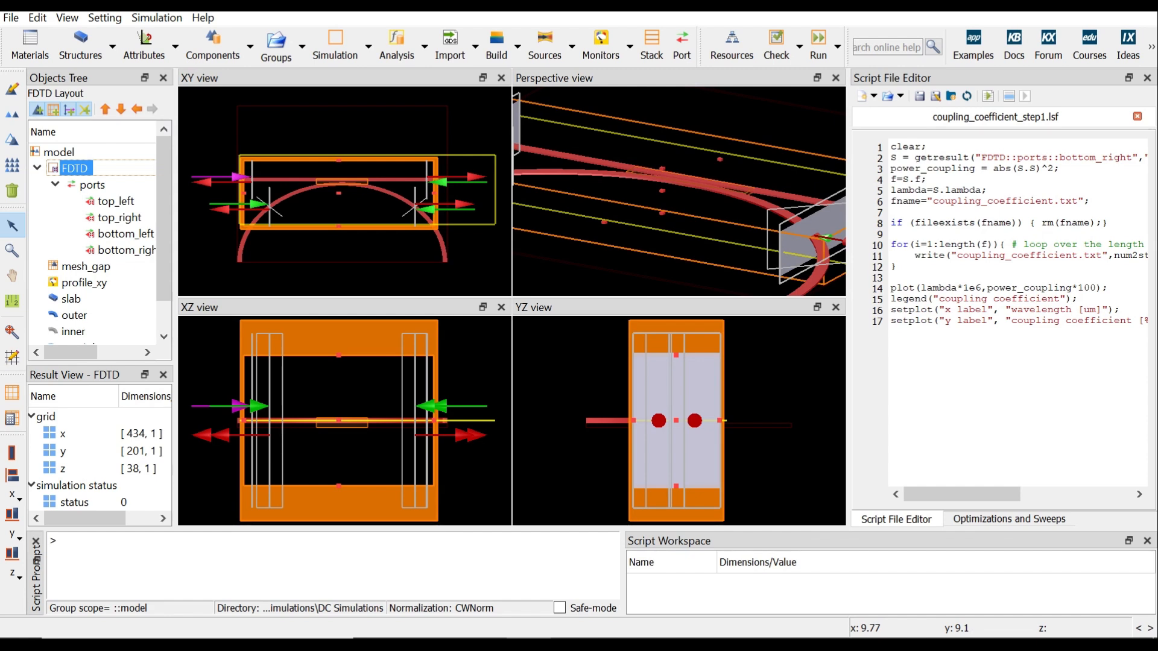
Step: Review the S-matrix setup of the s-parameter sweep, including its full port and mode table, and close it unchanged
{"action": "left_click", "coordinate": [1009, 519]}
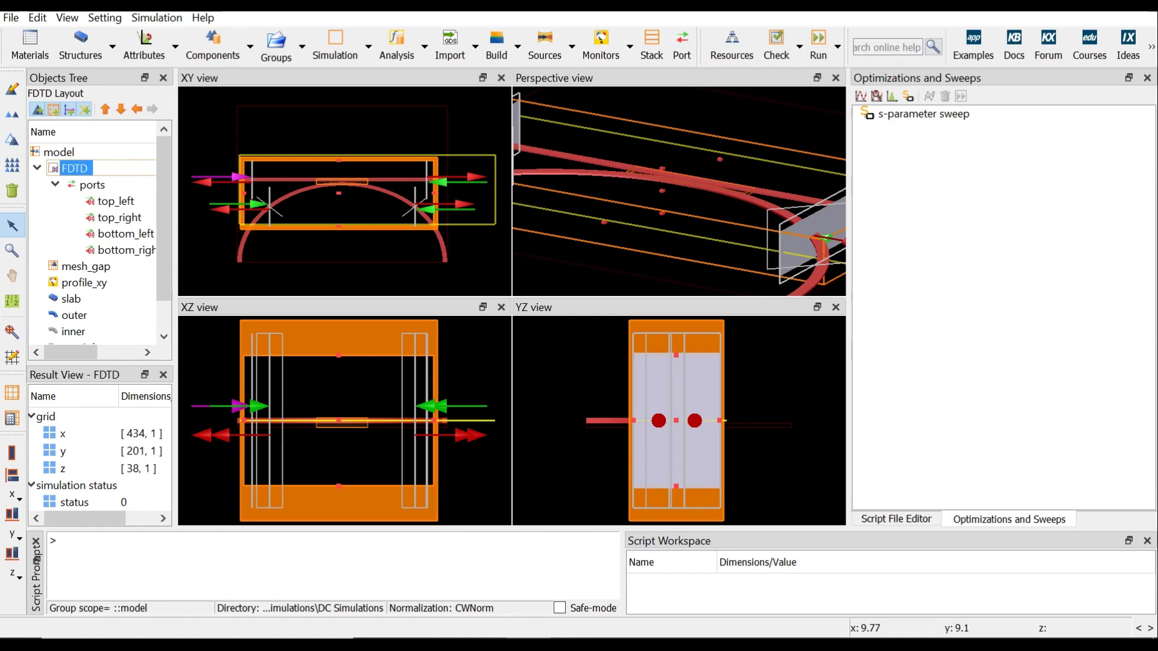
{"action": "right_click", "coordinate": [949, 115]}
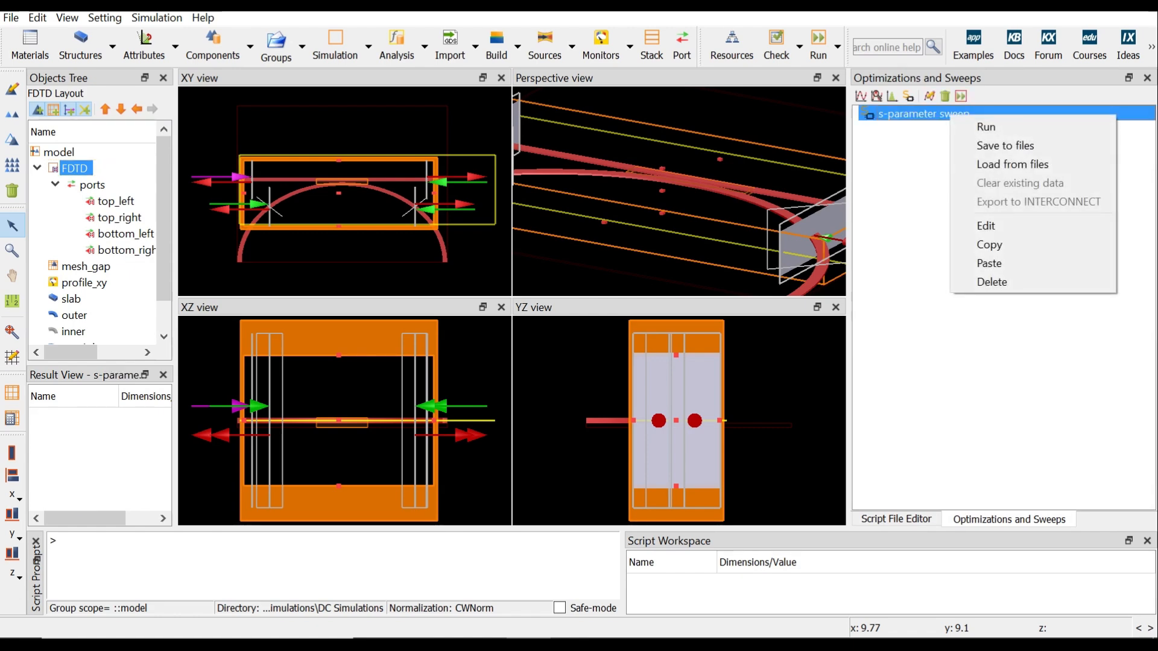
{"action": "left_click", "coordinate": [986, 225]}
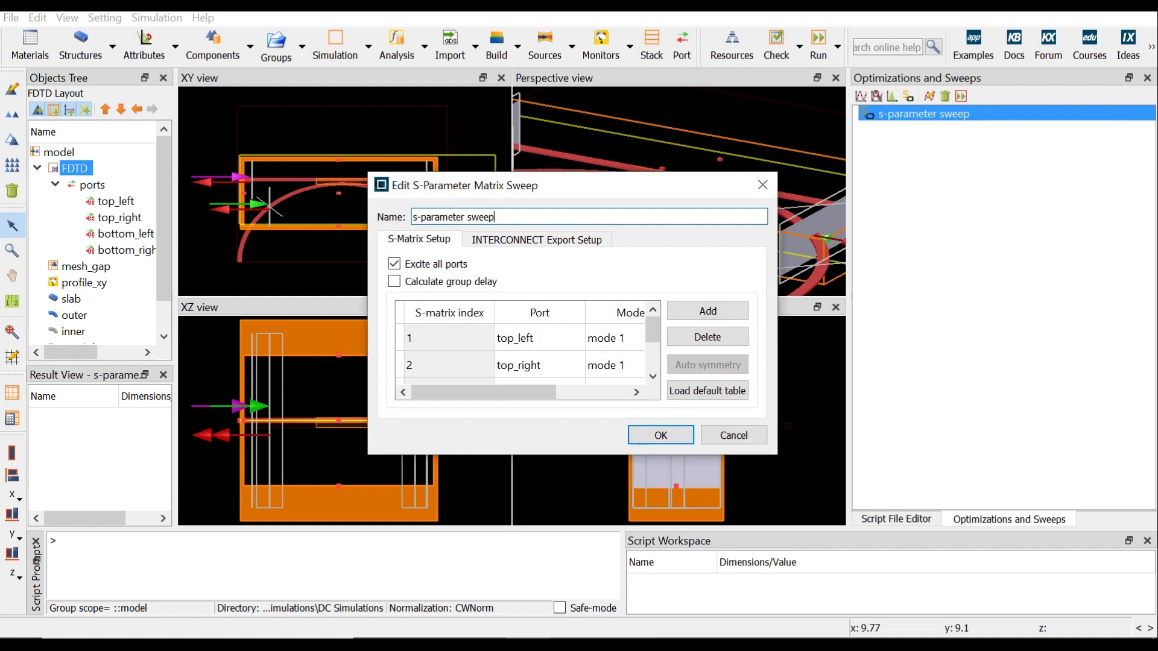
{"action": "left_click_drag", "start_coordinate": [696, 454], "coordinate": [695, 584]}
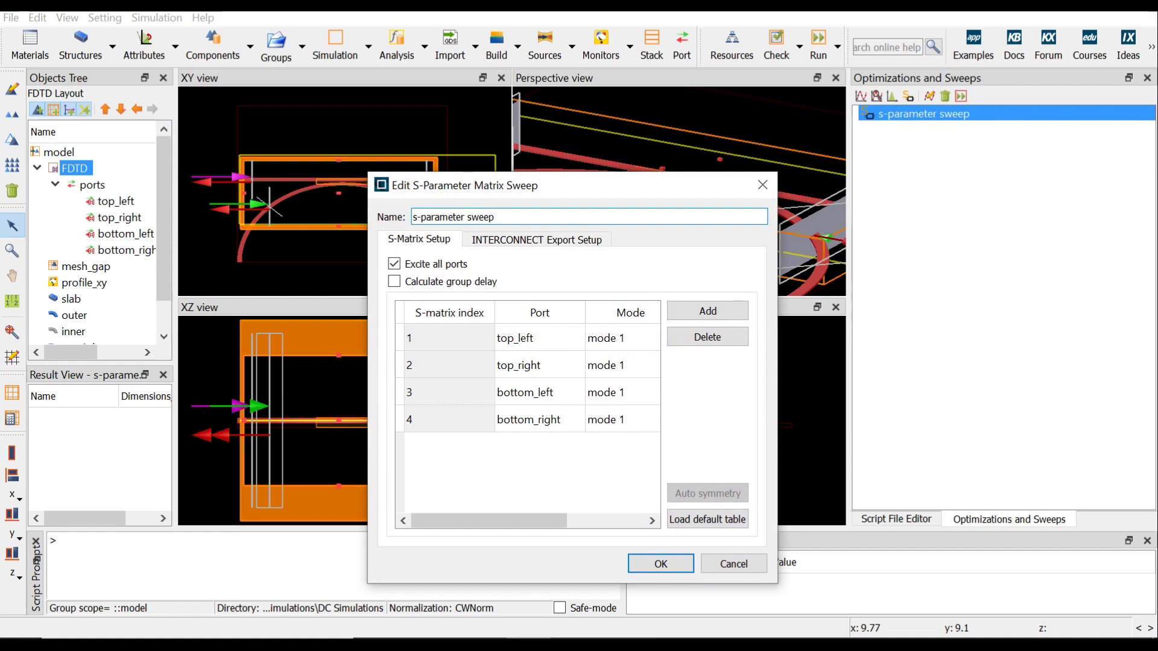
{"action": "key", "text": "Return"}
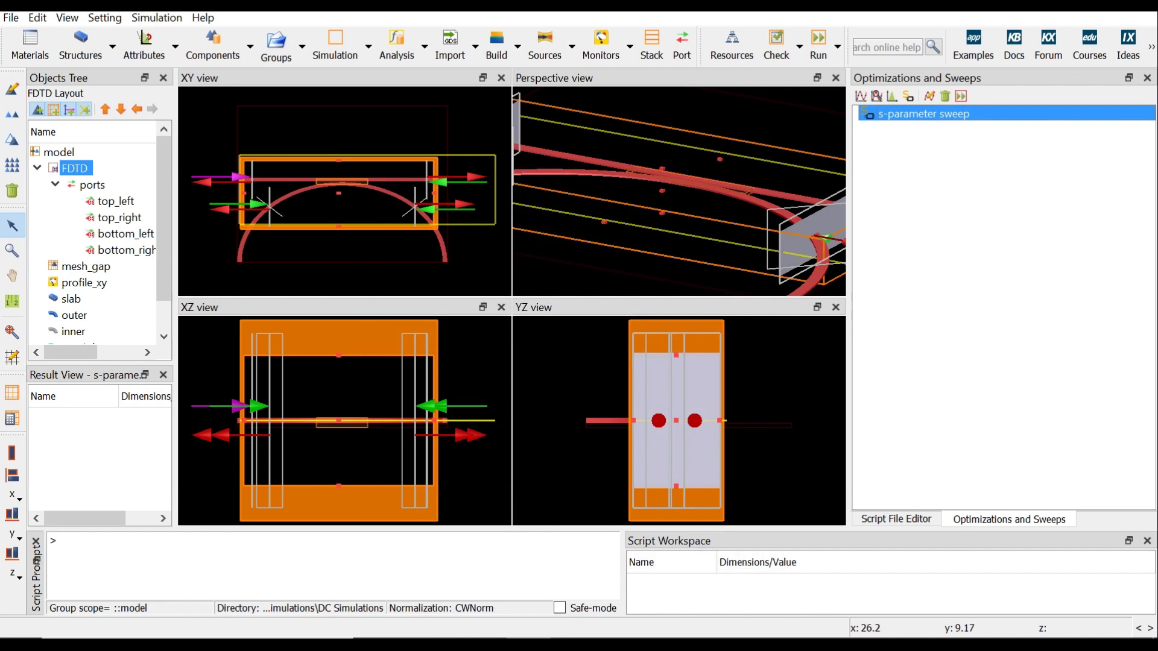
Step: Bring up the coupling_coefficient_step1.lsf script with a wider editor and run the FDTD simulation of the coupler region
{"action": "left_click", "coordinate": [896, 520]}
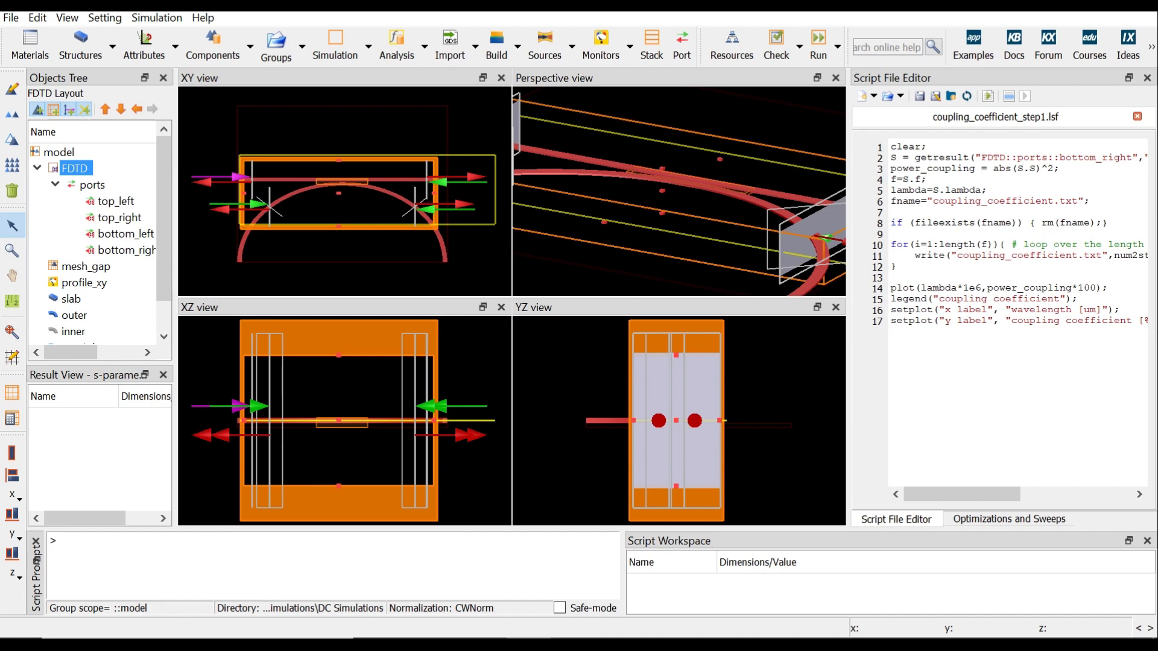
{"action": "left_click_drag", "start_coordinate": [848, 297], "coordinate": [765, 297]}
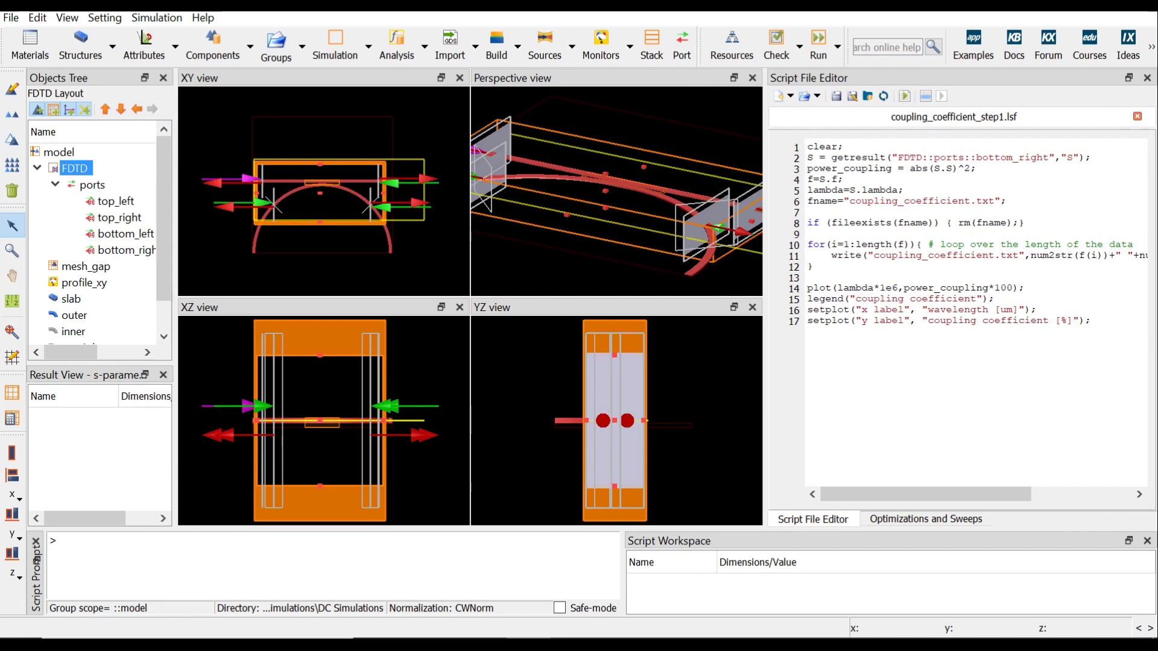
{"action": "left_click", "coordinate": [818, 45]}
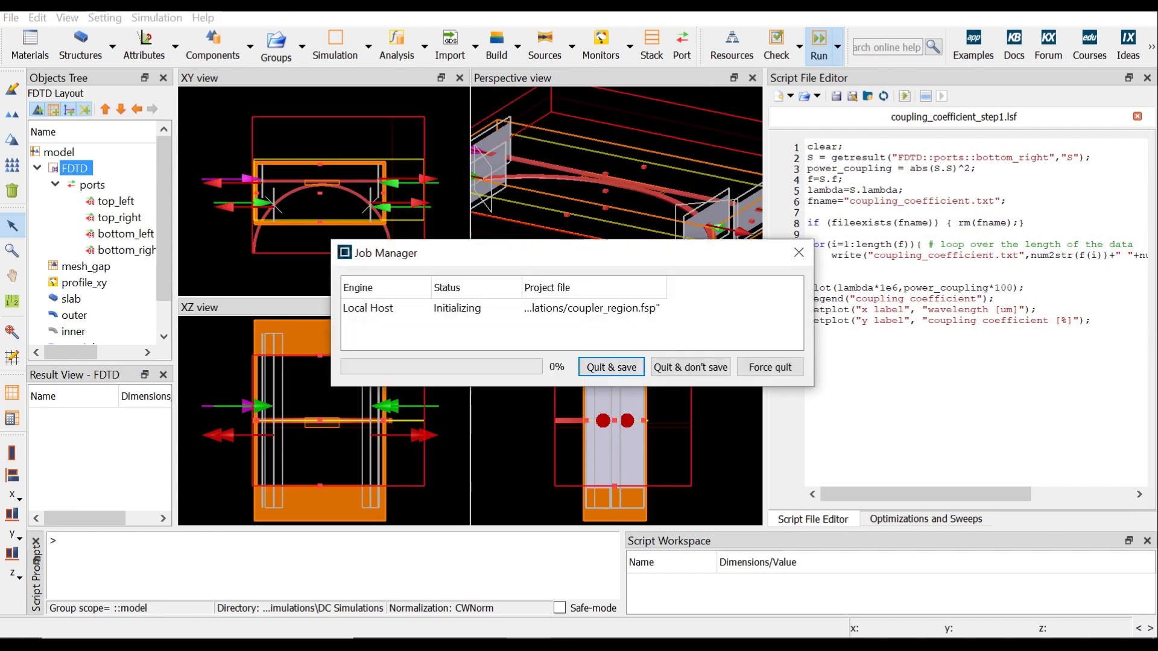
{"action": "left_click_drag", "start_coordinate": [927, 335], "coordinate": [1031, 339]}
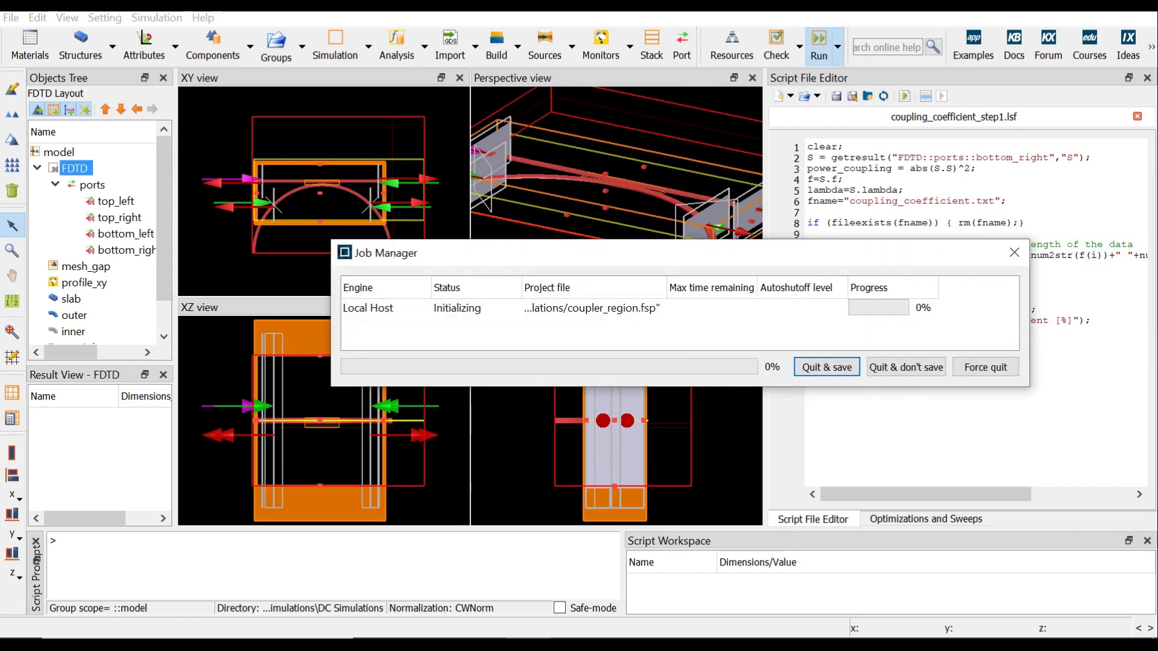
{"action": "left_click_drag", "start_coordinate": [785, 386], "coordinate": [785, 447]}
{"action": "left_click_drag", "start_coordinate": [733, 258], "coordinate": [636, 232]}
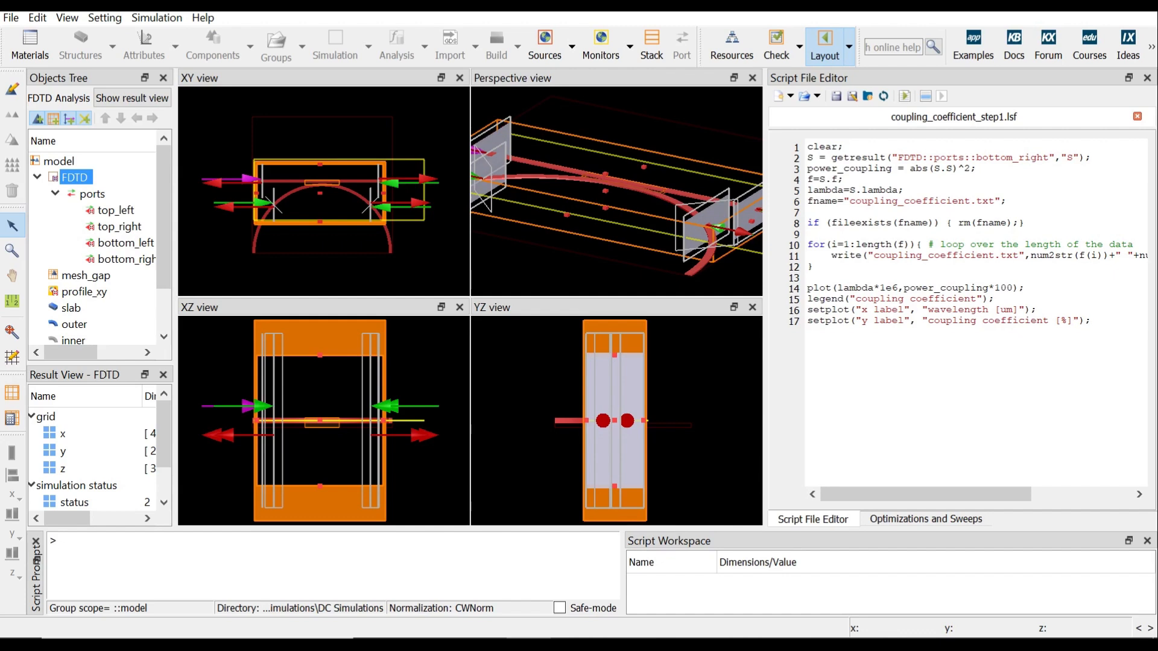
Step: Run the s-parameter sweep and enlarge its status and job windows to follow the progress
{"action": "left_click", "coordinate": [925, 519]}
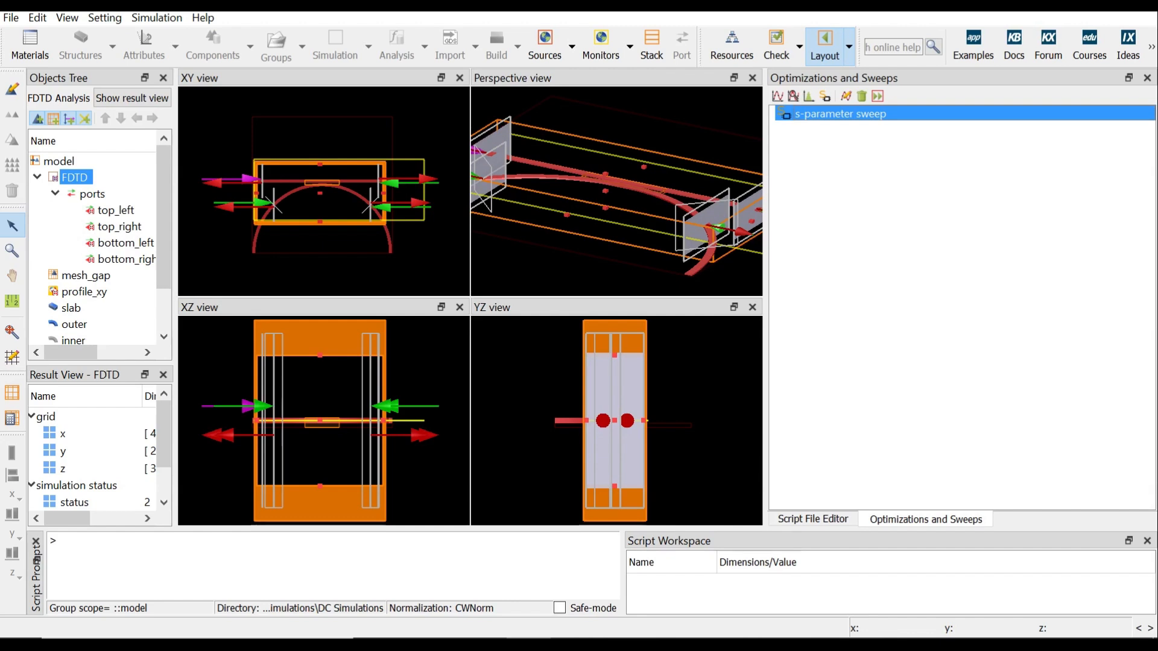
{"action": "right_click", "coordinate": [887, 114]}
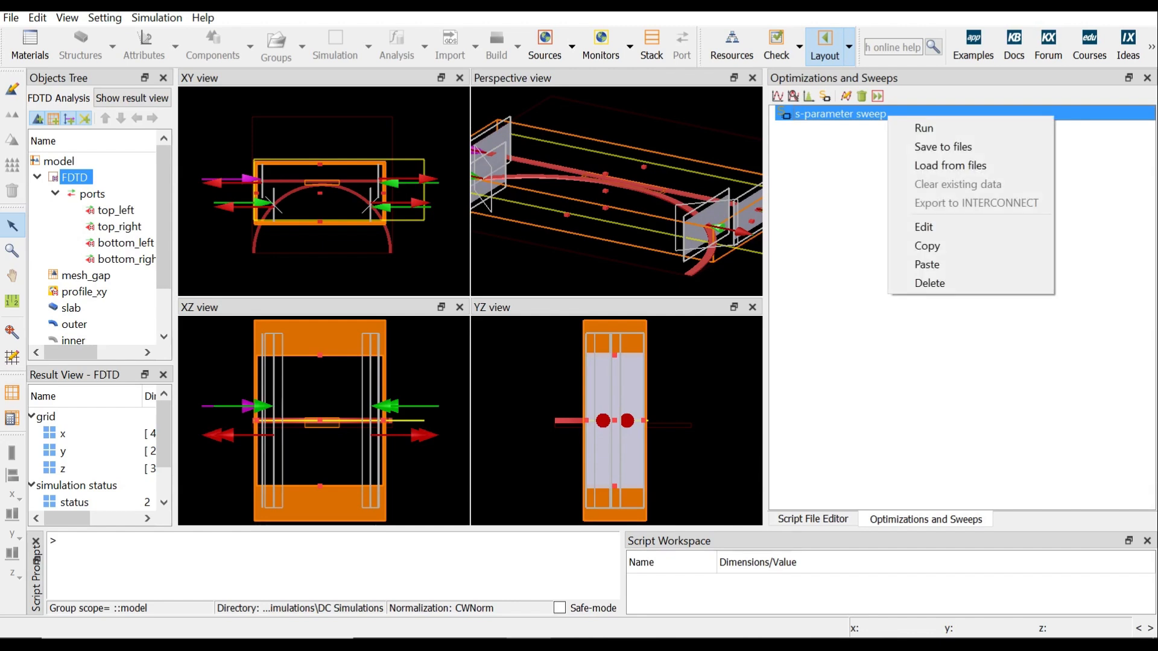
{"action": "left_click", "coordinate": [923, 128]}
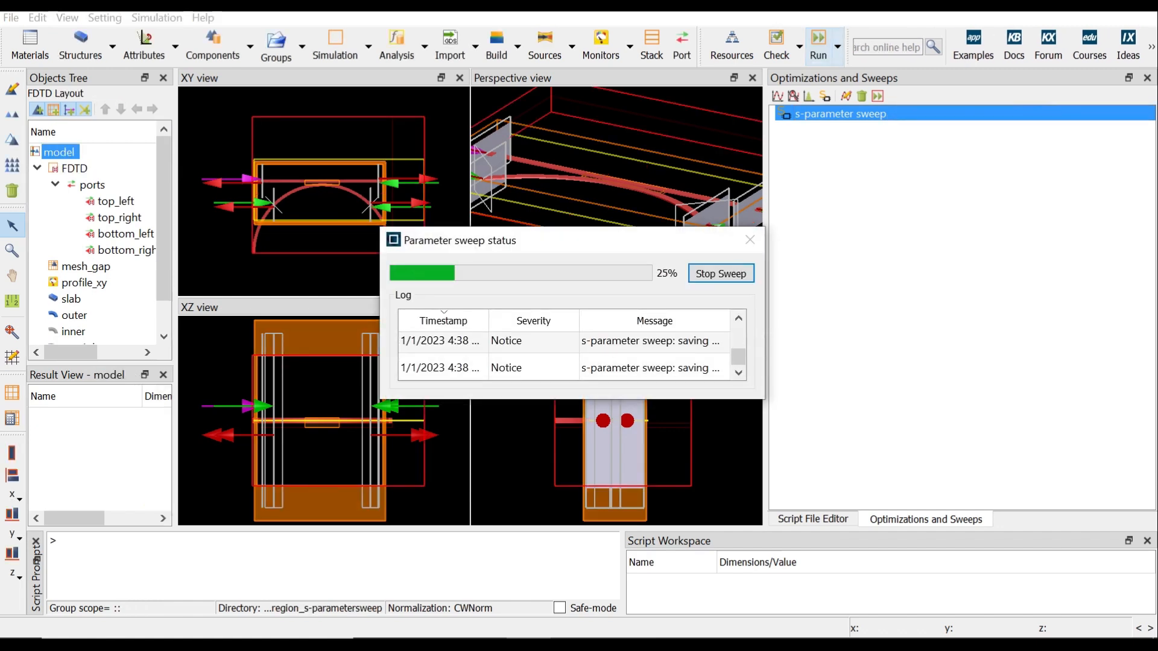
{"action": "left_click_drag", "start_coordinate": [764, 344], "coordinate": [865, 342]}
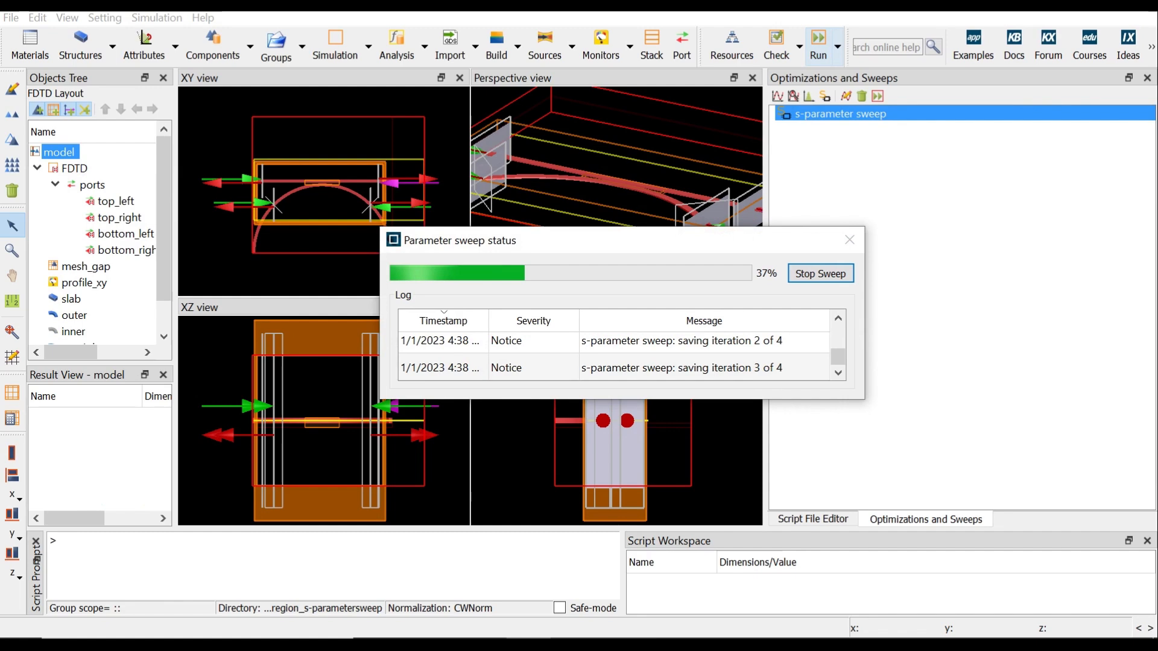
{"action": "left_click_drag", "start_coordinate": [772, 398], "coordinate": [772, 502]}
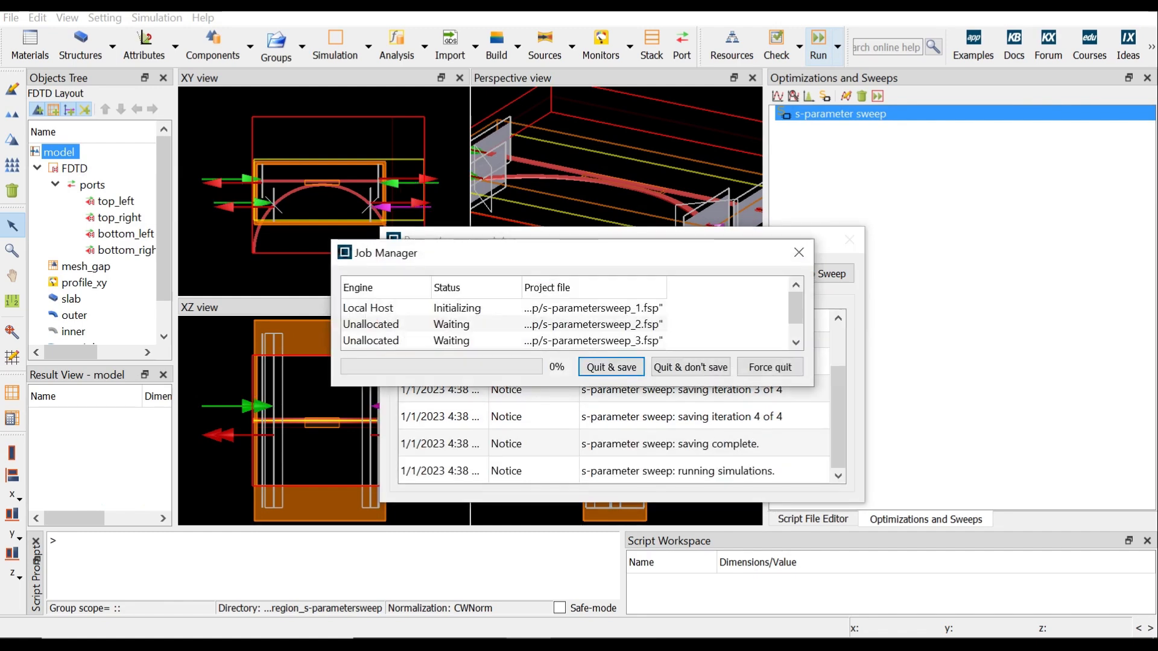
{"action": "left_click_drag", "start_coordinate": [813, 324], "coordinate": [929, 324]}
{"action": "left_click_drag", "start_coordinate": [687, 386], "coordinate": [686, 434]}
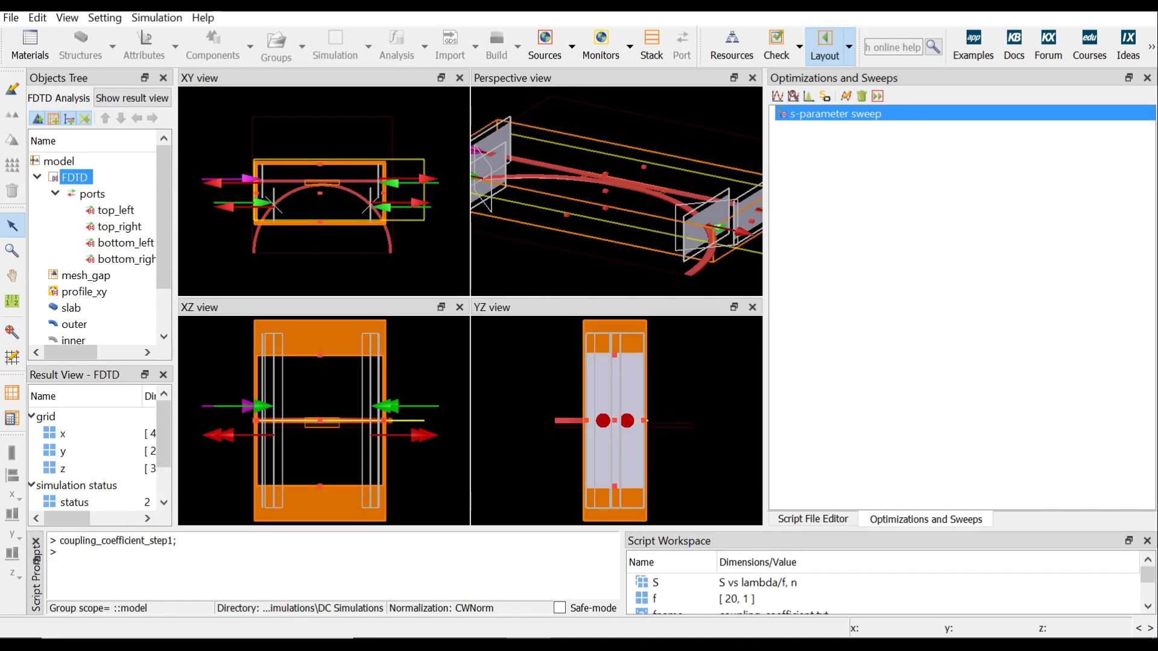
Step: Run the coupling_coefficient_step1.lsf script to plot the coupling coefficient against wavelength, and minimize the resulting figure
{"action": "left_click", "coordinate": [844, 518]}
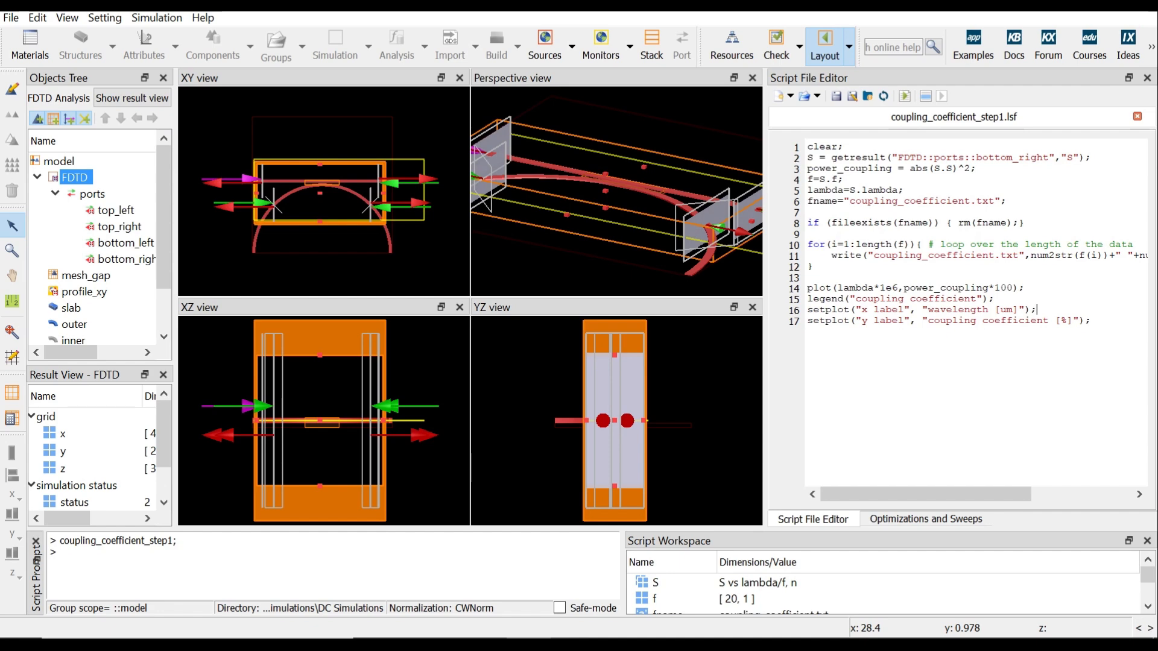
{"action": "key", "text": "F5"}
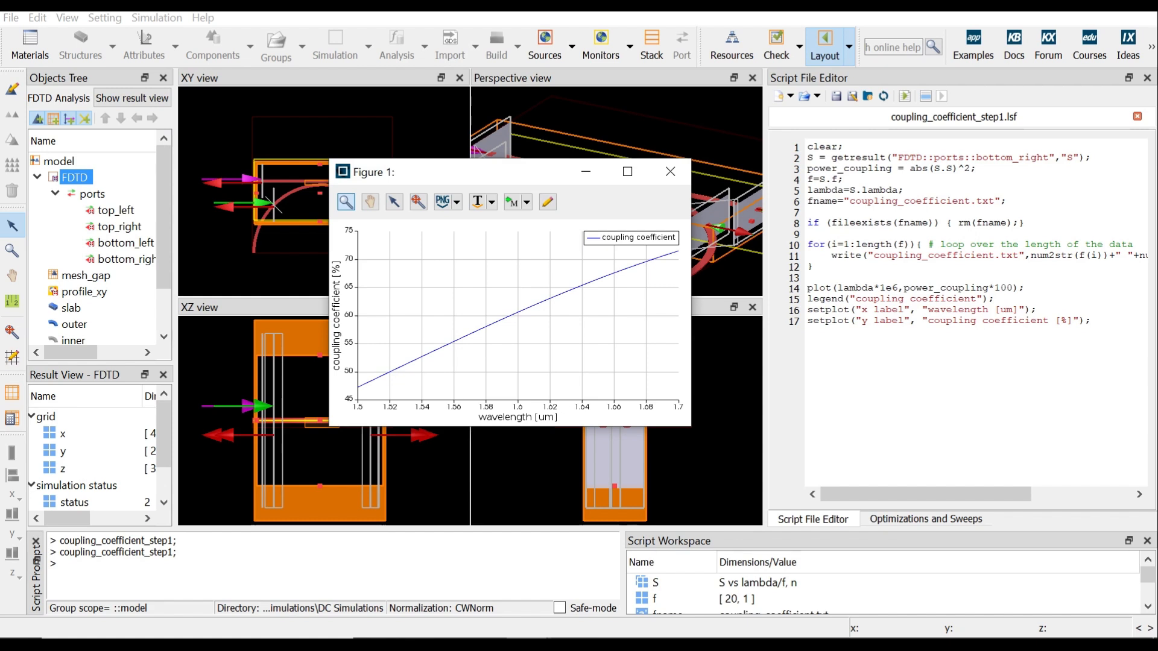
{"action": "left_click", "coordinate": [586, 171]}
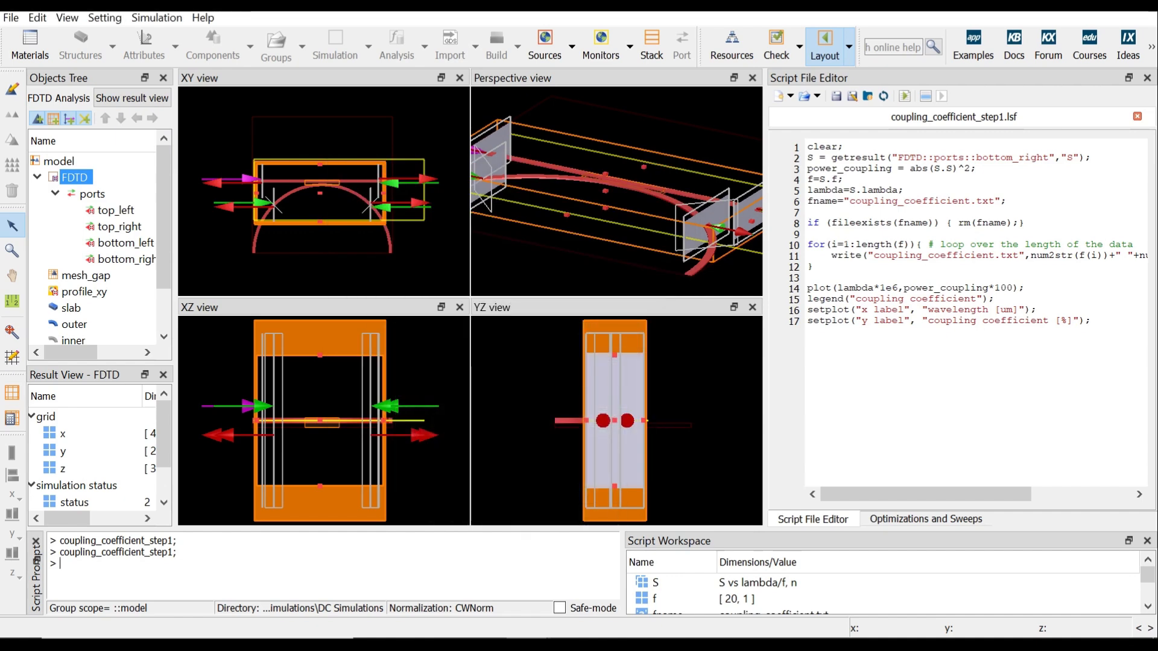
Step: Switch to the waveguide project with the FDE solver, run the eigensolver and calculate the waveguide modes
{"action": "scroll", "coordinate": [319, 181], "scroll_direction": "up", "scroll_amount": 3}
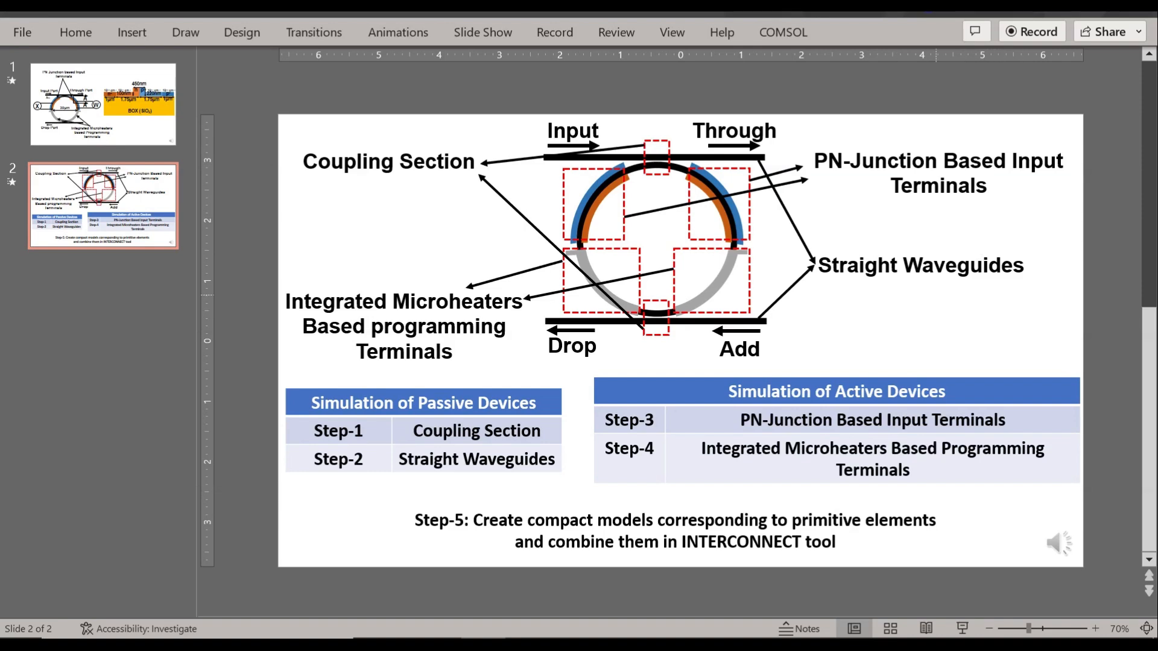
{"action": "left_click", "coordinate": [529, 627]}
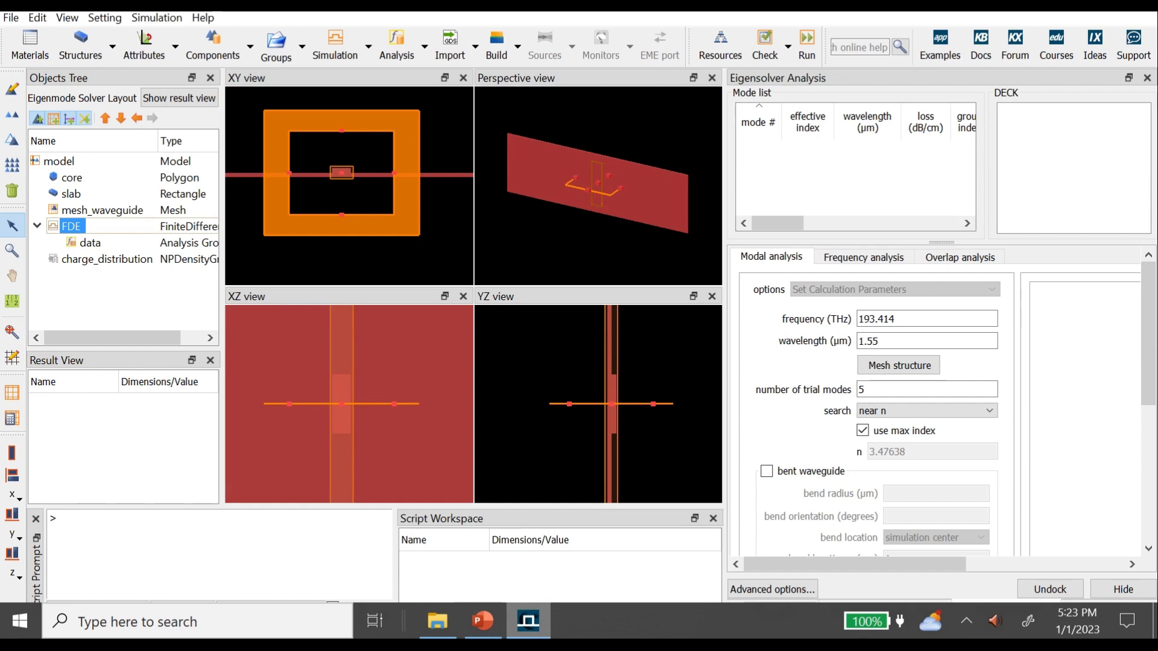
{"action": "mouse_move", "coordinate": [490, 634]}
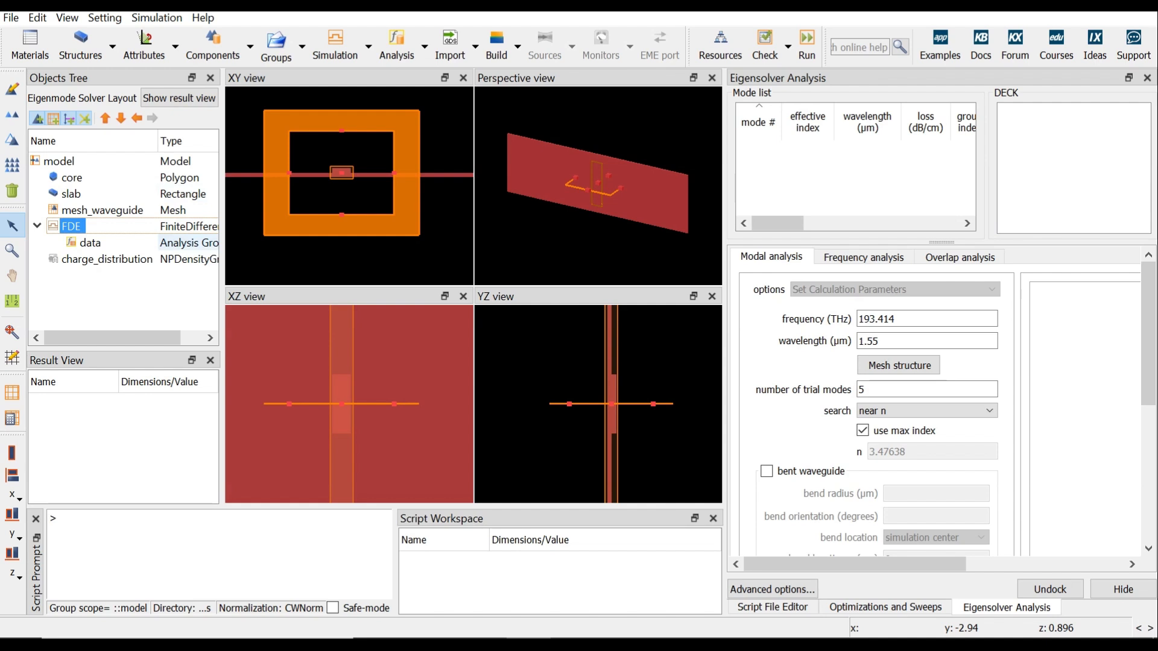
{"action": "left_click", "coordinate": [806, 45]}
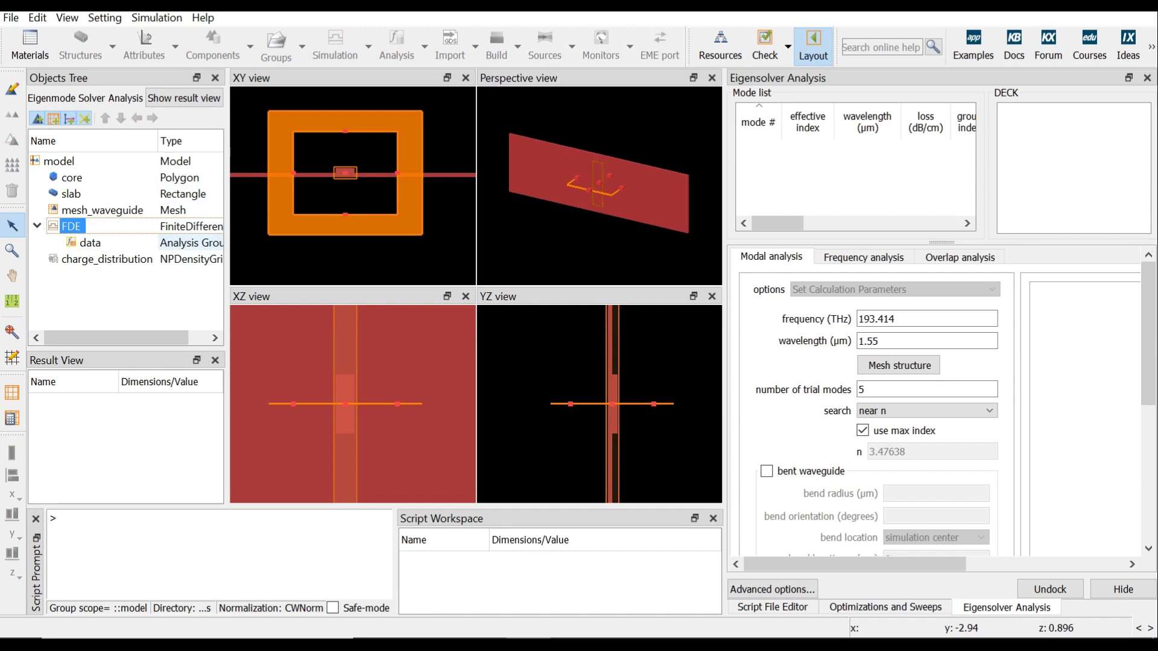
{"action": "scroll", "coordinate": [874, 398], "scroll_direction": "down", "scroll_amount": 2}
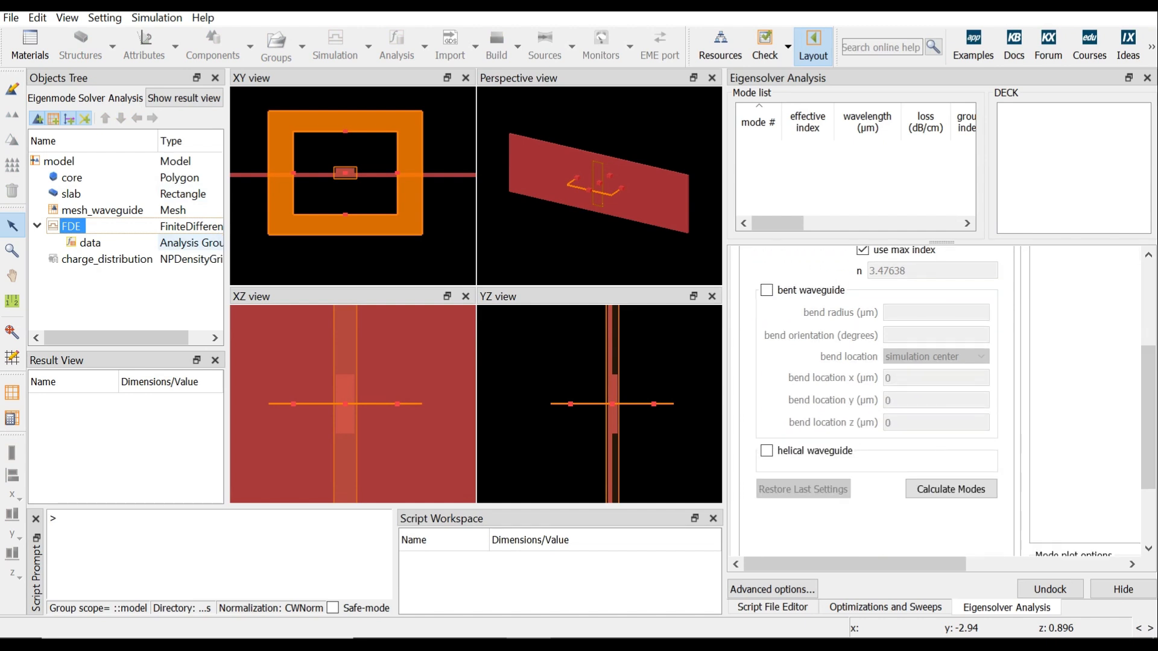
{"action": "left_click", "coordinate": [950, 489]}
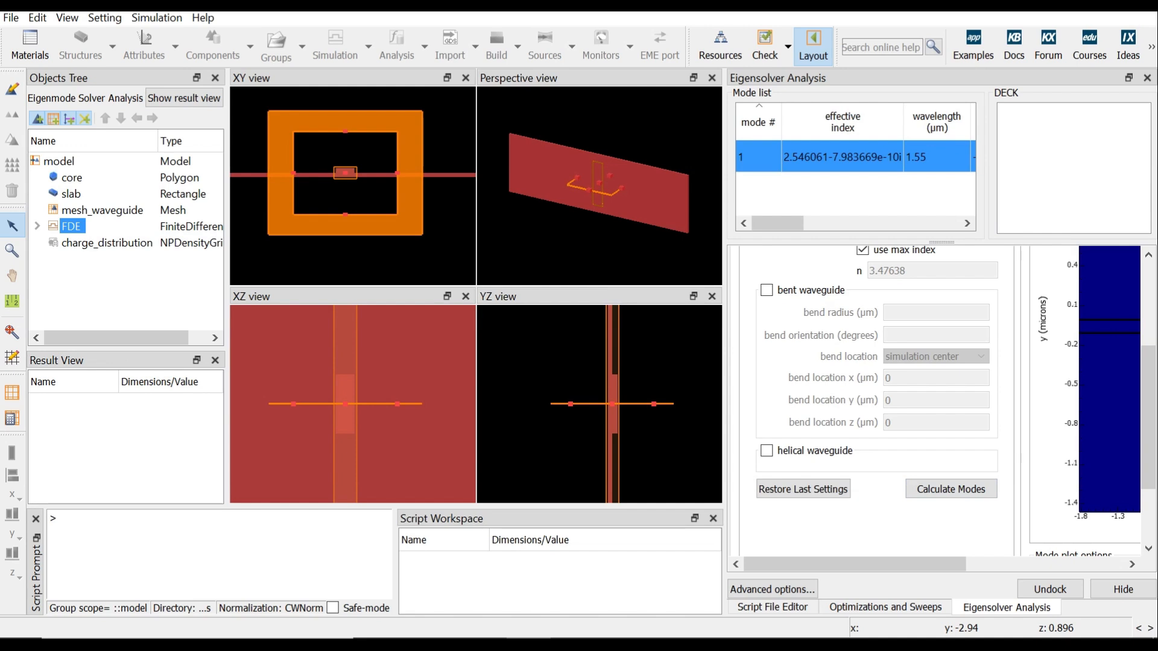
Step: Run a frequency sweep of the selected waveguide mode and inspect the mode profiles and effective index plot
{"action": "scroll", "coordinate": [874, 398], "scroll_direction": "up", "scroll_amount": 5}
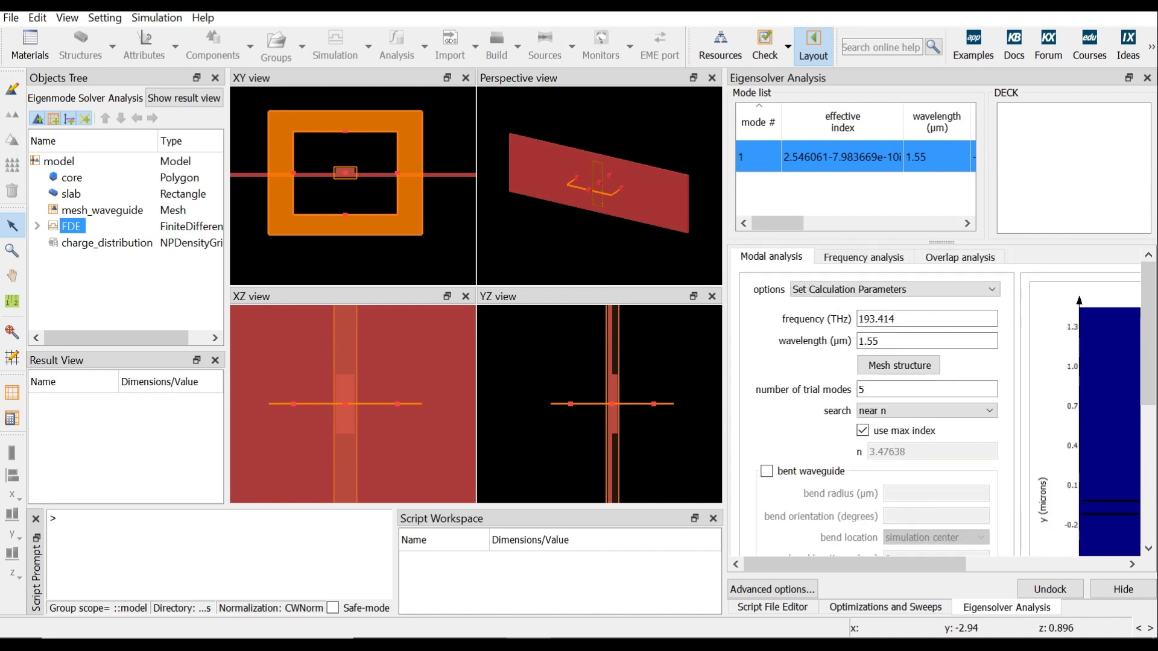
{"action": "left_click", "coordinate": [863, 257]}
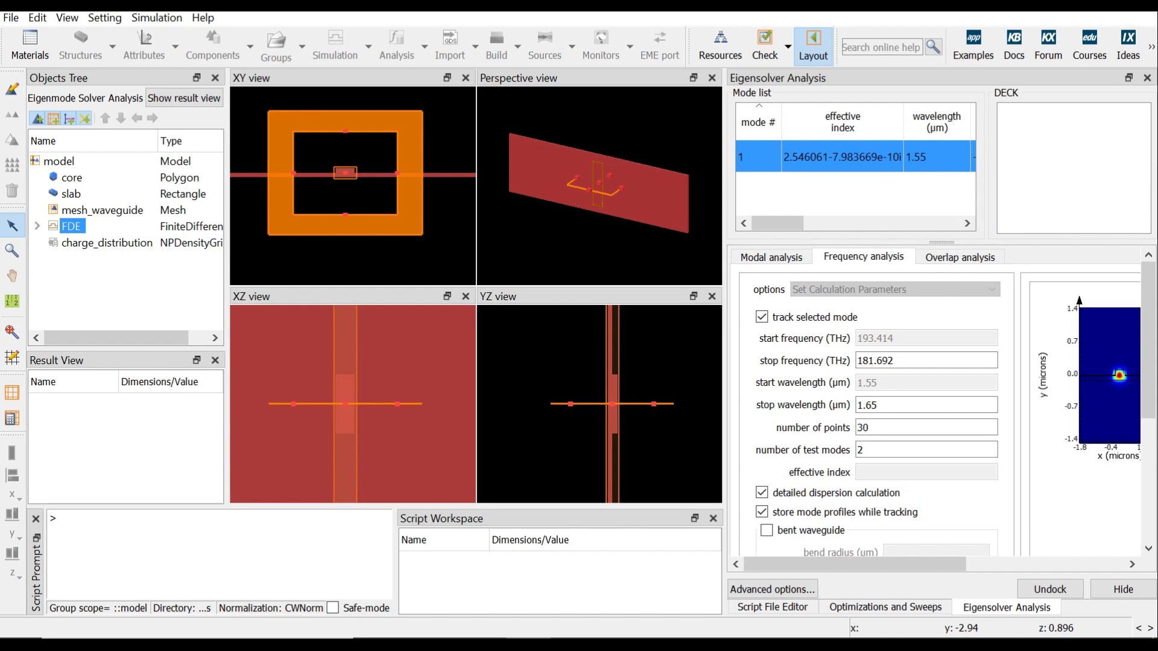
{"action": "scroll", "coordinate": [940, 398], "scroll_direction": "down", "scroll_amount": 5}
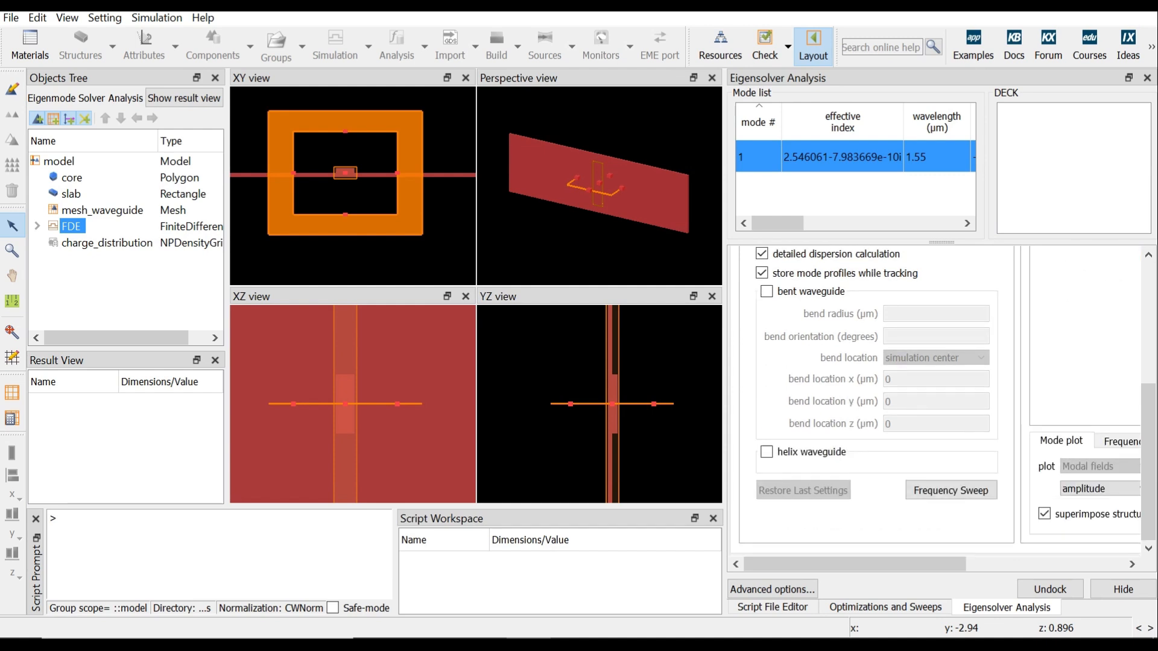
{"action": "left_click", "coordinate": [951, 490]}
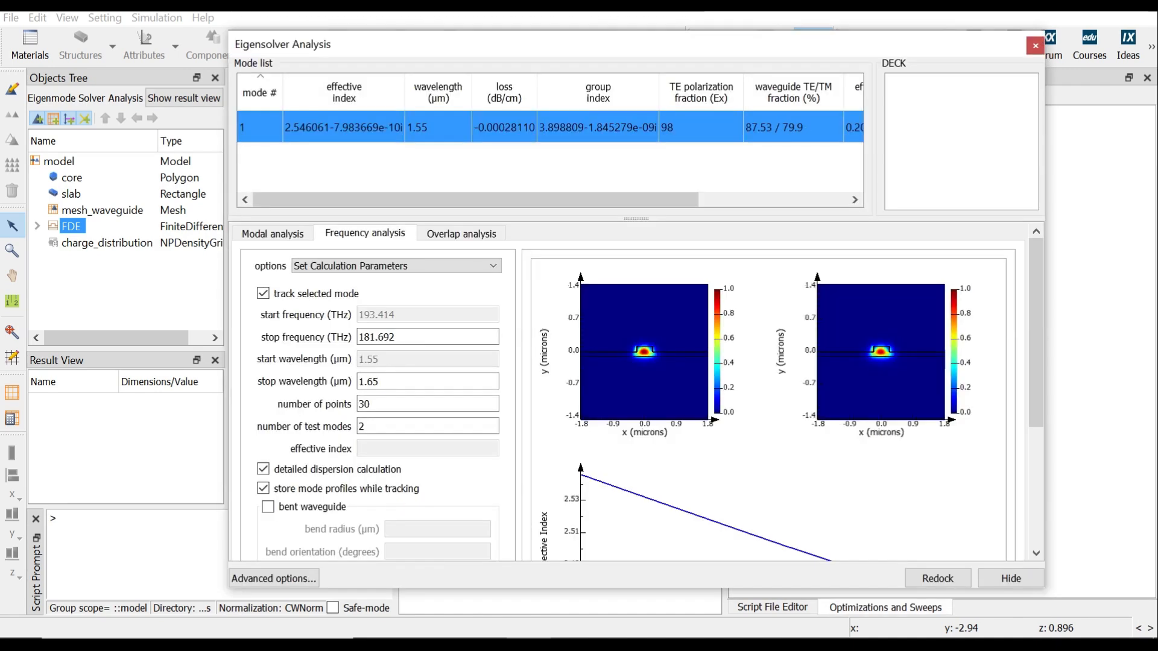
{"action": "scroll", "coordinate": [636, 392], "scroll_direction": "down", "scroll_amount": 4}
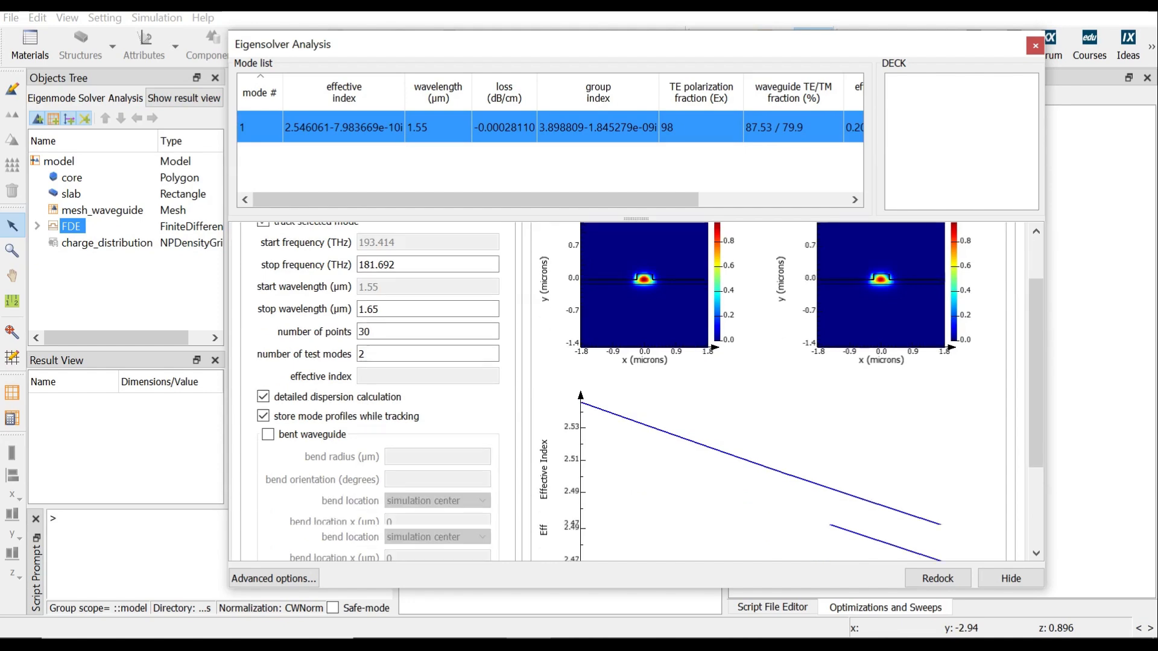
{"action": "scroll", "coordinate": [636, 392], "scroll_direction": "up", "scroll_amount": 4}
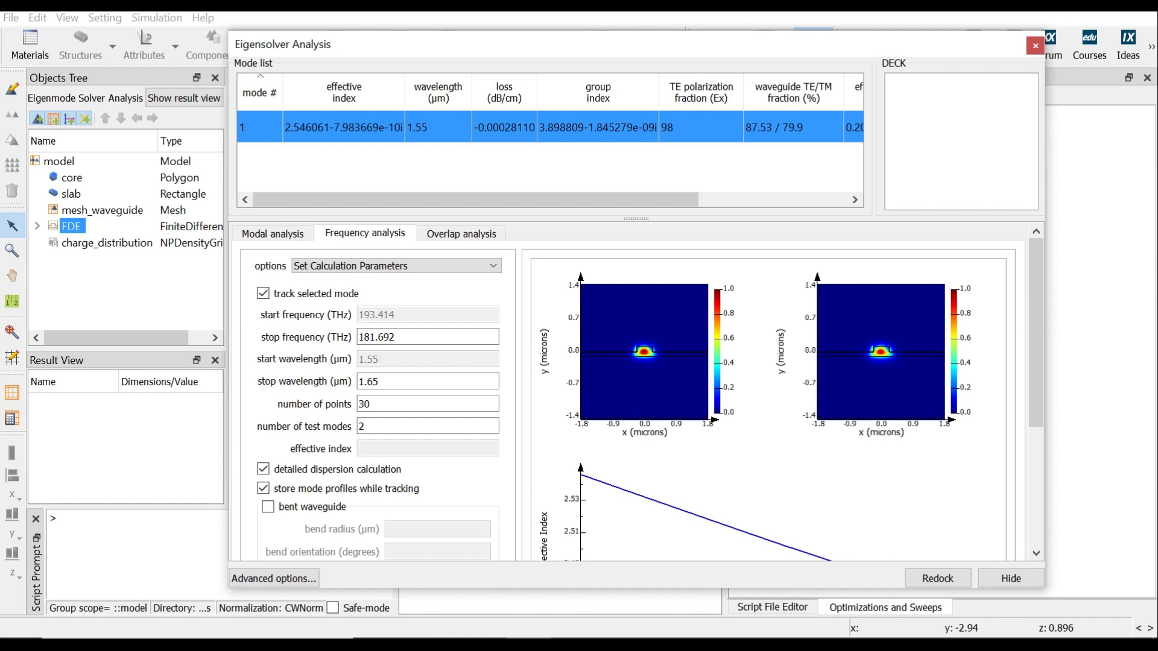
Step: Switch the frequency analysis options to Data Export and export the sweep results for INTERCONNECT
{"action": "left_click", "coordinate": [396, 266]}
{"action": "left_click", "coordinate": [325, 291]}
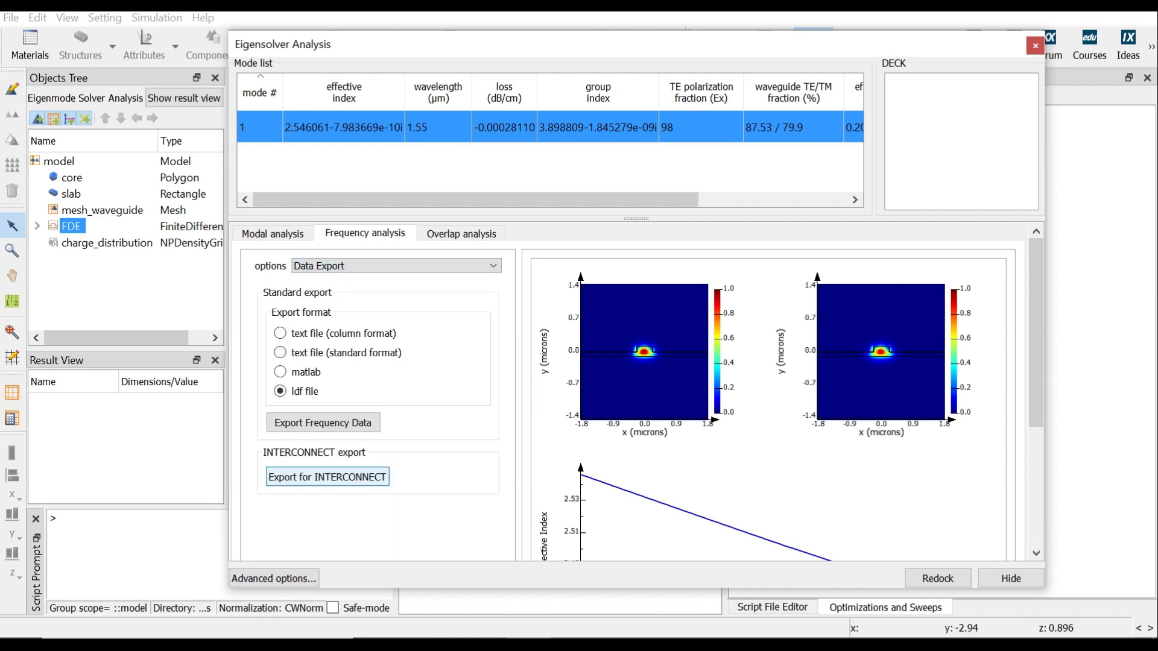
{"action": "scroll", "coordinate": [327, 476], "scroll_direction": "down", "scroll_amount": 1}
{"action": "scroll", "coordinate": [328, 477], "scroll_direction": "up", "scroll_amount": 1}
{"action": "left_click", "coordinate": [396, 265]}
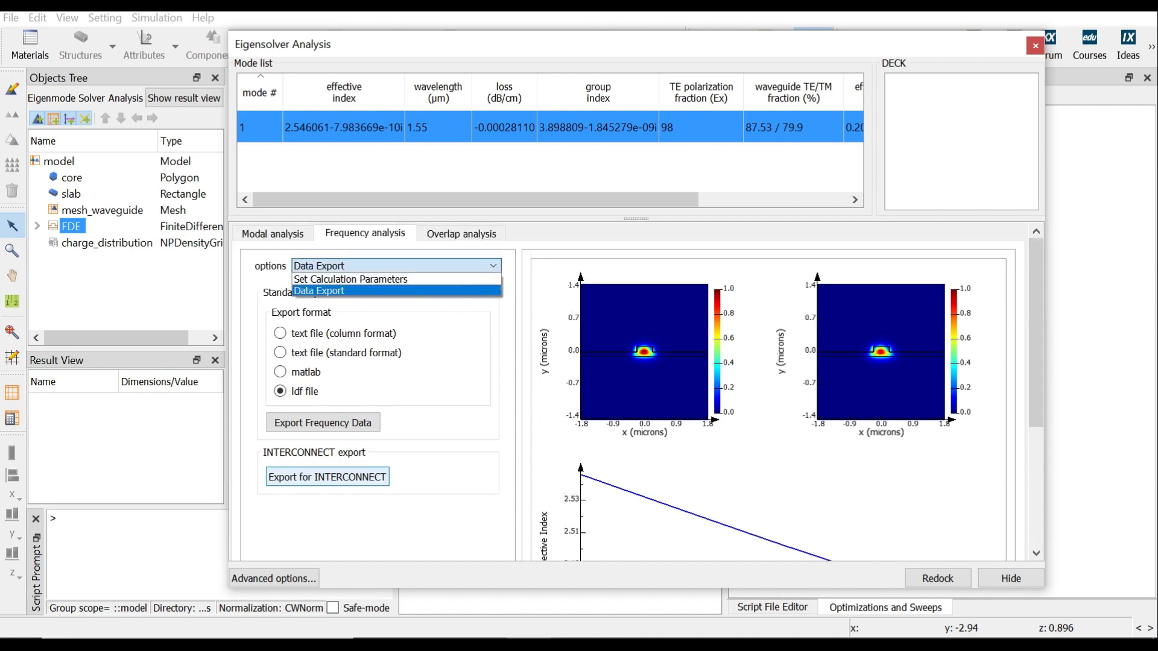
{"action": "left_click", "coordinate": [396, 290]}
{"action": "scroll", "coordinate": [637, 392], "scroll_direction": "down", "scroll_amount": 2}
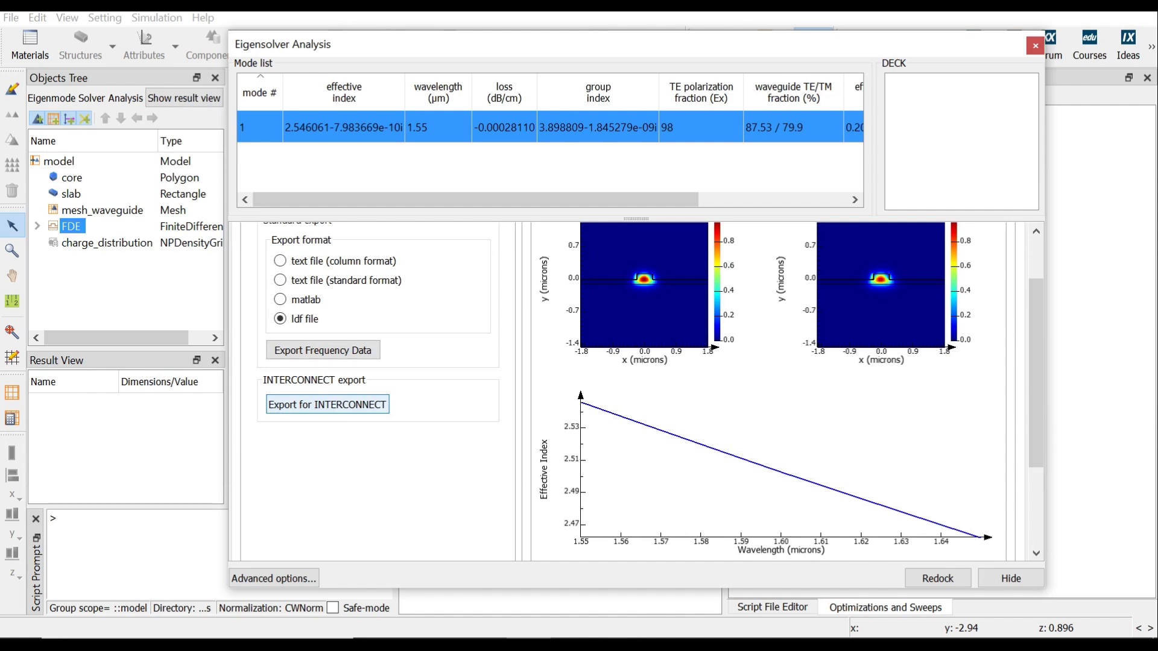
{"action": "left_click", "coordinate": [327, 404]}
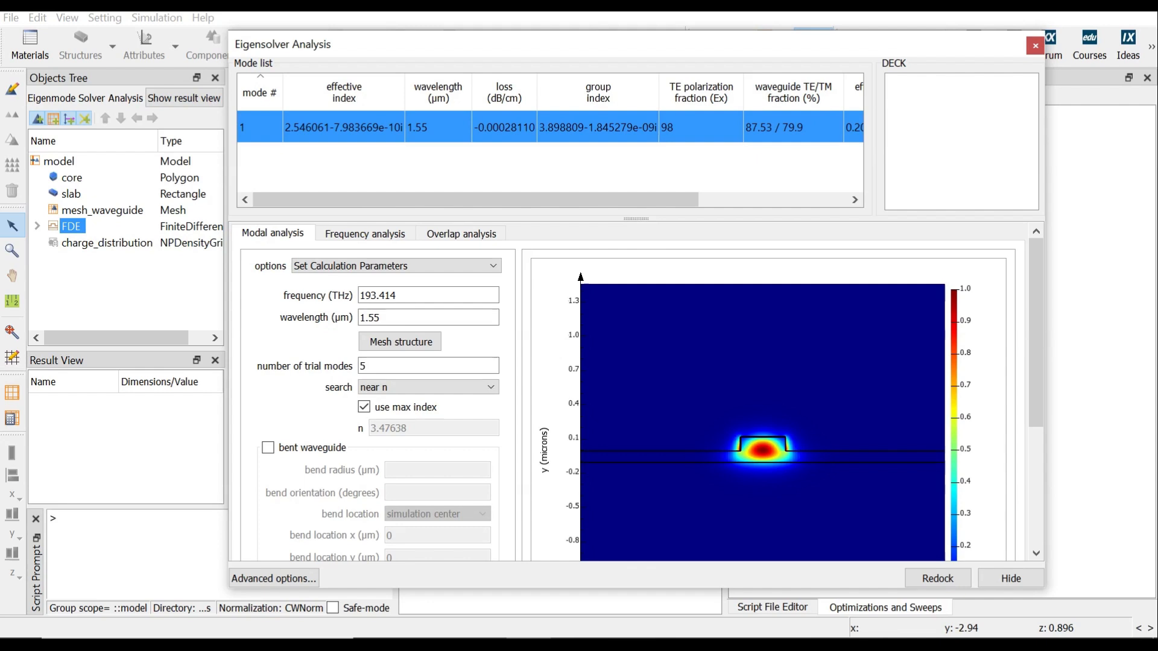
Step: Enable the bent waveguide option for the mode calculation with a bend radius of 15 µm
{"action": "scroll", "coordinate": [638, 392], "scroll_direction": "down", "scroll_amount": 1}
{"action": "scroll", "coordinate": [637, 392], "scroll_direction": "down", "scroll_amount": 1}
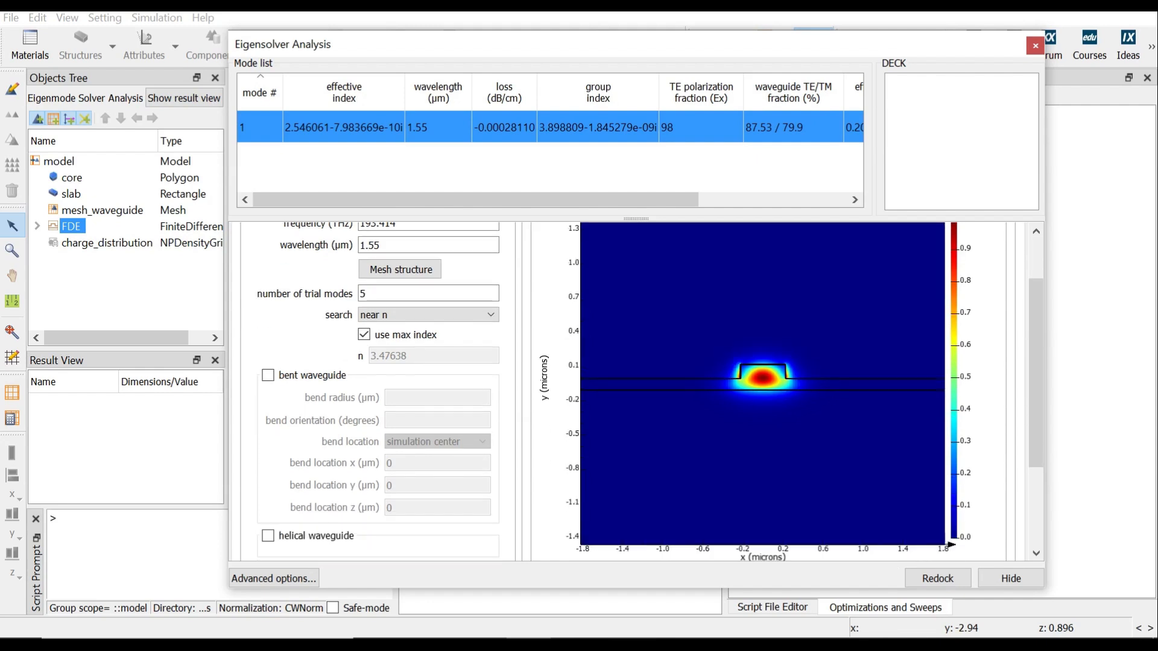
{"action": "left_click", "coordinate": [268, 375]}
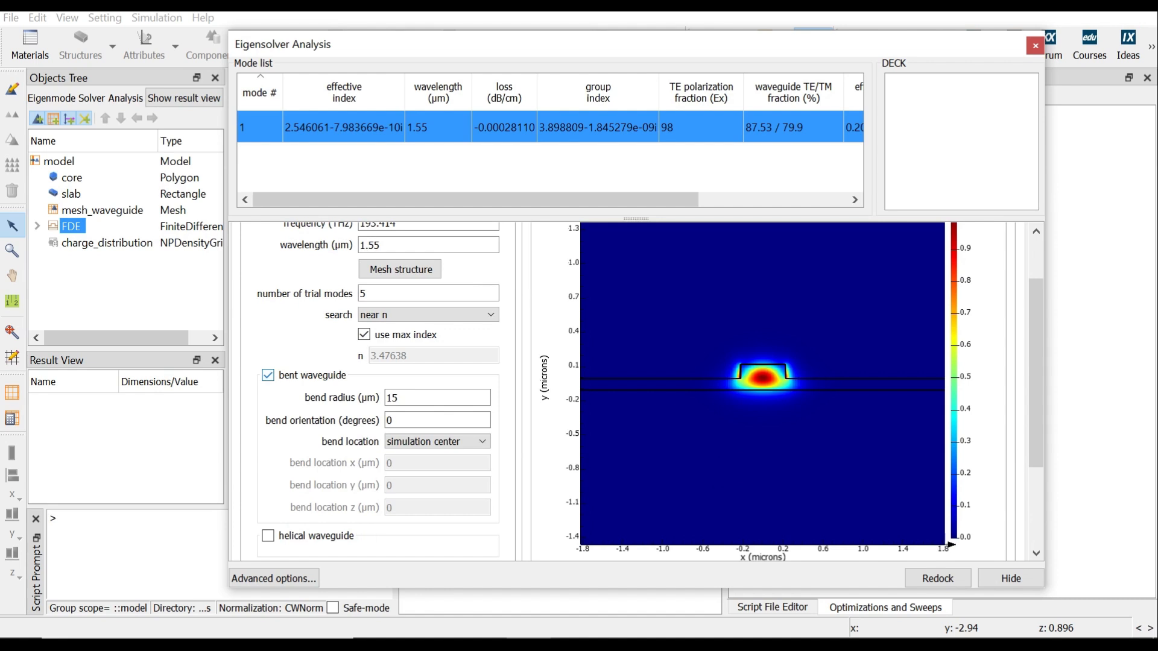
{"action": "left_click", "coordinate": [402, 398]}
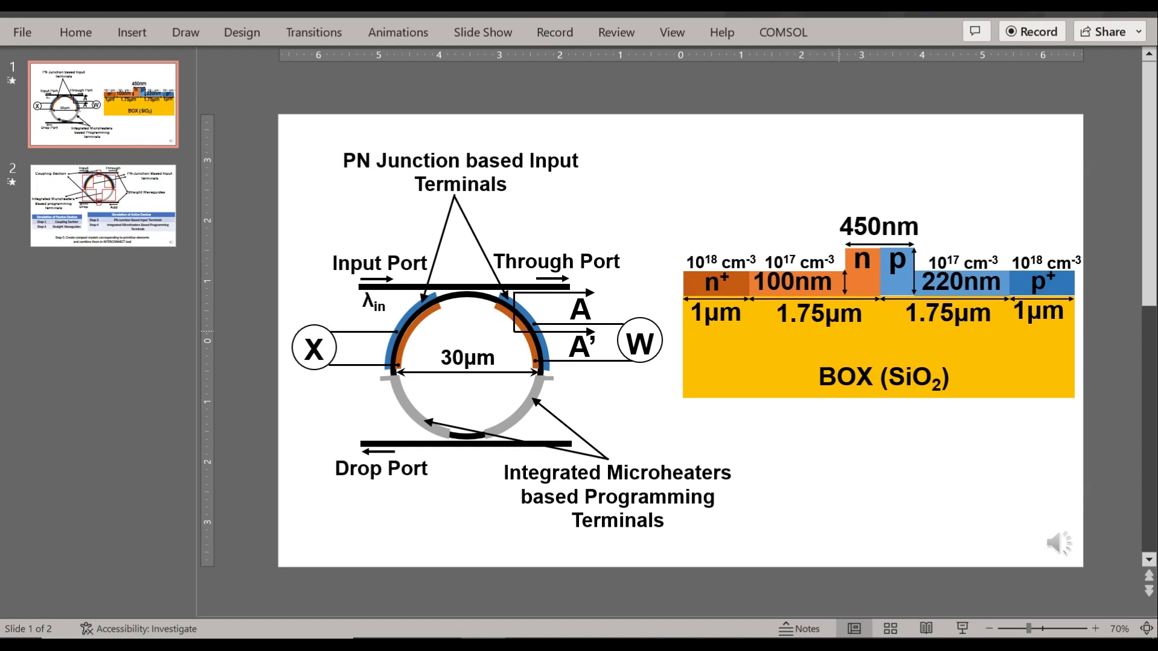
Step: Switch to the PN junction project in CHARGE and review the source and distribution settings of the n implant doping
{"action": "left_click", "coordinate": [529, 627]}
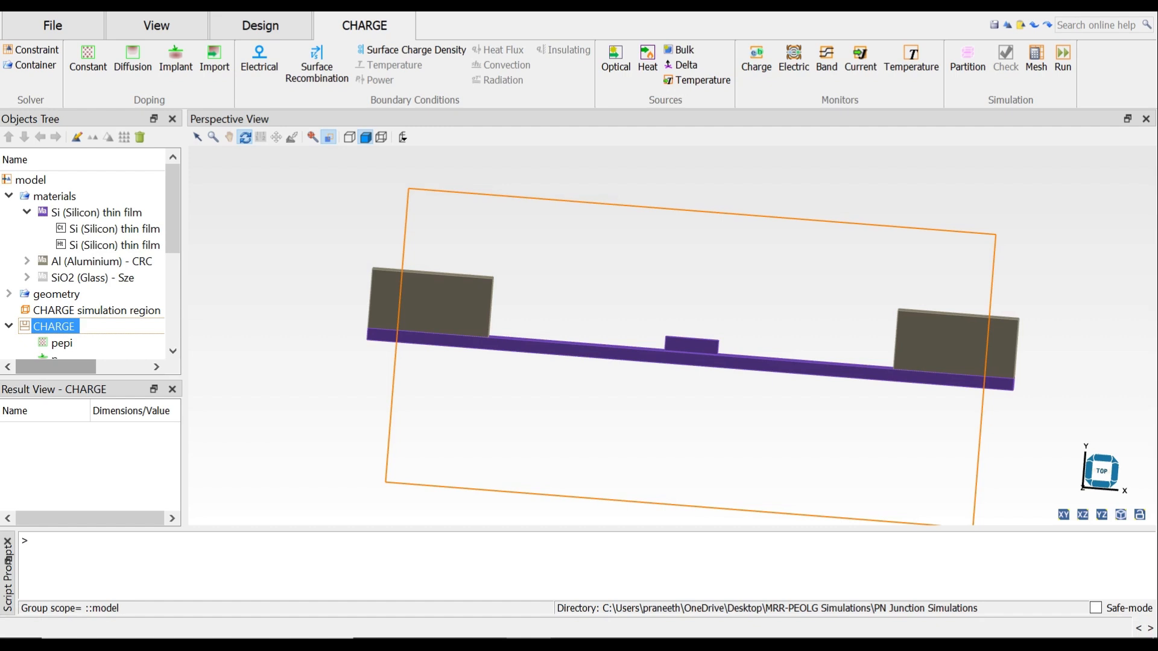
{"action": "scroll", "coordinate": [91, 259], "scroll_direction": "down", "scroll_amount": 2}
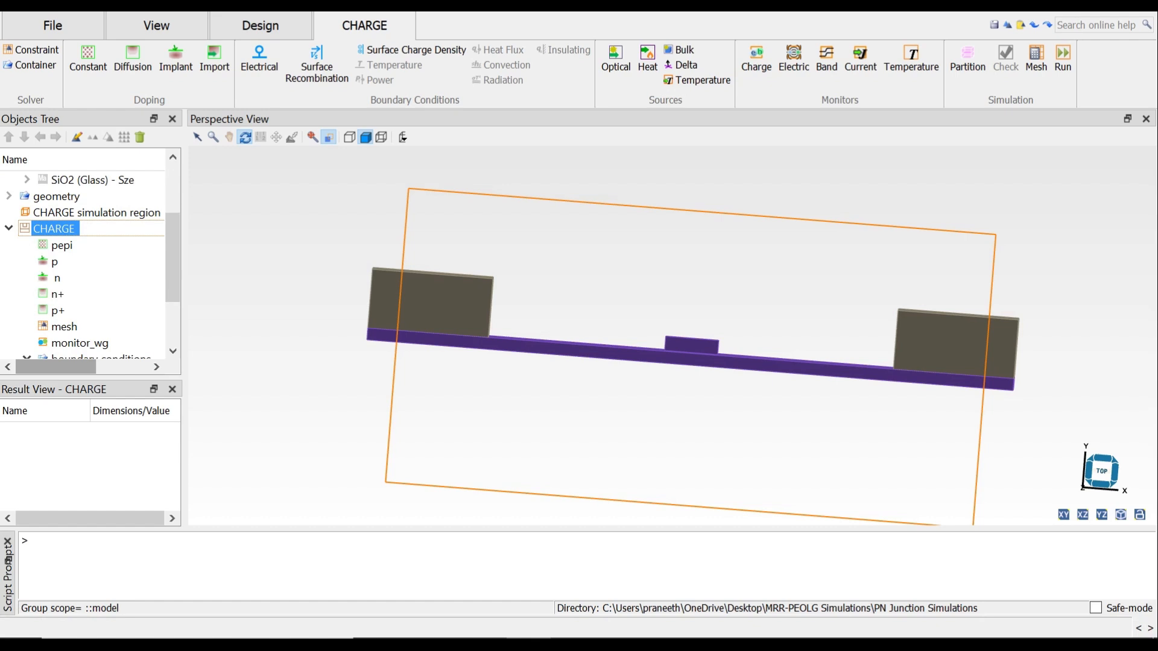
{"action": "left_click", "coordinate": [55, 262]}
{"action": "left_click", "coordinate": [57, 278]}
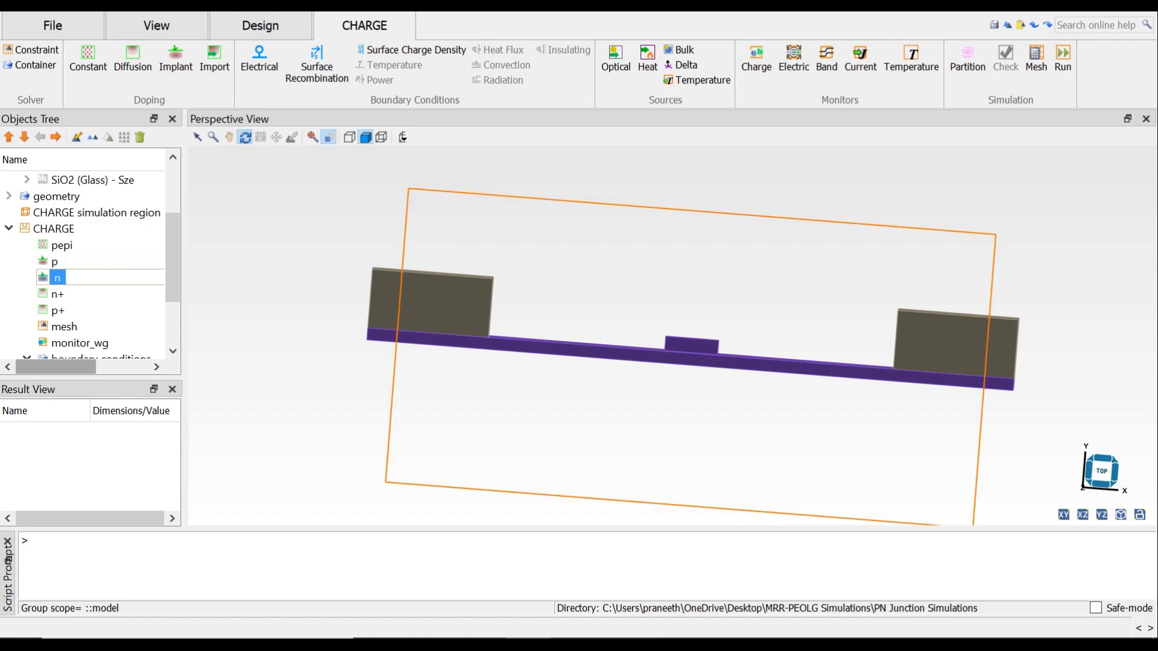
{"action": "right_click", "coordinate": [57, 278]}
{"action": "left_click", "coordinate": [105, 290]}
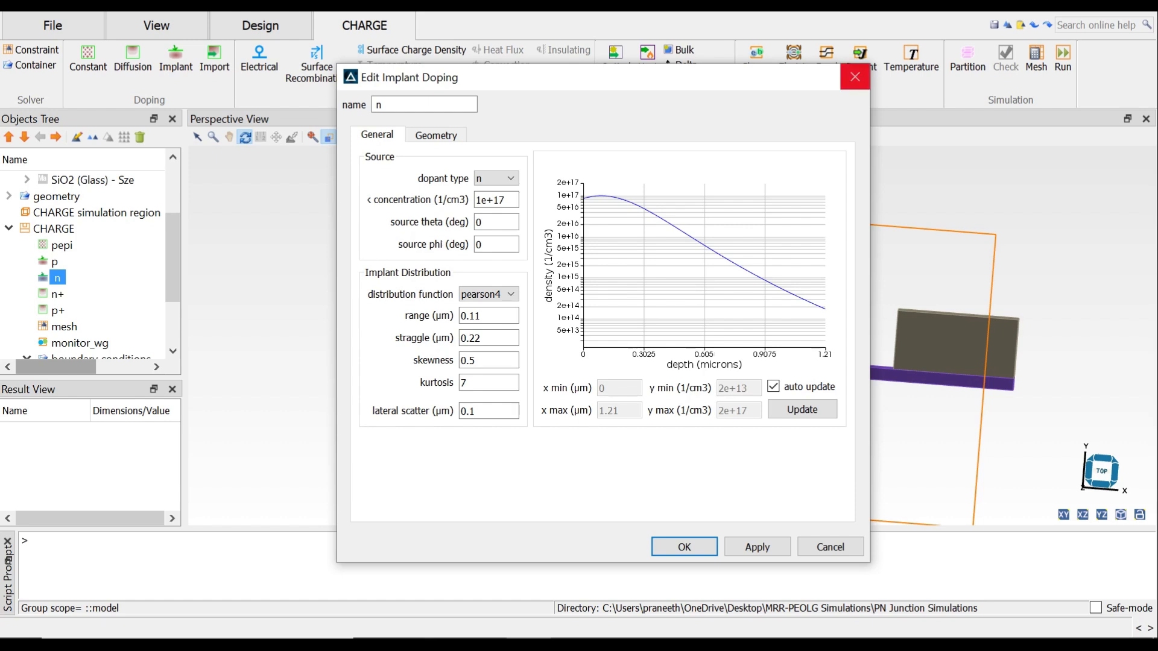
{"action": "left_click", "coordinate": [854, 77]}
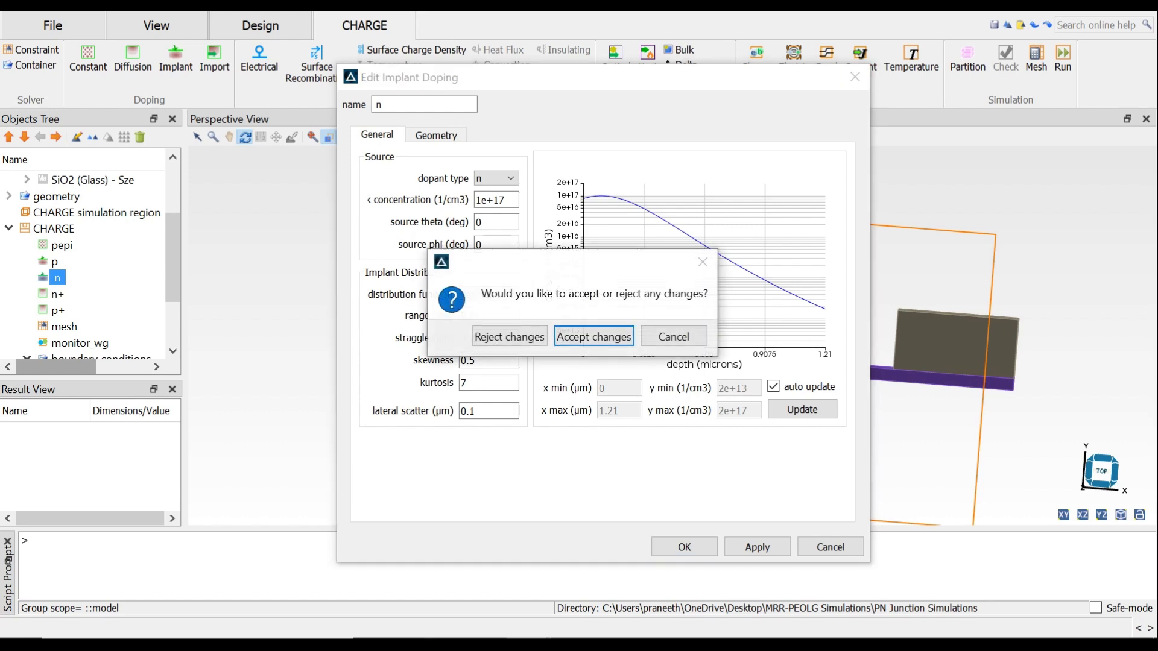
{"action": "left_click", "coordinate": [674, 337]}
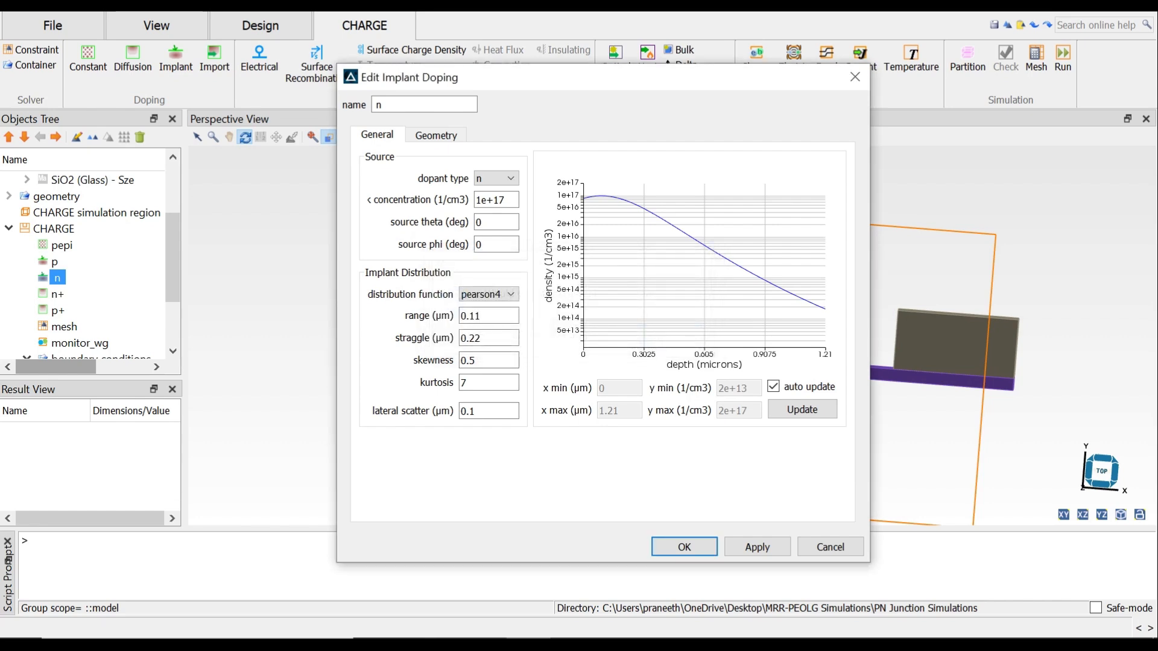
{"action": "left_click", "coordinate": [830, 546]}
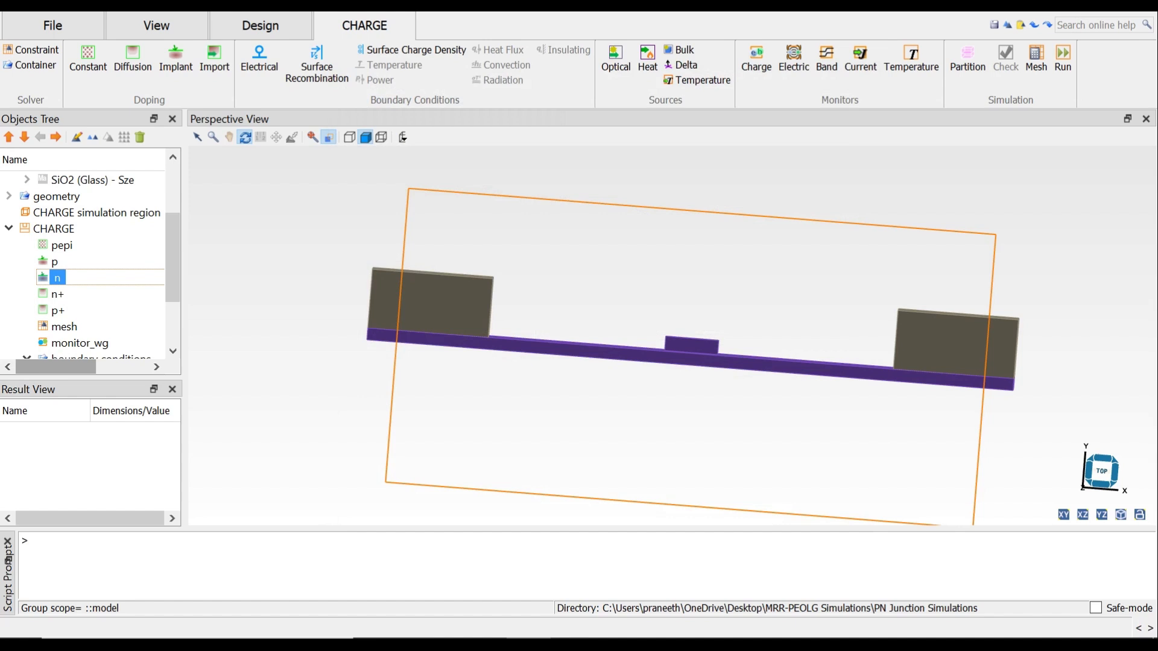
Step: Review the geometry and diffusion parameters of the p+ doping region, leaving its settings unmodified
{"action": "left_click", "coordinate": [57, 294]}
{"action": "left_click", "coordinate": [57, 311]}
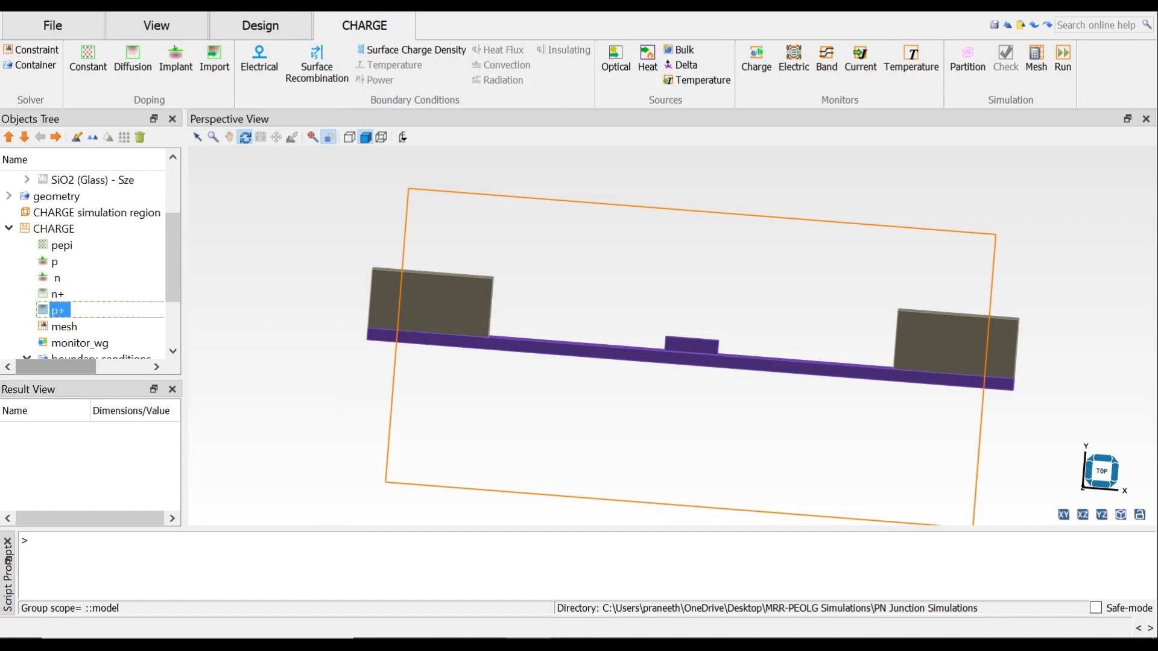
{"action": "right_click", "coordinate": [54, 311]}
{"action": "left_click", "coordinate": [105, 323]}
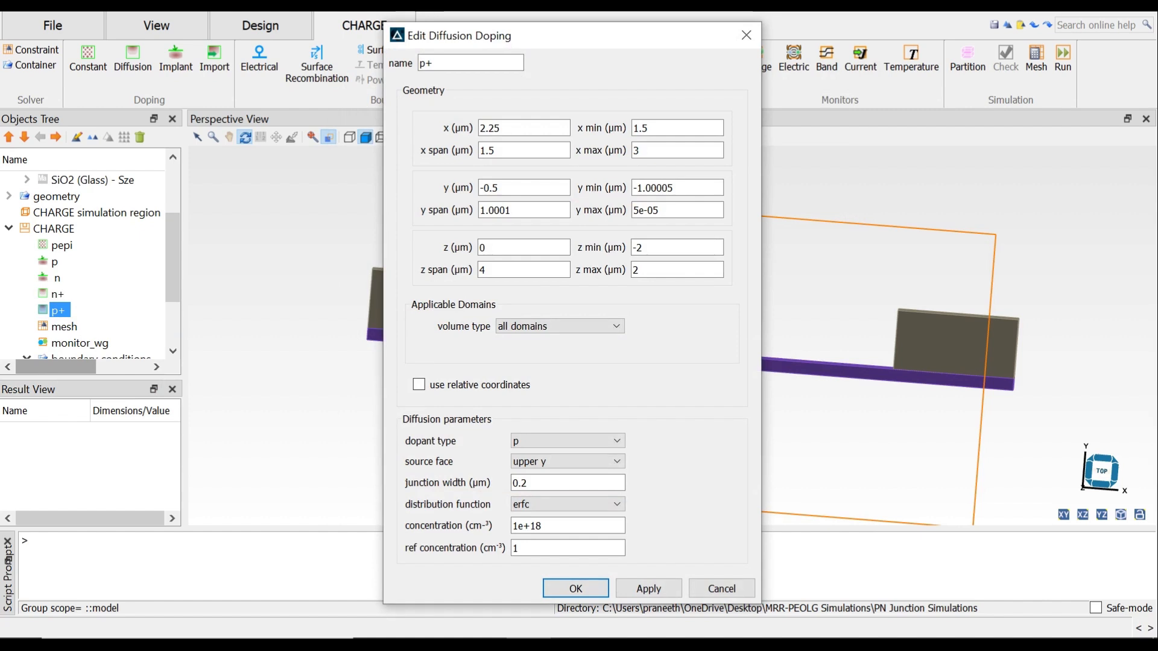
{"action": "left_click", "coordinate": [722, 589]}
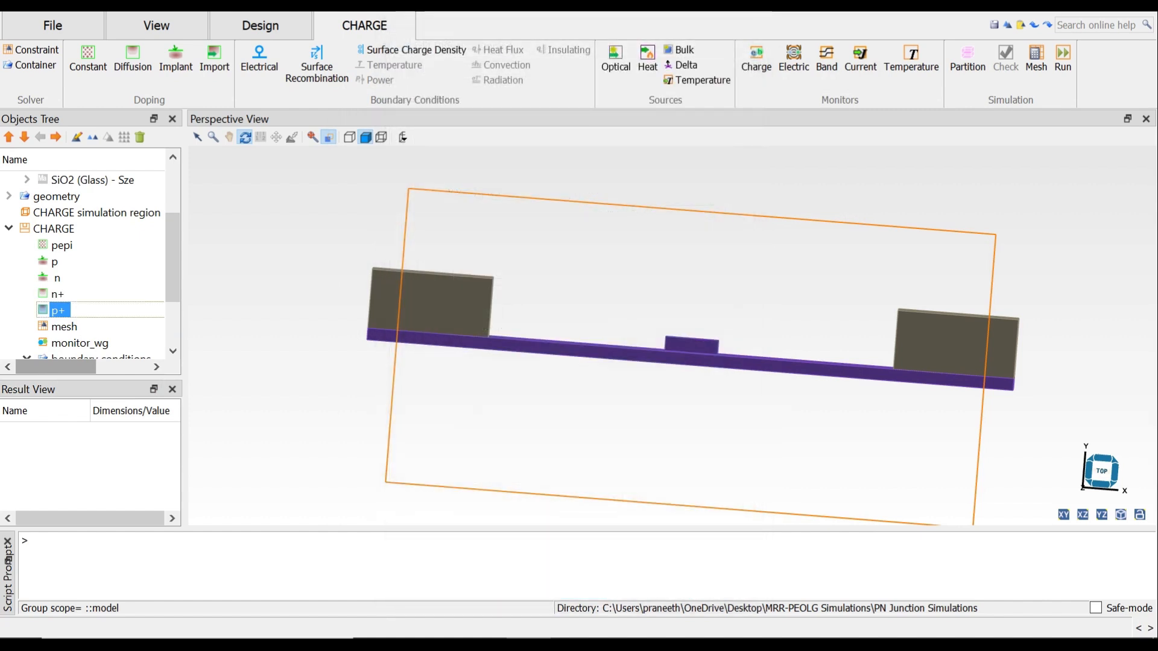
Step: Review the steady-state voltage sweep range of the anode boundary condition
{"action": "scroll", "coordinate": [91, 265], "scroll_direction": "down", "scroll_amount": 2}
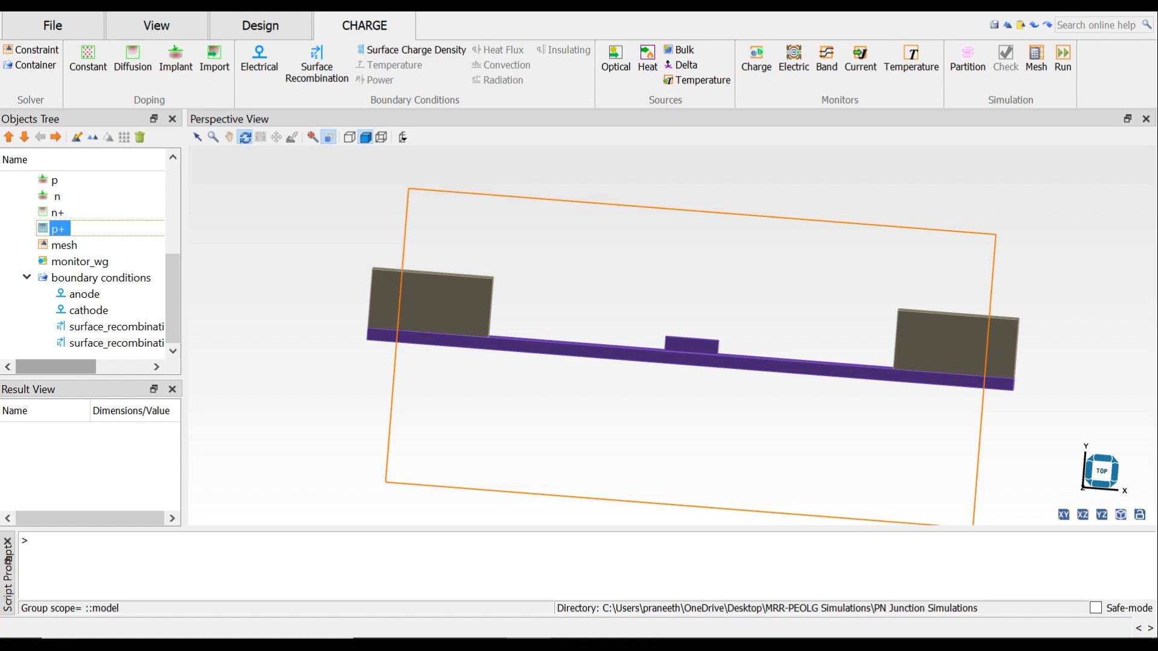
{"action": "right_click", "coordinate": [78, 294]}
{"action": "left_click", "coordinate": [129, 306]}
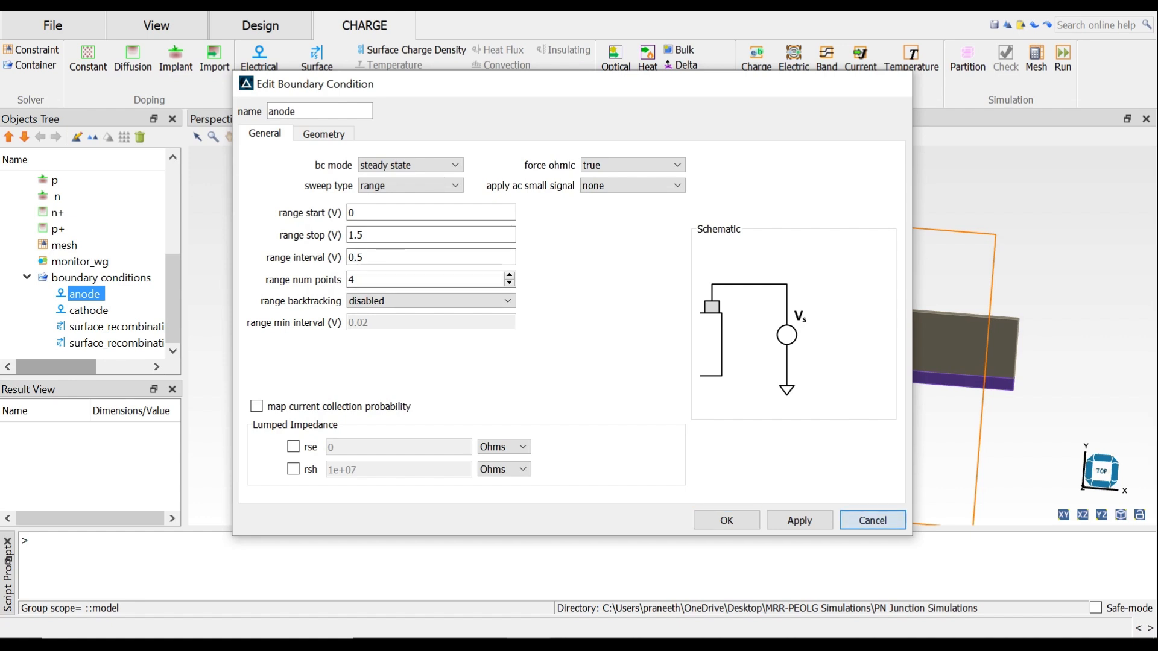
{"action": "left_click", "coordinate": [871, 519]}
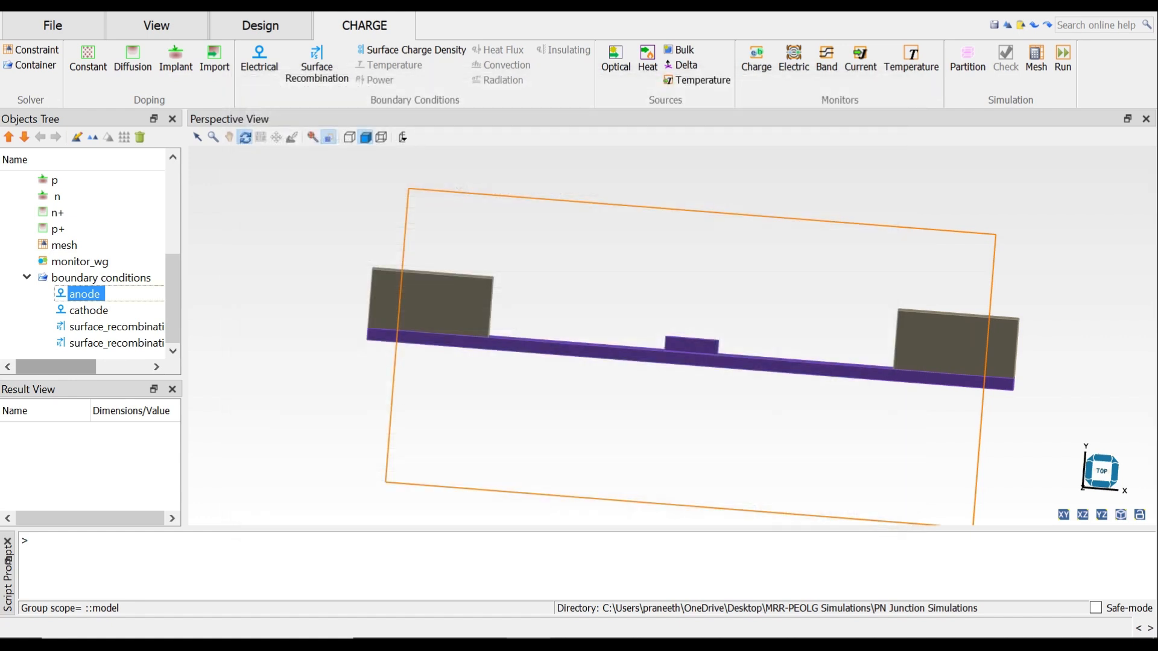
Step: Review which charge data the monitor_wg charge monitor records and the file it saves to
{"action": "left_click", "coordinate": [80, 261]}
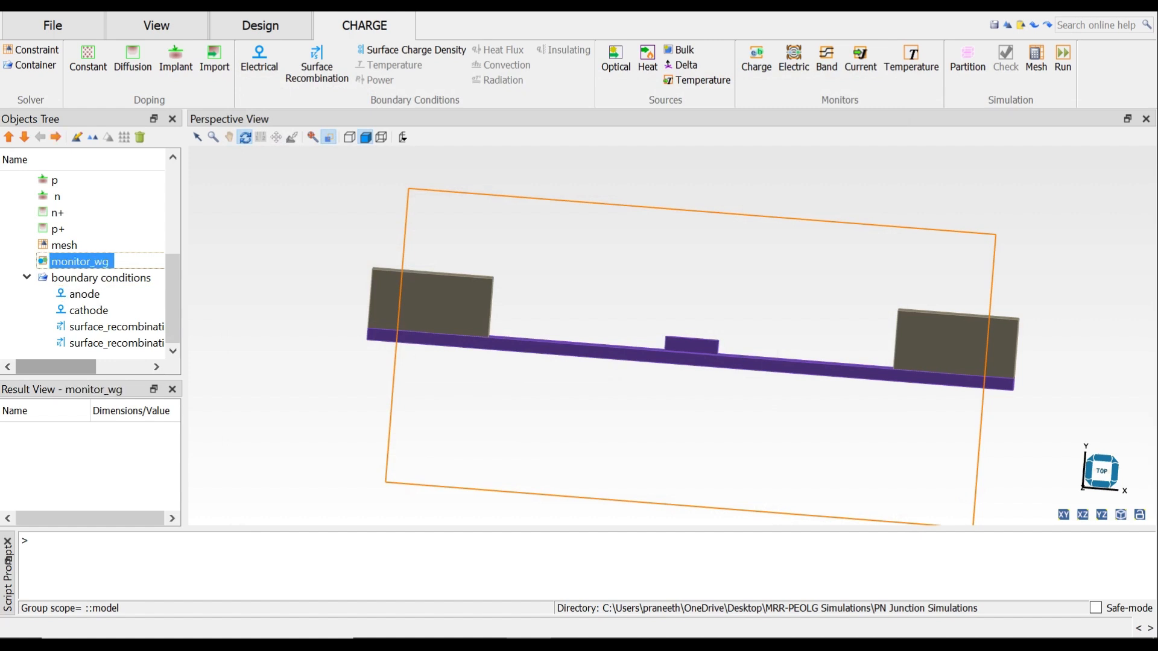
{"action": "right_click", "coordinate": [77, 261]}
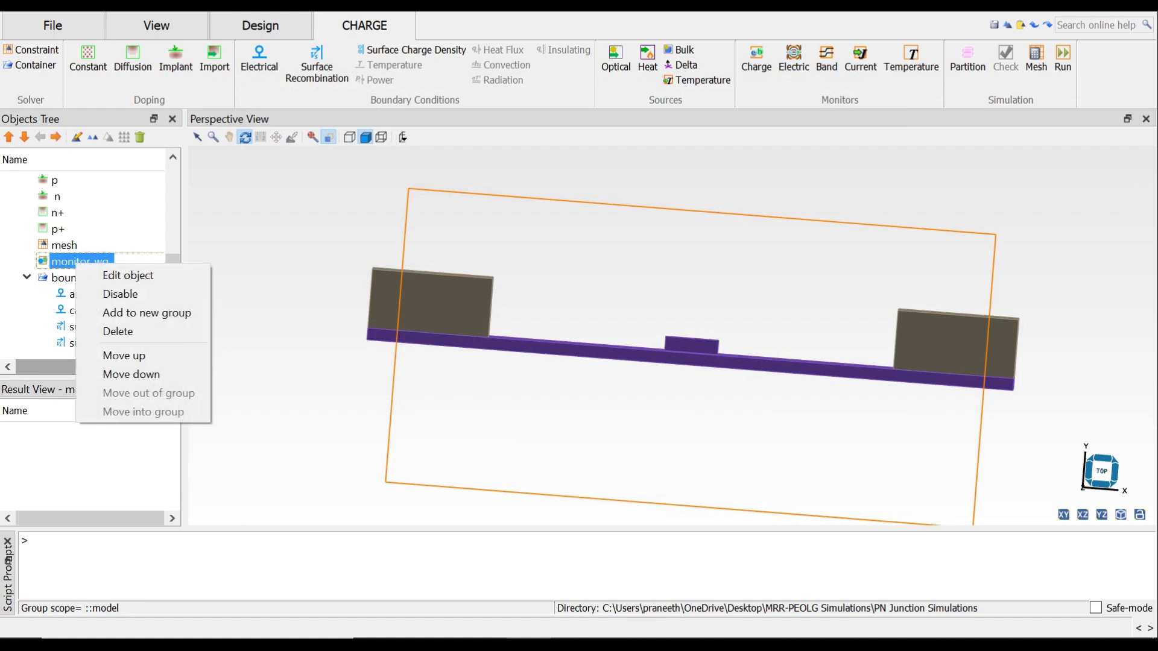
{"action": "left_click", "coordinate": [128, 275]}
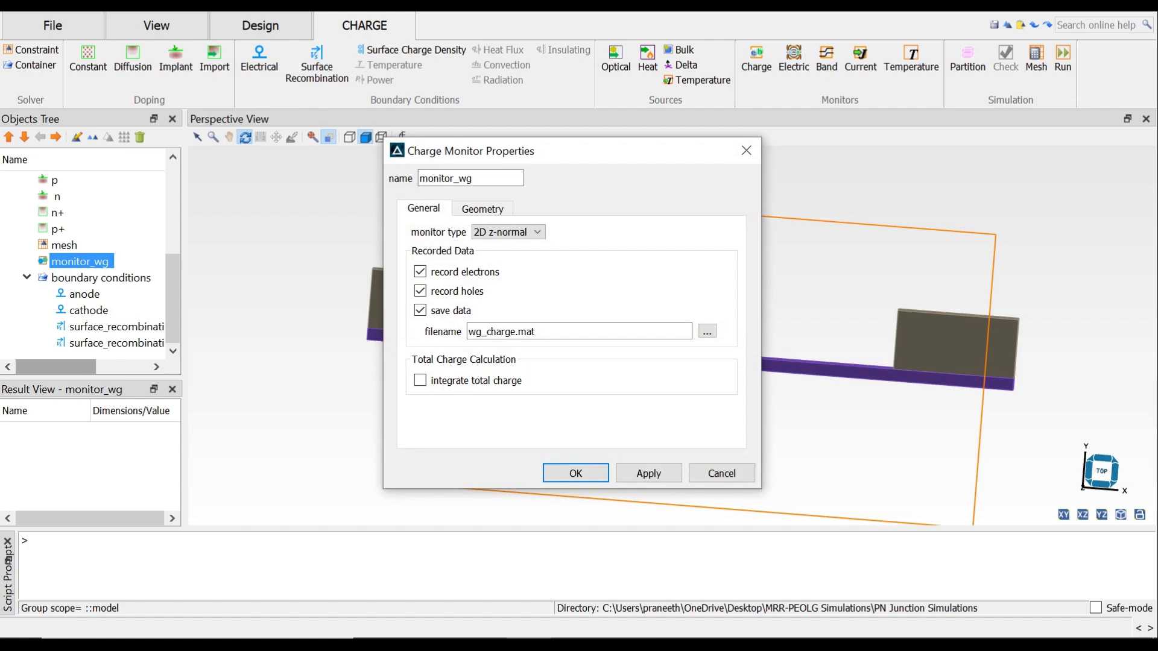
{"action": "left_click", "coordinate": [722, 473]}
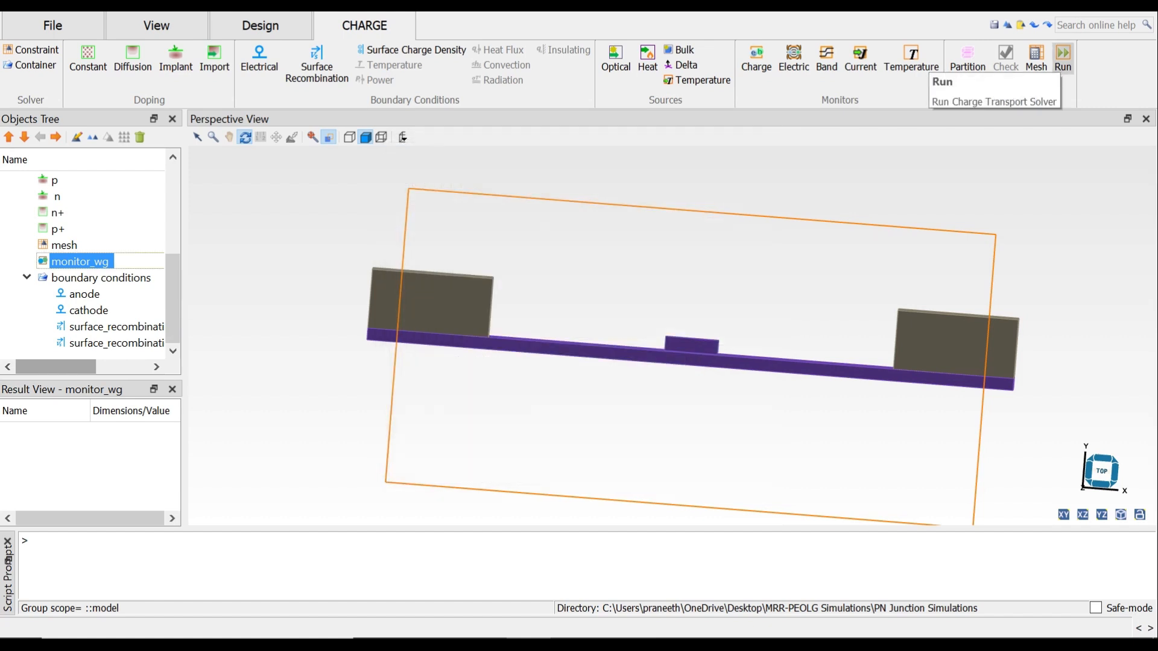
Step: Run the charge transport solver on the PN junction
{"action": "left_click", "coordinate": [1062, 59]}
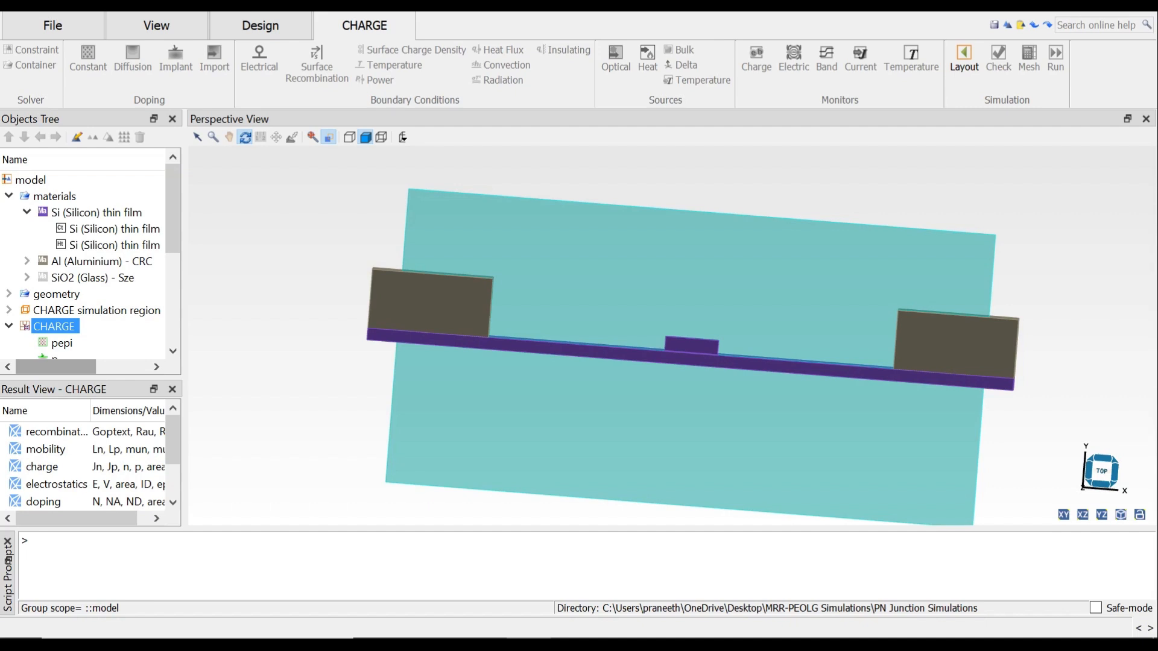
{"action": "scroll", "coordinate": [85, 259], "scroll_direction": "down", "scroll_amount": 3}
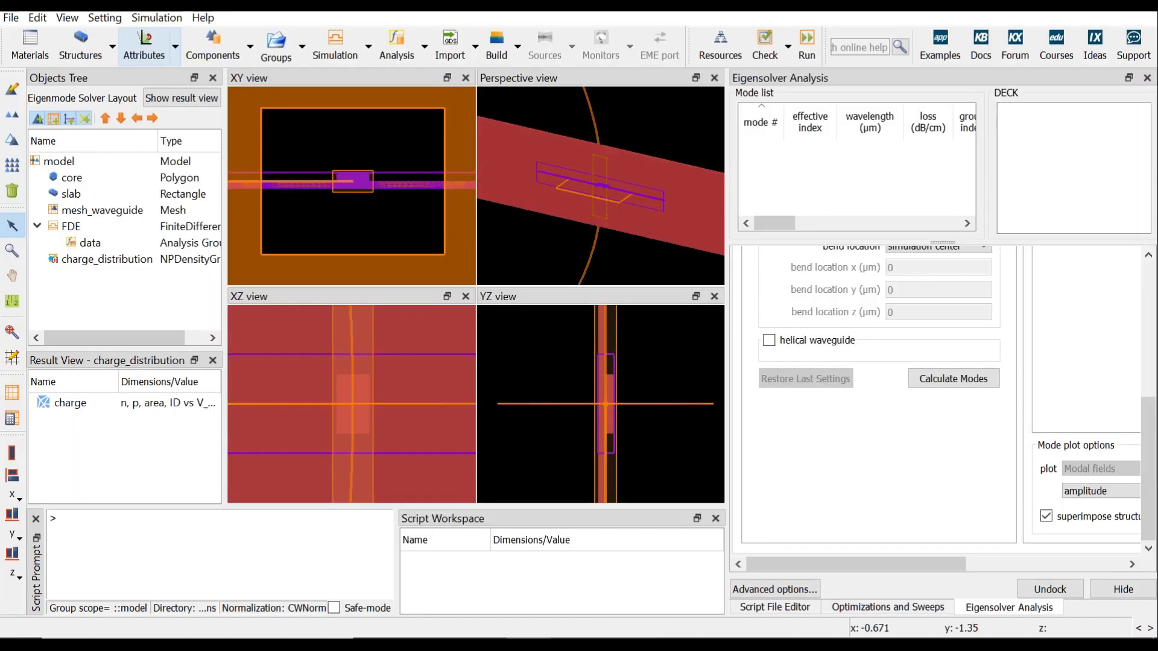
Step: In the eigenmode solver project, widen the Objects Tree and look up the attribute types available for import, including np Density
{"action": "scroll", "coordinate": [365, 214], "scroll_direction": "down", "scroll_amount": 4}
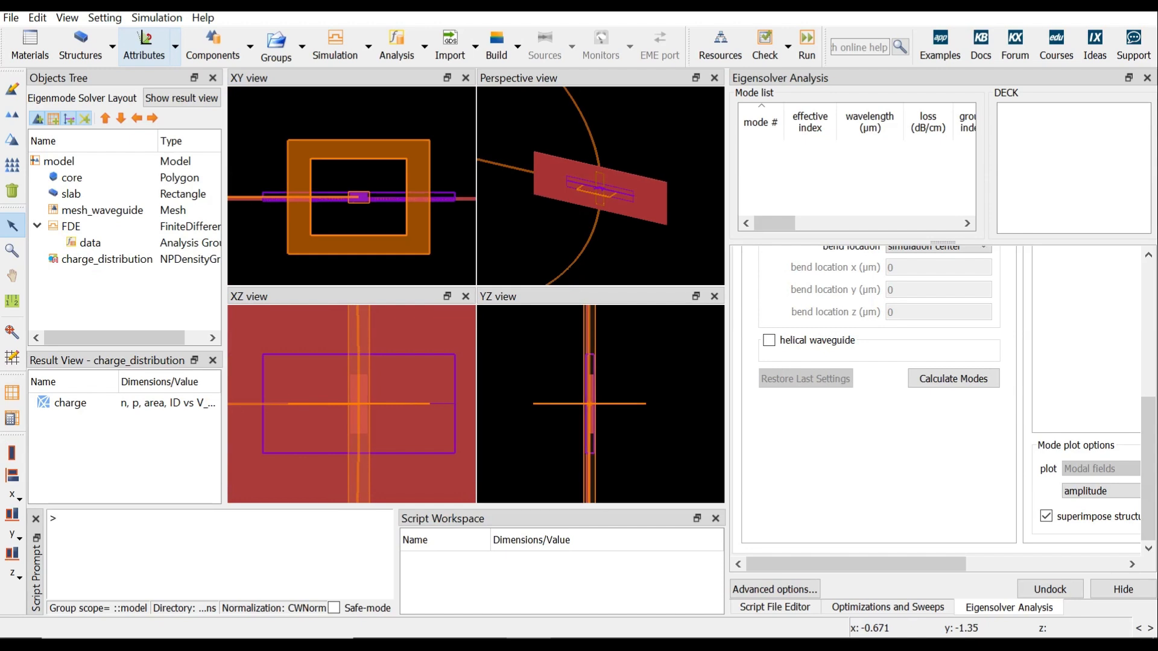
{"action": "scroll", "coordinate": [401, 229], "scroll_direction": "up", "scroll_amount": 1}
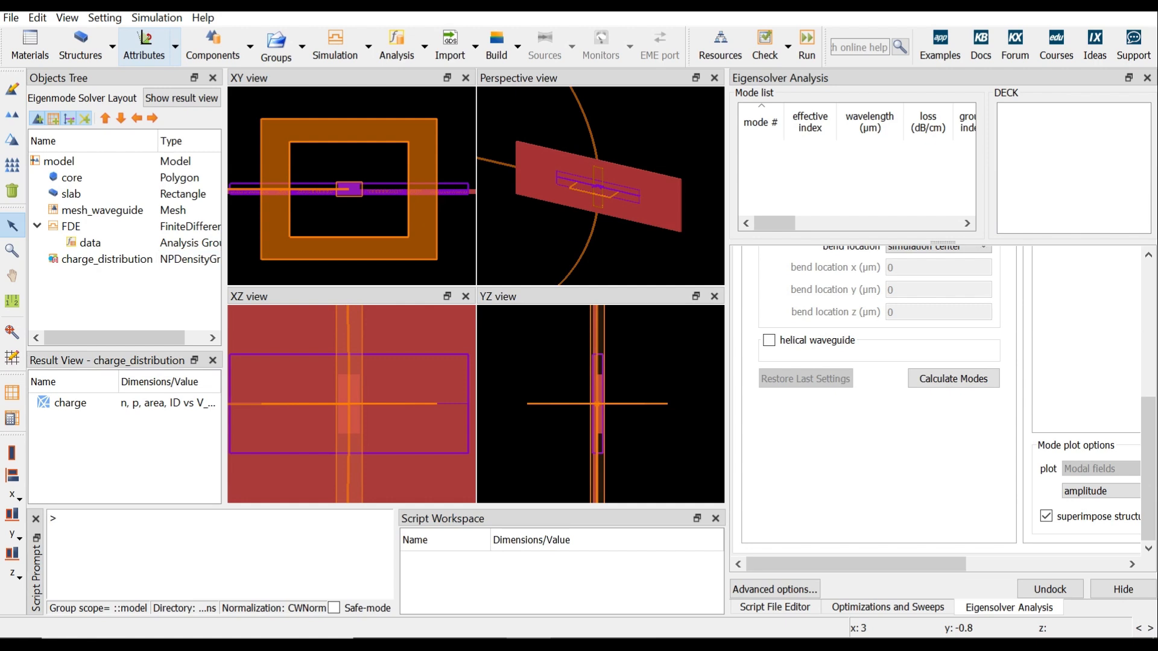
{"action": "left_click_drag", "start_coordinate": [224, 290], "coordinate": [277, 289]}
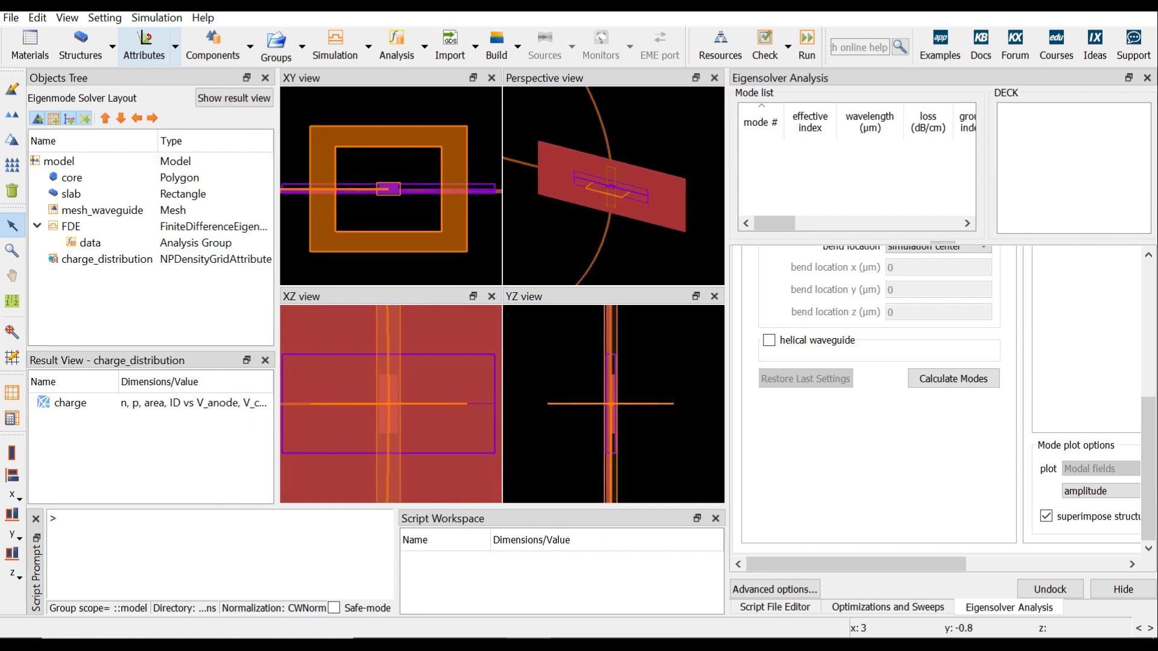
{"action": "left_click", "coordinate": [175, 47]}
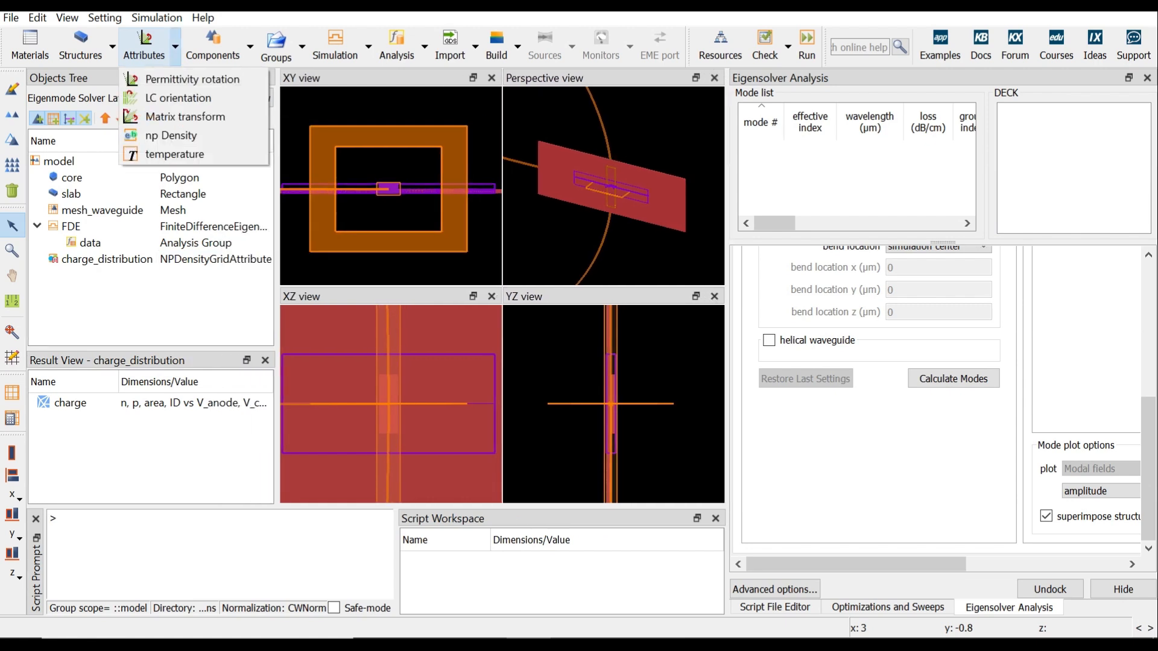
{"action": "left_click", "coordinate": [175, 47]}
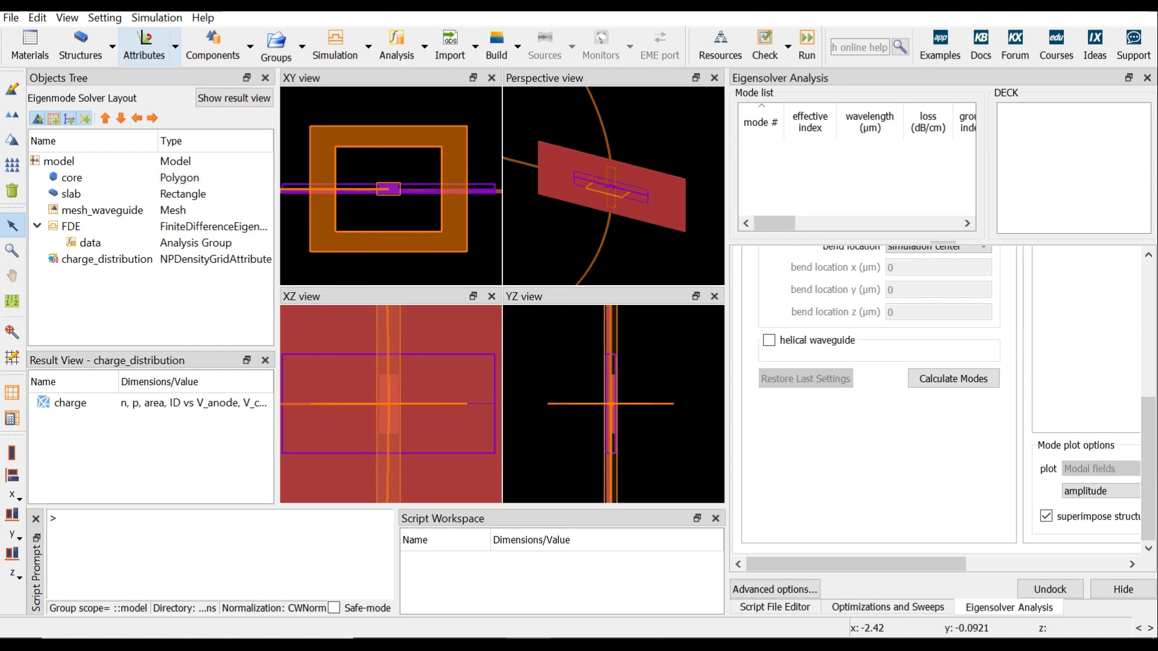
Step: Import the wg_charge dataset into the charge_distribution np density attribute and apply its properties
{"action": "left_click", "coordinate": [107, 258]}
{"action": "right_click", "coordinate": [107, 259]}
{"action": "key", "text": "Escape"}
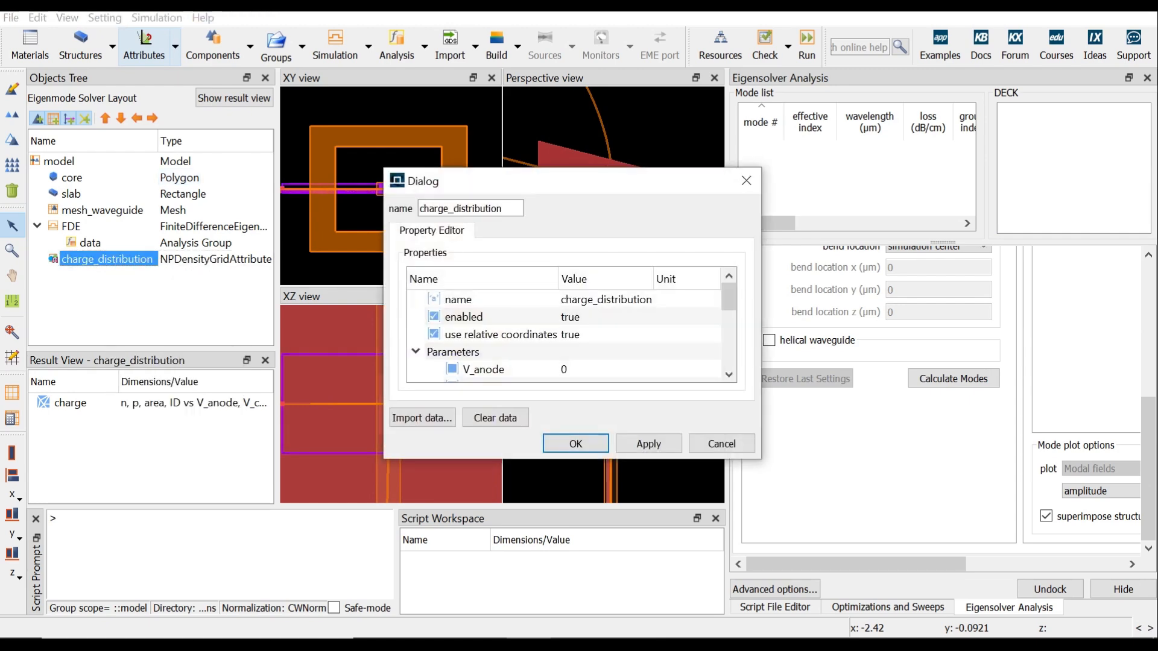
{"action": "scroll", "coordinate": [579, 335], "scroll_direction": "down", "scroll_amount": 4}
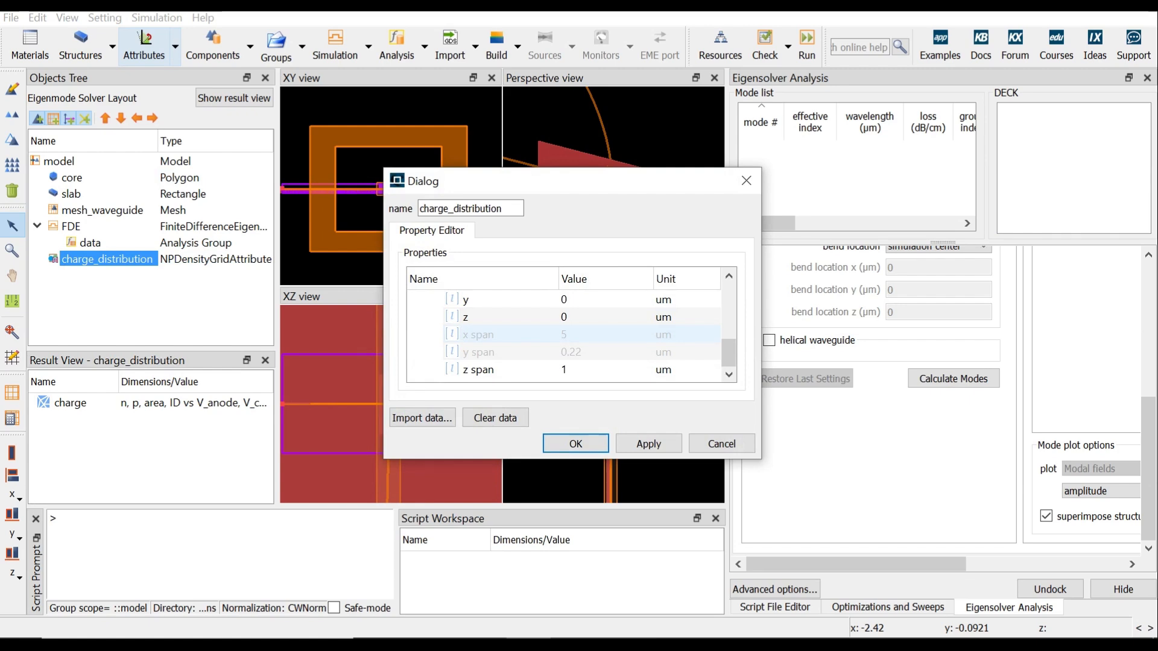
{"action": "left_click", "coordinate": [421, 417]}
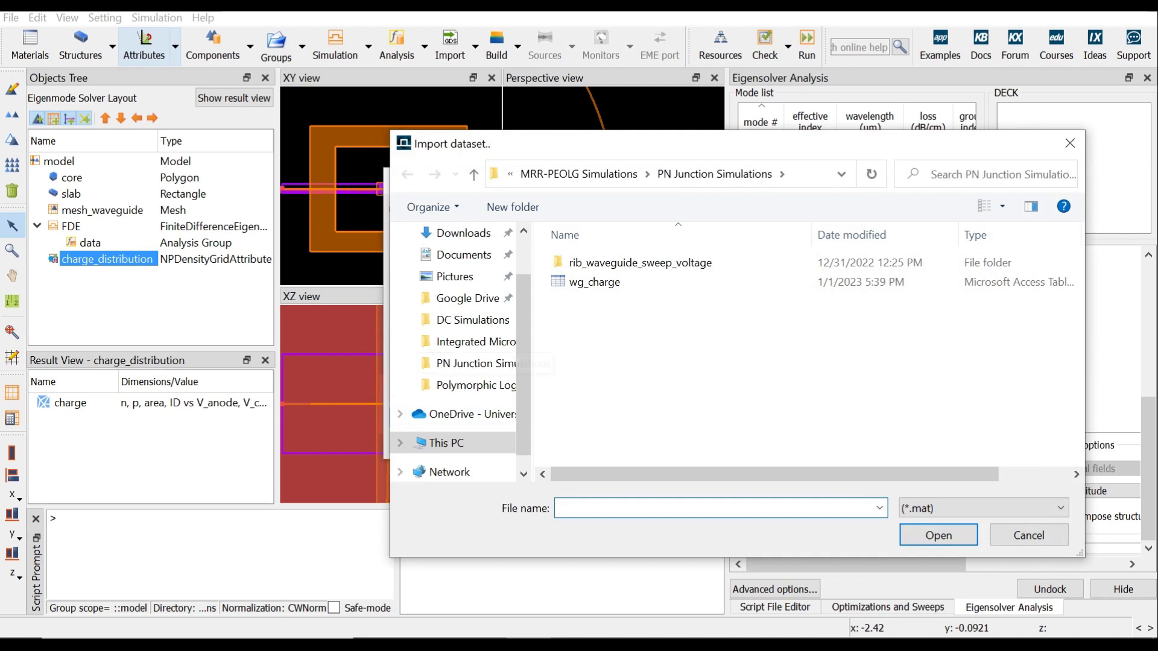
{"action": "left_click", "coordinate": [595, 282]}
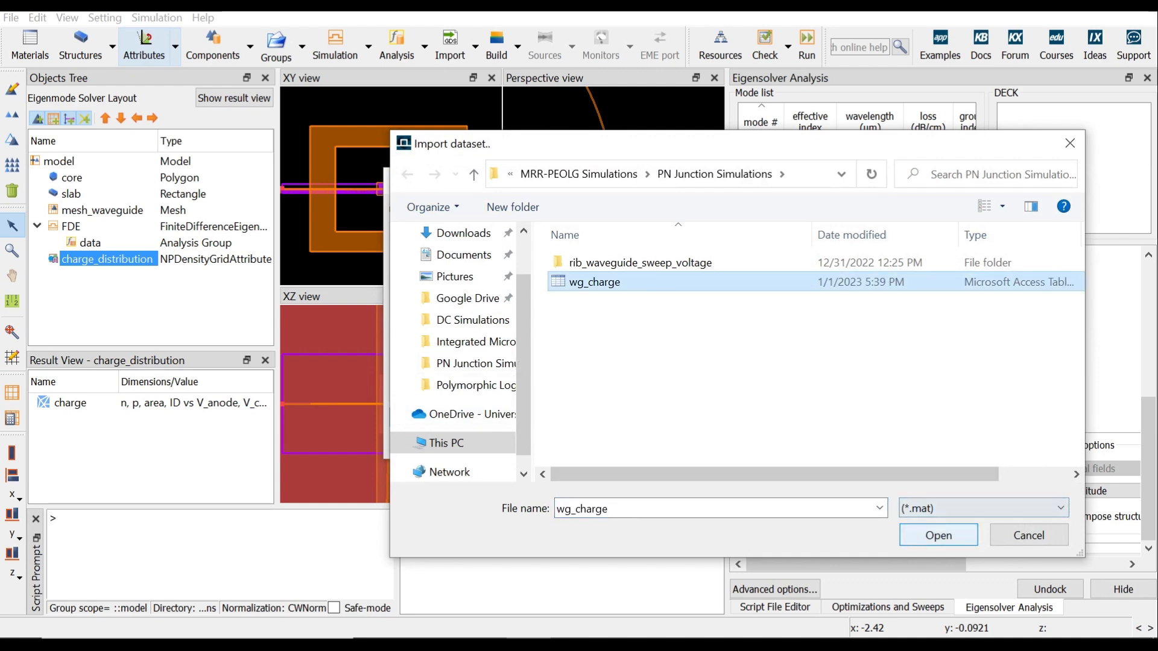
{"action": "left_click", "coordinate": [938, 535]}
{"action": "scroll", "coordinate": [513, 369], "scroll_direction": "down", "scroll_amount": 2}
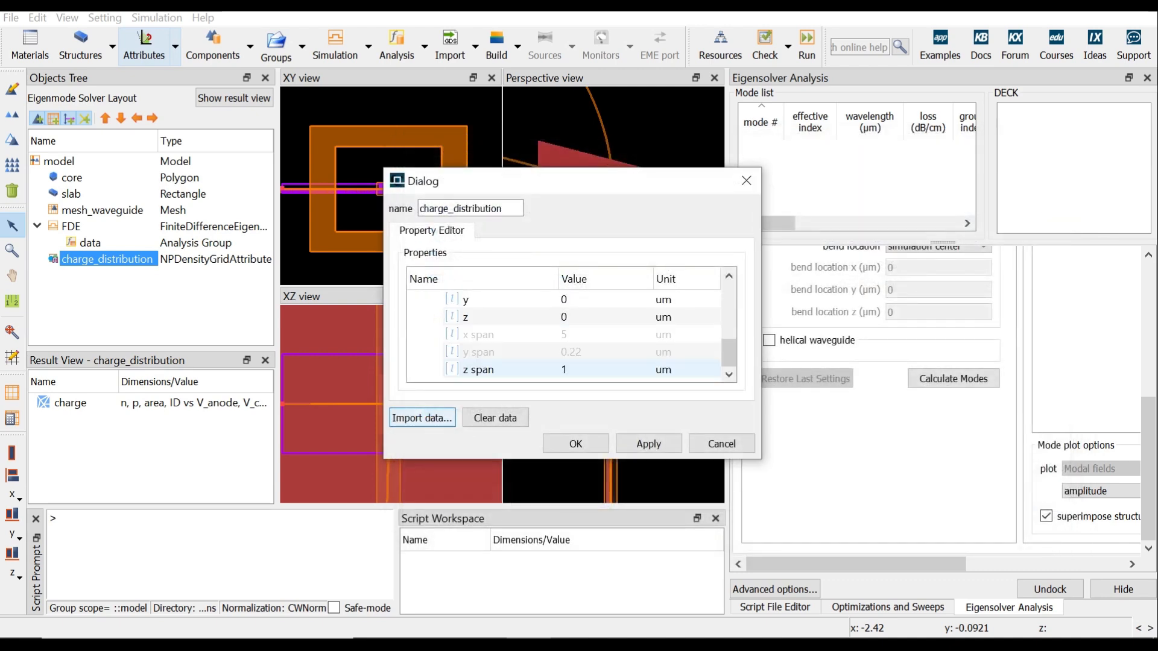
{"action": "scroll", "coordinate": [563, 334], "scroll_direction": "up", "scroll_amount": 2}
{"action": "scroll", "coordinate": [564, 335], "scroll_direction": "down", "scroll_amount": 3}
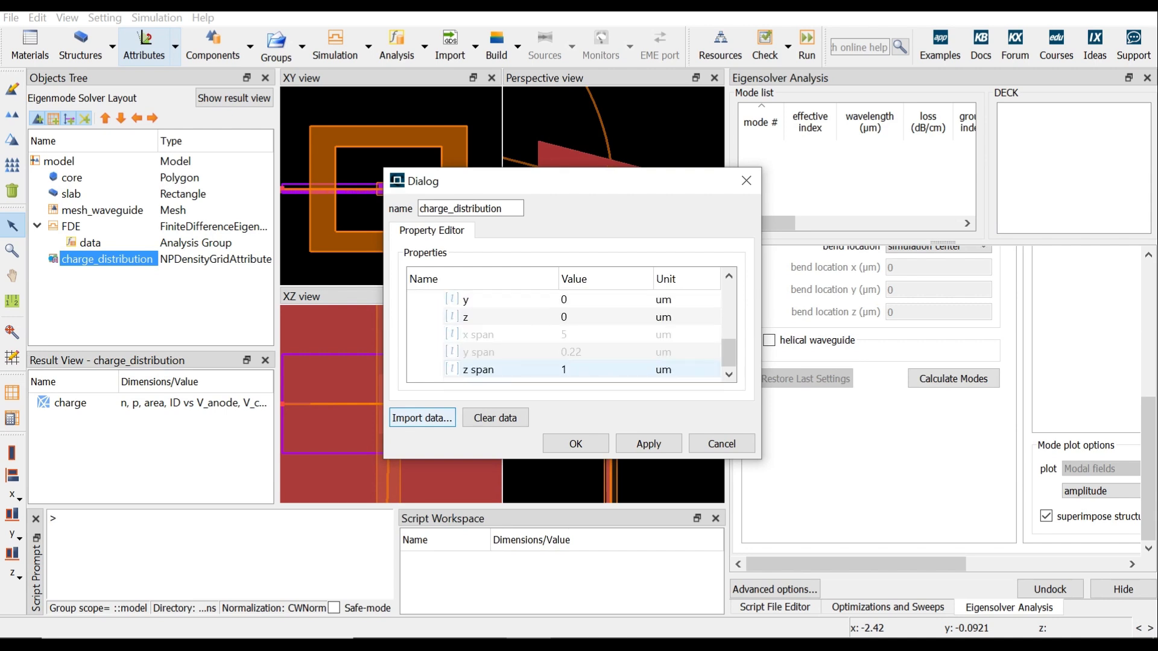
{"action": "left_click", "coordinate": [648, 444]}
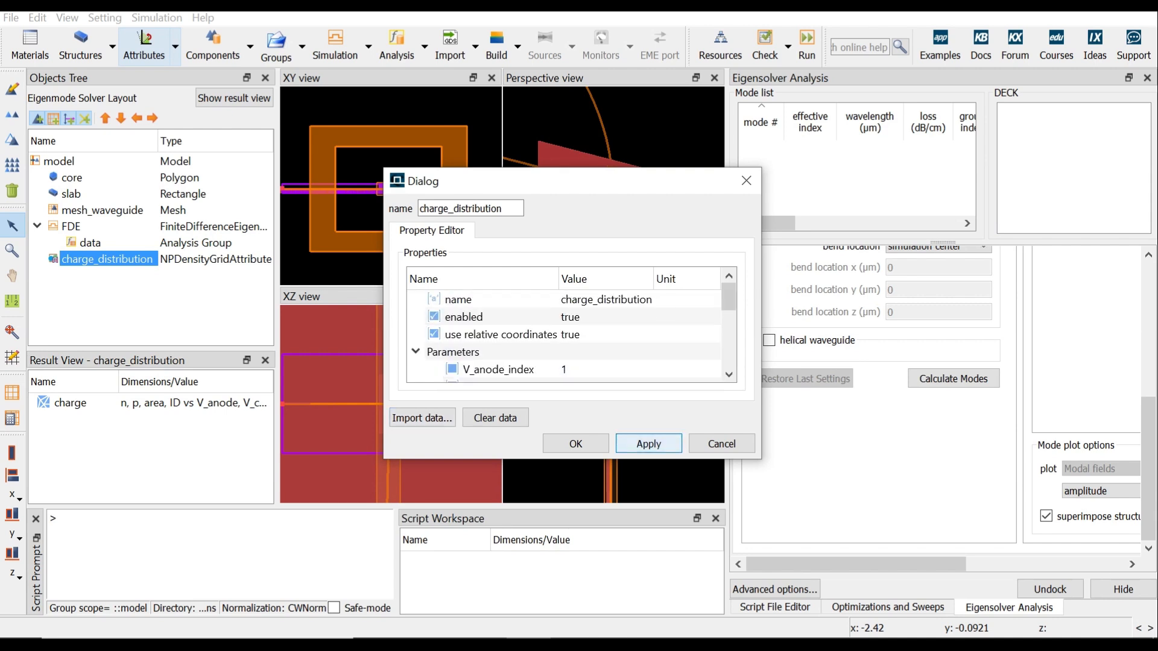
{"action": "left_click", "coordinate": [575, 444]}
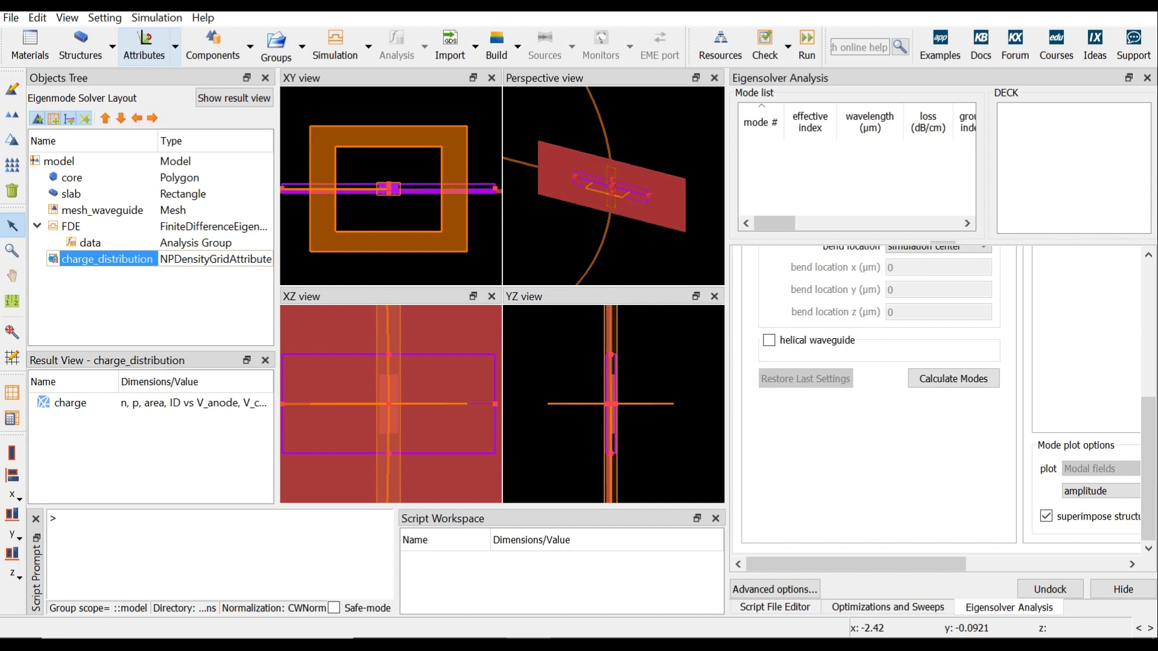
Step: Check the modal analysis parameters, including the 15 µm bend radius, and calculate the waveguide modes at 1.55 µm
{"action": "scroll", "coordinate": [880, 392], "scroll_direction": "up", "scroll_amount": 3}
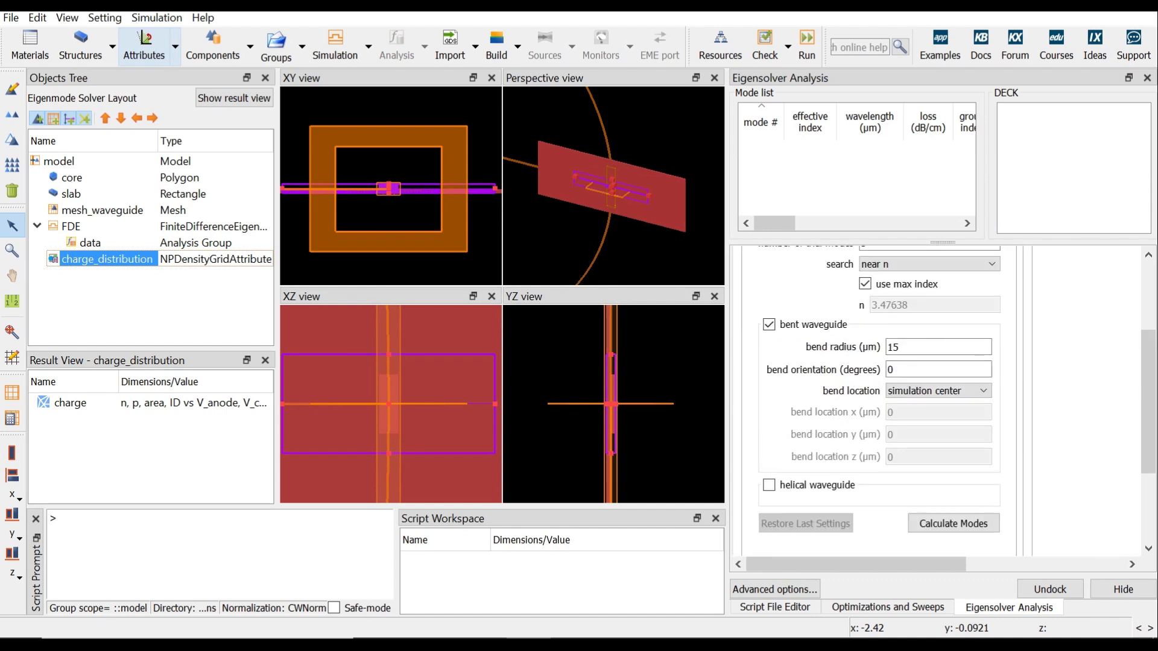
{"action": "scroll", "coordinate": [880, 392], "scroll_direction": "up", "scroll_amount": 2}
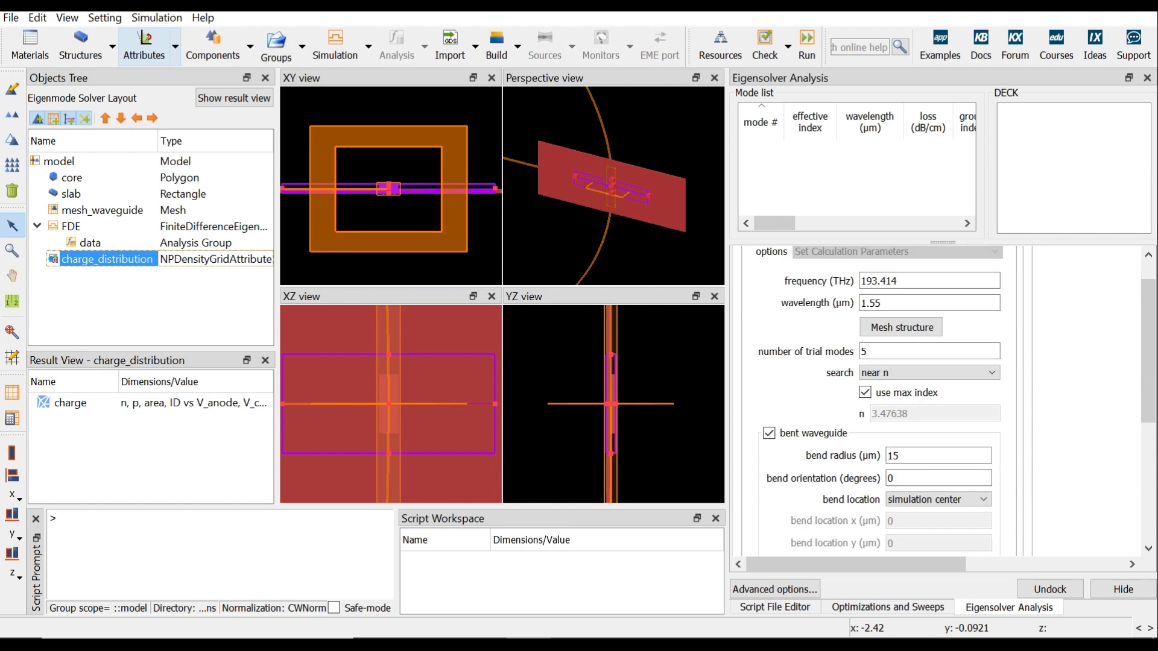
{"action": "scroll", "coordinate": [955, 402], "scroll_direction": "down", "scroll_amount": 1}
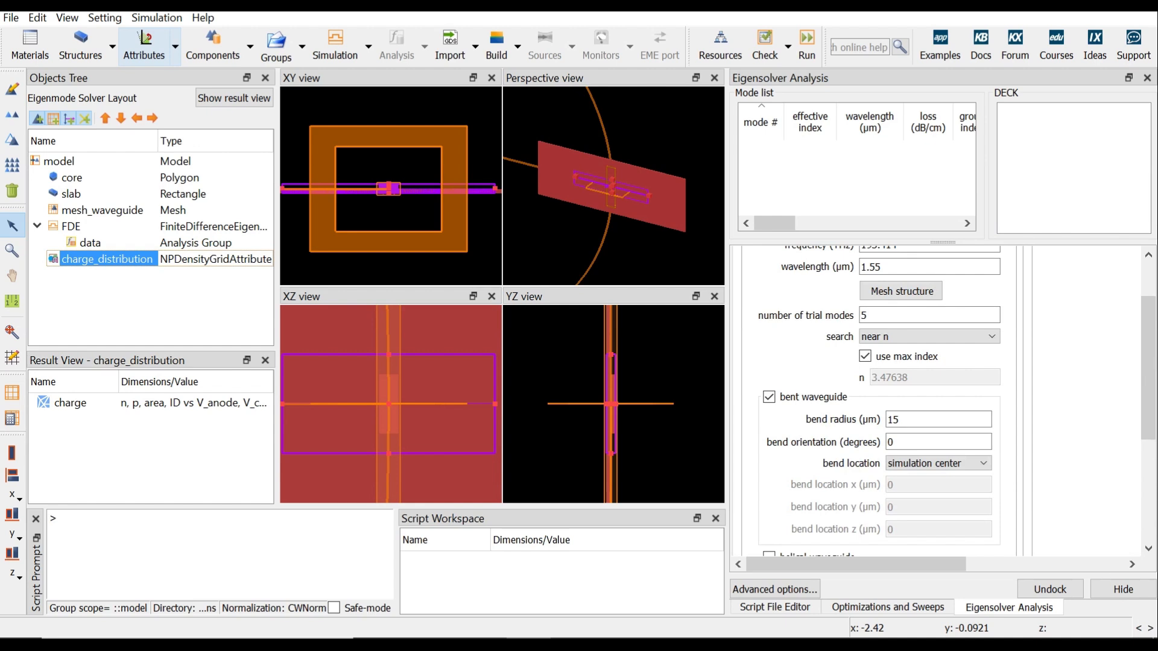
{"action": "scroll", "coordinate": [880, 398], "scroll_direction": "down", "scroll_amount": 2}
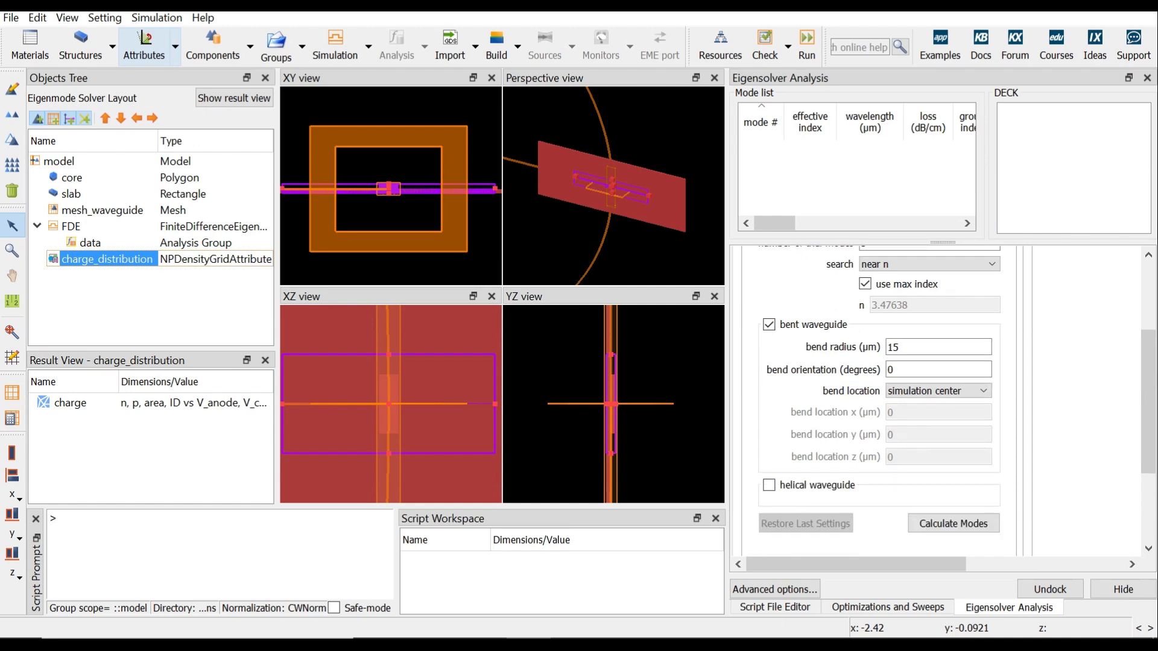
{"action": "scroll", "coordinate": [880, 398], "scroll_direction": "down", "scroll_amount": 4}
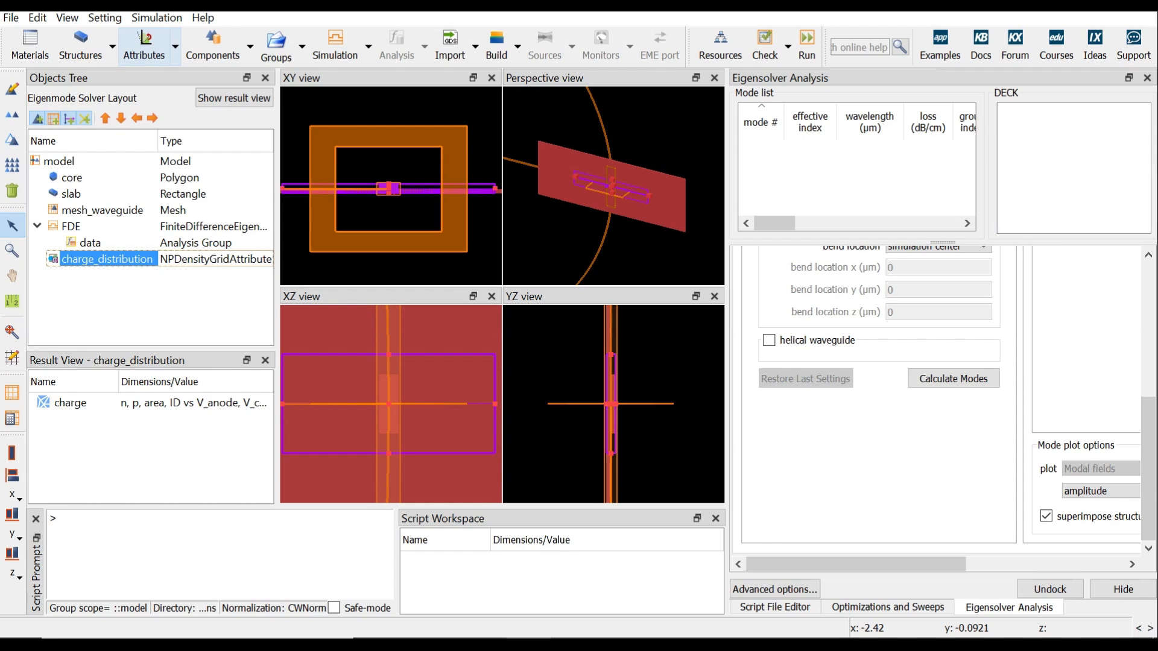
{"action": "left_click", "coordinate": [953, 378]}
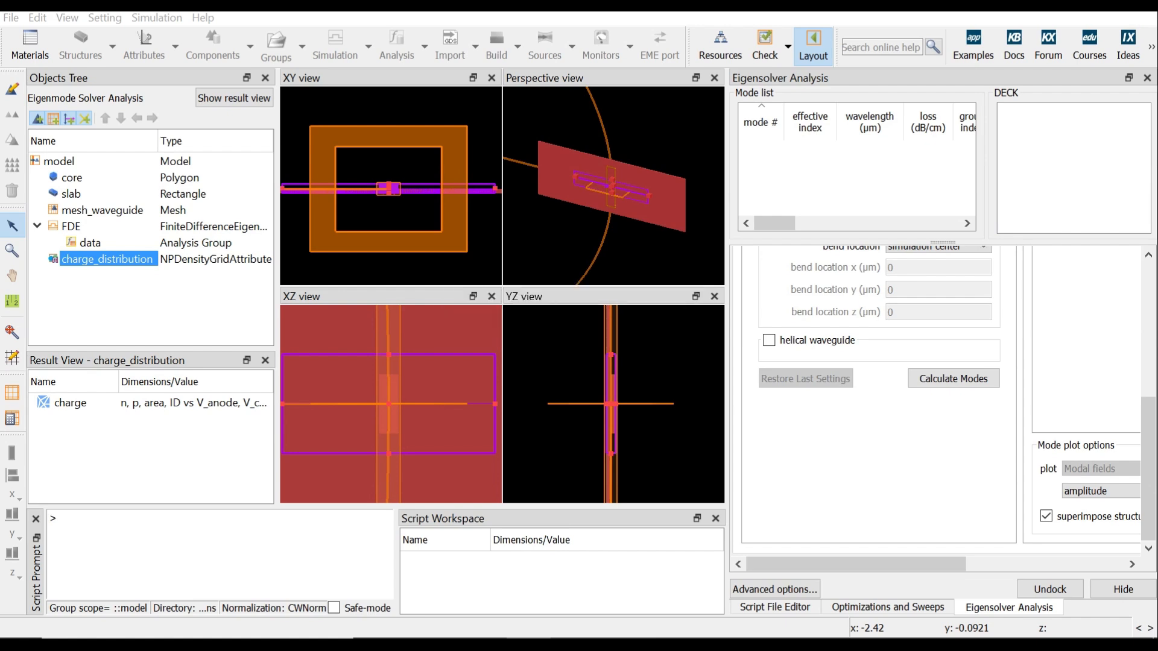
Step: Run a frequency sweep tracking the calculated mode to a 1.65 µm stop wavelength with 30 points and detailed dispersion calculation
{"action": "scroll", "coordinate": [1081, 299], "scroll_direction": "up", "scroll_amount": 10}
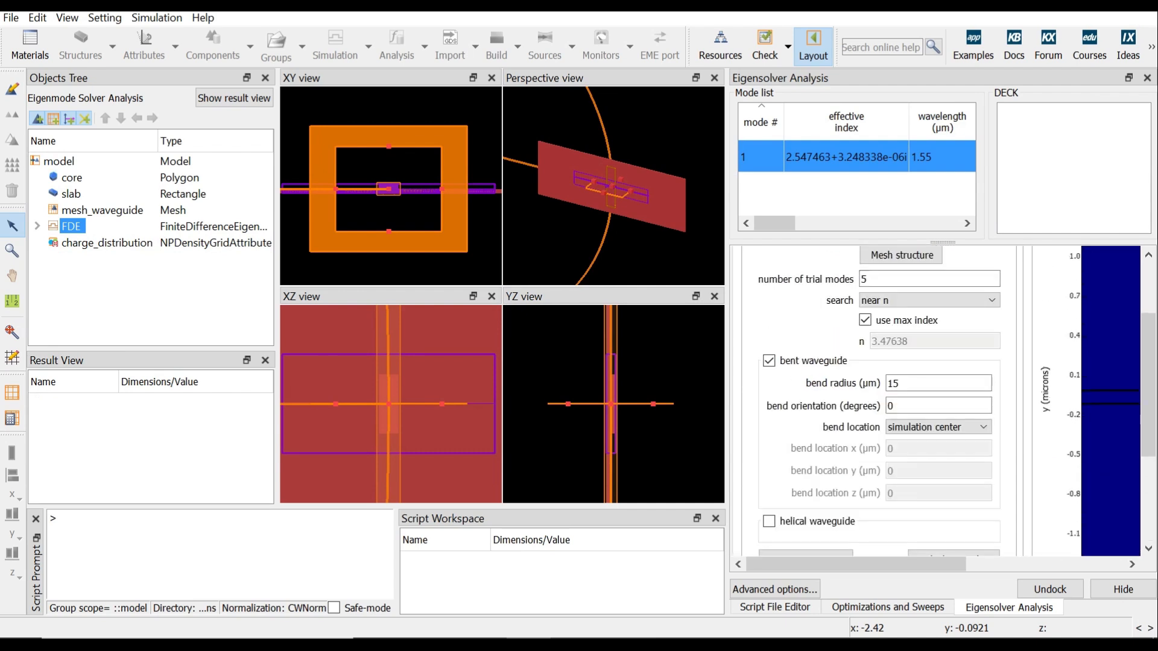
{"action": "left_click", "coordinate": [897, 290]}
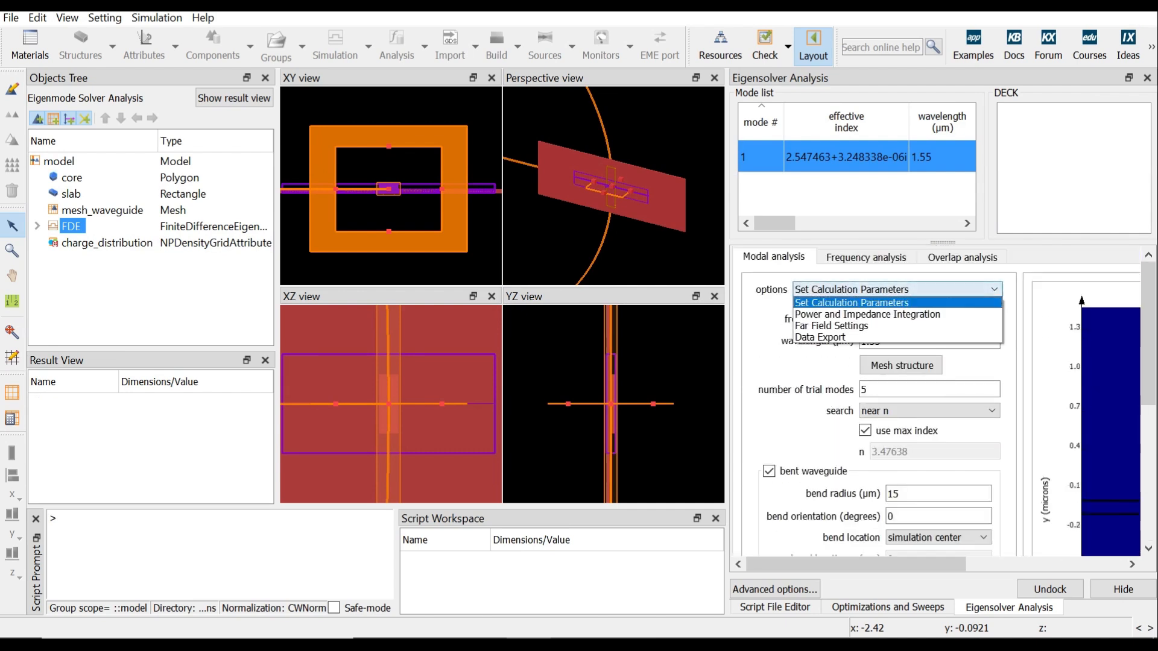
{"action": "left_click", "coordinate": [897, 289]}
{"action": "left_click", "coordinate": [866, 258]}
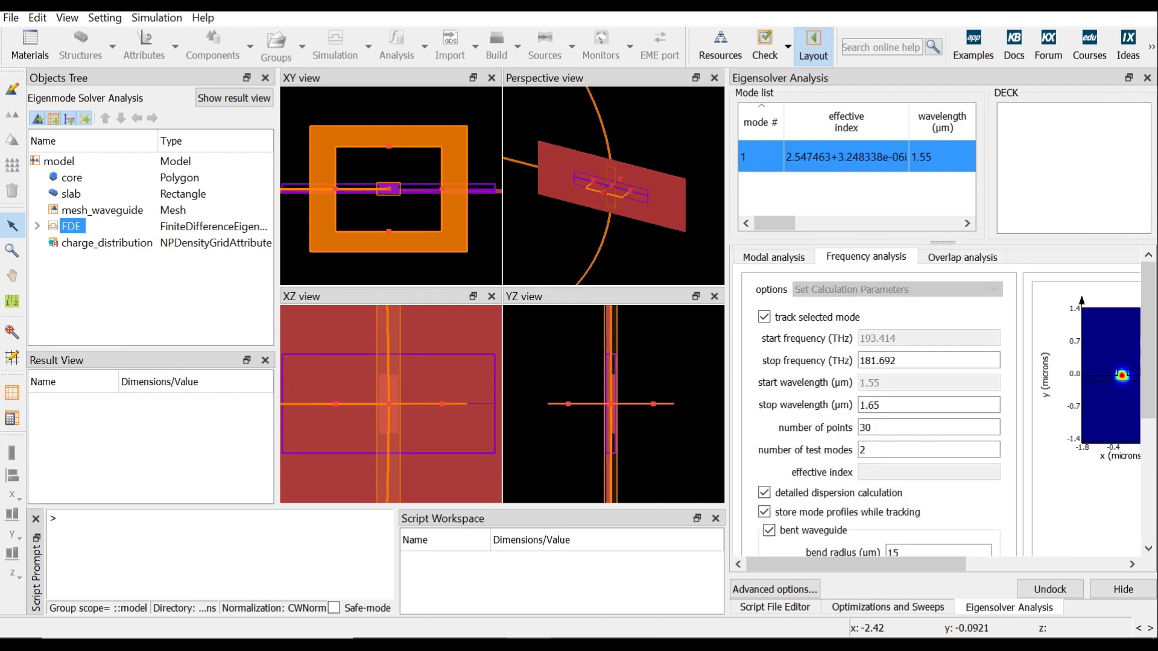
{"action": "scroll", "coordinate": [944, 401], "scroll_direction": "down", "scroll_amount": 5}
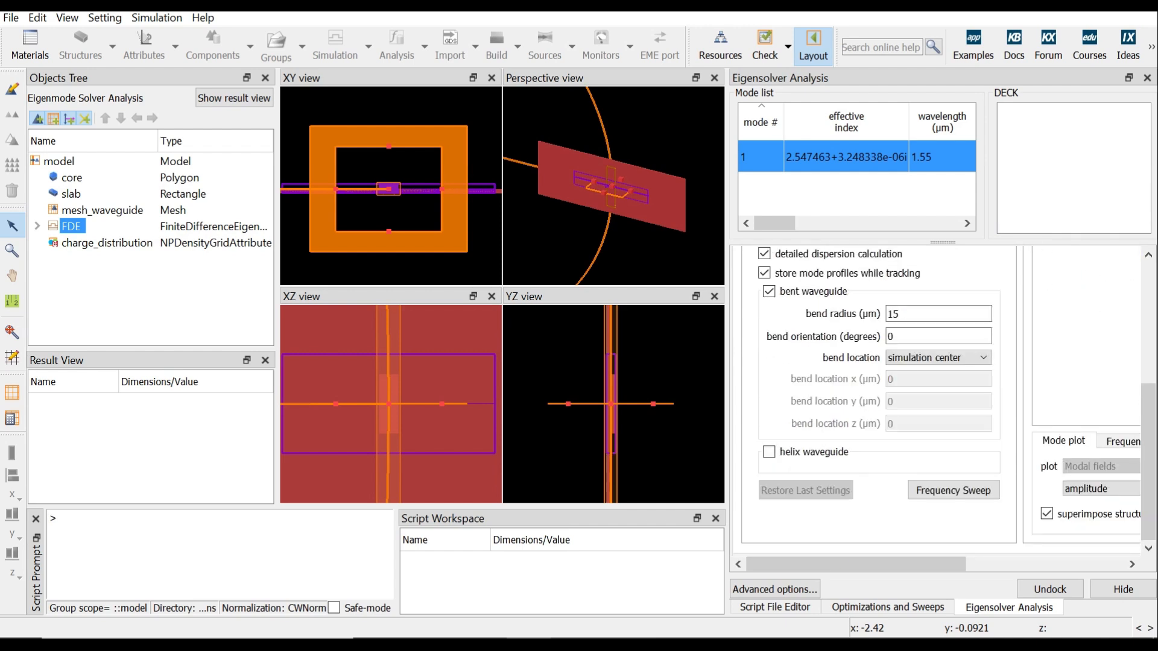
{"action": "left_click", "coordinate": [953, 490]}
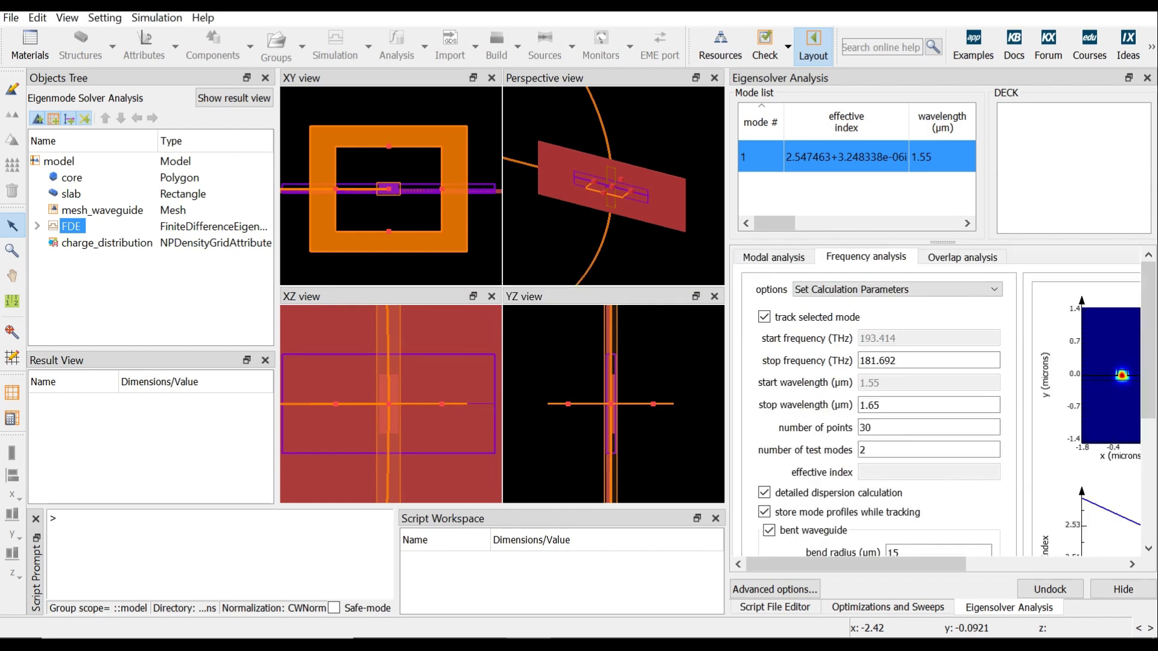
Step: Bring up the Data Export options of the frequency analysis and look over the file formats and INTERCONNECT export
{"action": "left_click", "coordinate": [898, 289]}
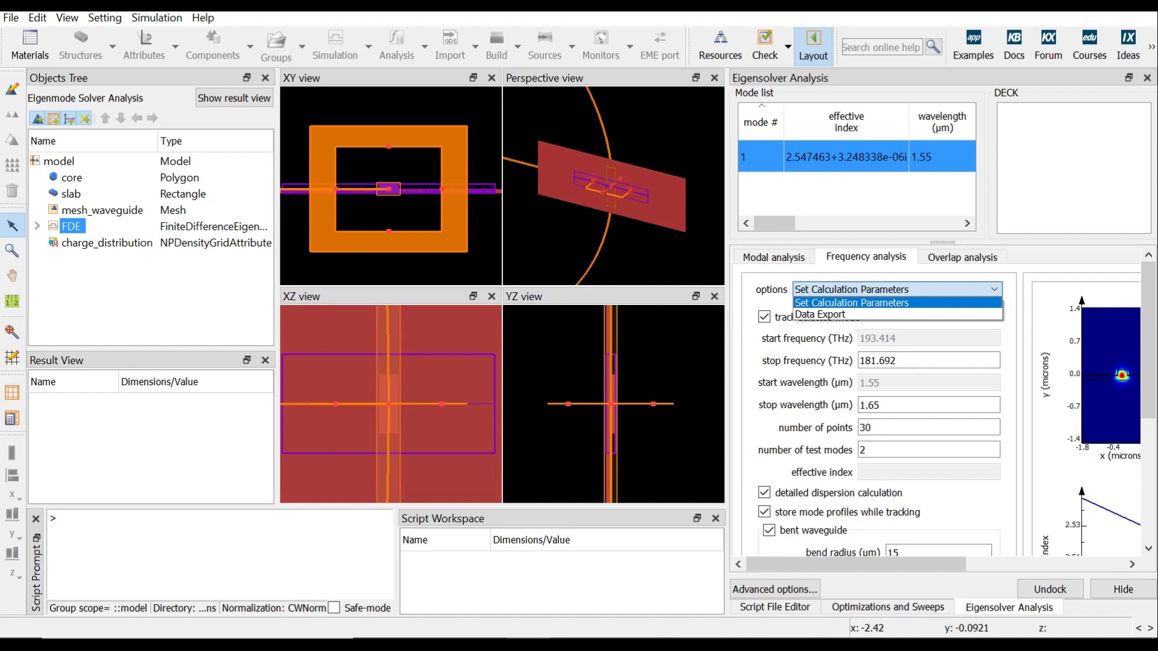
{"action": "left_click", "coordinate": [856, 315]}
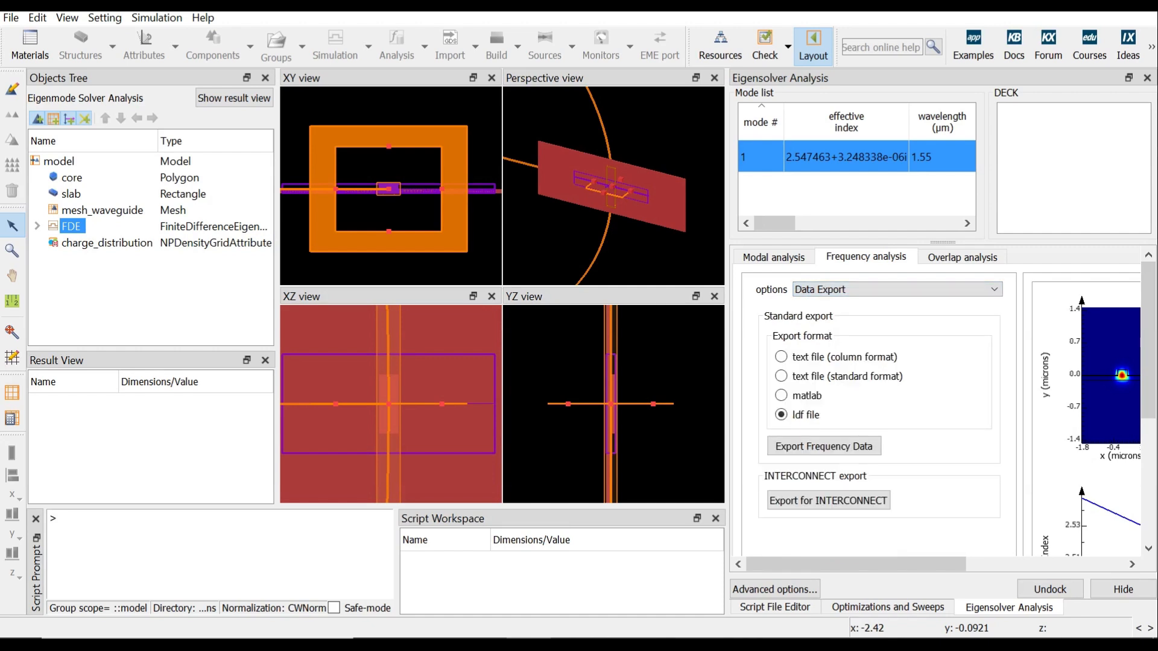
{"action": "scroll", "coordinate": [943, 402], "scroll_direction": "down", "scroll_amount": 2}
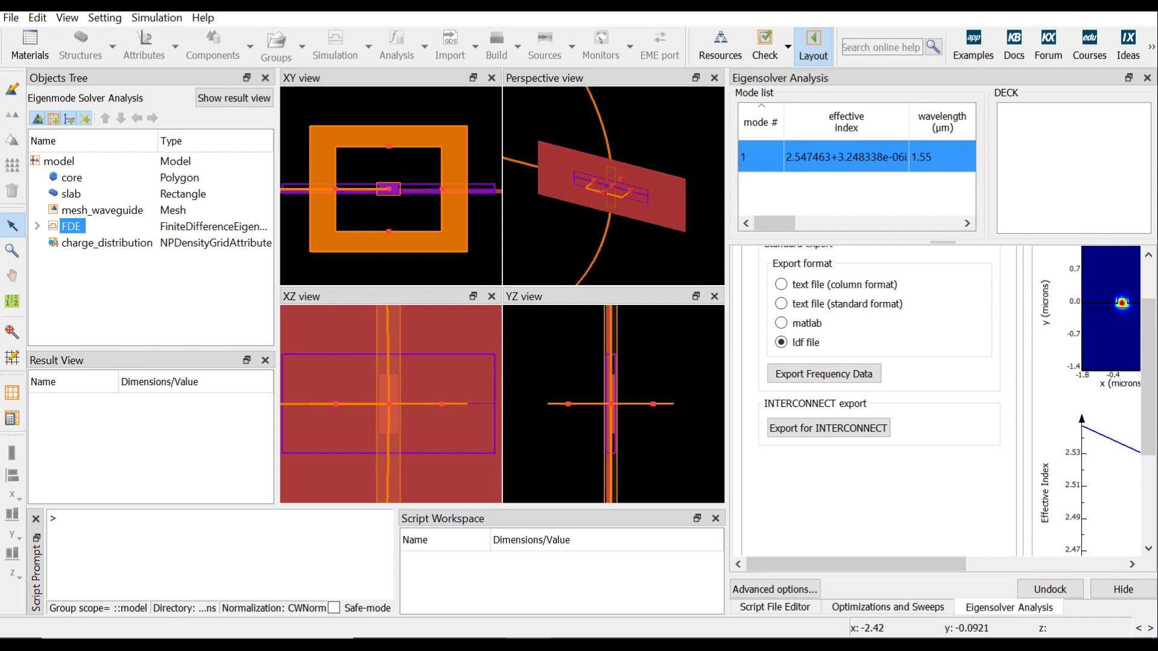
Step: Review the sweep_voltage parameter sweep's settings, including the start and stop values of lambdaa and voltage and the n_eff result
{"action": "left_click", "coordinate": [887, 607]}
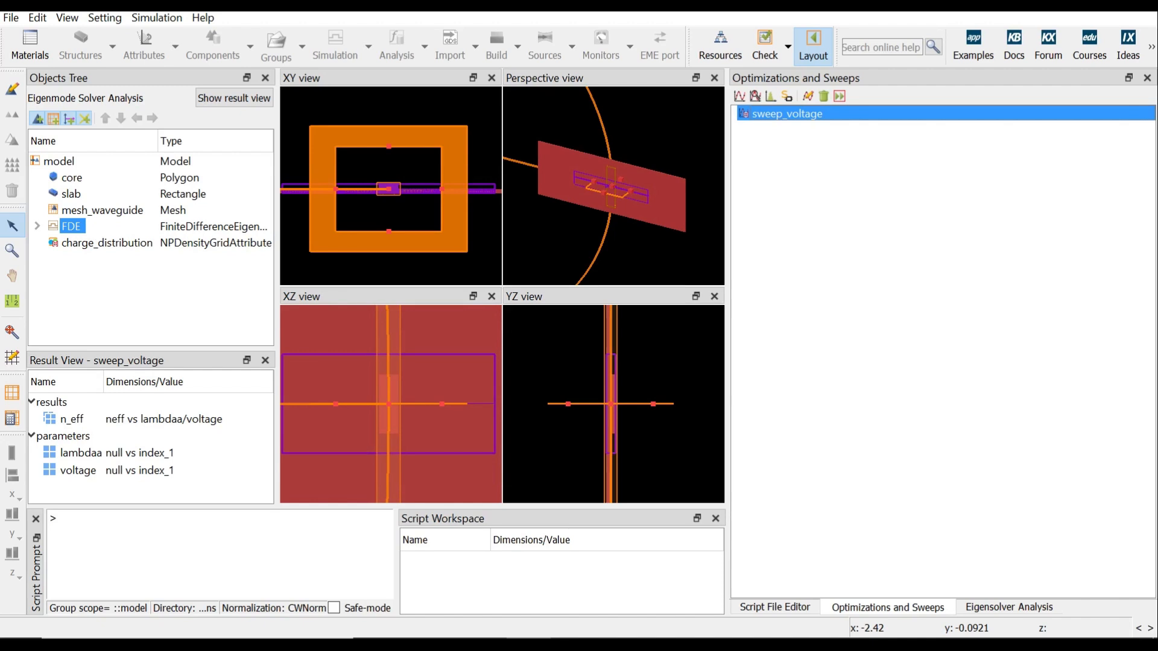
{"action": "right_click", "coordinate": [847, 111]}
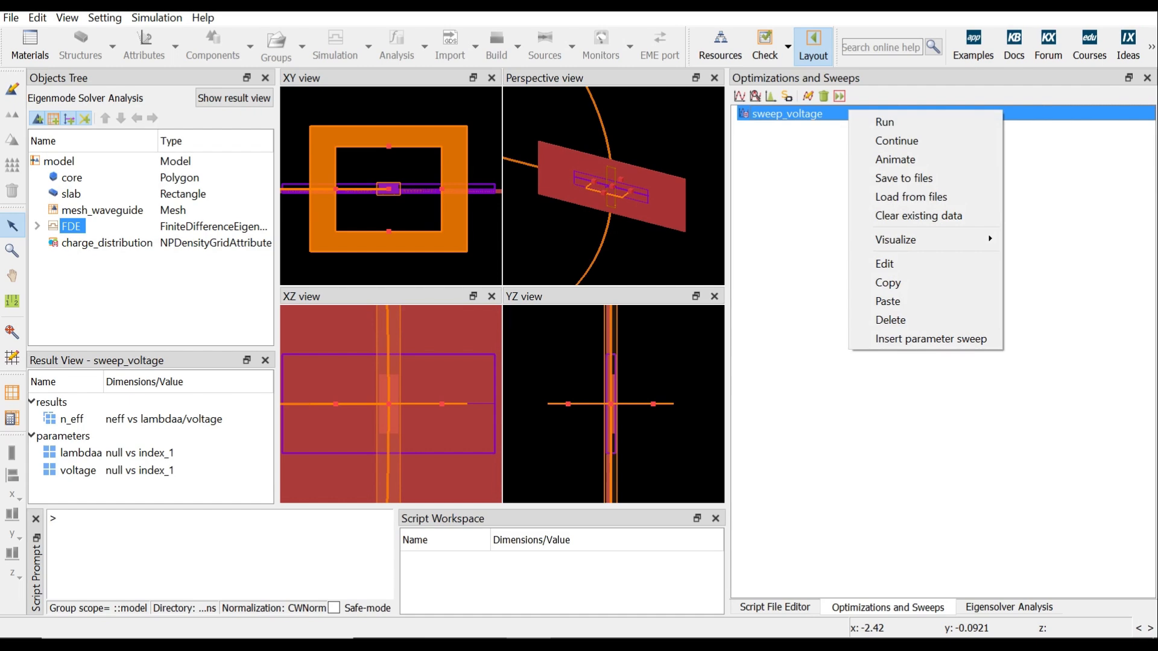
{"action": "left_click", "coordinate": [868, 263]}
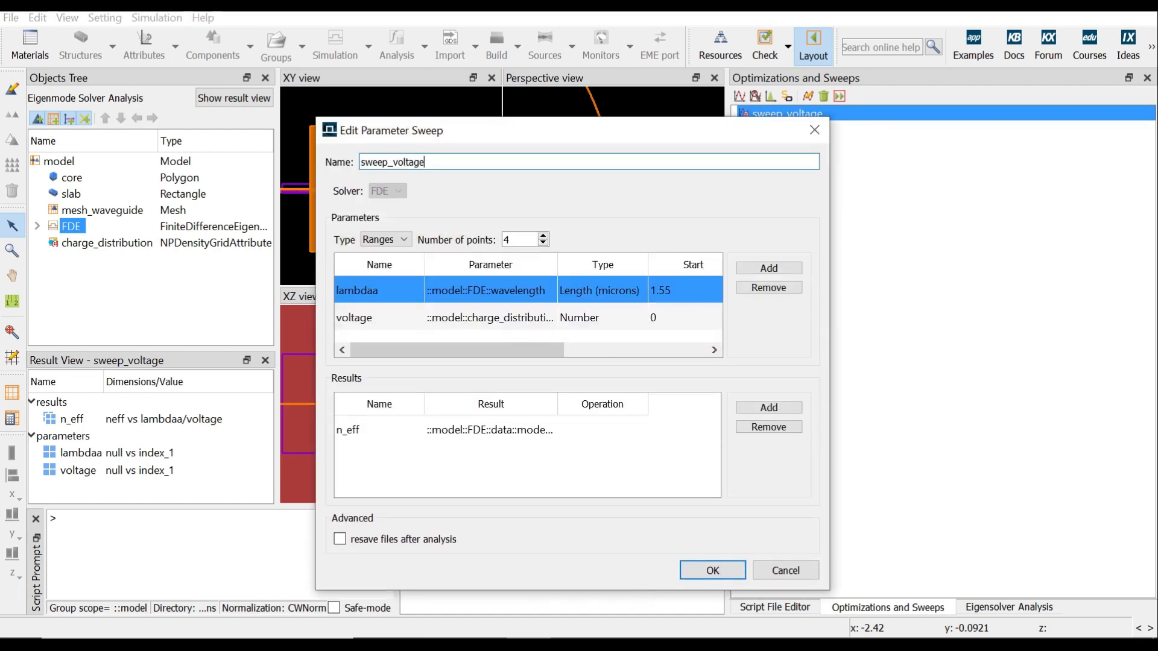
{"action": "left_click_drag", "start_coordinate": [830, 356], "coordinate": [1031, 355]}
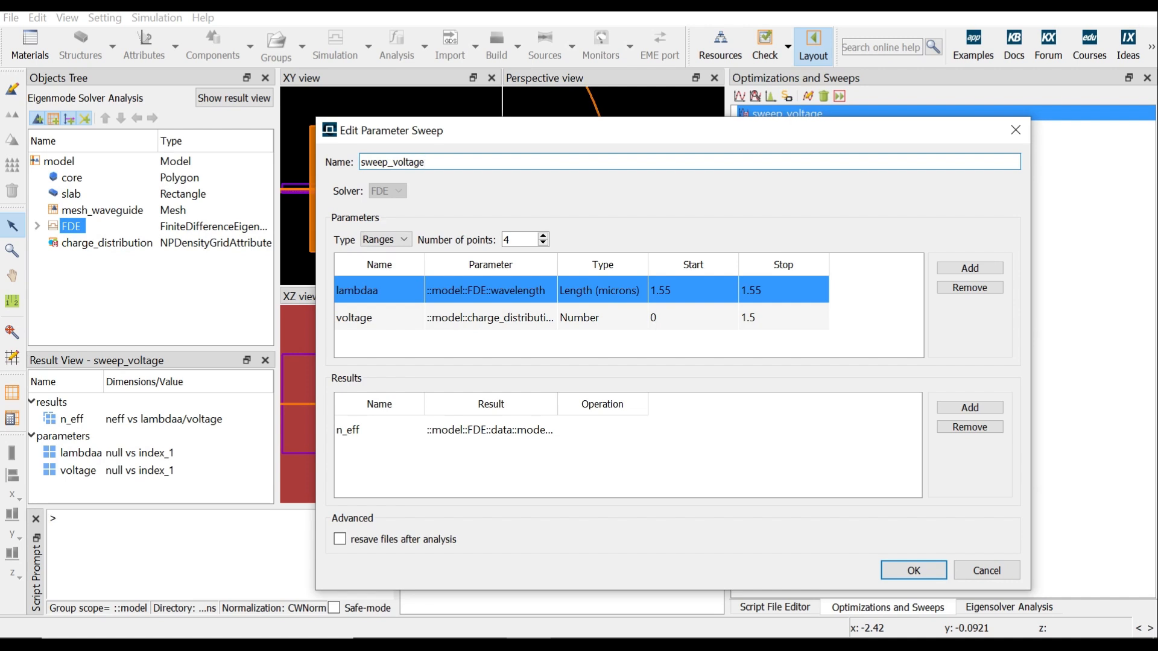
{"action": "left_click", "coordinate": [913, 571]}
Step: Load the voltage_neff_sweep script from the PN Junction Simulations folder into the script editor
{"action": "left_click", "coordinate": [775, 607]}
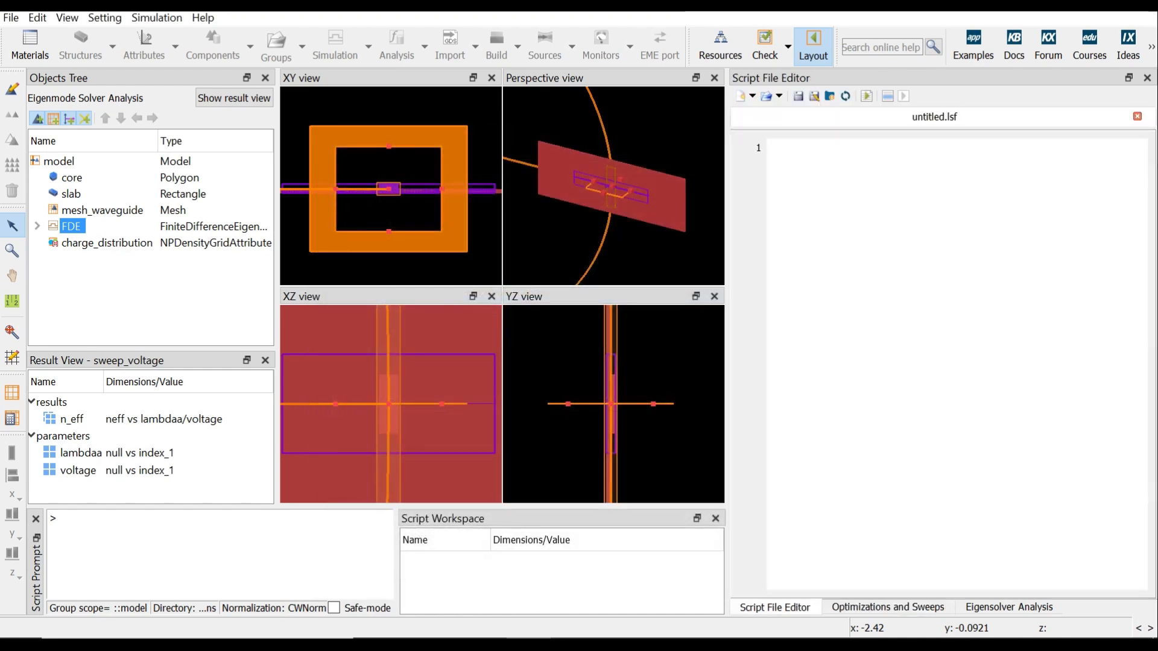
{"action": "left_click", "coordinate": [765, 96]}
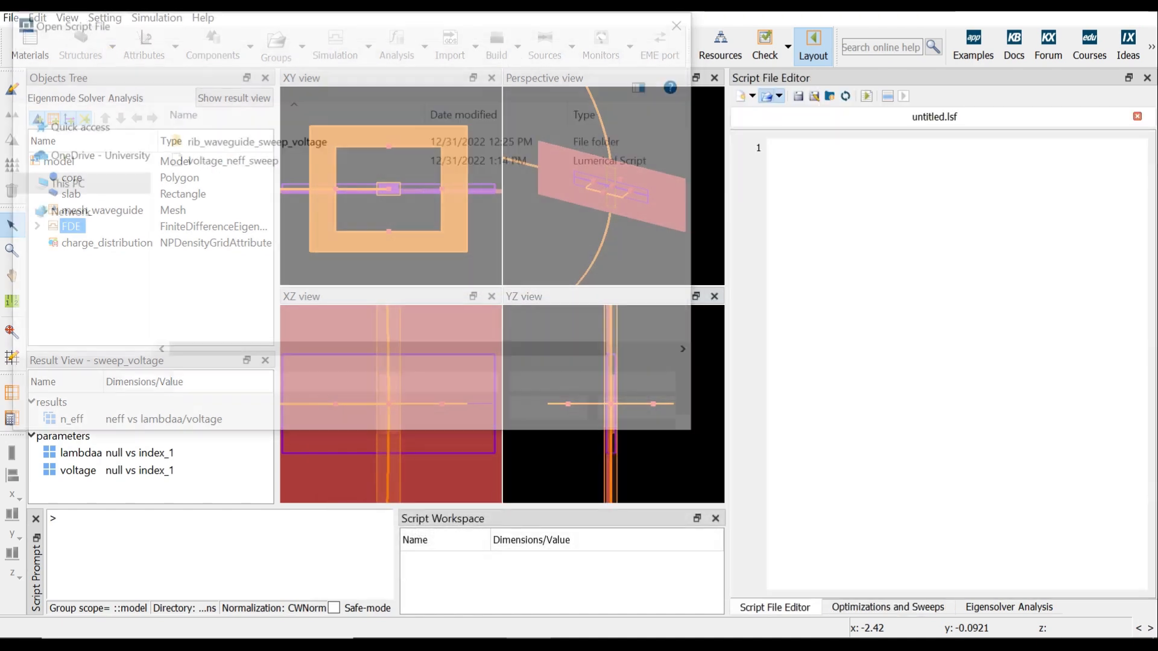
{"action": "left_click", "coordinate": [231, 159]}
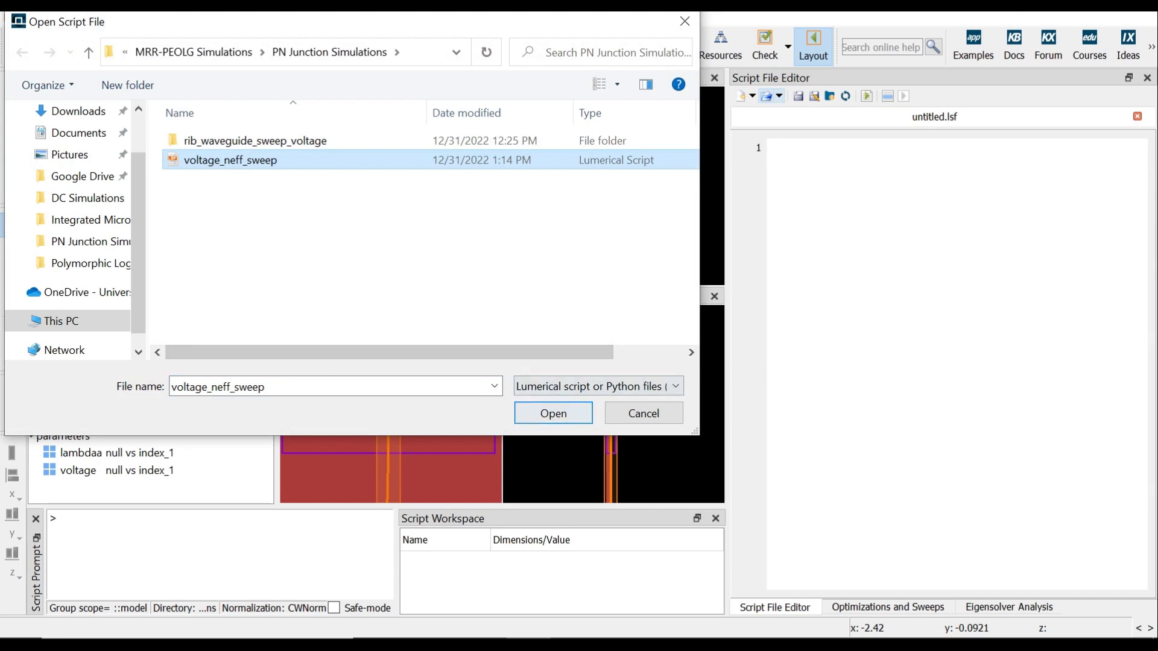
{"action": "left_click", "coordinate": [553, 414]}
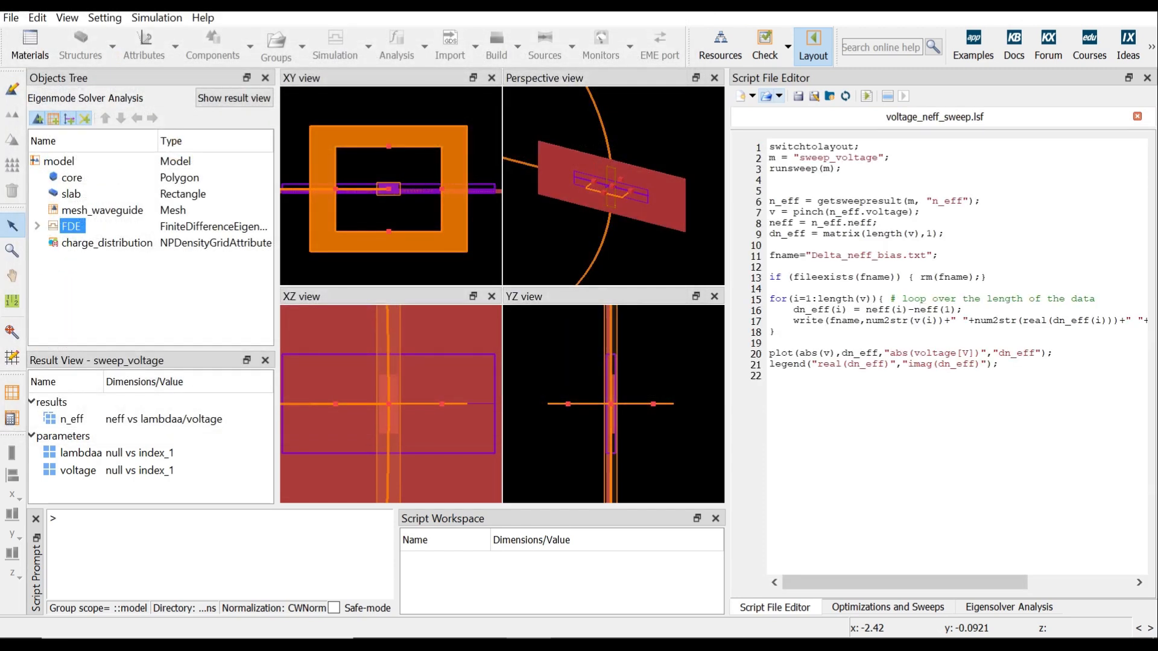
Step: Run the voltage_neff_sweep script to execute sweep_voltage and plot the effective index change against voltage
{"action": "left_click", "coordinate": [887, 607]}
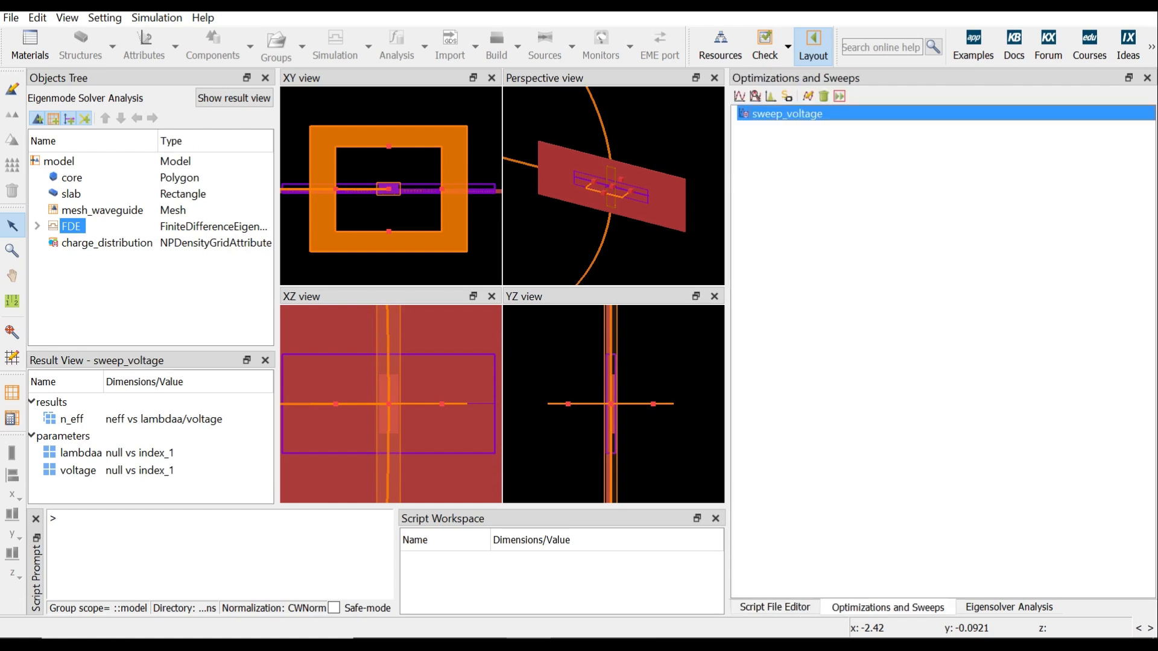
{"action": "left_click", "coordinate": [775, 607]}
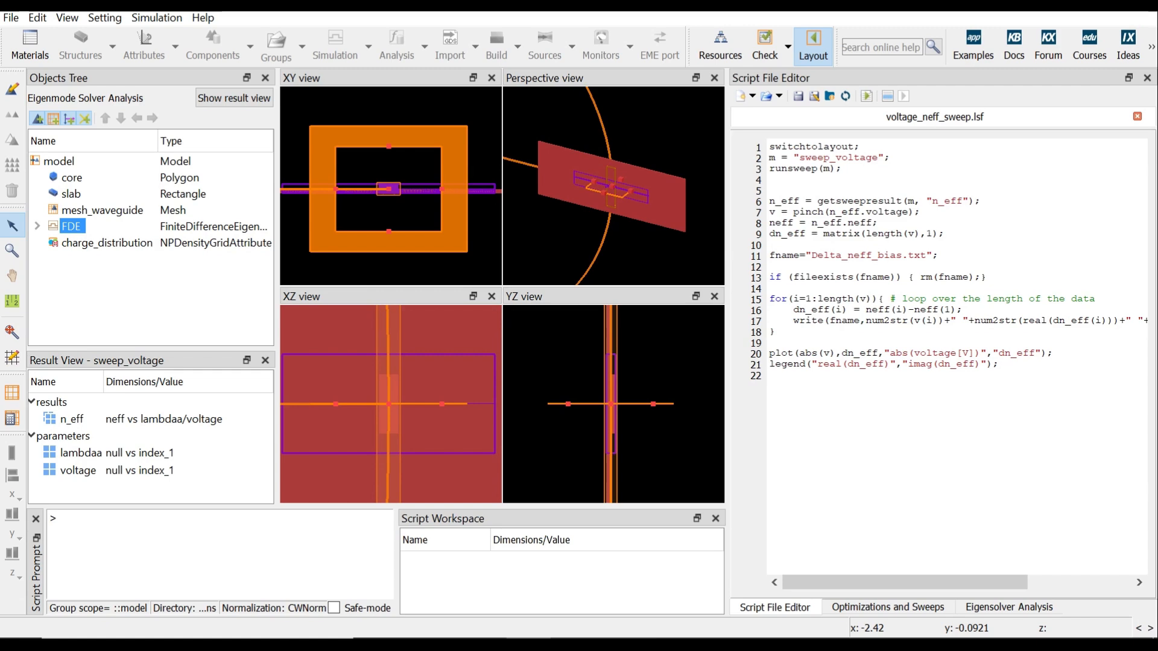
{"action": "key", "text": "F5"}
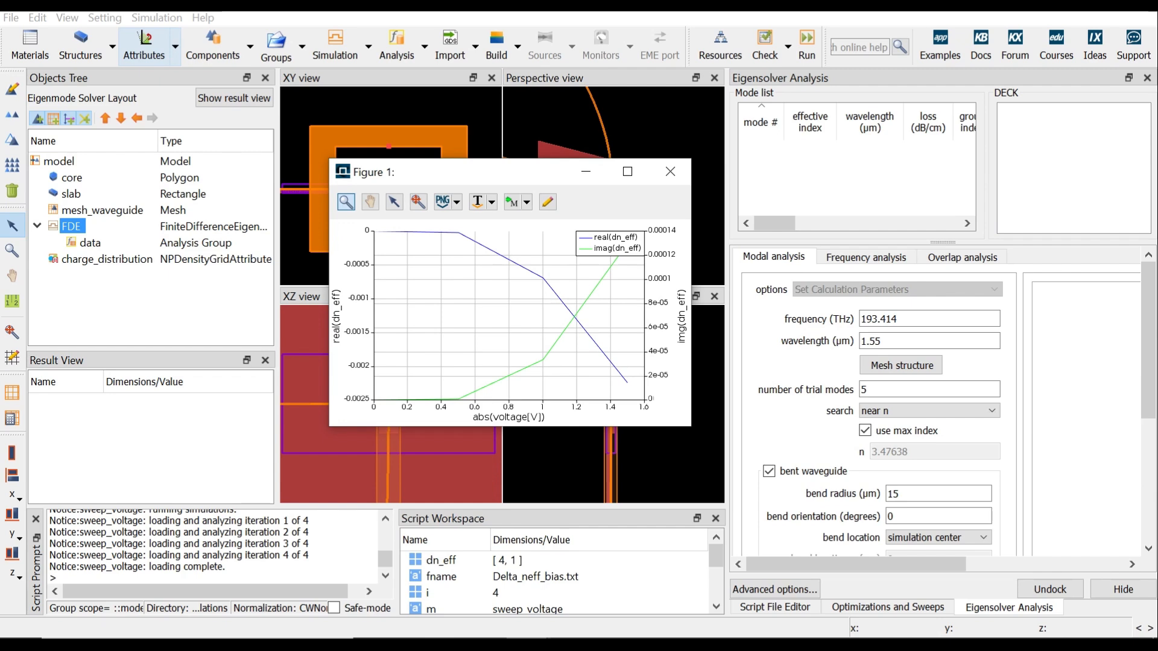
Step: Switch to the integrated microheater project, check the V_R6_in boundary condition's voltage sweep settings, and run the HEAT solver
{"action": "key", "text": "alt+Tab"}
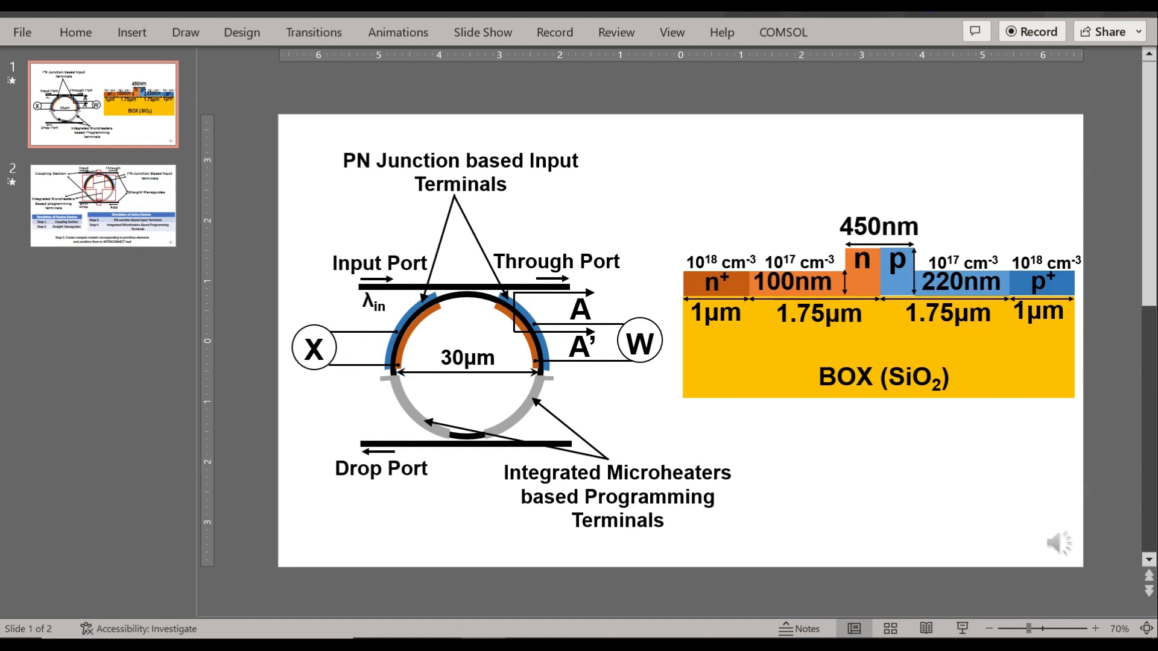
{"action": "left_click", "coordinate": [529, 621]}
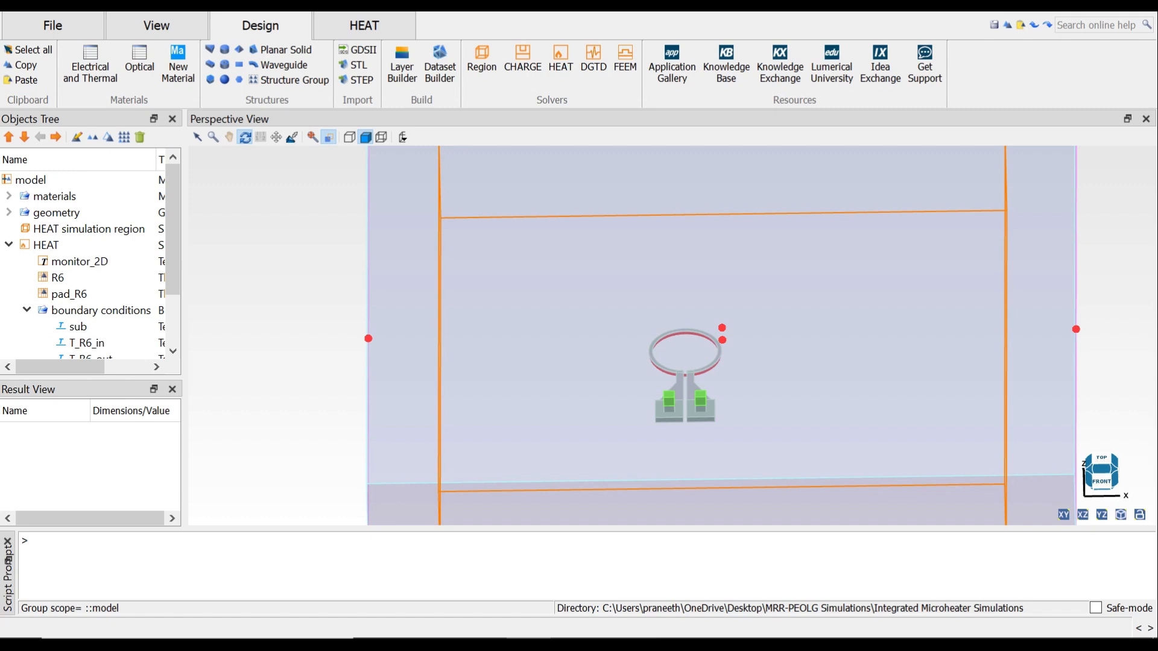
{"action": "scroll", "coordinate": [90, 259], "scroll_direction": "down", "scroll_amount": 2}
{"action": "left_click", "coordinate": [88, 311]}
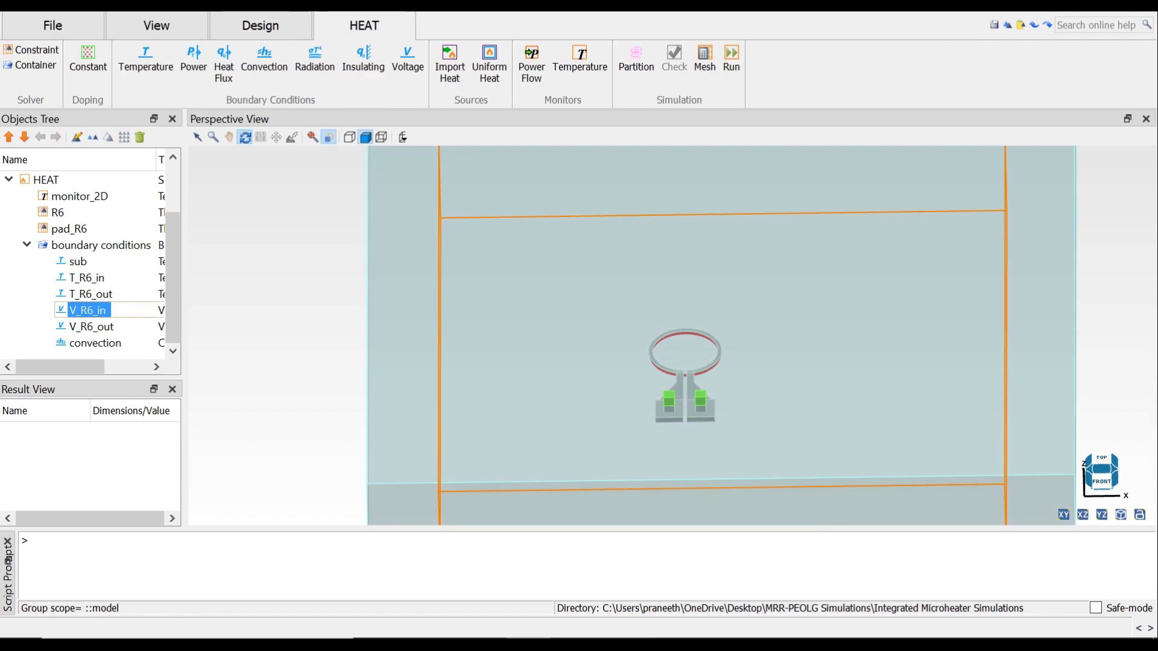
{"action": "right_click", "coordinate": [89, 305]}
{"action": "left_click", "coordinate": [141, 314]}
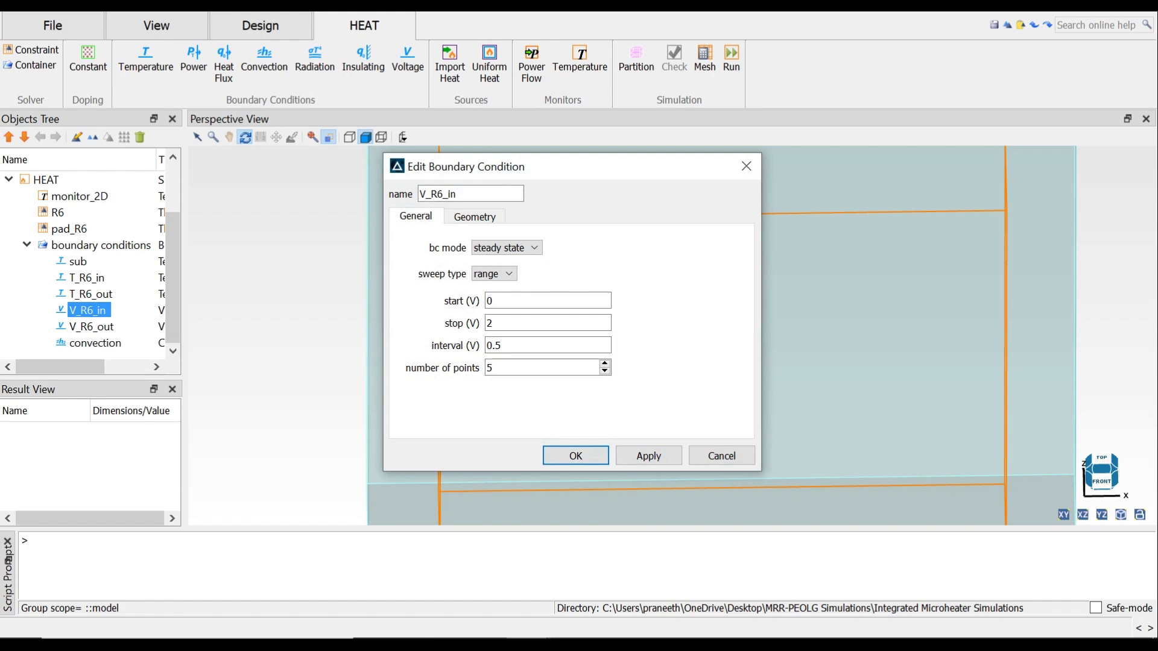
{"action": "left_click", "coordinate": [721, 455]}
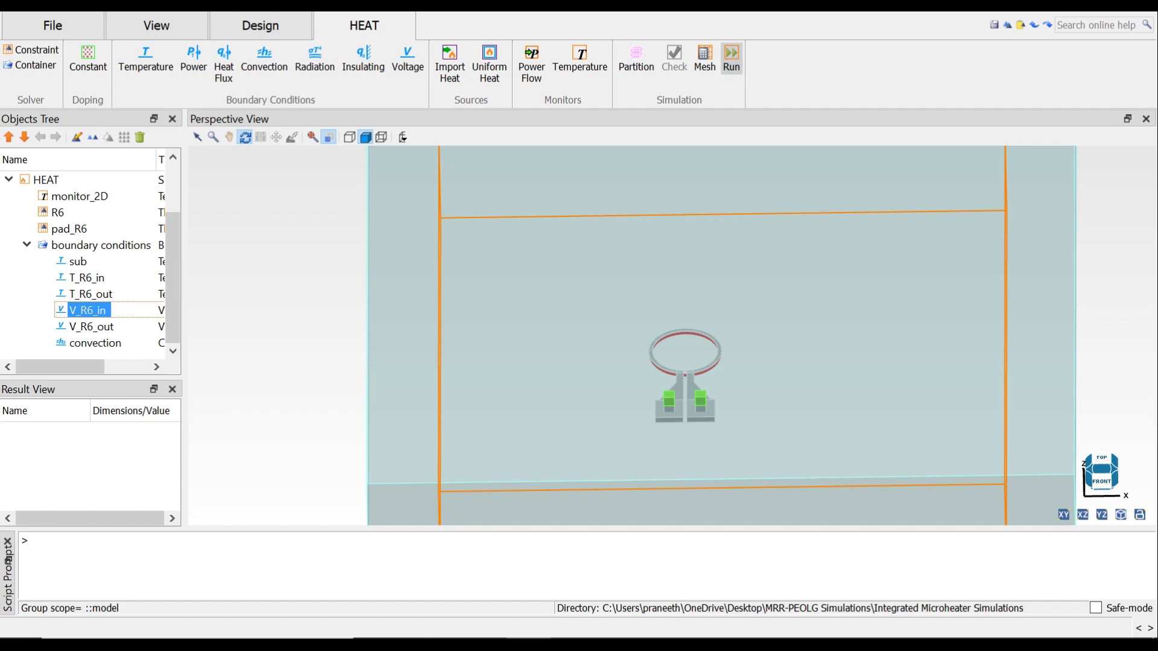
{"action": "left_click", "coordinate": [731, 59]}
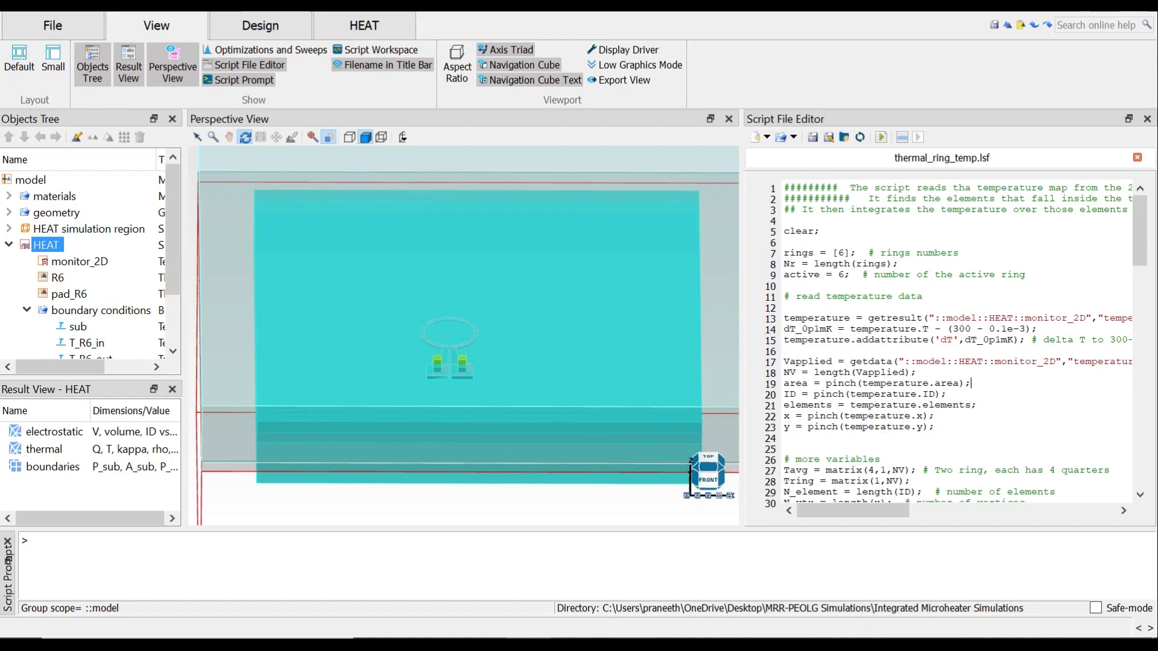
Step: Read through the thermal_ring_temp.lsf script to see how it computes the ring's average temperature and input power and saves them
{"action": "scroll", "coordinate": [956, 344], "scroll_direction": "down", "scroll_amount": 12}
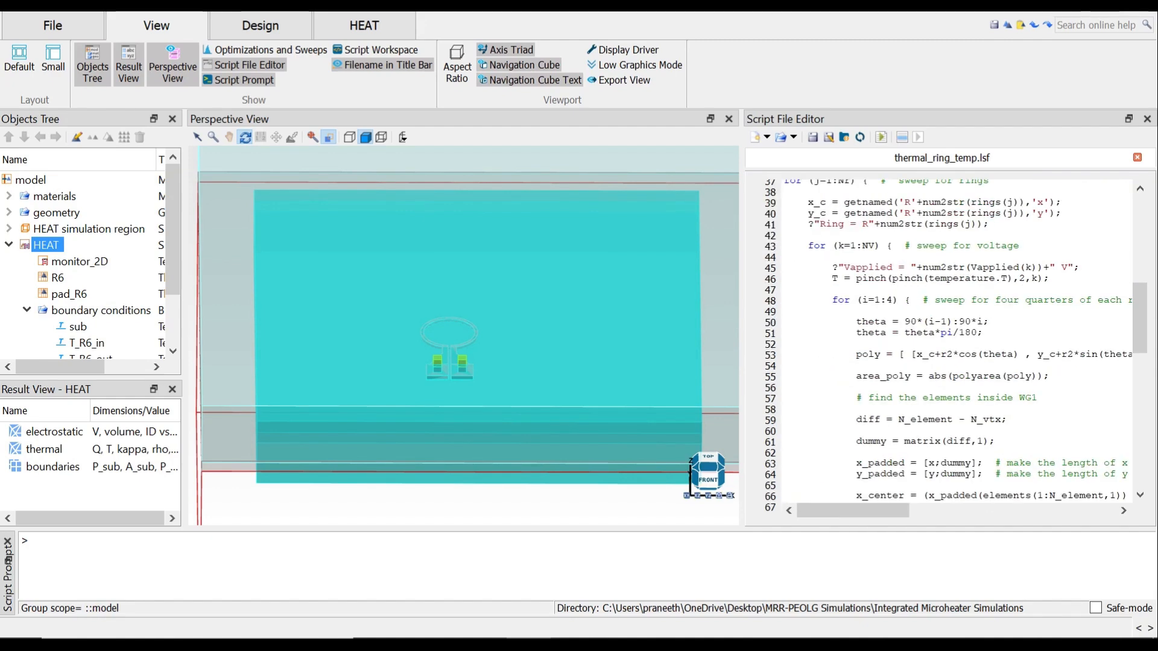
{"action": "scroll", "coordinate": [955, 344], "scroll_direction": "down", "scroll_amount": 15}
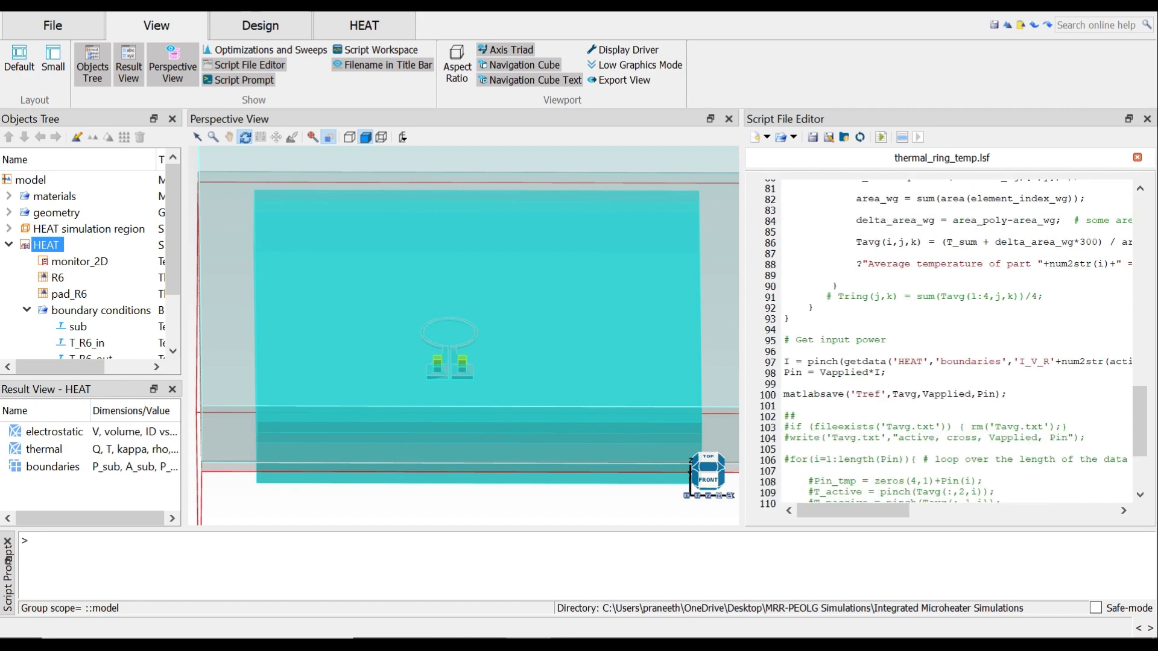
{"action": "scroll", "coordinate": [956, 344], "scroll_direction": "down", "scroll_amount": 4}
{"action": "scroll", "coordinate": [956, 344], "scroll_direction": "up", "scroll_amount": 5}
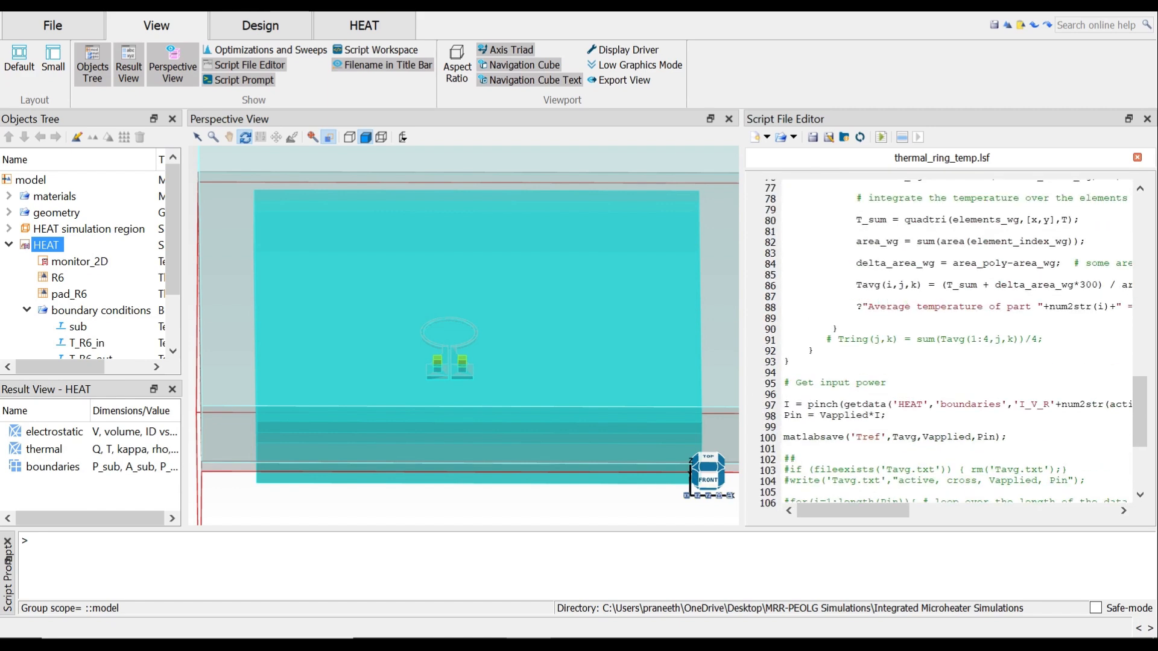
{"action": "scroll", "coordinate": [971, 383], "scroll_direction": "up", "scroll_amount": 20}
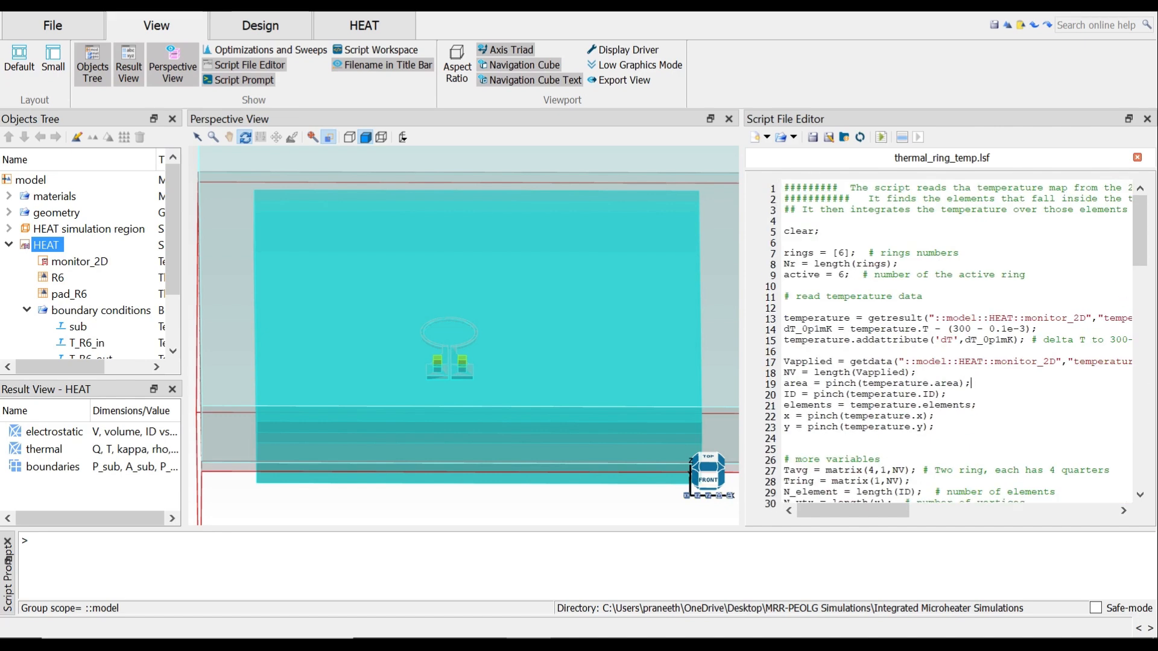
Step: Run the thermal_ring_temp.lsf script to compute the ring's average temperature and input power
{"action": "left_click", "coordinate": [881, 137]}
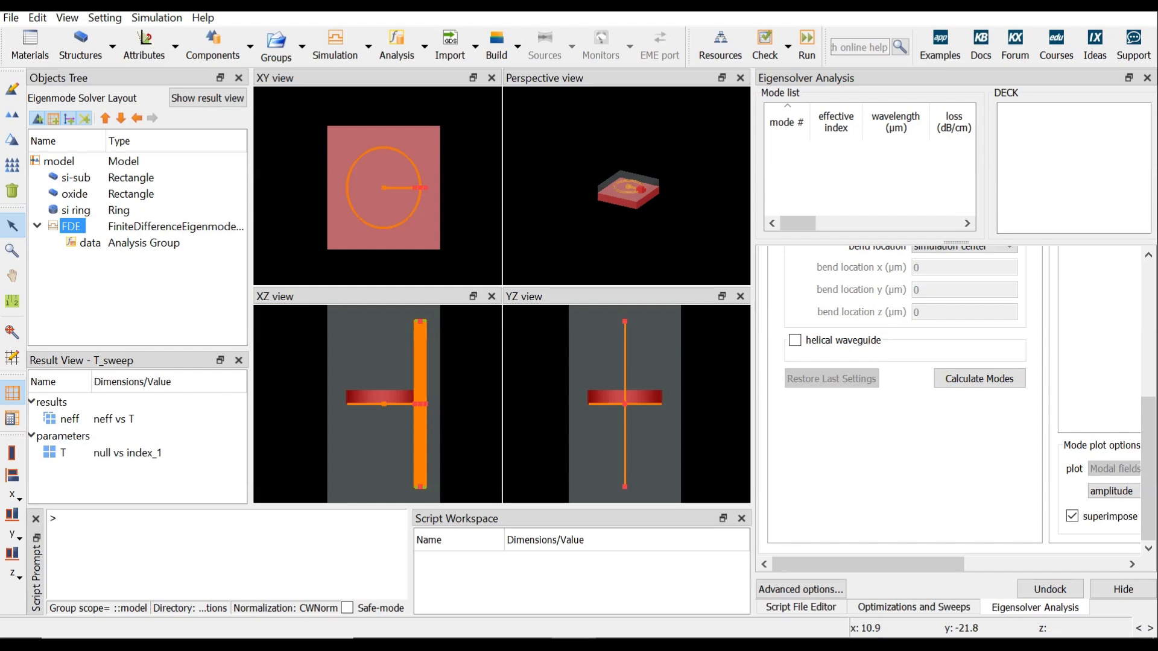
Step: Switch to the ring's FDE project and review the T_sweep parameter sweep's temperature points and neff result definition
{"action": "left_click", "coordinate": [913, 608]}
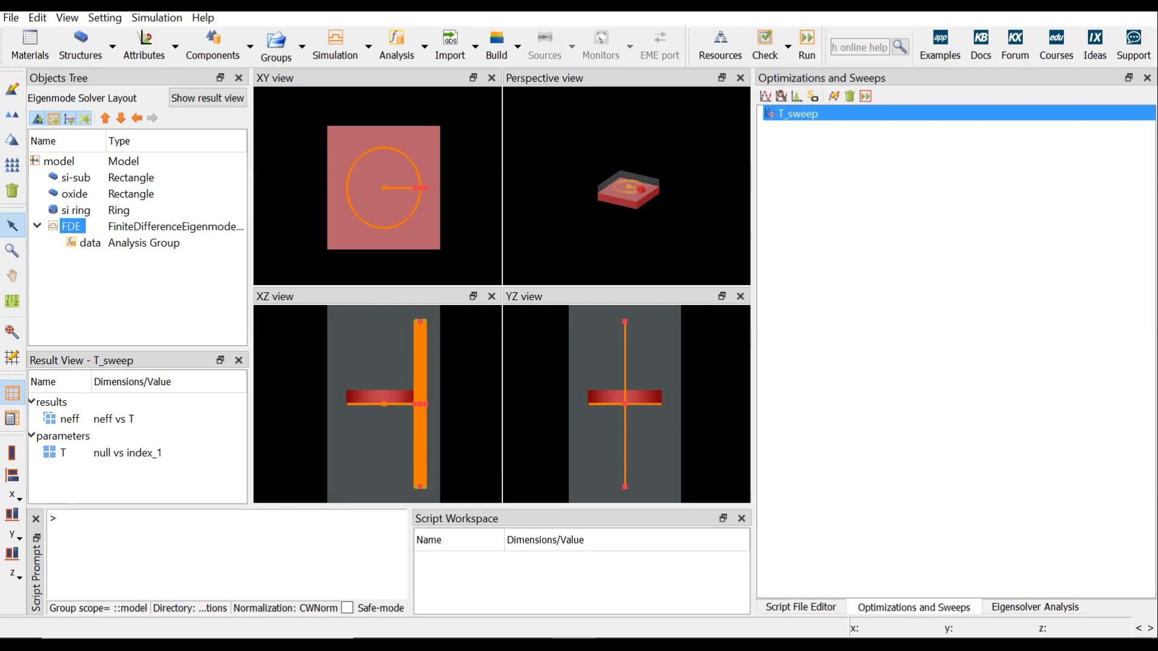
{"action": "right_click", "coordinate": [860, 113]}
{"action": "left_click", "coordinate": [904, 268]}
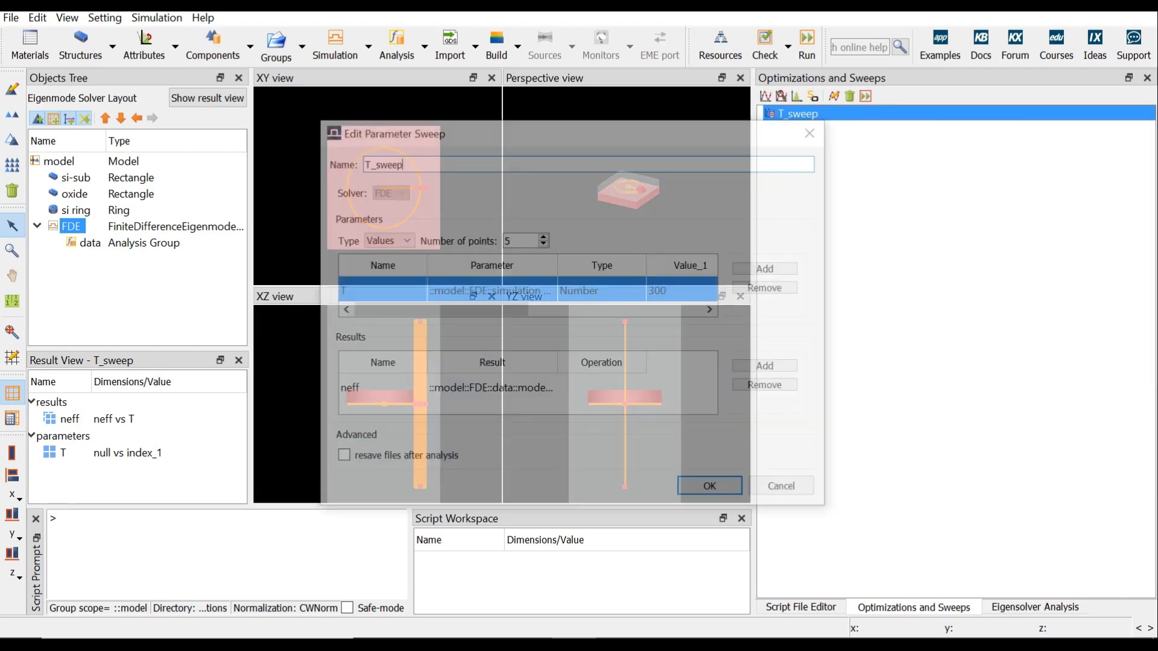
{"action": "left_click_drag", "start_coordinate": [829, 318], "coordinate": [1079, 318]}
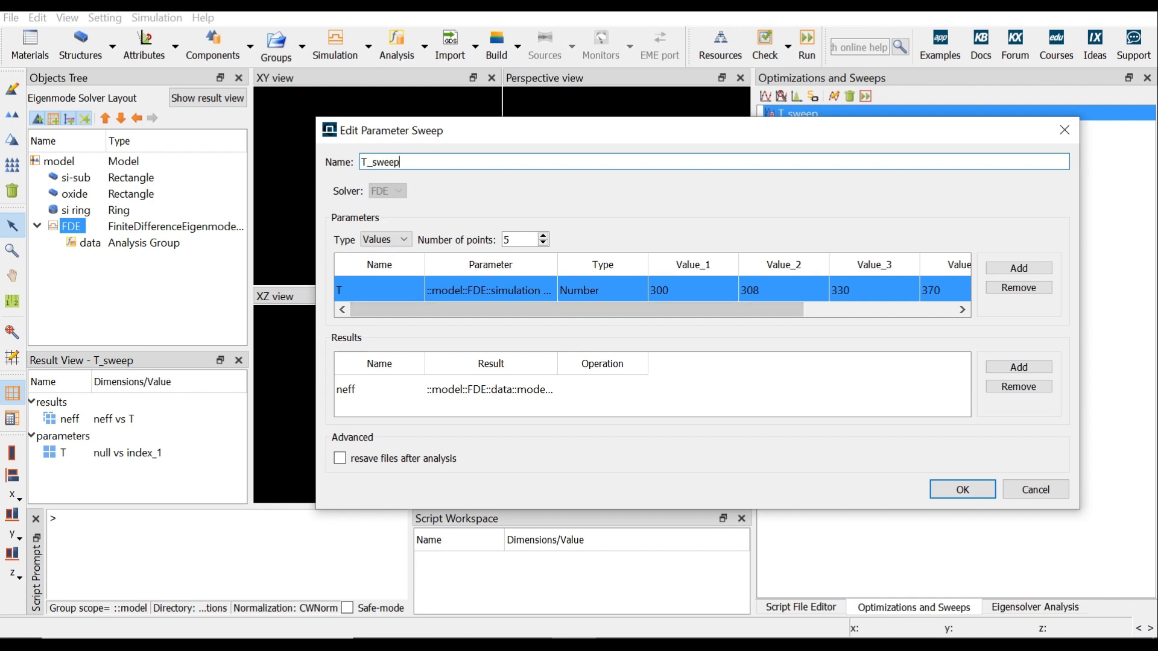
{"action": "left_click", "coordinate": [1035, 490]}
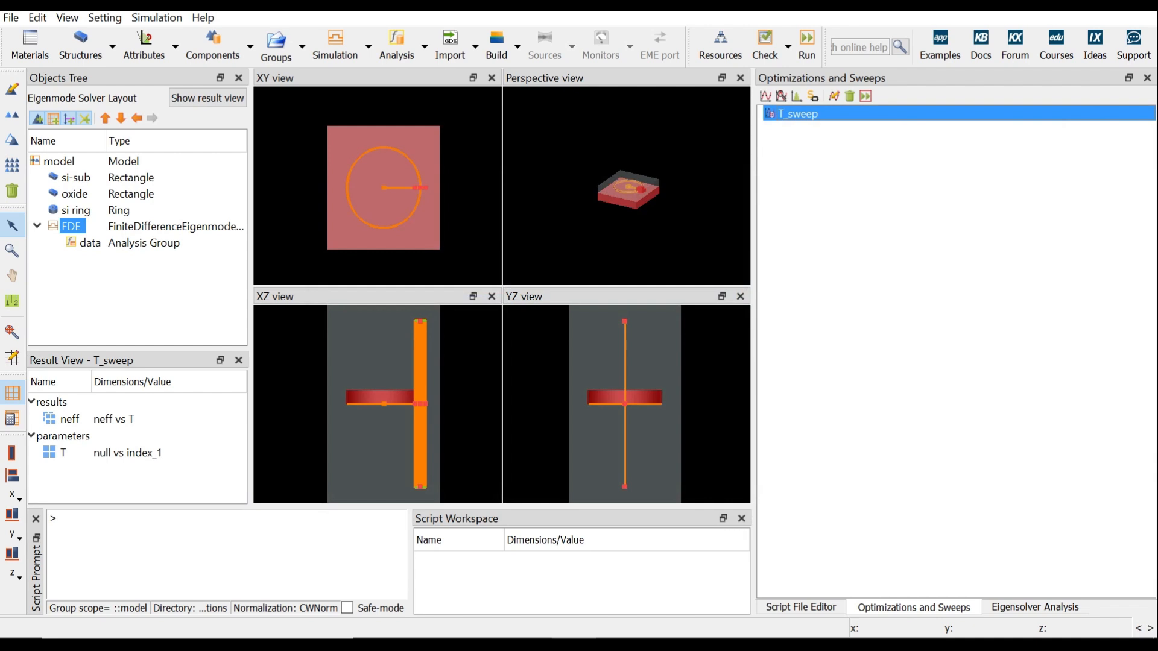
Step: Calculate the modes of the ring waveguide with the FDE solver and run the T_sweep parameter sweep
{"action": "left_click", "coordinate": [1034, 607]}
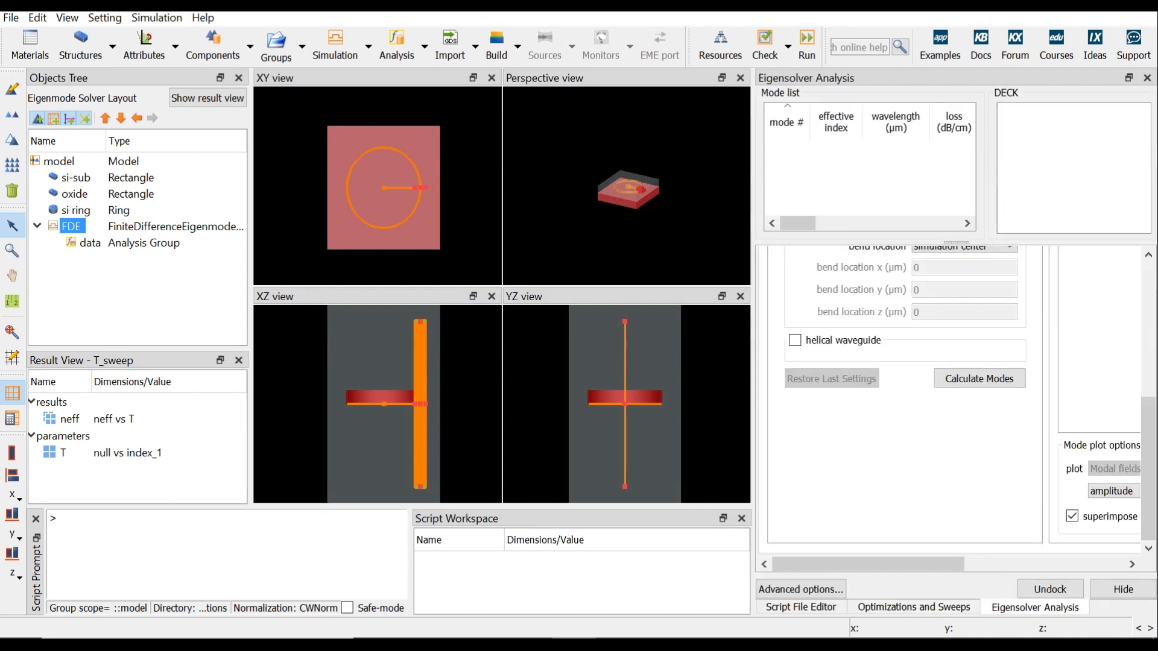
{"action": "left_click", "coordinate": [979, 378]}
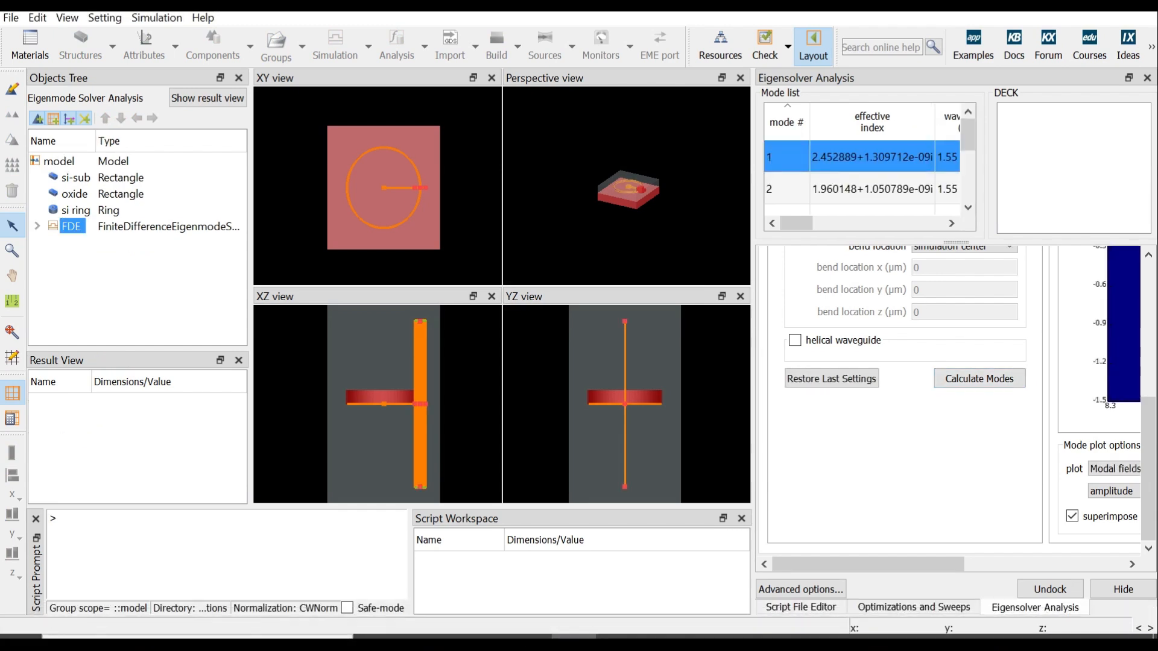
{"action": "left_click", "coordinate": [914, 608]}
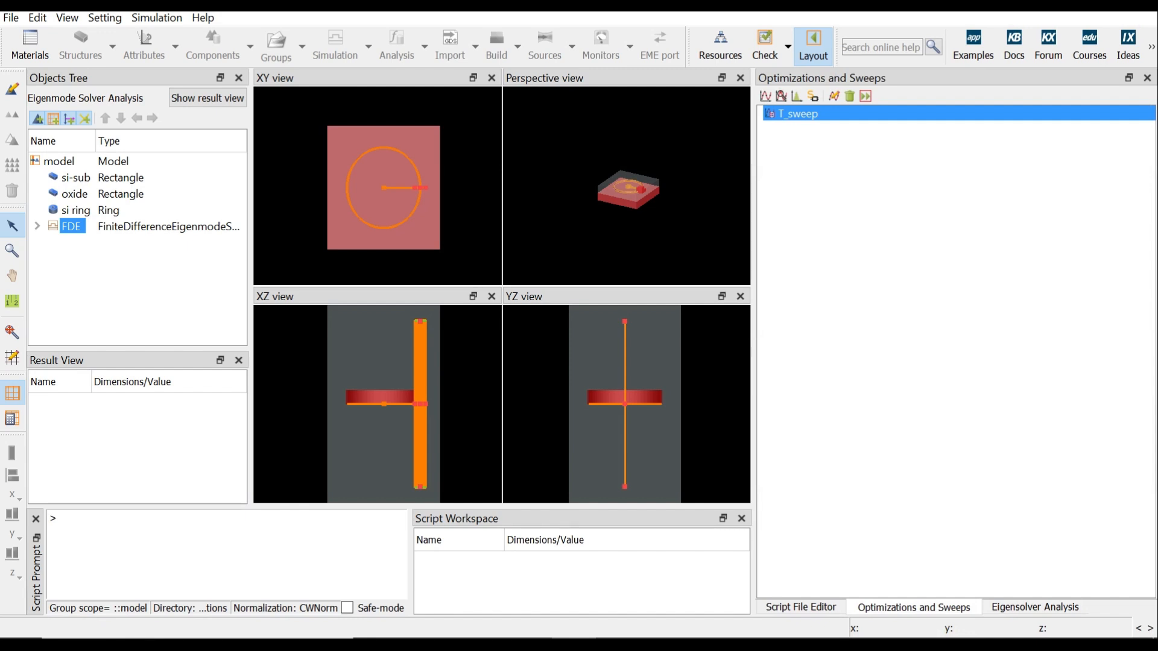
{"action": "right_click", "coordinate": [835, 116]}
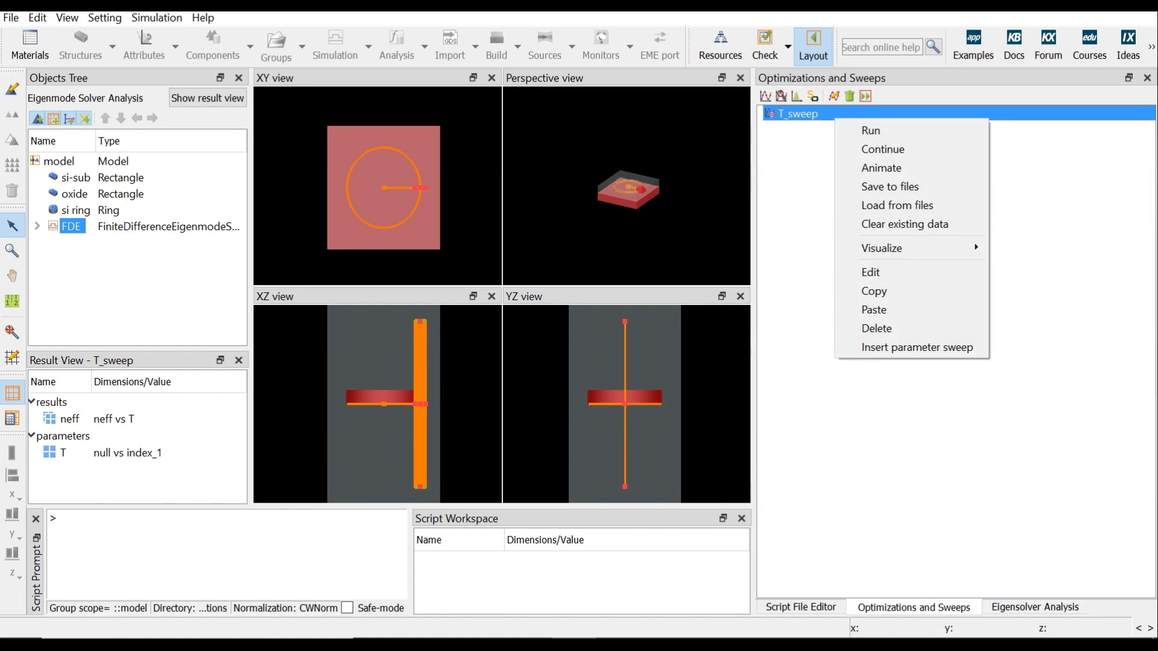
{"action": "left_click", "coordinate": [870, 130]}
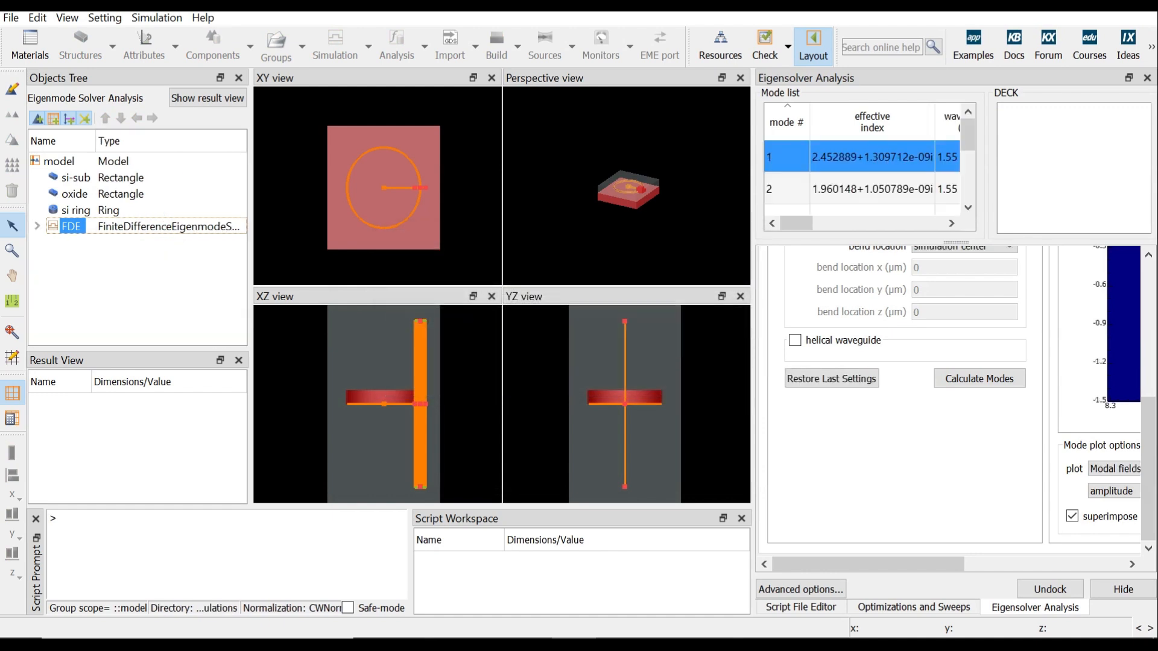
Step: Run the Temparature_neff_sweep_step4.lsf script to plot the effective index change against temperature and write Temp_neff.txt
{"action": "left_click", "coordinate": [800, 607]}
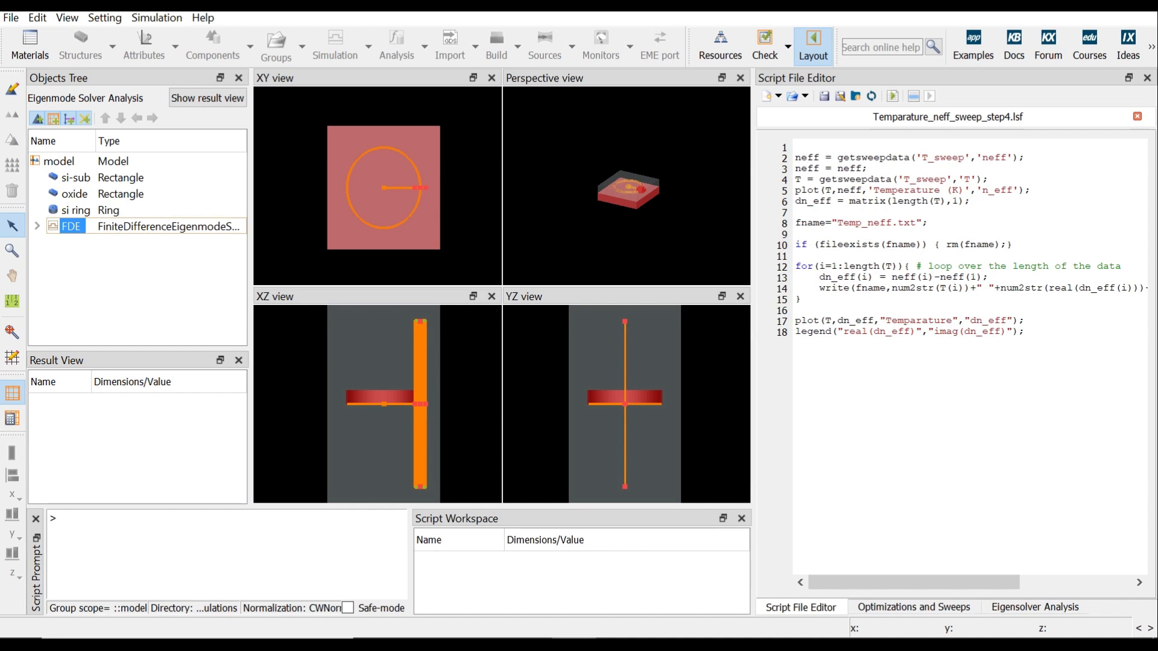
{"action": "left_click", "coordinate": [892, 96]}
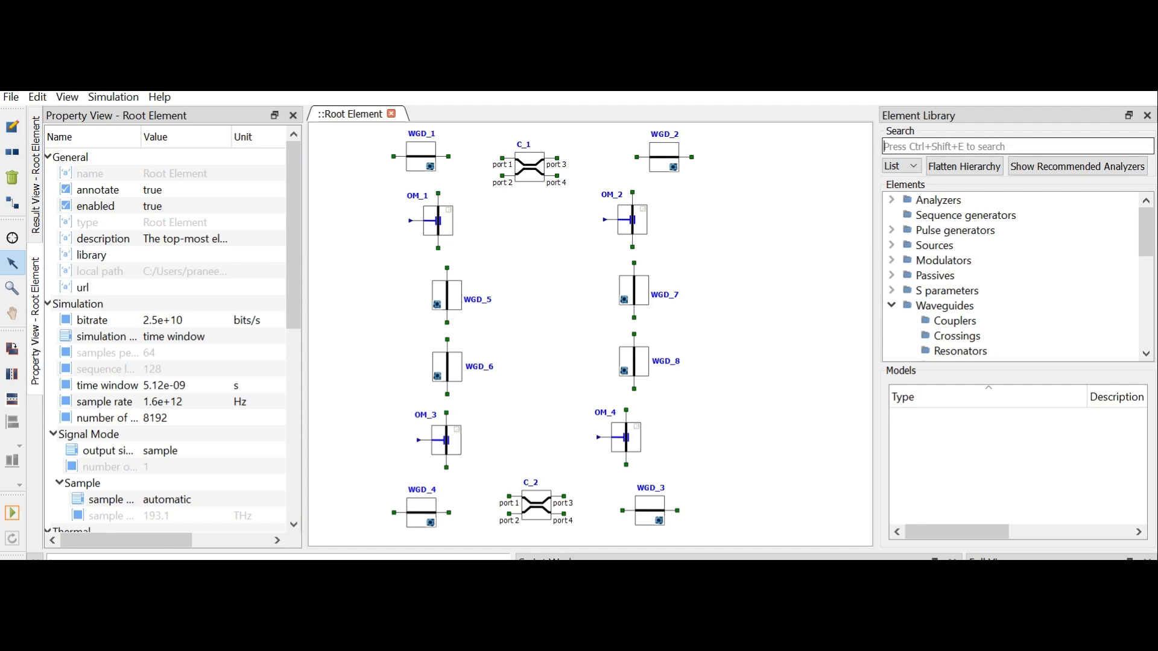
Step: Switch to the INTERCONNECT ring circuit and find the Waveguide Coupler model in the element library by searching for coupler
{"action": "type", "text": "Coupler"}
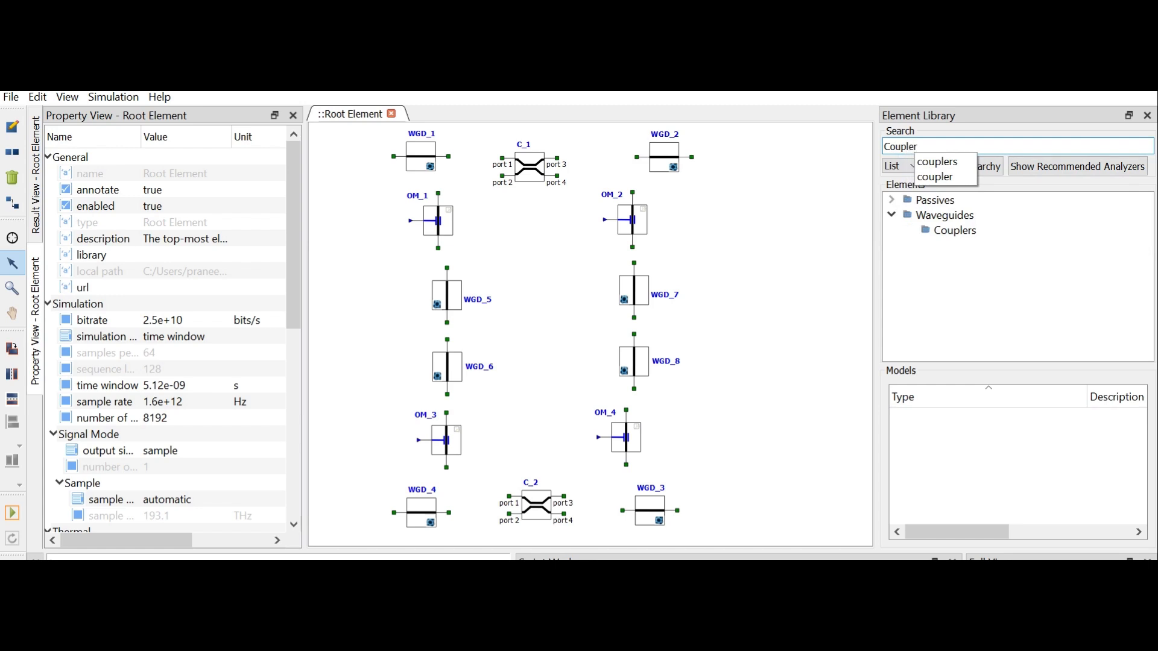
{"action": "left_click", "coordinate": [935, 177]}
{"action": "left_click", "coordinate": [954, 230]}
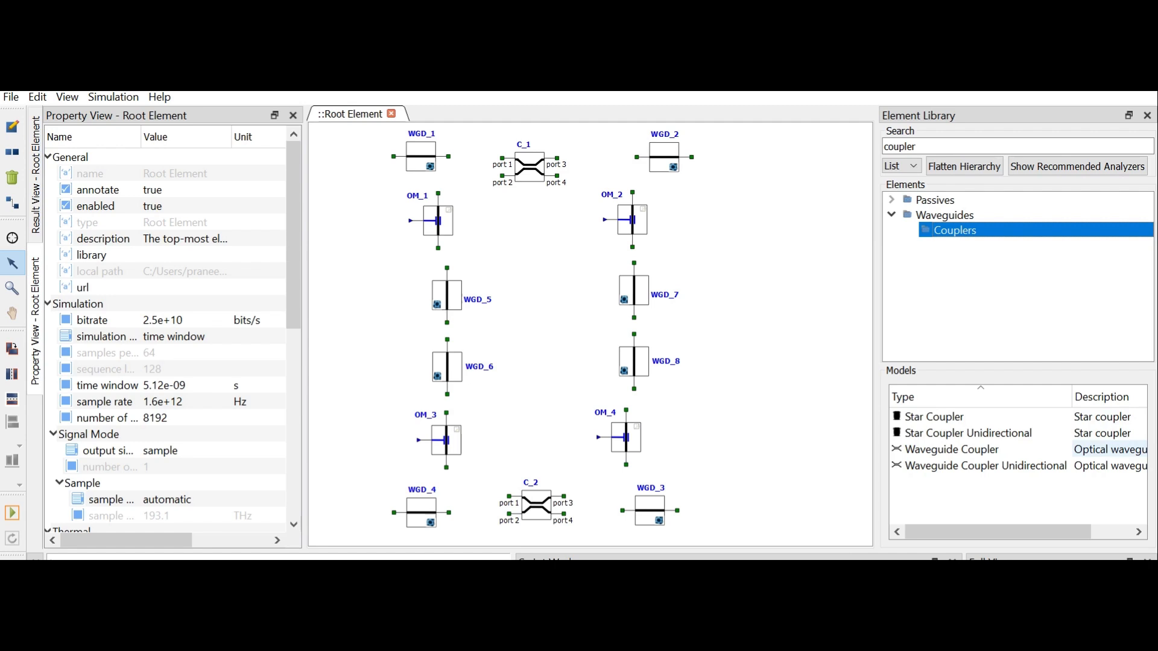
{"action": "left_click", "coordinate": [1109, 450]}
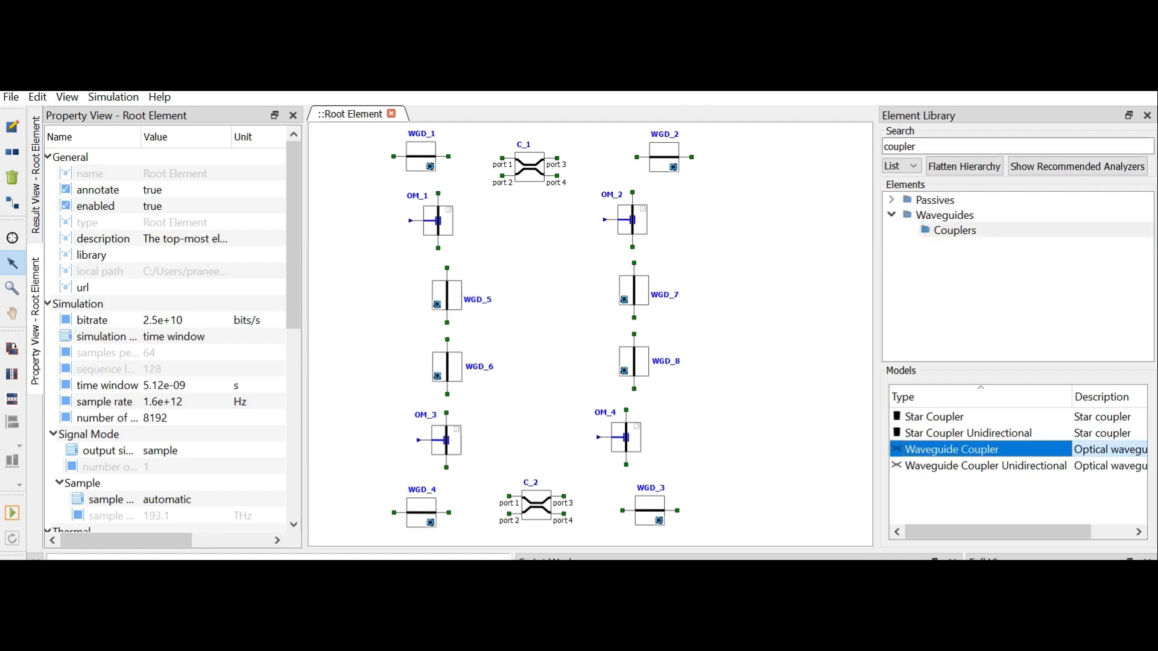
Step: Search the element library for MODE waveguide and pick out the MODE Waveguide model among the waveguides
{"action": "double_click", "coordinate": [900, 146]}
{"action": "type", "text": "MOD"}
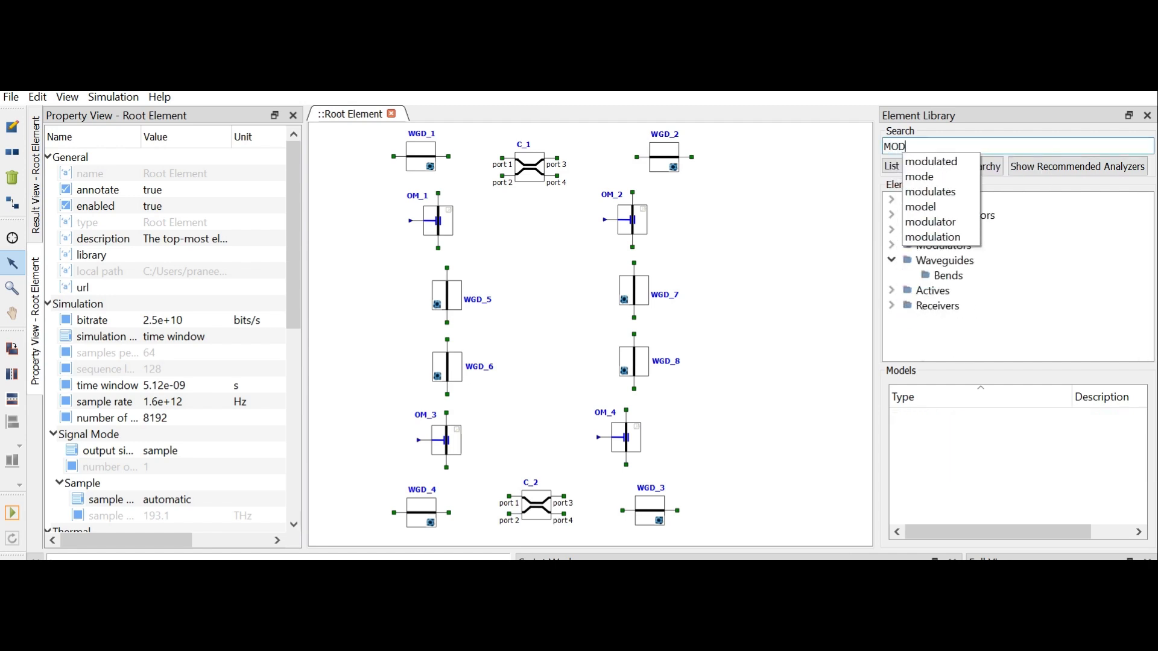
{"action": "type", "text": "E waveguide"}
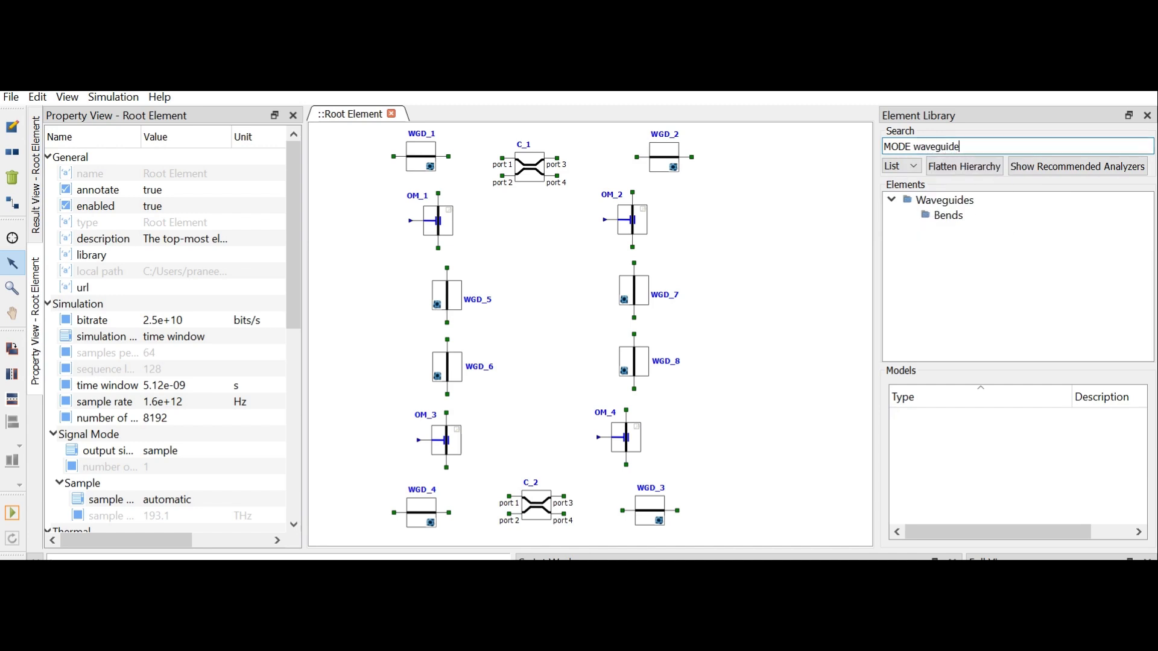
{"action": "left_click", "coordinate": [948, 215]}
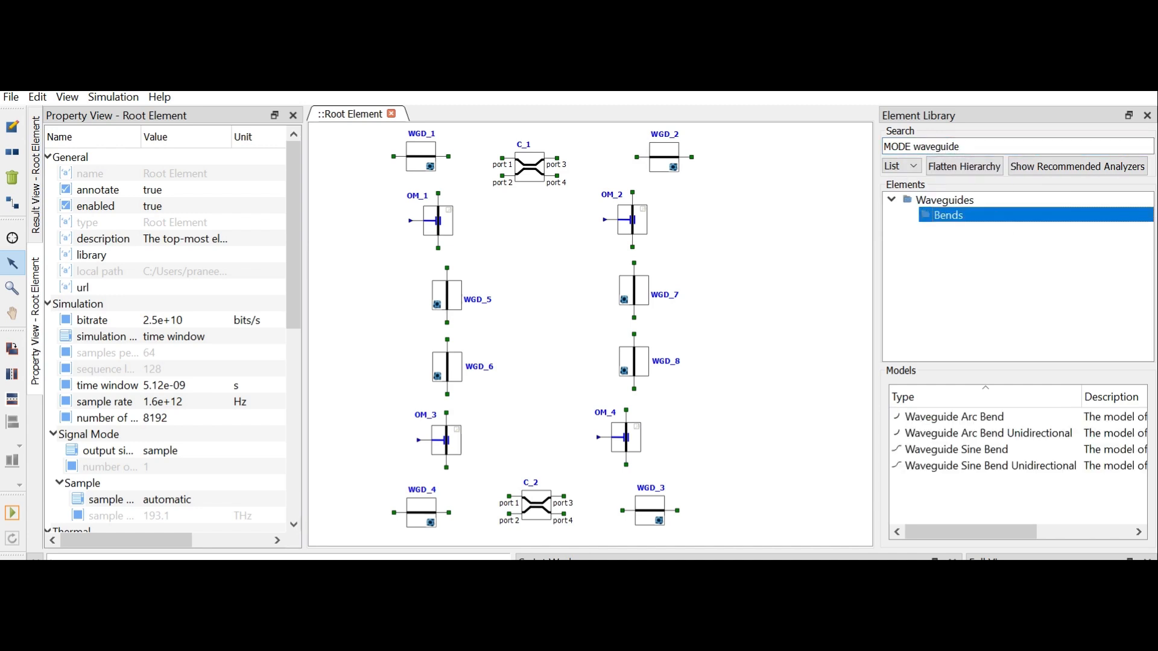
{"action": "left_click", "coordinate": [944, 200]}
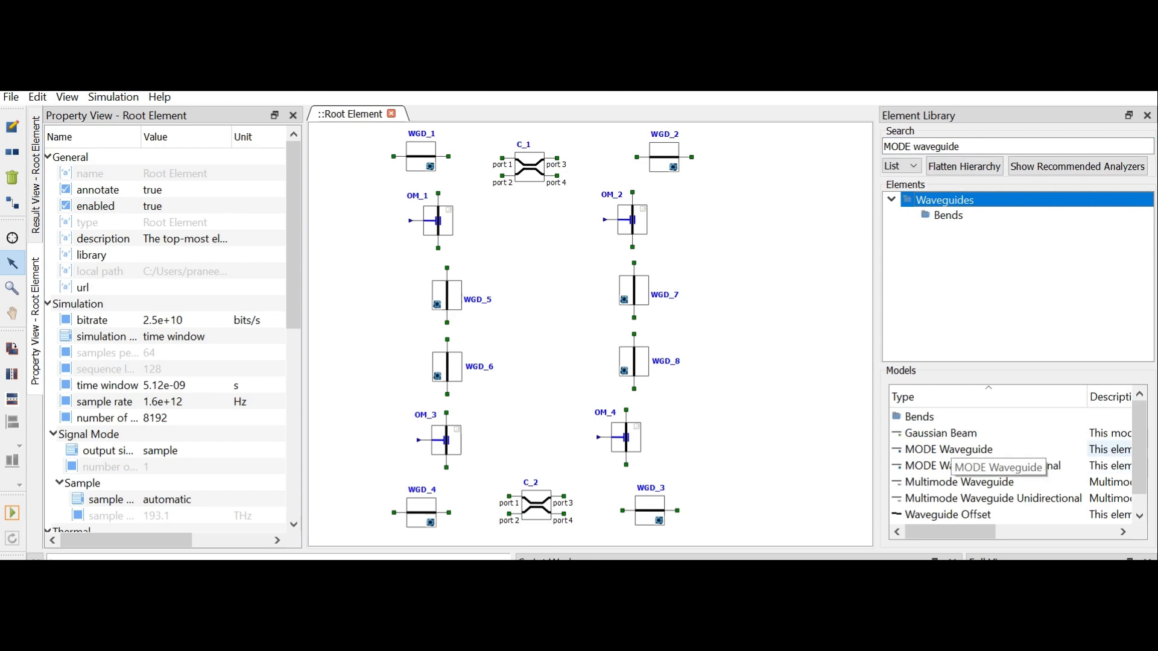
{"action": "left_click", "coordinate": [950, 449]}
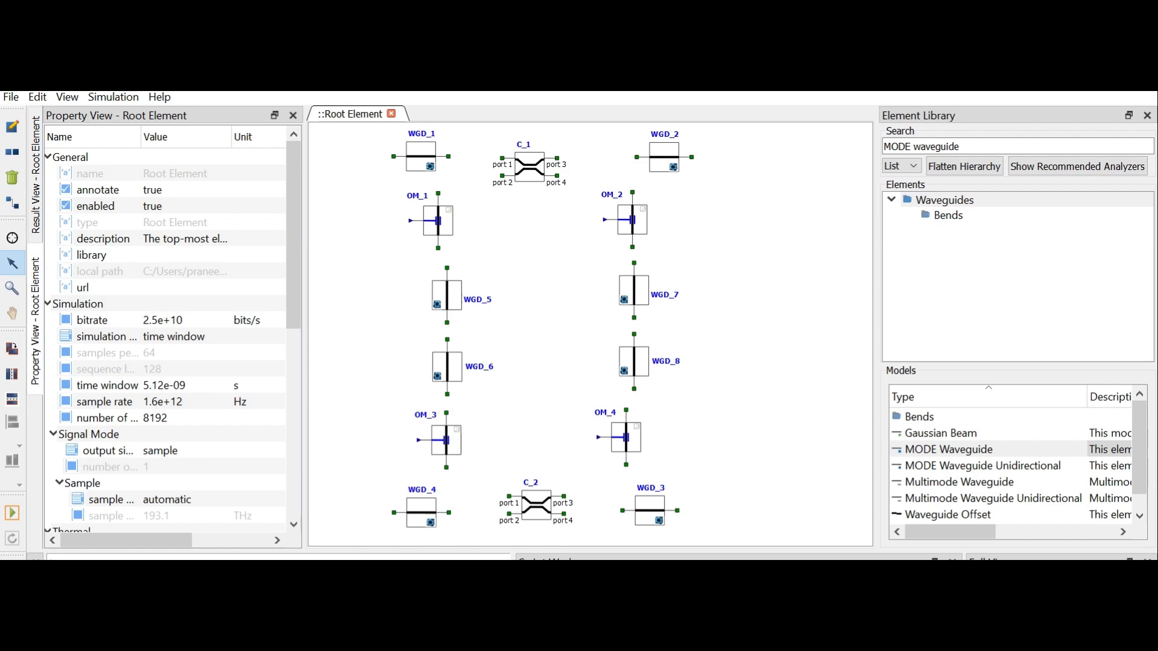
Step: Load the coupling_coefficient file from DC Simulations as the Mode 1 measurement file of coupler C_1
{"action": "left_click", "coordinate": [529, 167]}
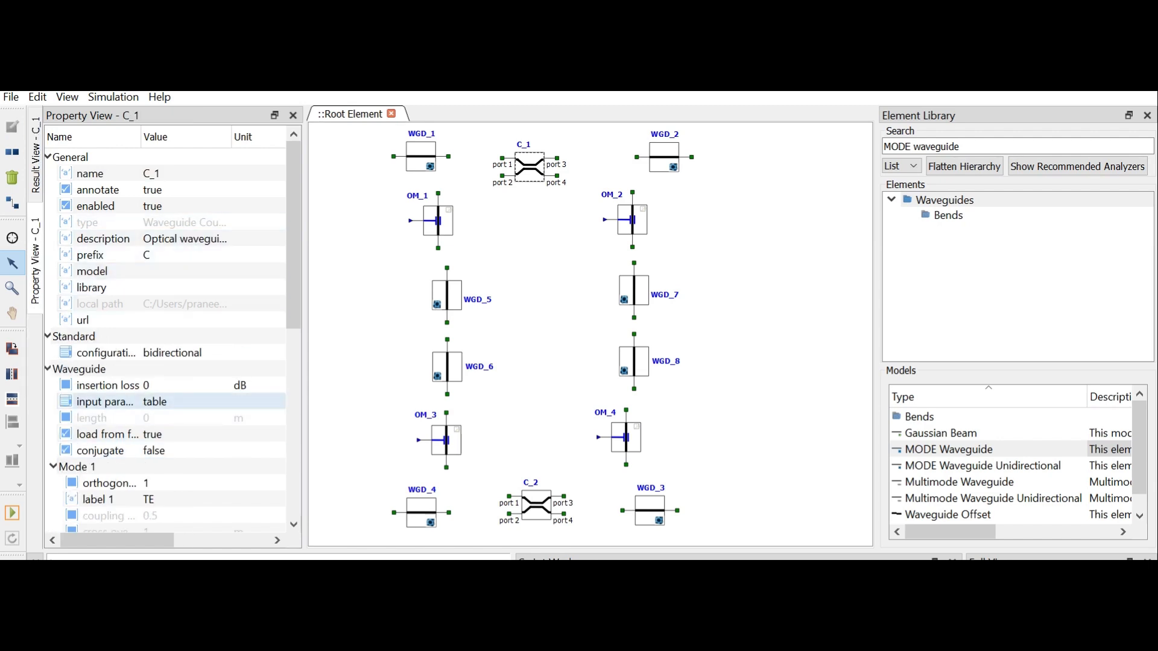
{"action": "scroll", "coordinate": [169, 401], "scroll_direction": "down", "scroll_amount": 1}
{"action": "scroll", "coordinate": [169, 434], "scroll_direction": "down", "scroll_amount": 1}
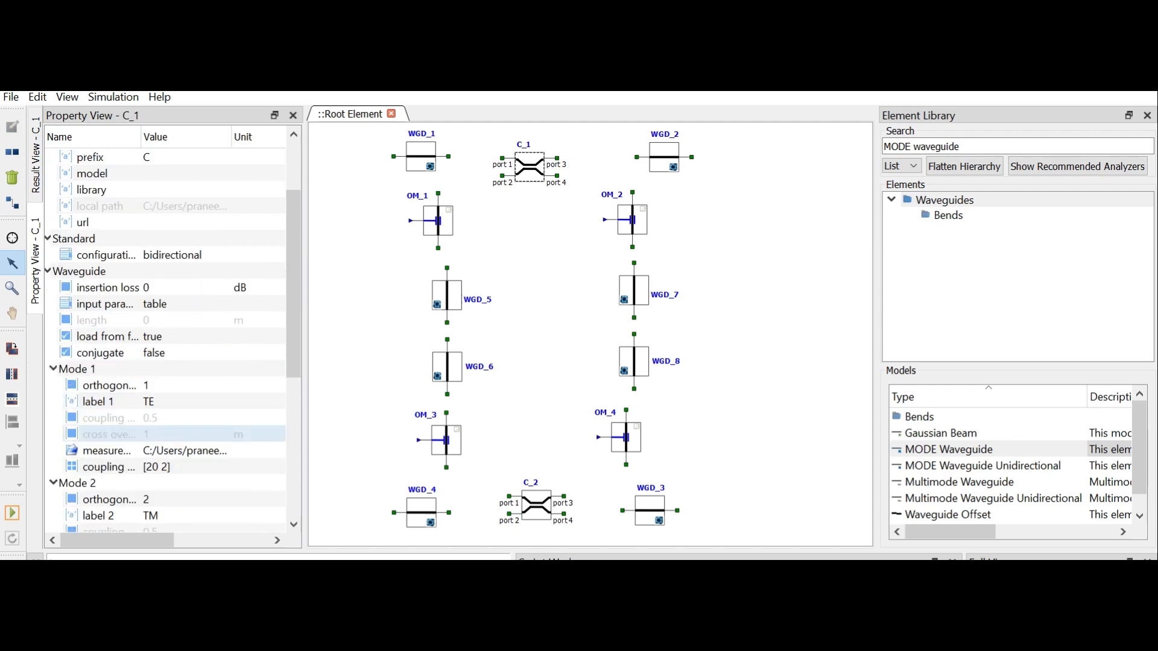
{"action": "left_click", "coordinate": [186, 451]}
{"action": "left_click", "coordinate": [186, 450]}
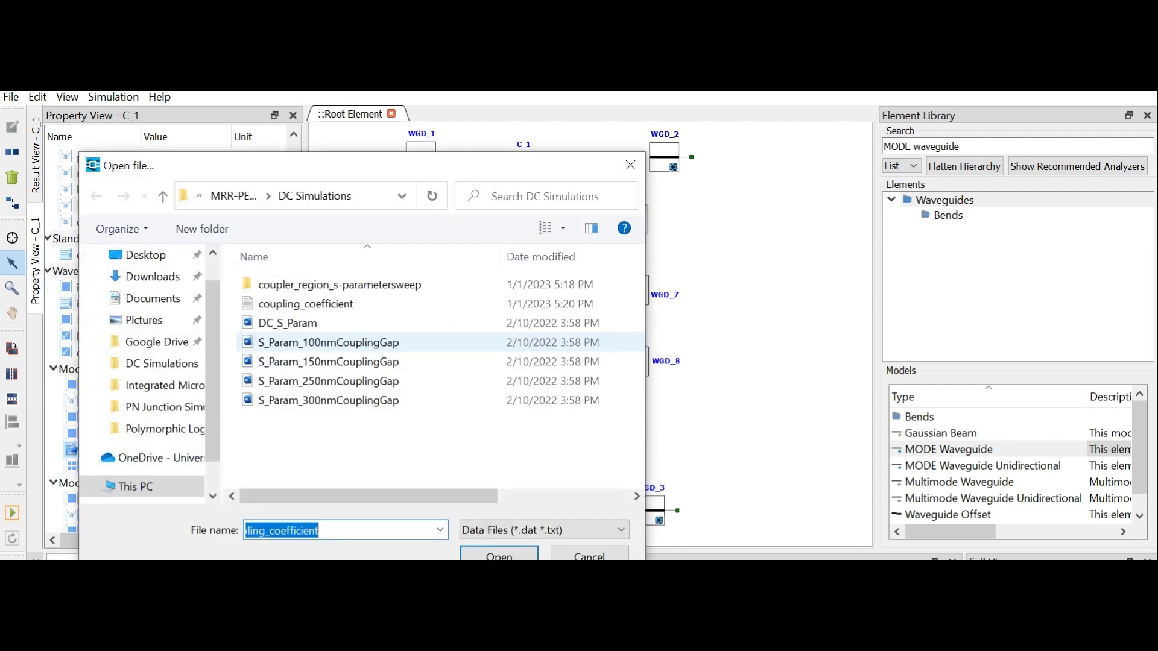
{"action": "left_click", "coordinate": [306, 303]}
{"action": "left_click", "coordinate": [499, 555]}
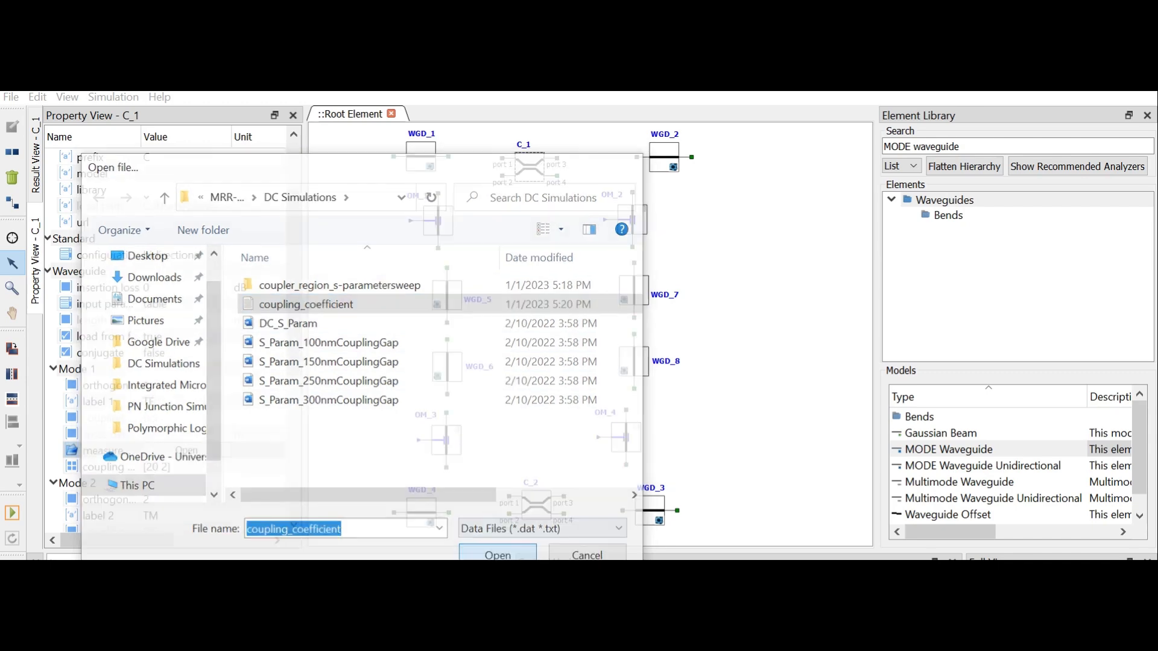
{"action": "left_click", "coordinate": [539, 391]}
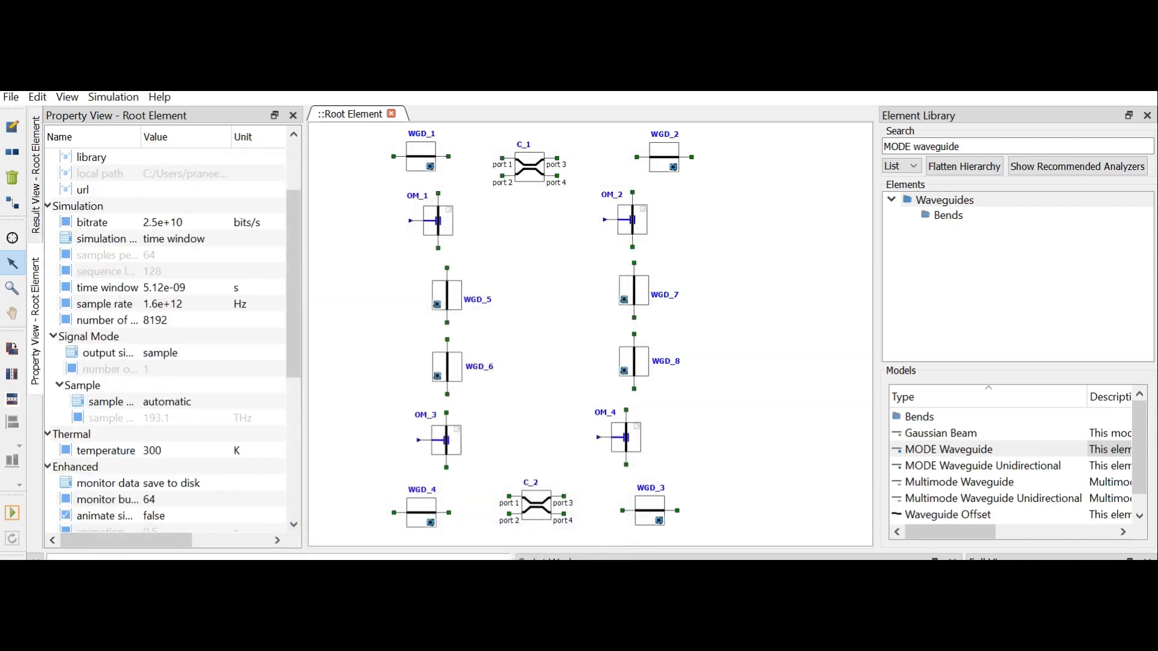
Step: Load the same coupling_coefficient file as the Mode 1 measurement file of coupler C_2
{"action": "left_click", "coordinate": [536, 505]}
{"action": "left_click", "coordinate": [186, 451]}
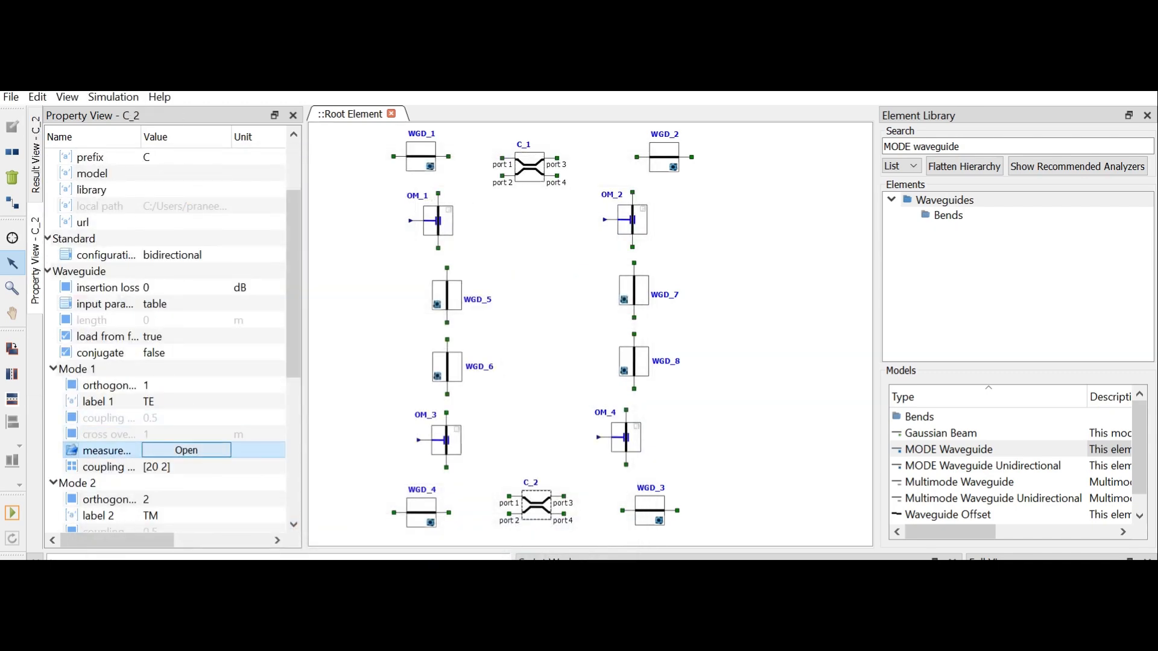
{"action": "left_click", "coordinate": [185, 451]}
{"action": "left_click", "coordinate": [306, 303]}
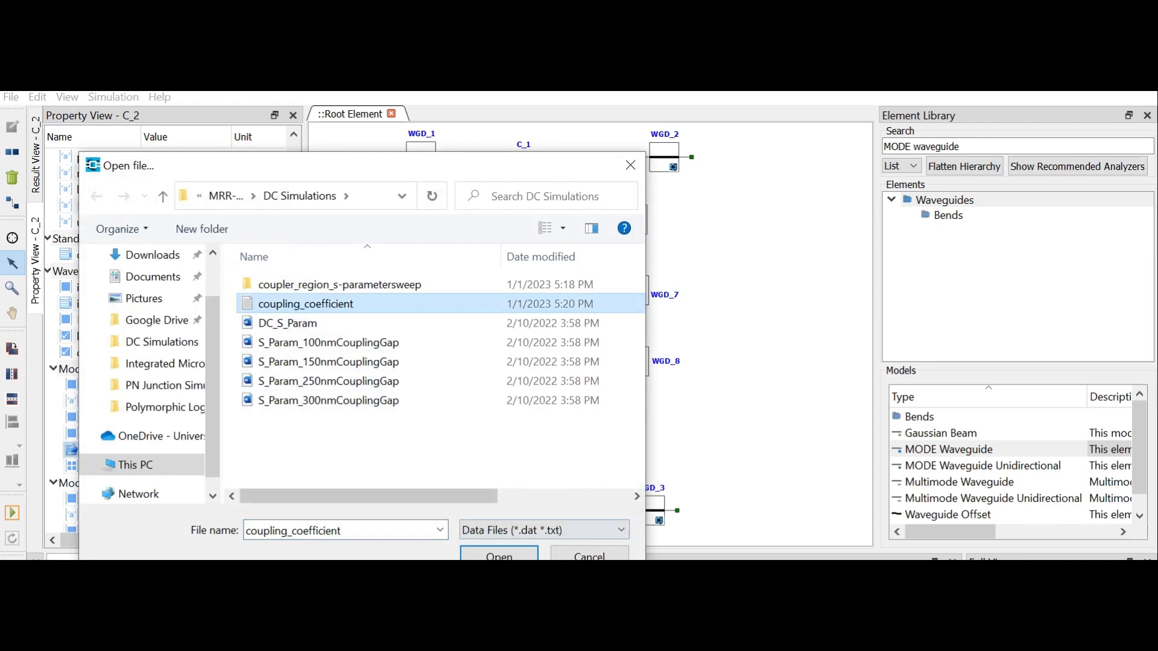
{"action": "left_click", "coordinate": [499, 554]}
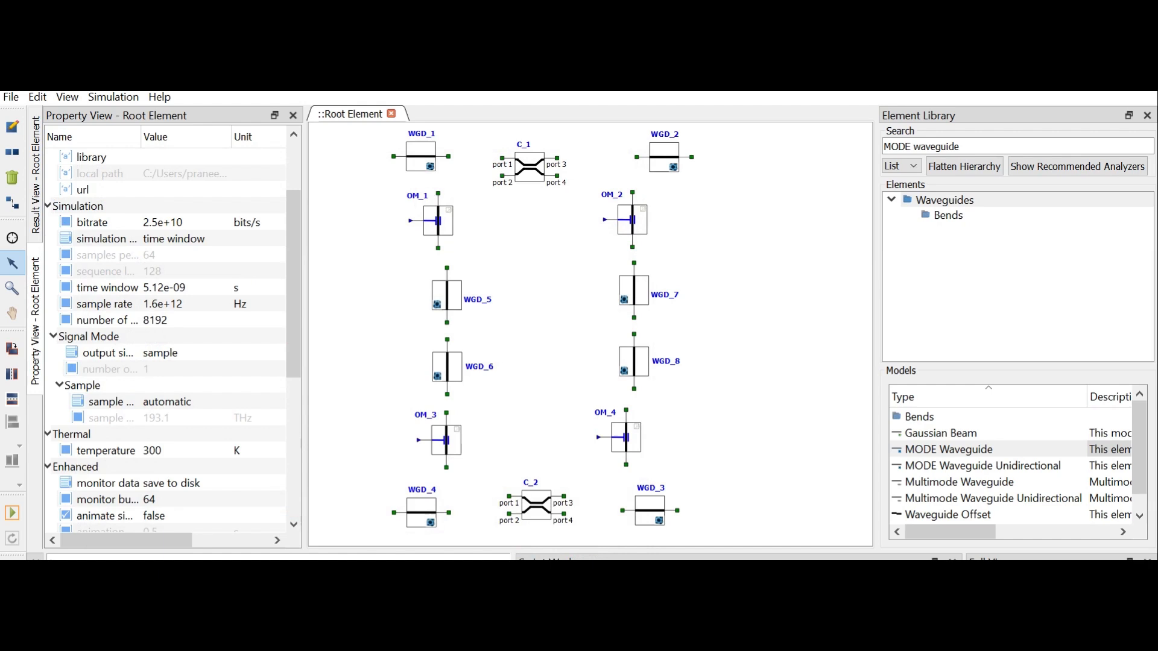
Step: Assign straight_wg.ldf from the Passive Waveguide Simulations folder as the ldf file of waveguide WGD_1
{"action": "left_click", "coordinate": [421, 156]}
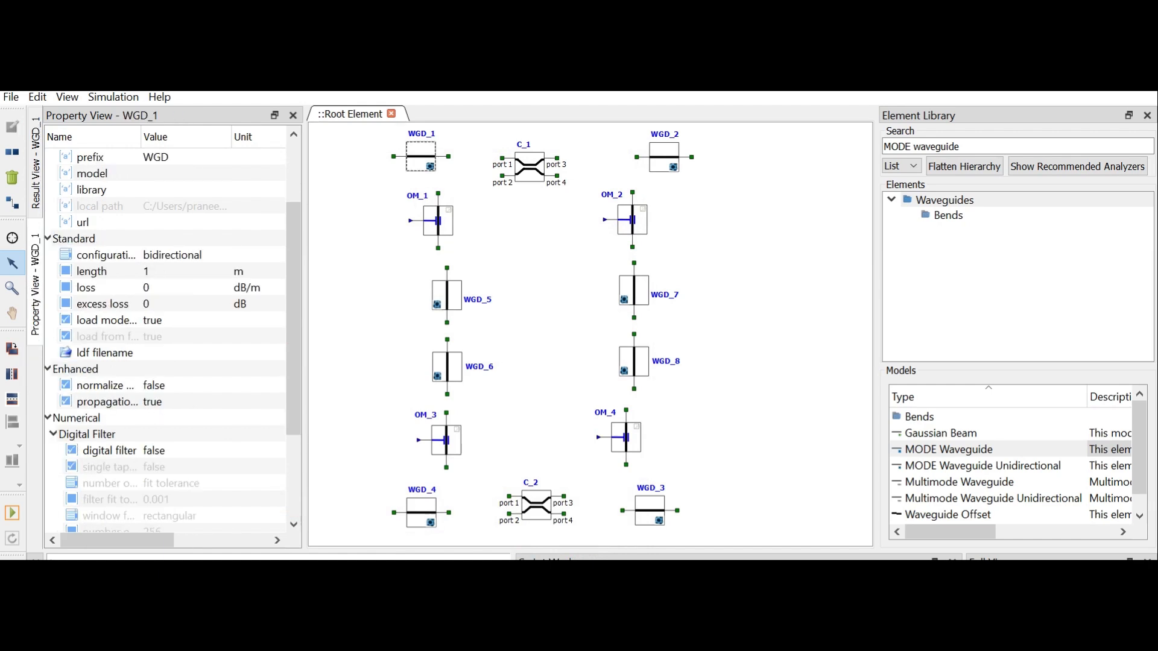
{"action": "left_click", "coordinate": [186, 353]}
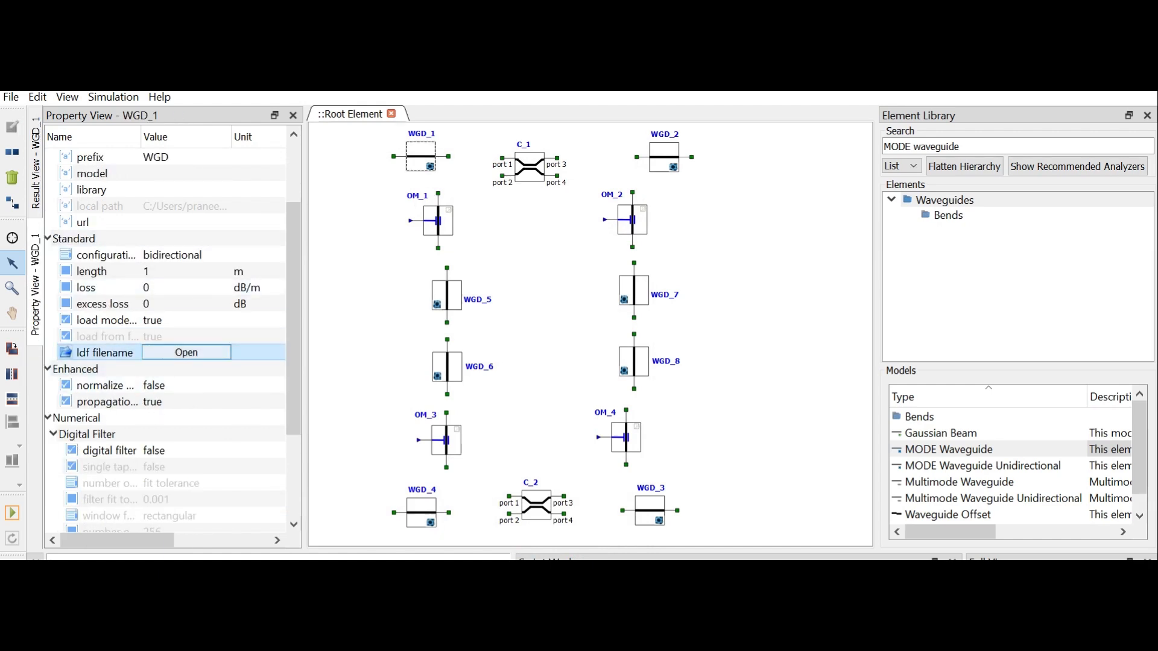
{"action": "left_click", "coordinate": [186, 352]}
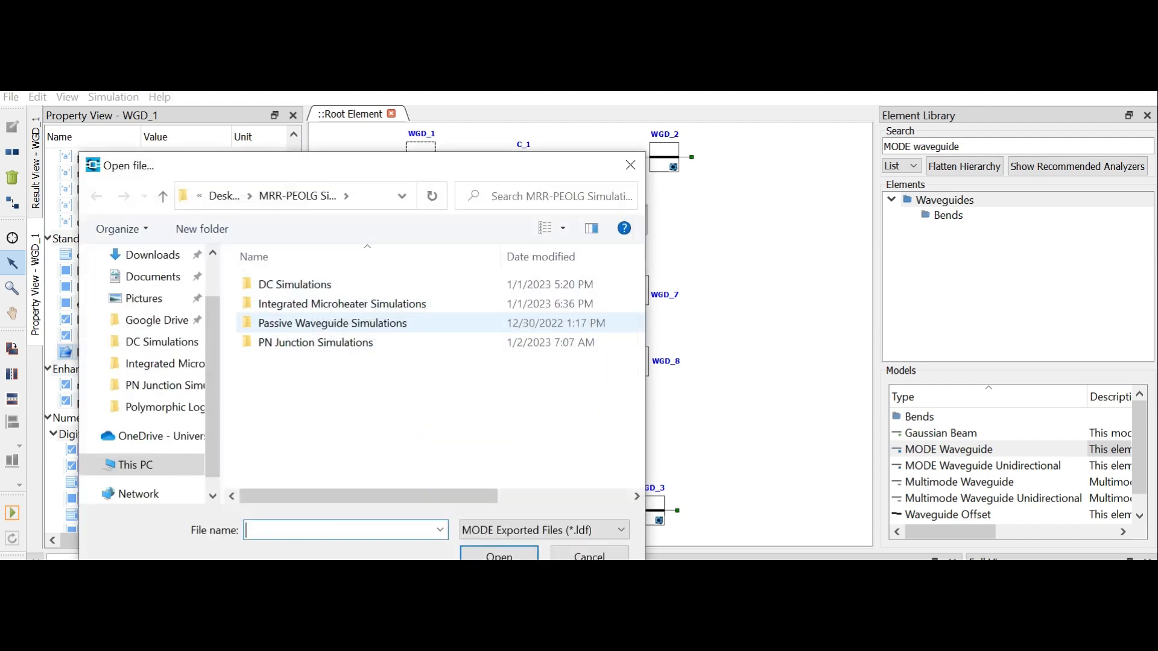
{"action": "double_click", "coordinate": [329, 323]}
{"action": "left_click", "coordinate": [293, 304]}
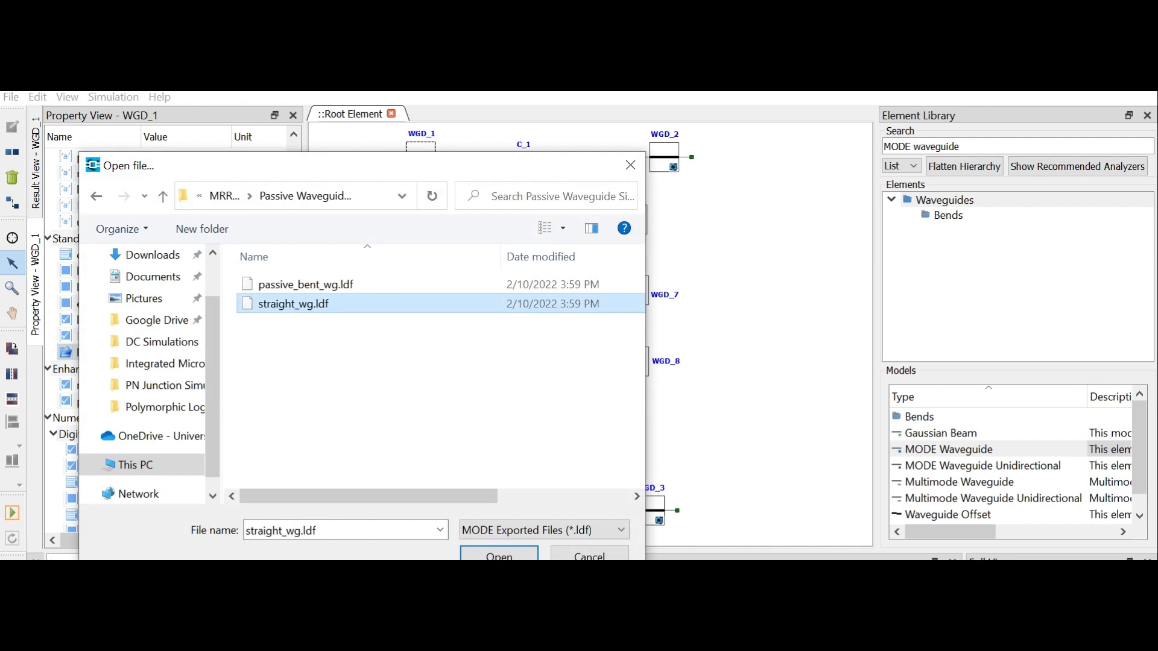
{"action": "left_click", "coordinate": [499, 555]}
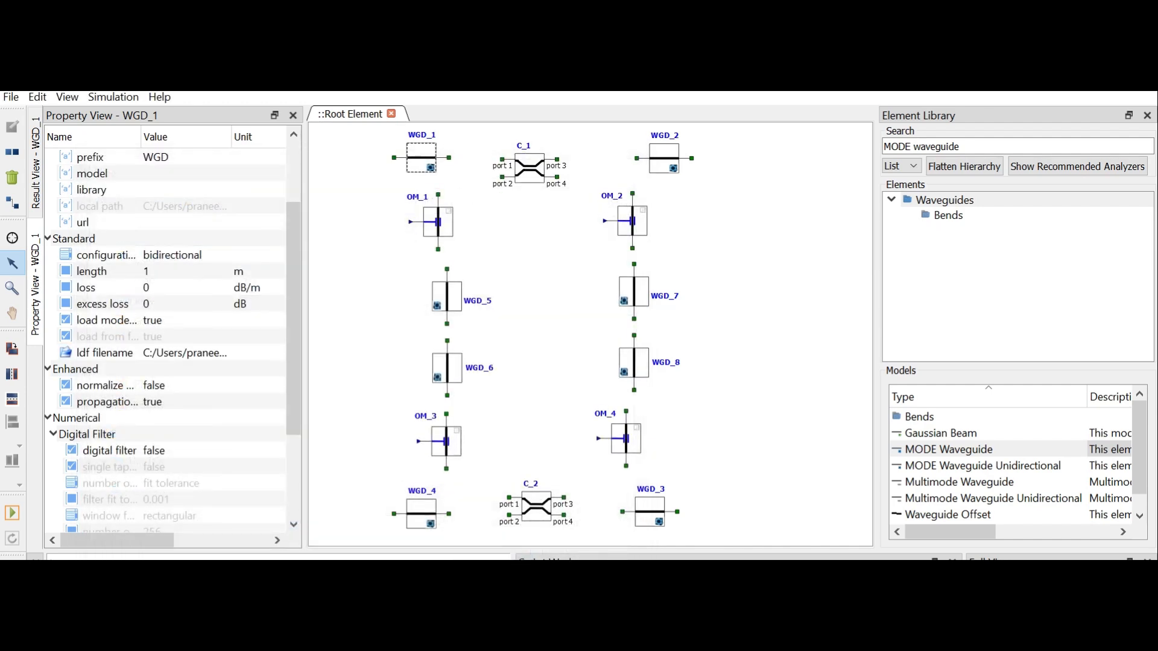
Step: Assign straight_wg.ldf from the Passive Waveguide Simulations folder as the ldf file of waveguide WGD_2
{"action": "left_click", "coordinate": [664, 158]}
{"action": "left_click", "coordinate": [181, 352]}
{"action": "left_click", "coordinate": [180, 352]}
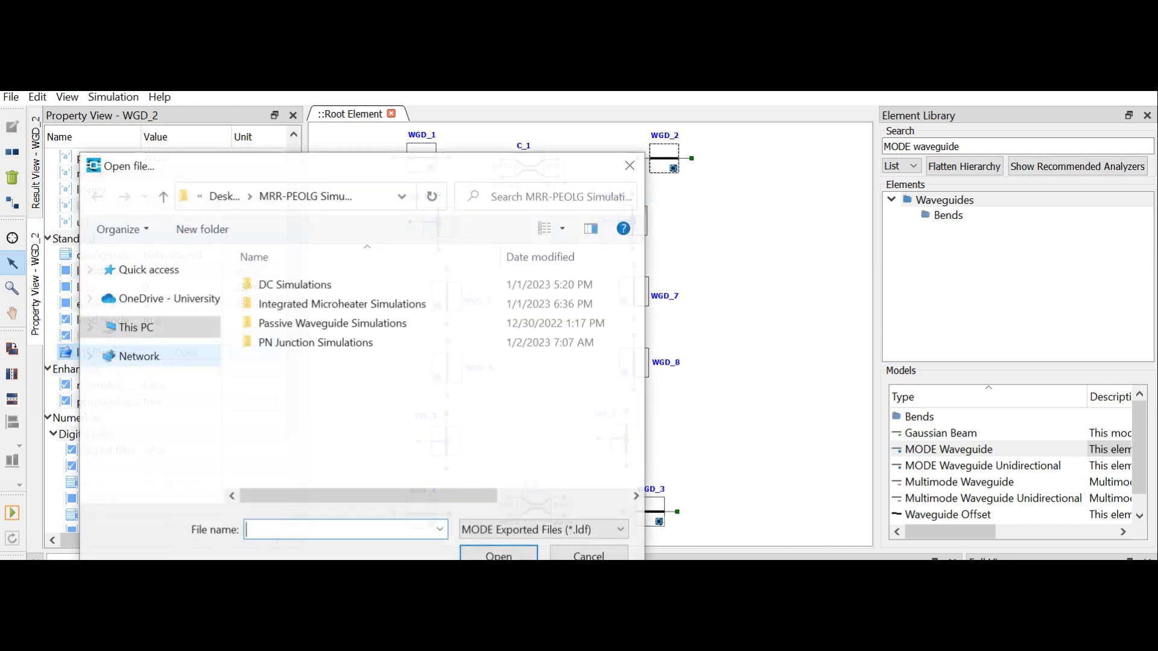
{"action": "double_click", "coordinate": [331, 323]}
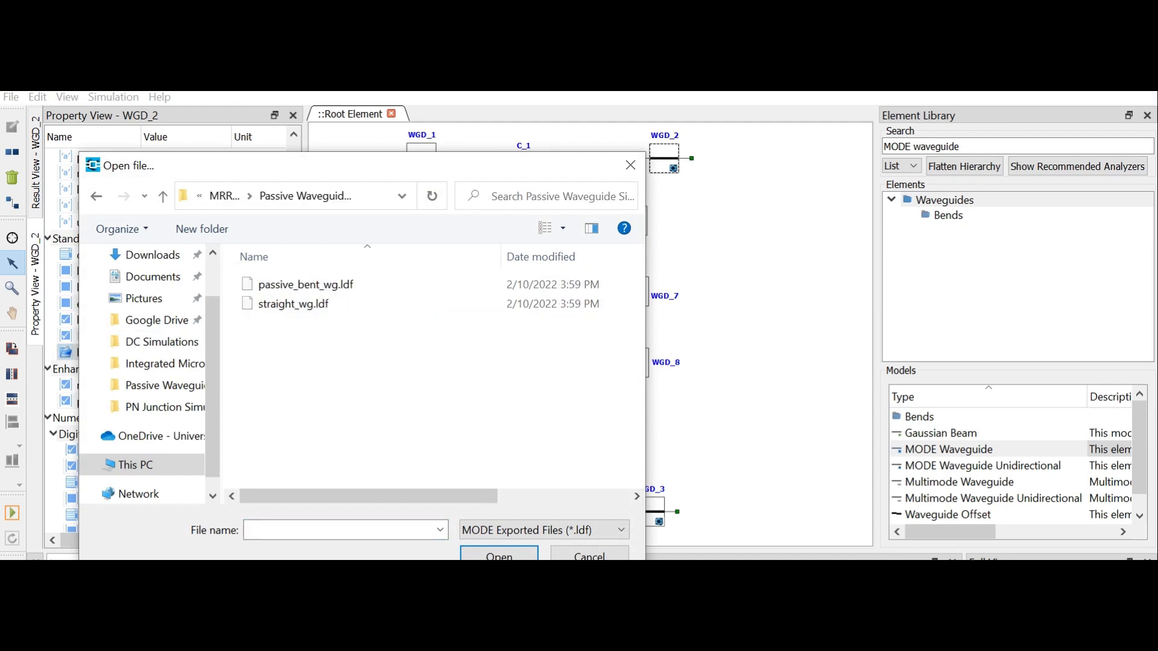
{"action": "left_click", "coordinate": [314, 304]}
{"action": "left_click", "coordinate": [499, 555]}
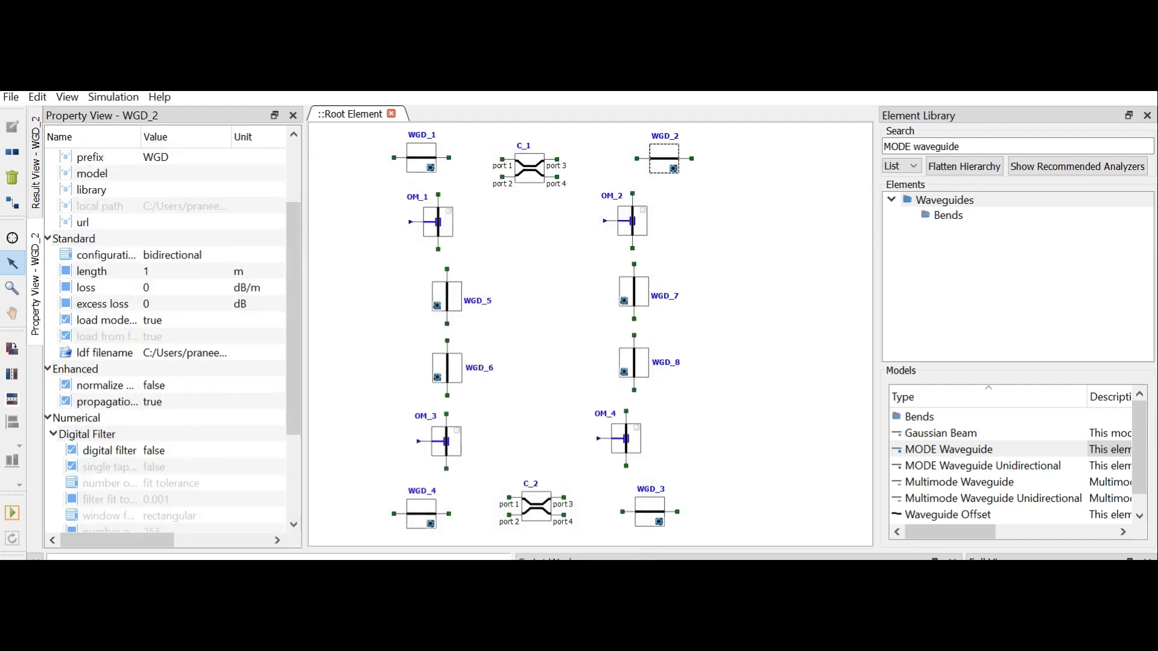
Step: Assign the same straight_wg.ldf file as the ldf file of waveguide WGD_4
{"action": "left_click", "coordinate": [421, 514]}
{"action": "left_click", "coordinate": [185, 352]}
{"action": "left_click", "coordinate": [186, 353]}
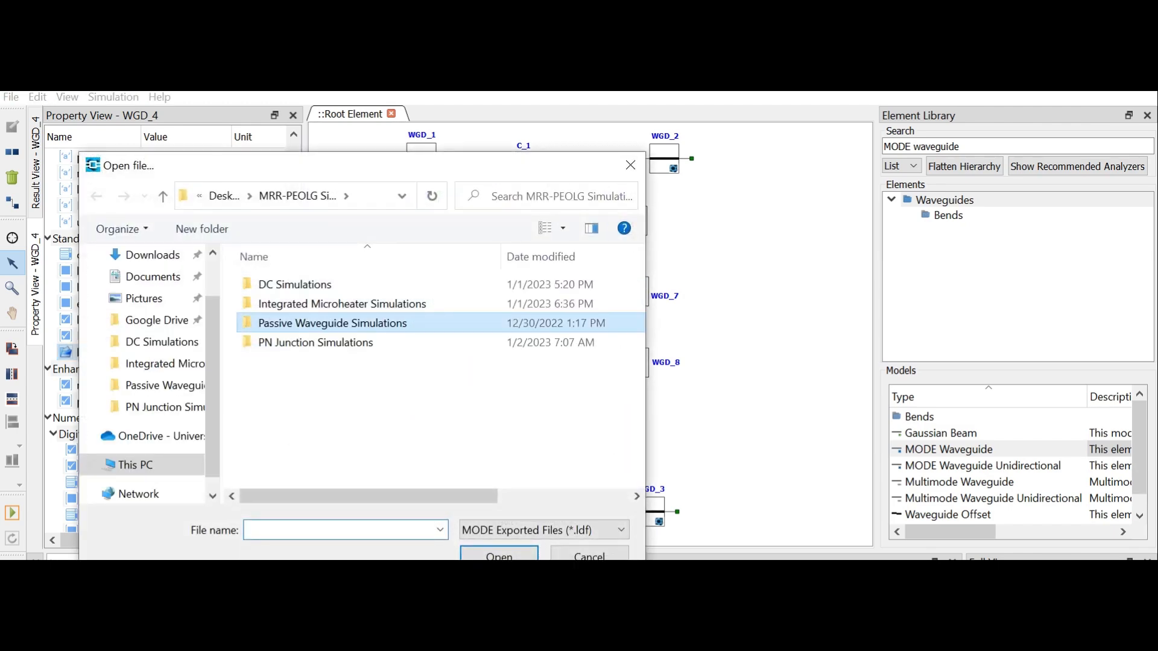
{"action": "double_click", "coordinate": [332, 323]}
{"action": "left_click", "coordinate": [293, 303]}
{"action": "left_click", "coordinate": [499, 555]}
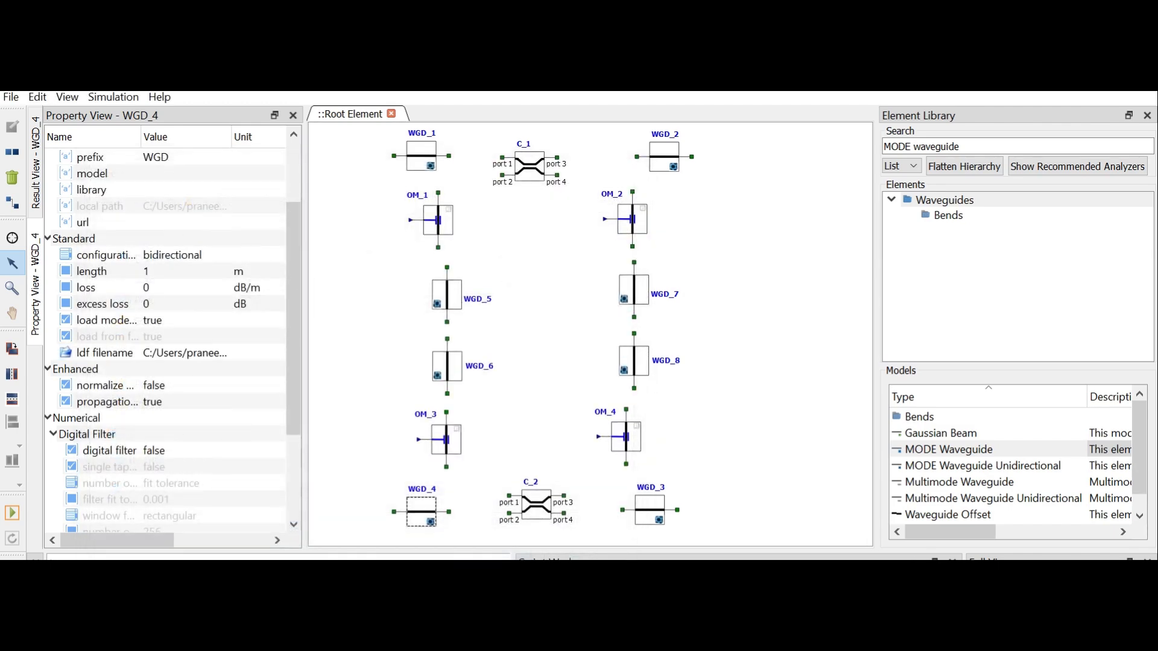
Step: Load straight_wg.ldf from Passive Waveguide Simulations into waveguide WGD_3 and deselect it
{"action": "left_click", "coordinate": [650, 510]}
{"action": "left_click", "coordinate": [186, 353]}
{"action": "left_click", "coordinate": [186, 353]}
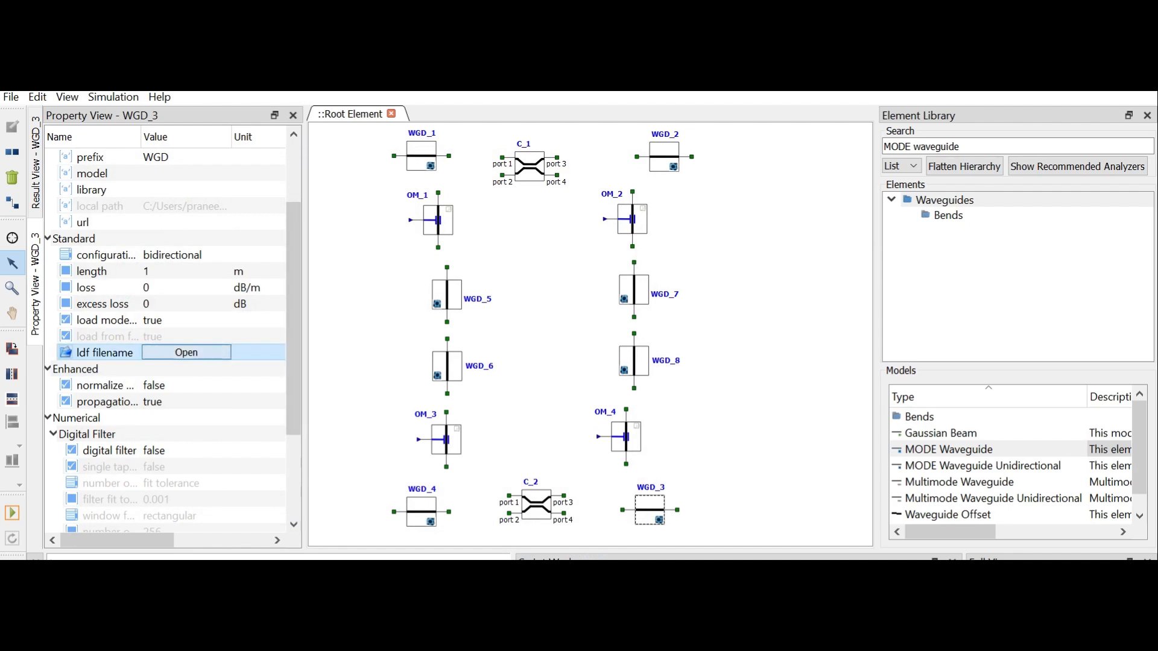
{"action": "left_click", "coordinate": [187, 352]}
{"action": "double_click", "coordinate": [332, 323]}
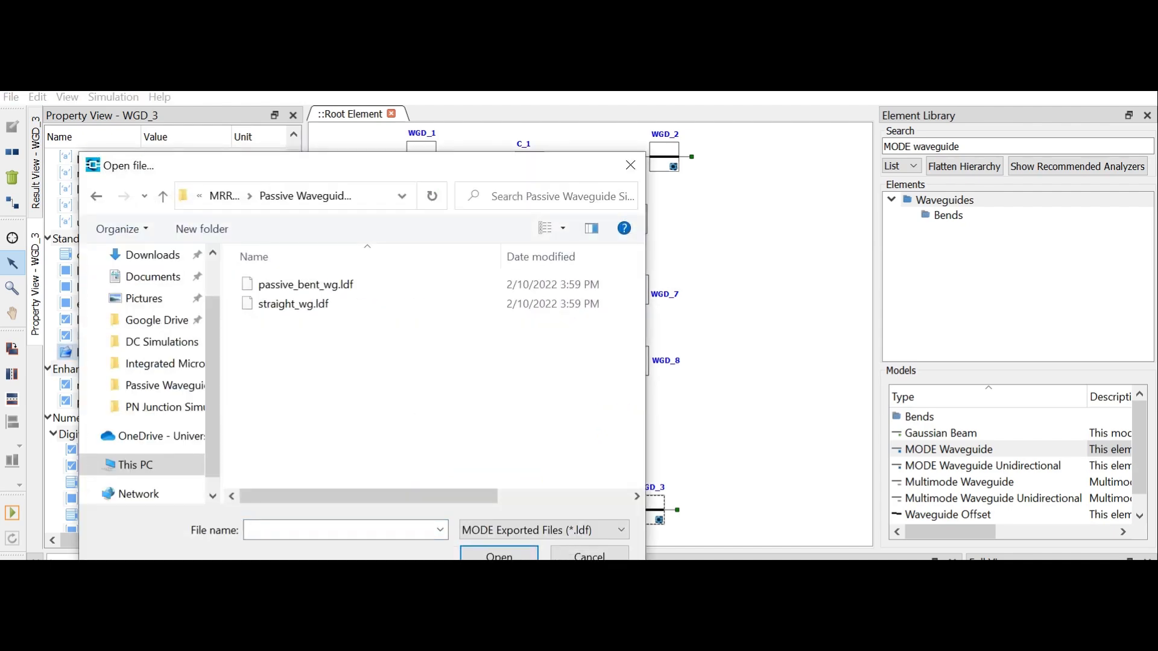
{"action": "left_click", "coordinate": [293, 304]}
{"action": "left_click", "coordinate": [500, 554]}
{"action": "left_click", "coordinate": [538, 386]}
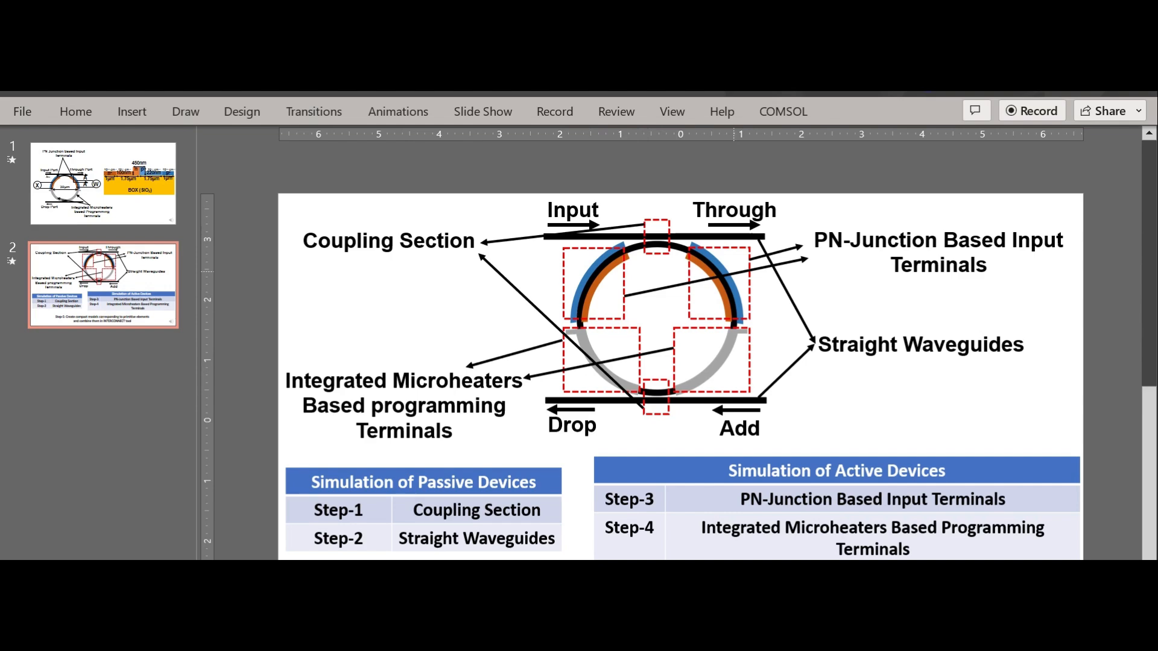
Step: Switch from the ring resonator slide back to INTERCONNECT and view the properties of modulators OM_1 and OM_2
{"action": "mouse_move", "coordinate": [529, 638]}
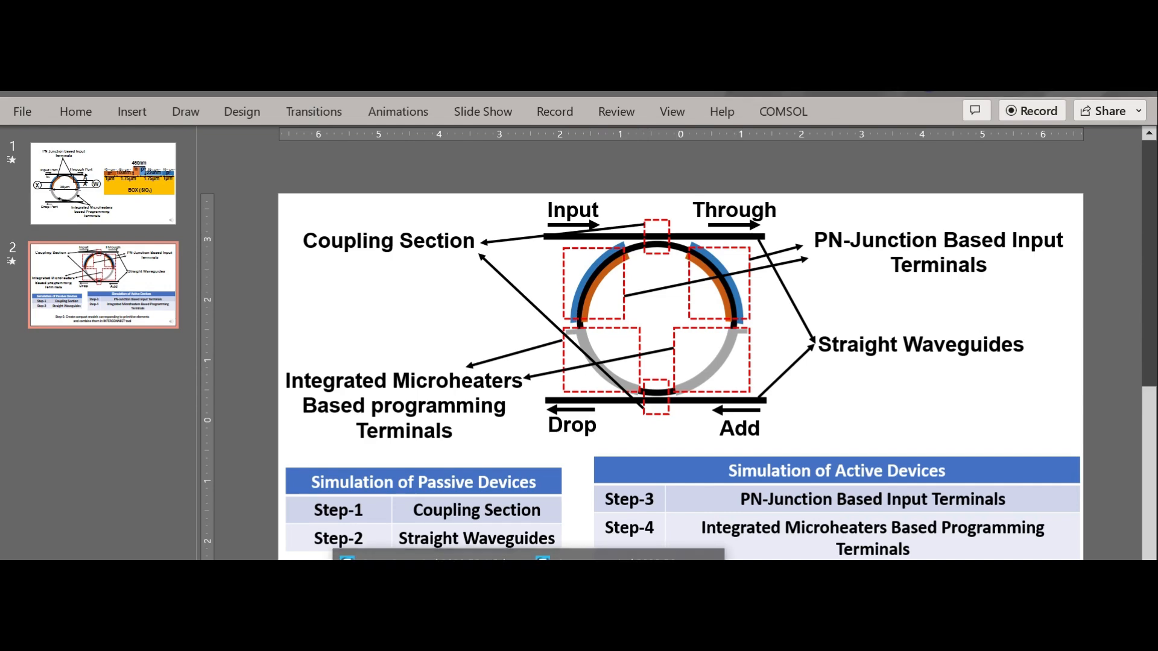
{"action": "left_click", "coordinate": [626, 591]}
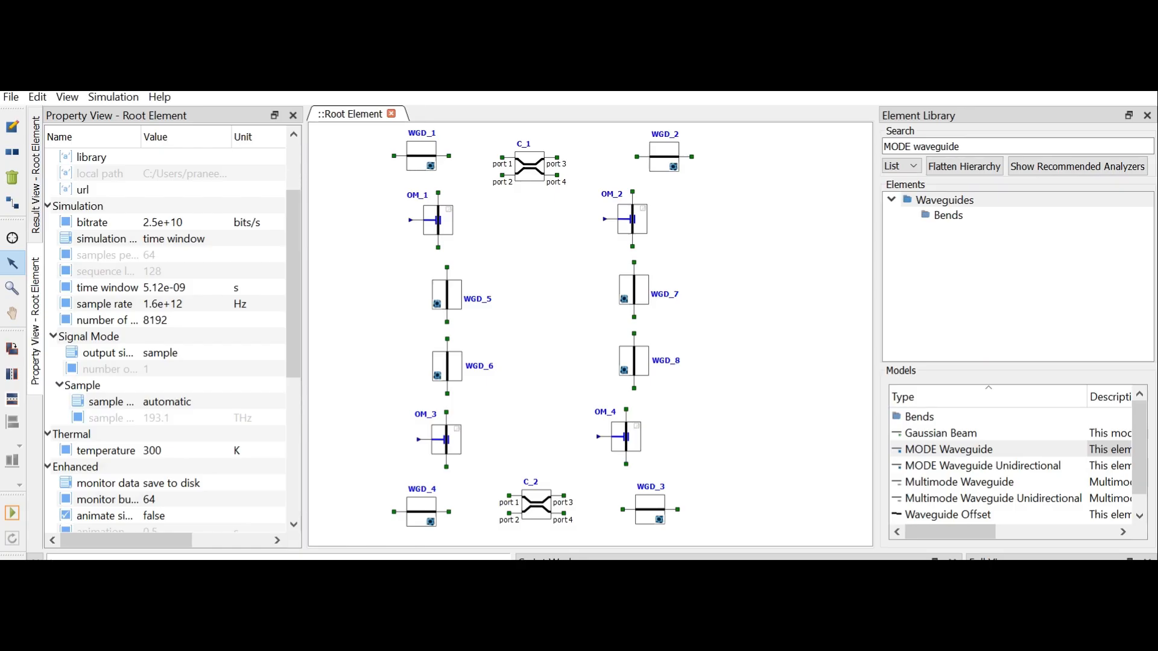
{"action": "left_click", "coordinate": [437, 220]}
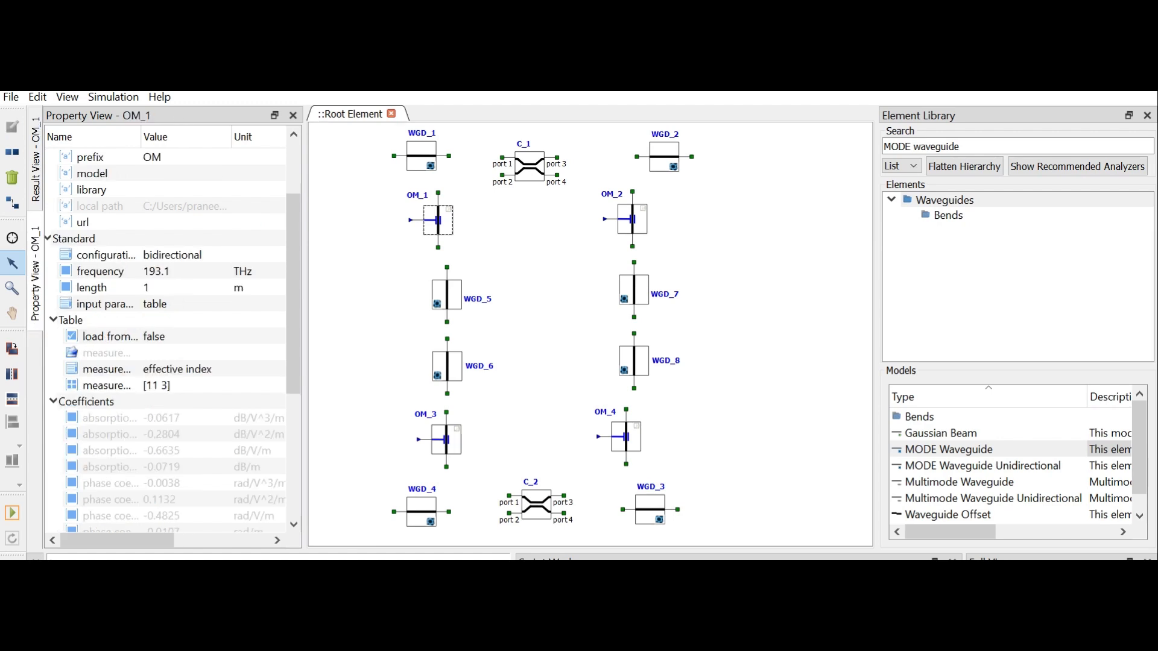
{"action": "left_click", "coordinate": [632, 219]}
Step: Try to find the modulator model by searching the element library for Optical Modulation Measured, and clear the search
{"action": "left_click_drag", "start_coordinate": [968, 147], "coordinate": [883, 146]}
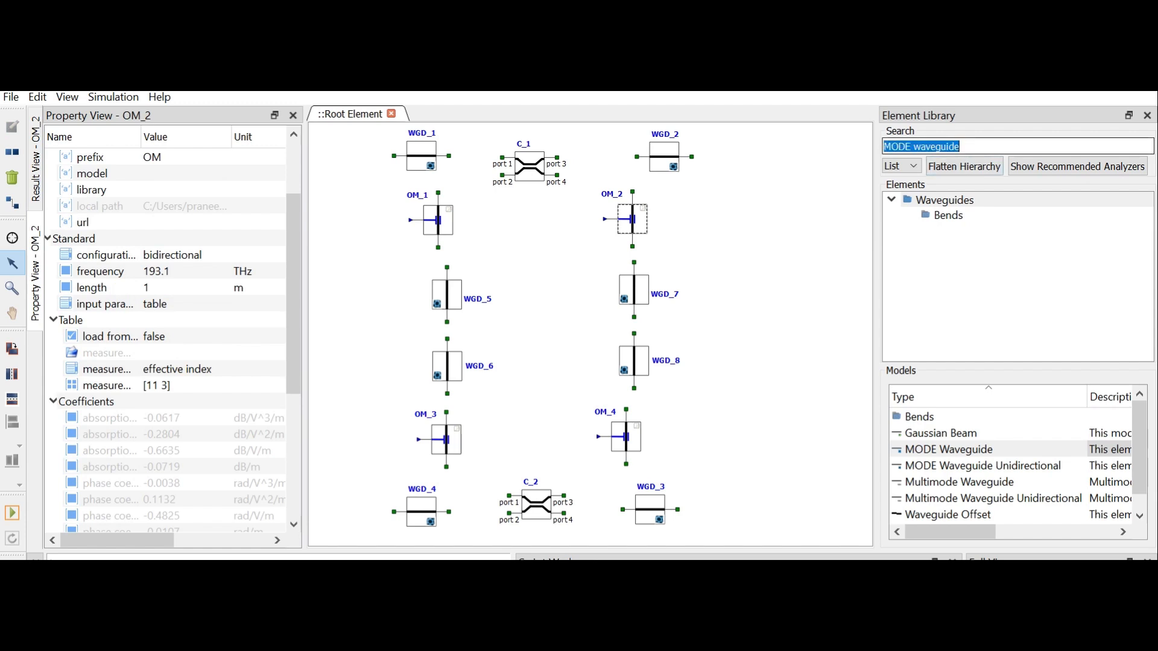
{"action": "type", "text": "o"}
{"action": "type", "text": "cal"}
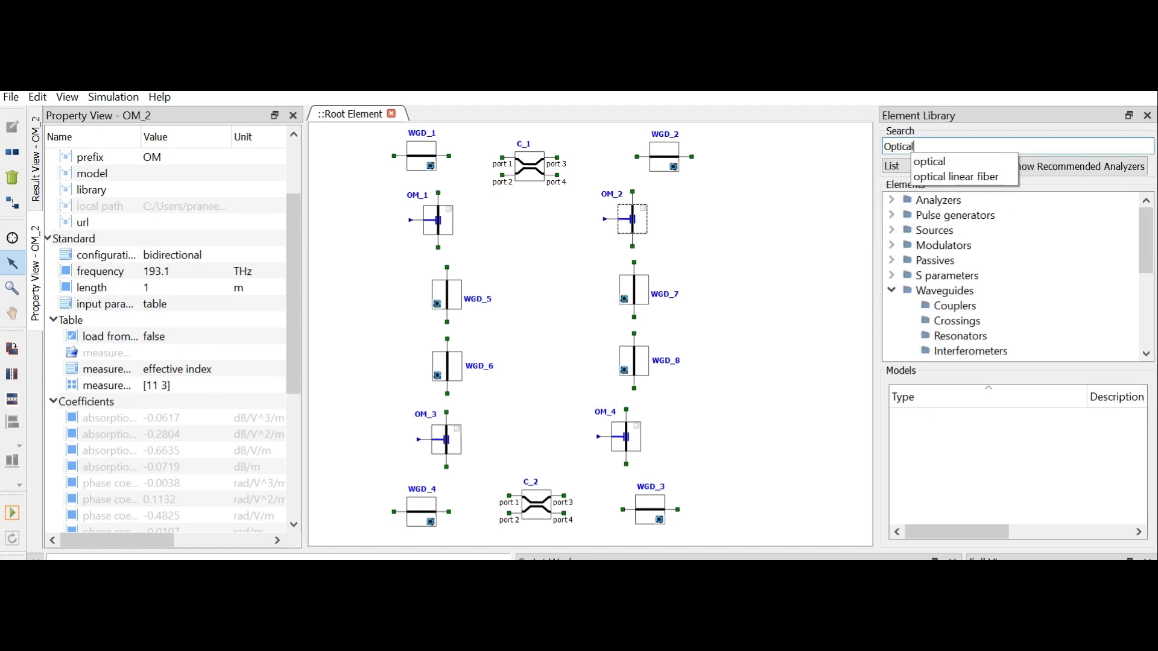
{"action": "type", "text": " Modulation"}
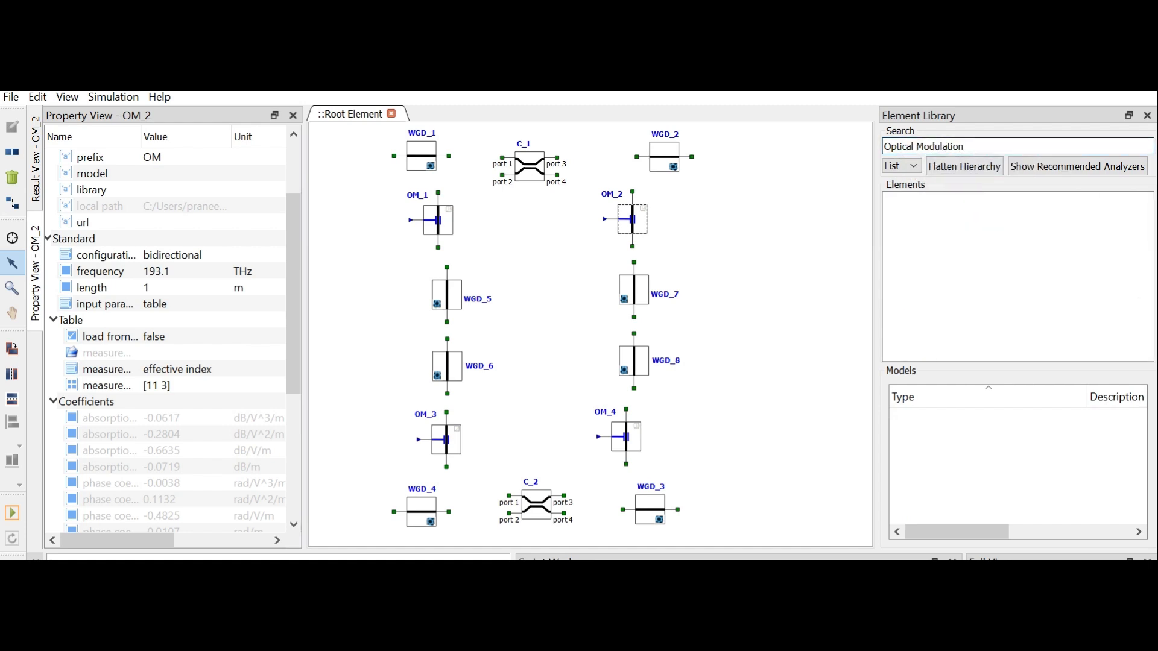
{"action": "type", "text": " Measured"}
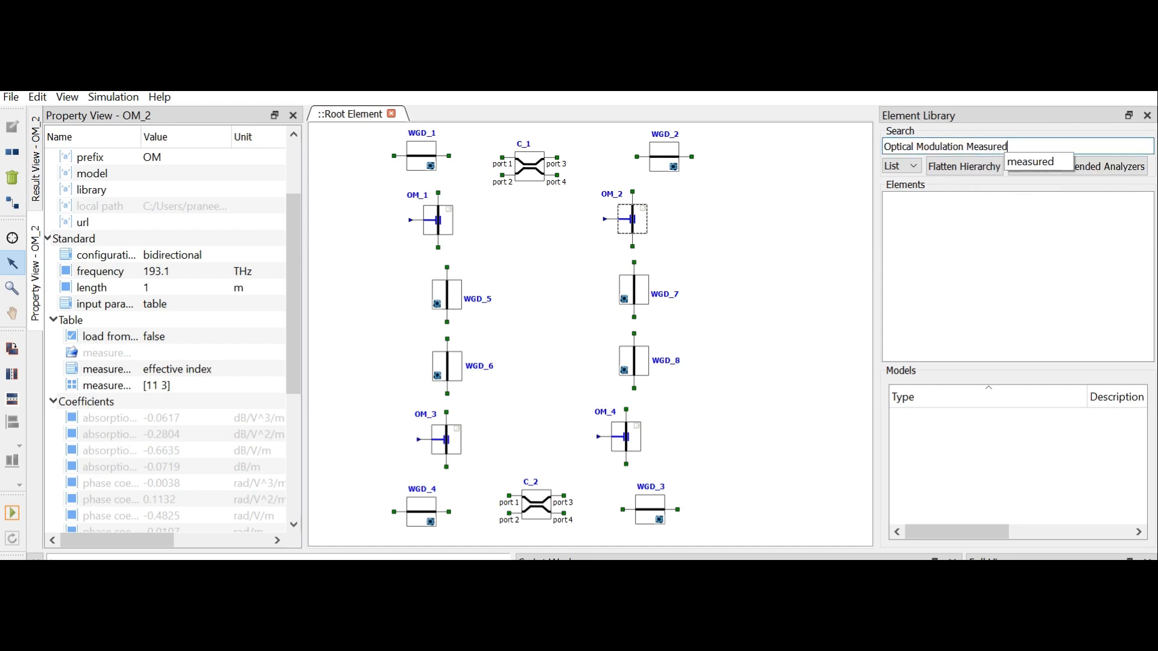
{"action": "key", "text": "Return"}
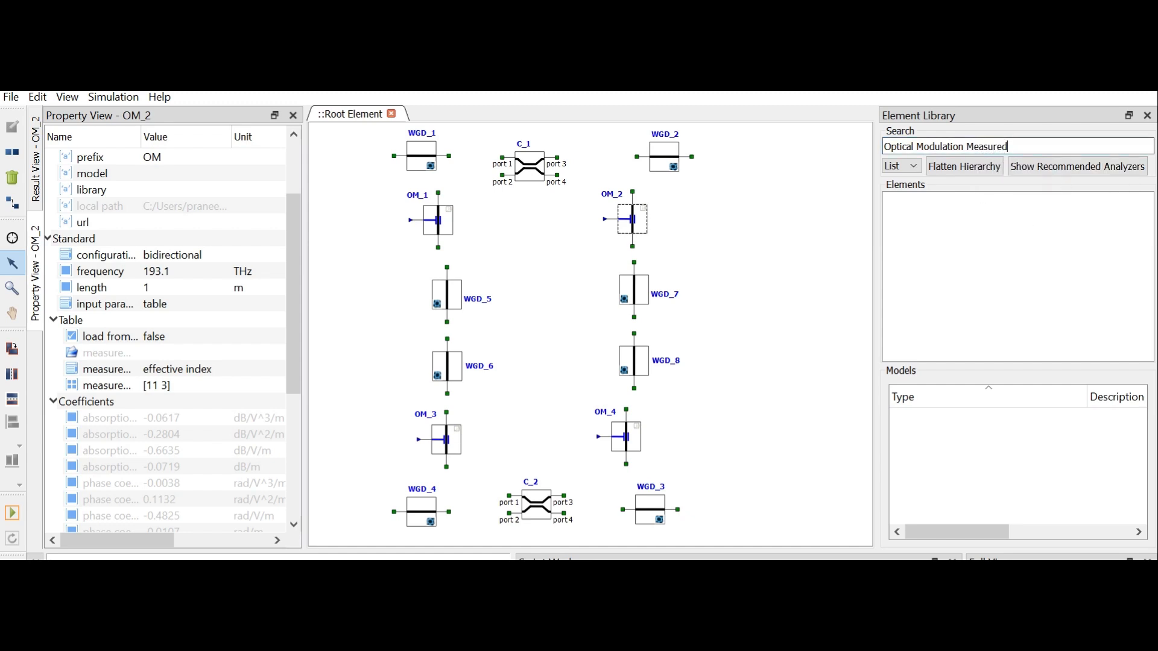
{"action": "key", "text": "ctrl+shift+Left"}
{"action": "key", "text": "ctrl+shift+Left"}
{"action": "key", "text": "ctrl+shift+Left"}
{"action": "key", "text": "BackSpace"}
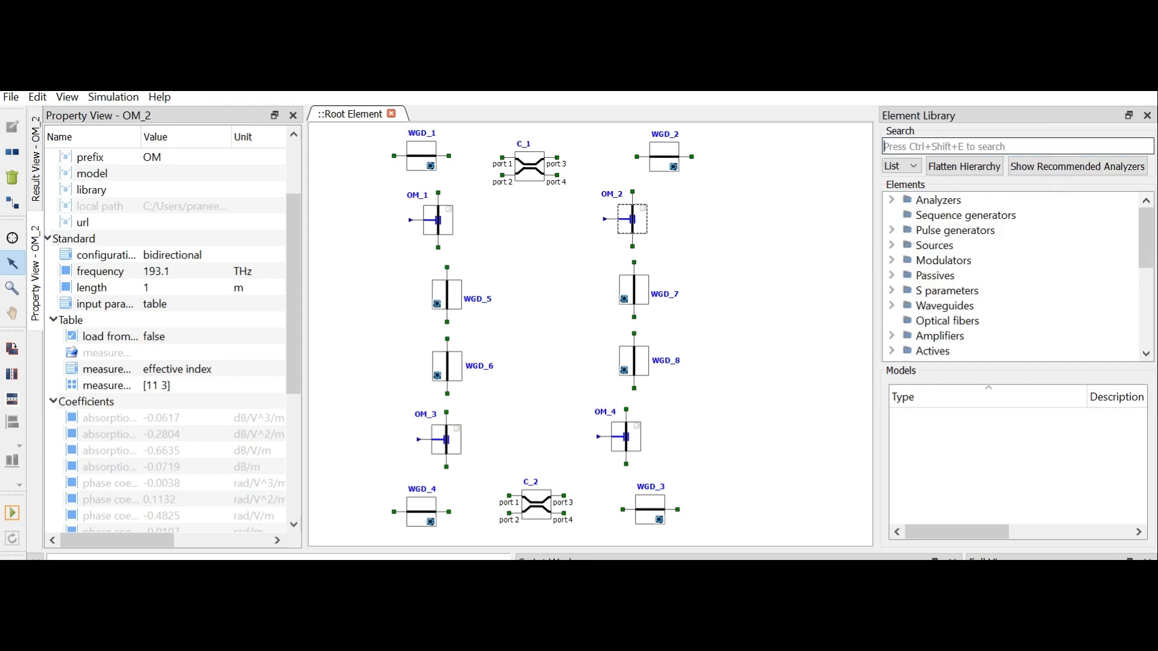
{"action": "left_click", "coordinate": [941, 147]}
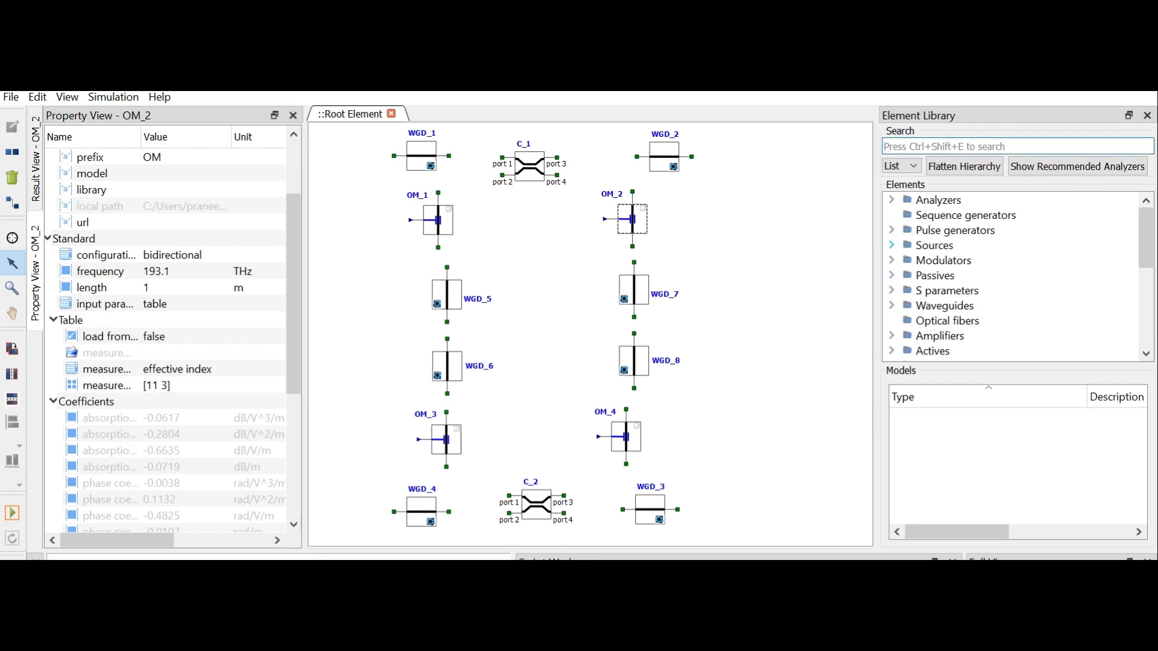
Step: Browse the element library's optical actives and optical modulators, and pick out the Optical Modulator Measured model
{"action": "scroll", "coordinate": [892, 260], "scroll_direction": "down", "scroll_amount": 1}
{"action": "left_click", "coordinate": [891, 305]}
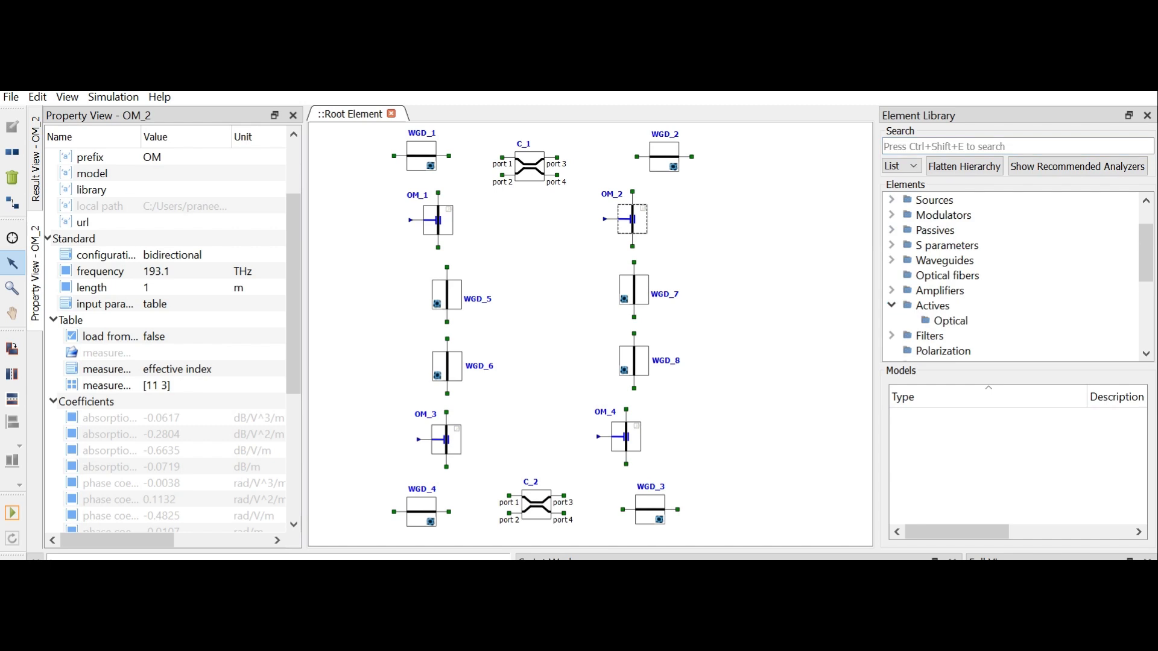
{"action": "left_click", "coordinate": [950, 321]}
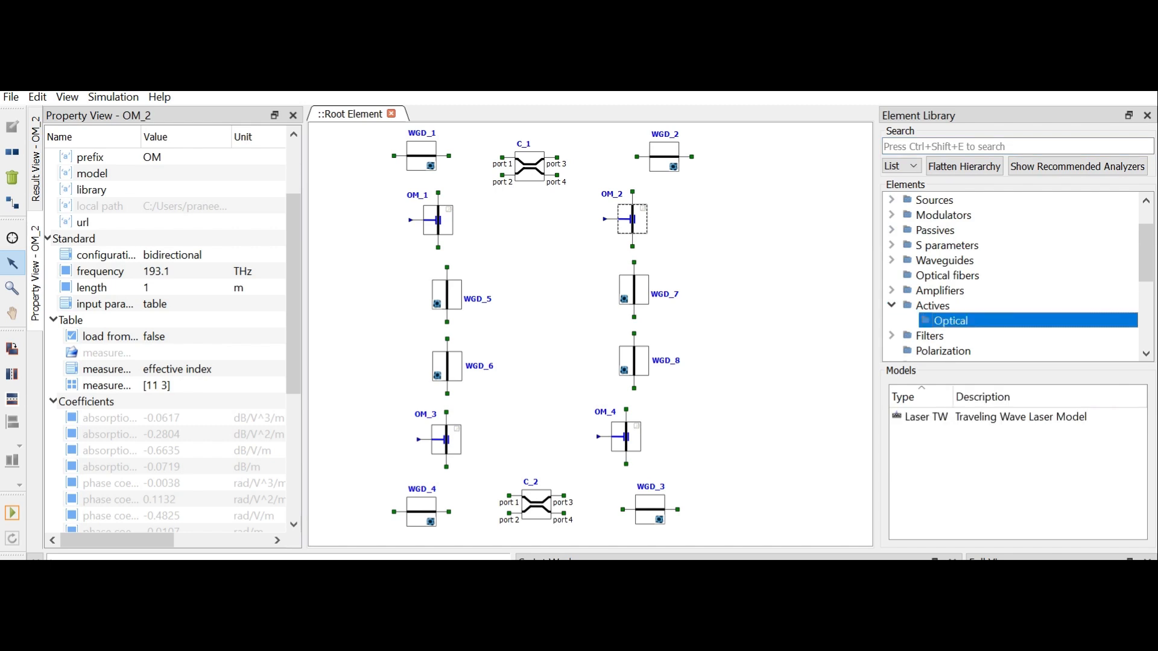
{"action": "scroll", "coordinate": [892, 230], "scroll_direction": "up", "scroll_amount": 1}
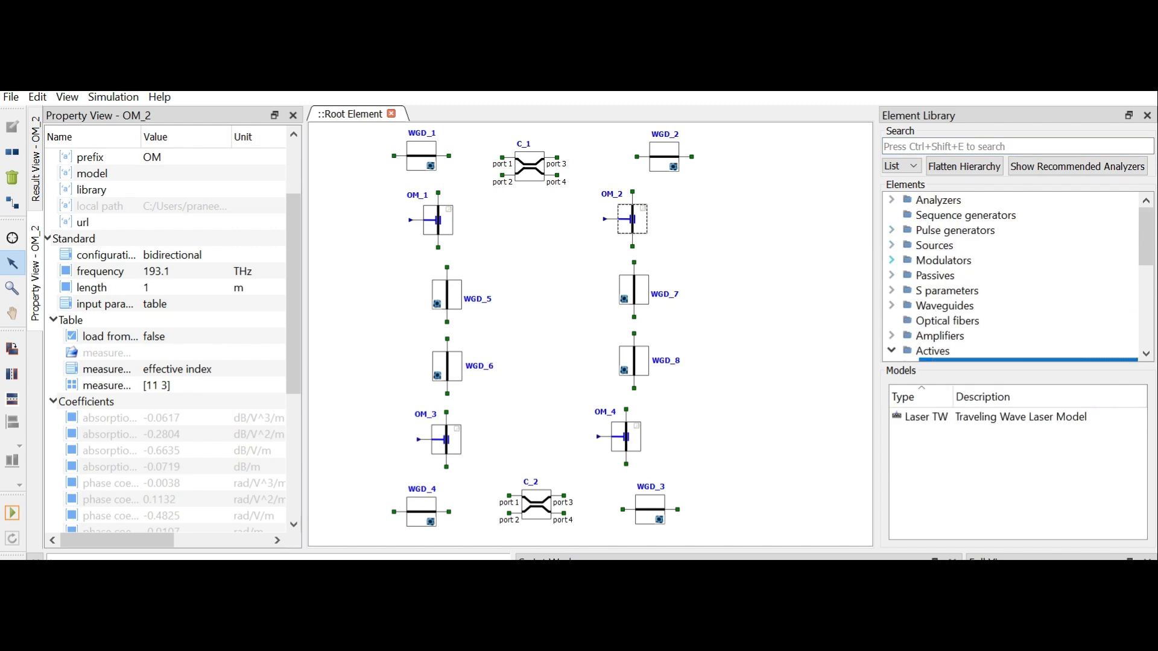
{"action": "left_click", "coordinate": [891, 260]}
{"action": "left_click", "coordinate": [950, 276]}
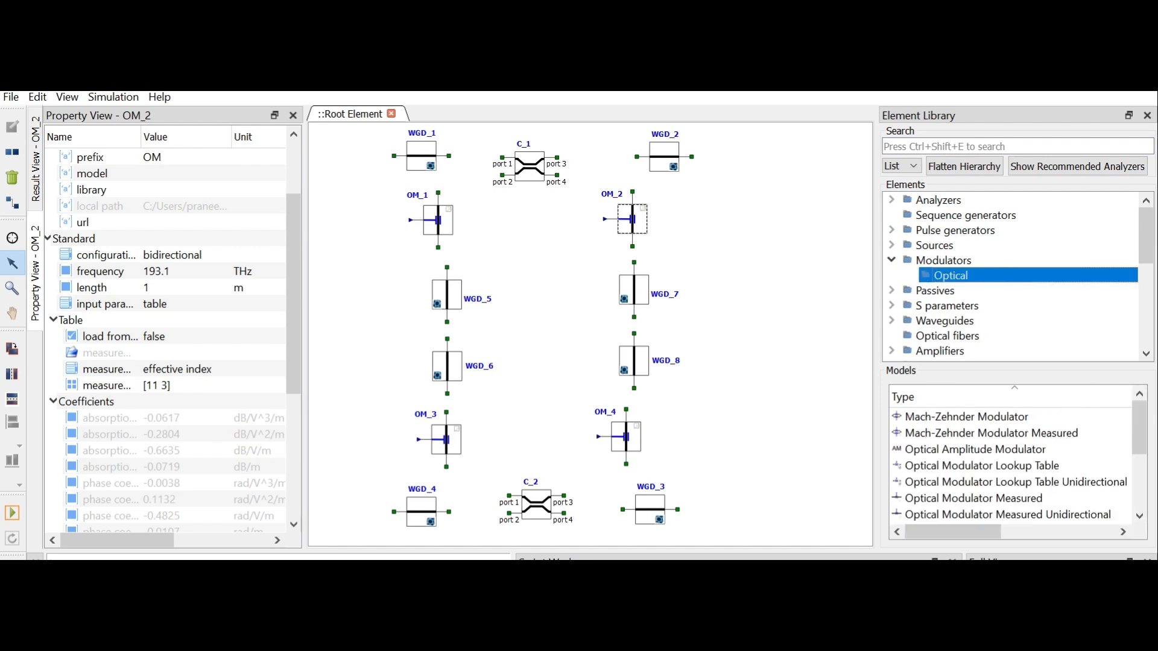
{"action": "scroll", "coordinate": [1013, 465], "scroll_direction": "down", "scroll_amount": 1}
{"action": "left_click", "coordinate": [973, 449]}
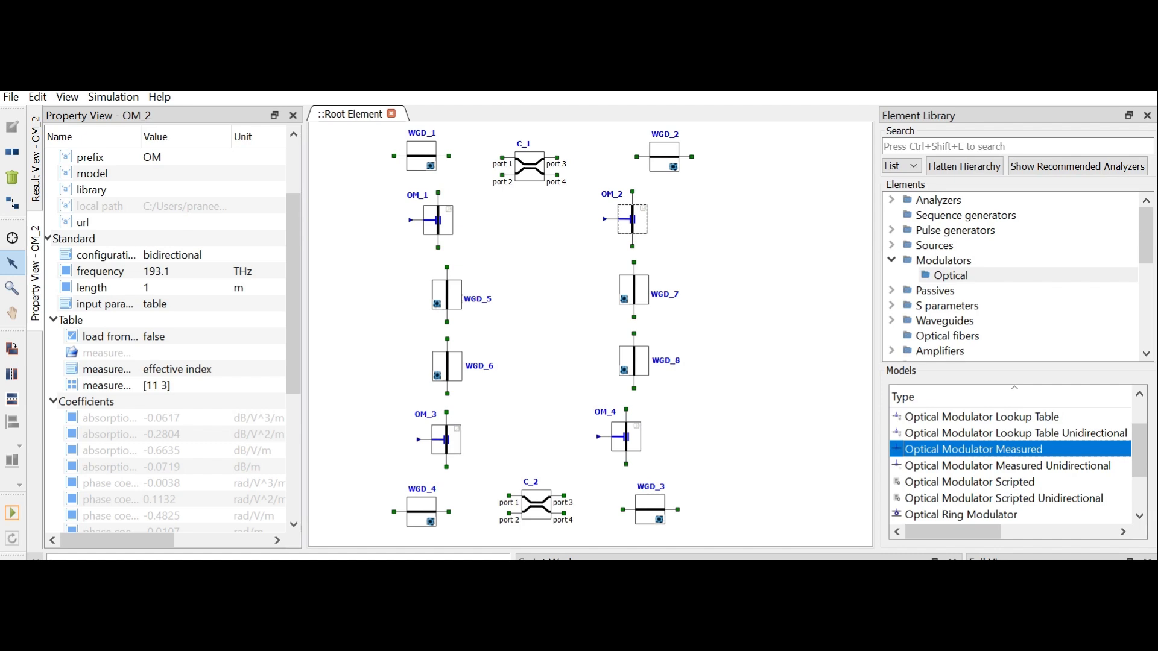
Step: View the properties of the ring waveguides WGD_5 and WGD_7, and deselect them
{"action": "left_click", "coordinate": [543, 302]}
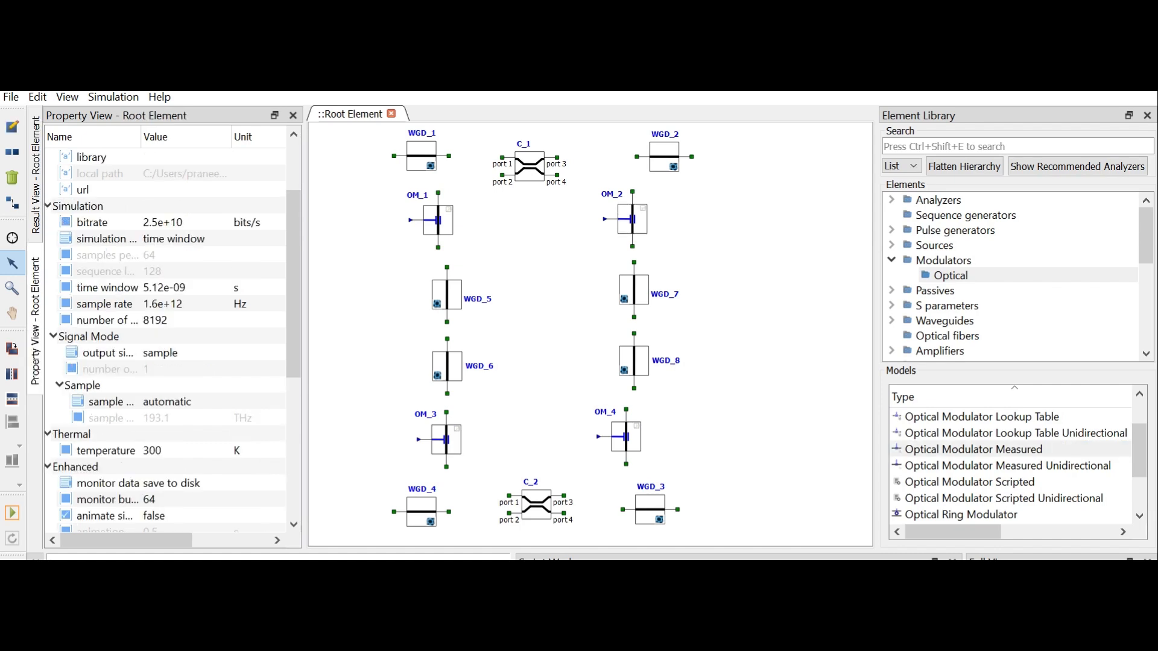
{"action": "left_click", "coordinate": [447, 295]}
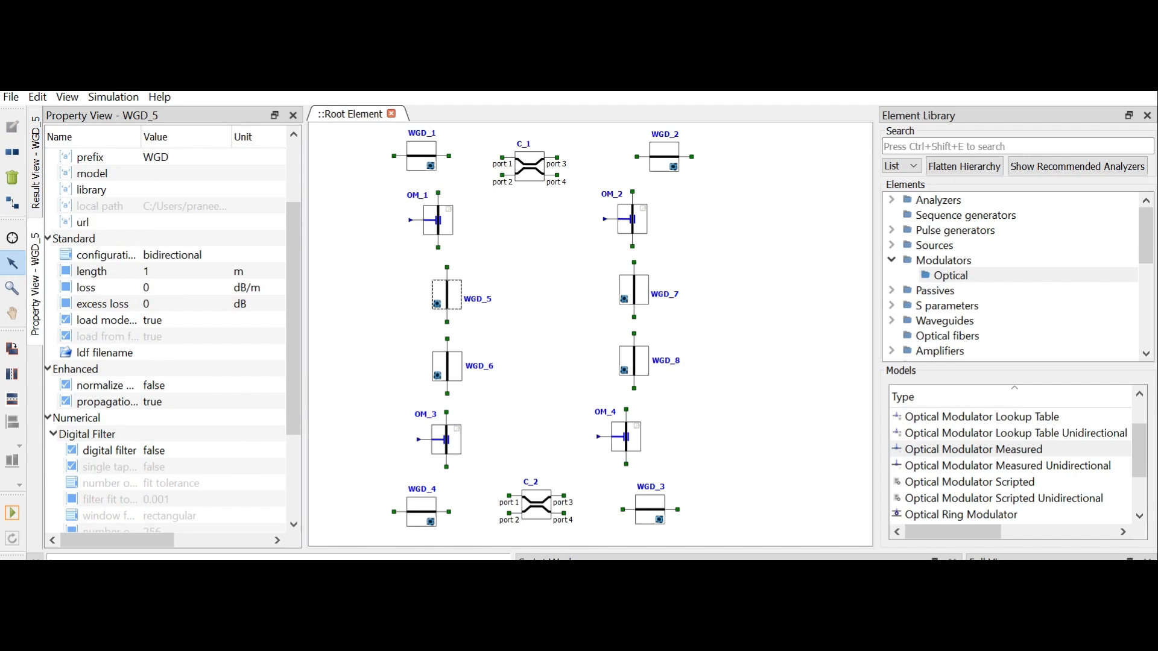
{"action": "left_click", "coordinate": [634, 290]}
{"action": "left_click", "coordinate": [555, 313]}
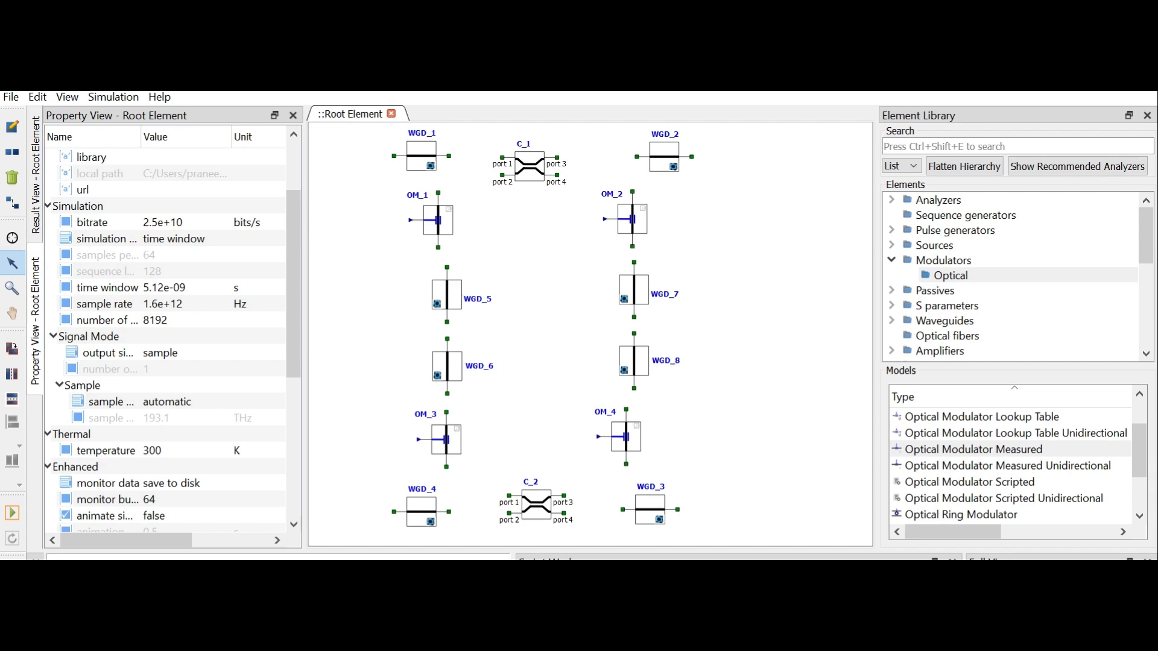
Step: Examine modulator OM_1's default measurement table of amplitude versus effective index in the matrix editor
{"action": "left_click", "coordinate": [438, 220]}
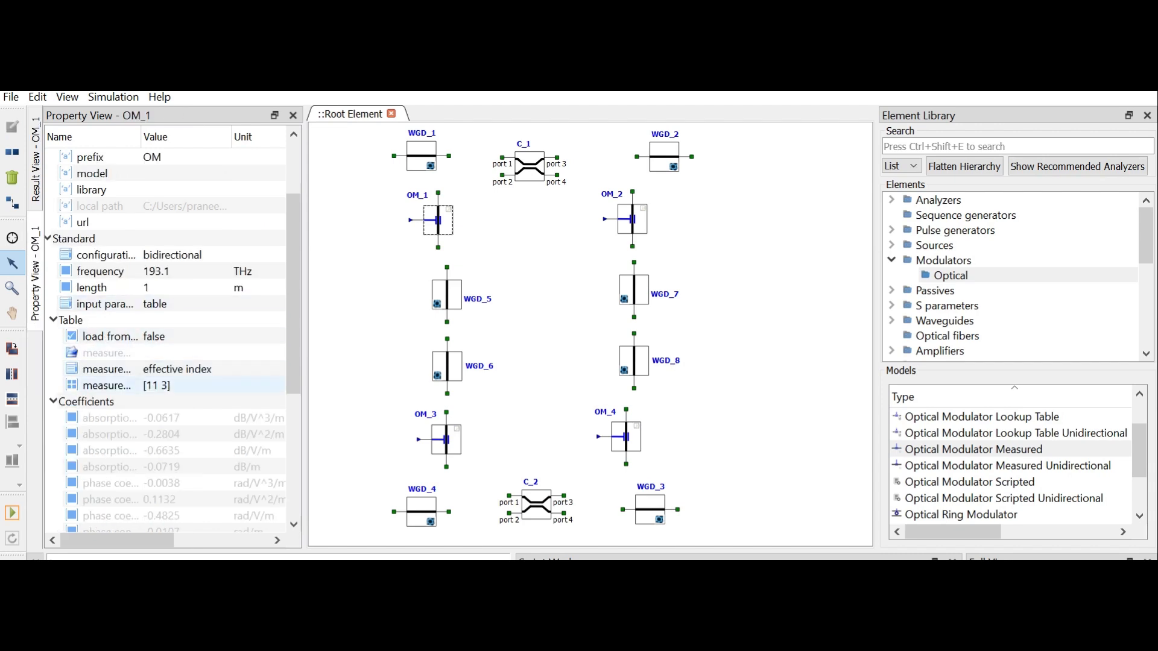
{"action": "left_click", "coordinate": [181, 385]}
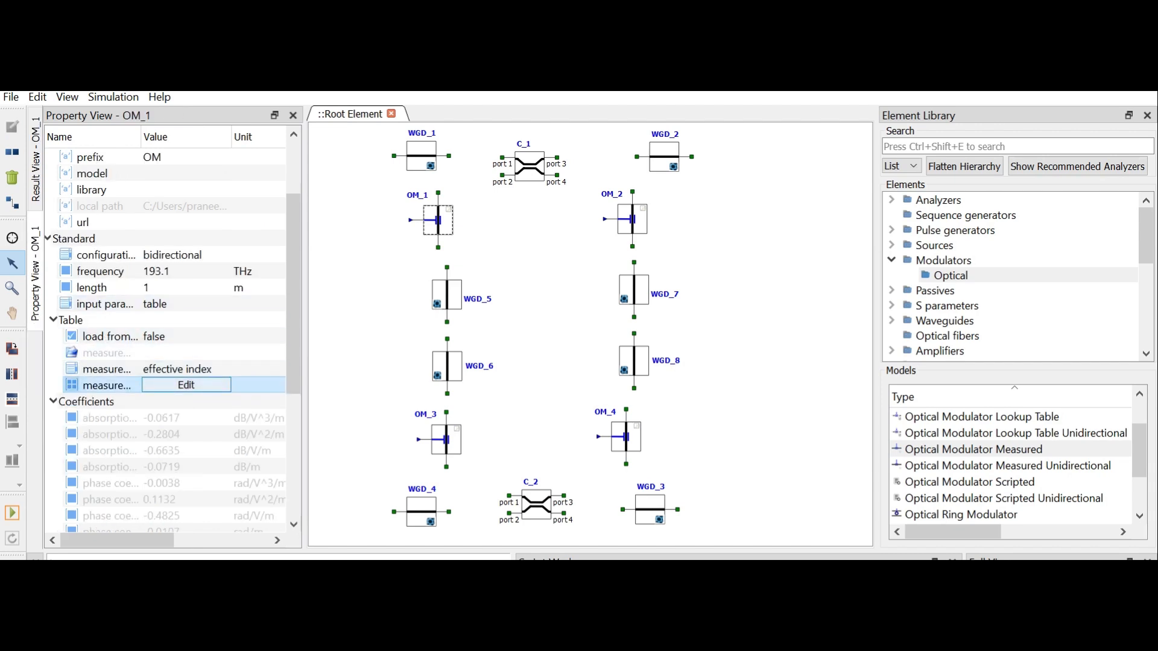
{"action": "left_click", "coordinate": [186, 385]}
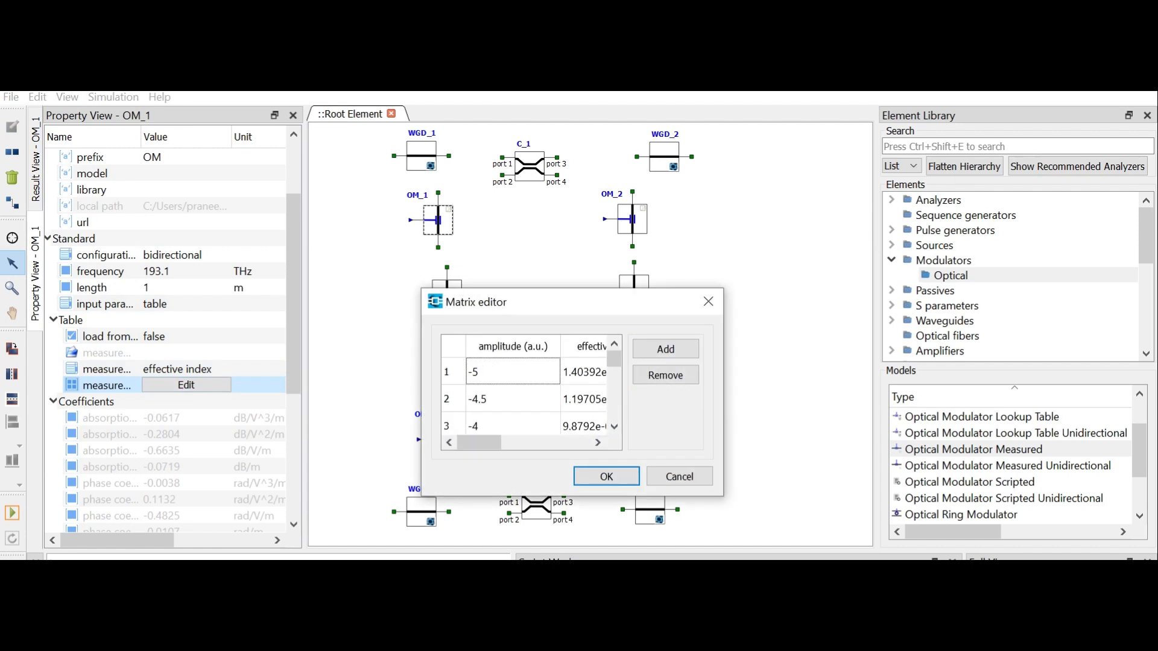
{"action": "left_click", "coordinate": [607, 476]}
Step: Enable loading from file for modulator OM_1 and load Delta_neff_bias from PN Junction Simulations as its measurement file
{"action": "left_click", "coordinate": [186, 337]}
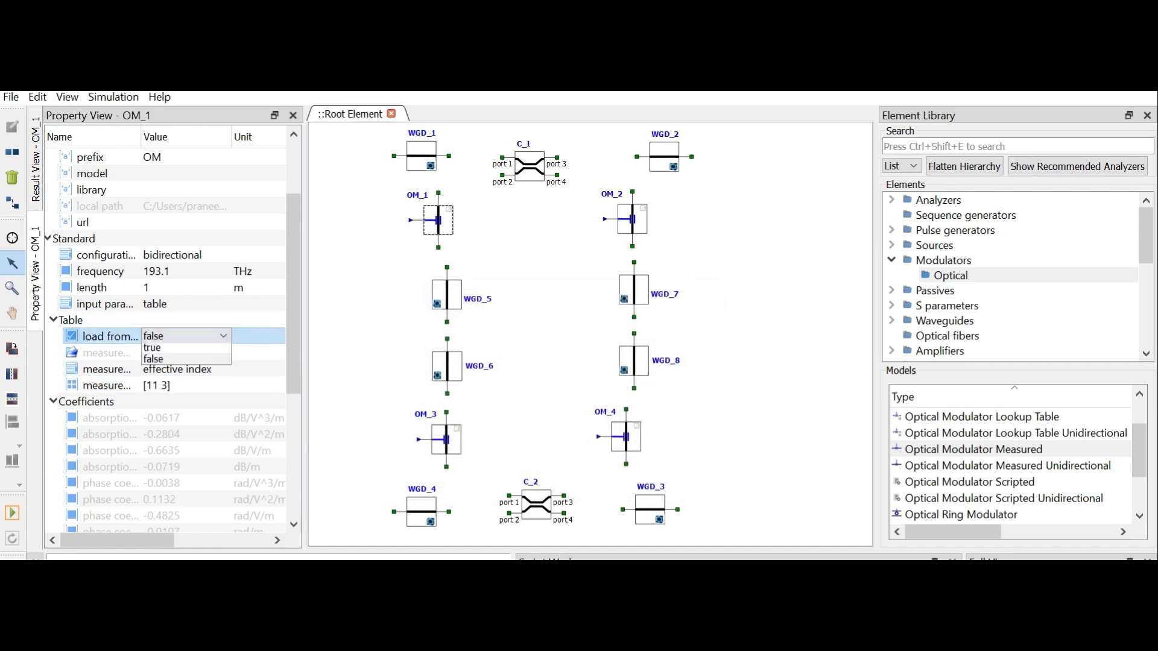
{"action": "left_click", "coordinate": [152, 349]}
{"action": "left_click", "coordinate": [181, 353]}
{"action": "left_click", "coordinate": [187, 353]}
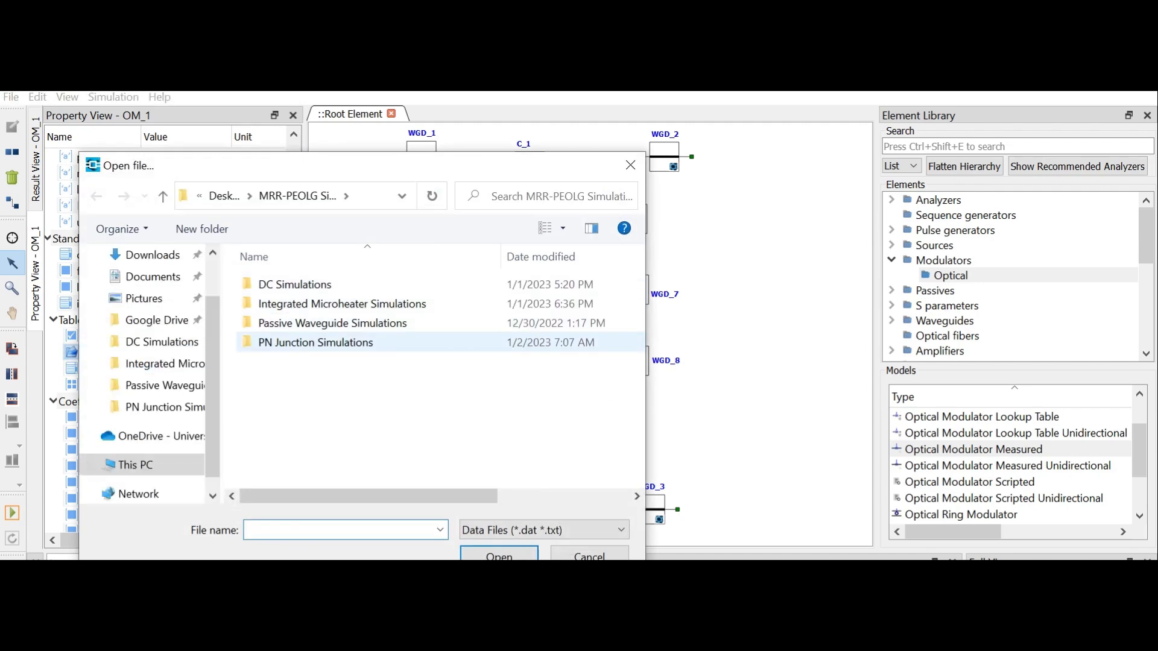
{"action": "left_click", "coordinate": [338, 342]}
{"action": "double_click", "coordinate": [338, 342]}
{"action": "left_click", "coordinate": [296, 323]}
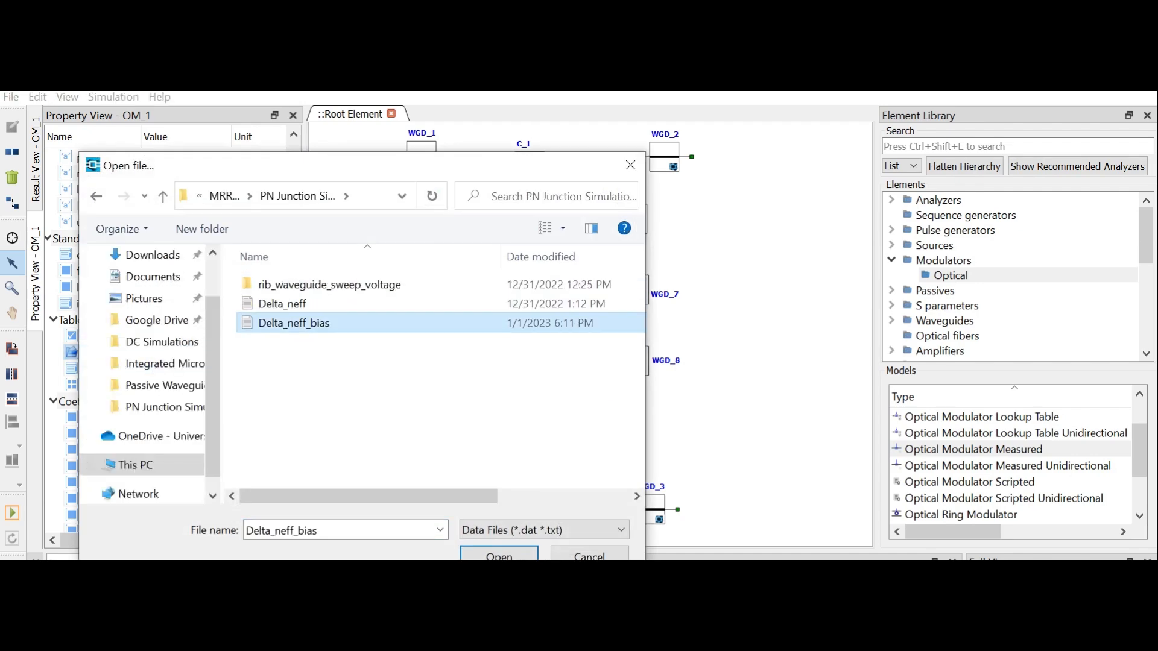
{"action": "left_click", "coordinate": [499, 554]}
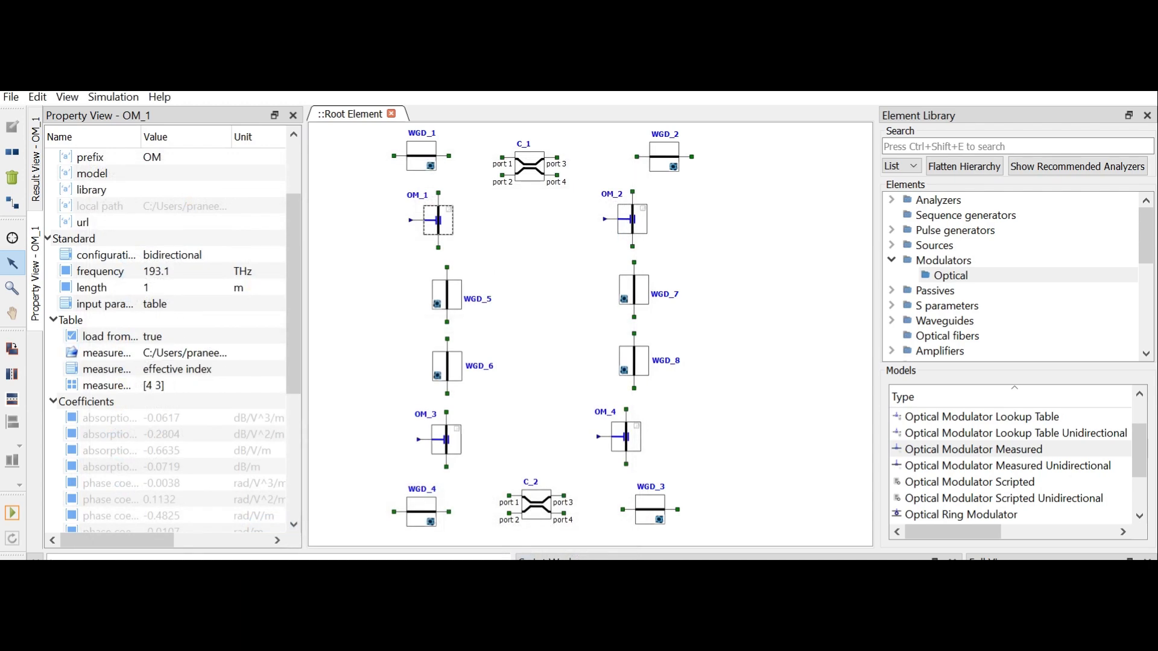
Step: Enable loading from file for modulator OM_2 and load Delta_neff_bias from PN Junction Simulations as its measurement file
{"action": "left_click", "coordinate": [632, 220]}
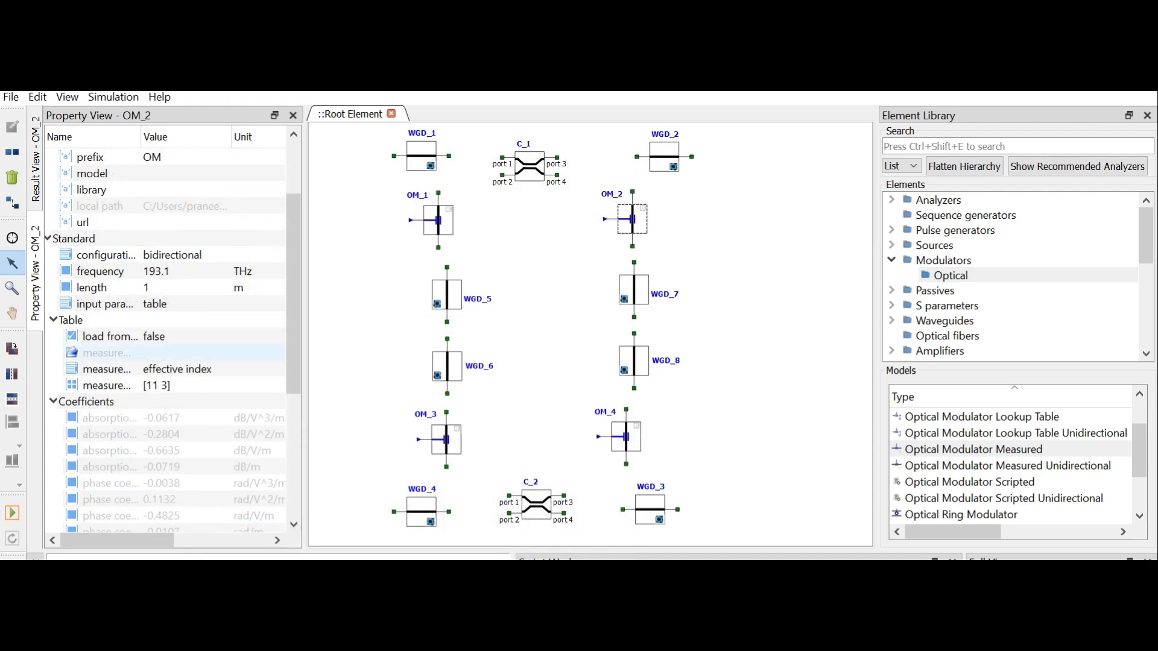
{"action": "double_click", "coordinate": [186, 337]}
{"action": "left_click", "coordinate": [153, 349]}
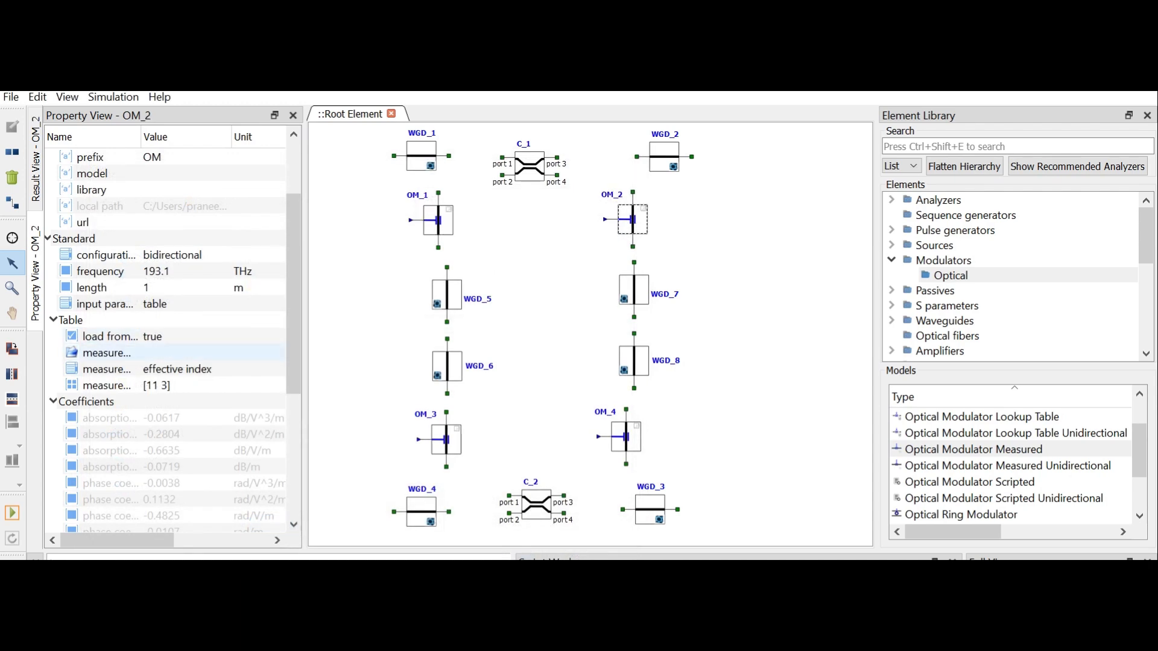
{"action": "left_click", "coordinate": [186, 353]}
{"action": "left_click", "coordinate": [185, 352]}
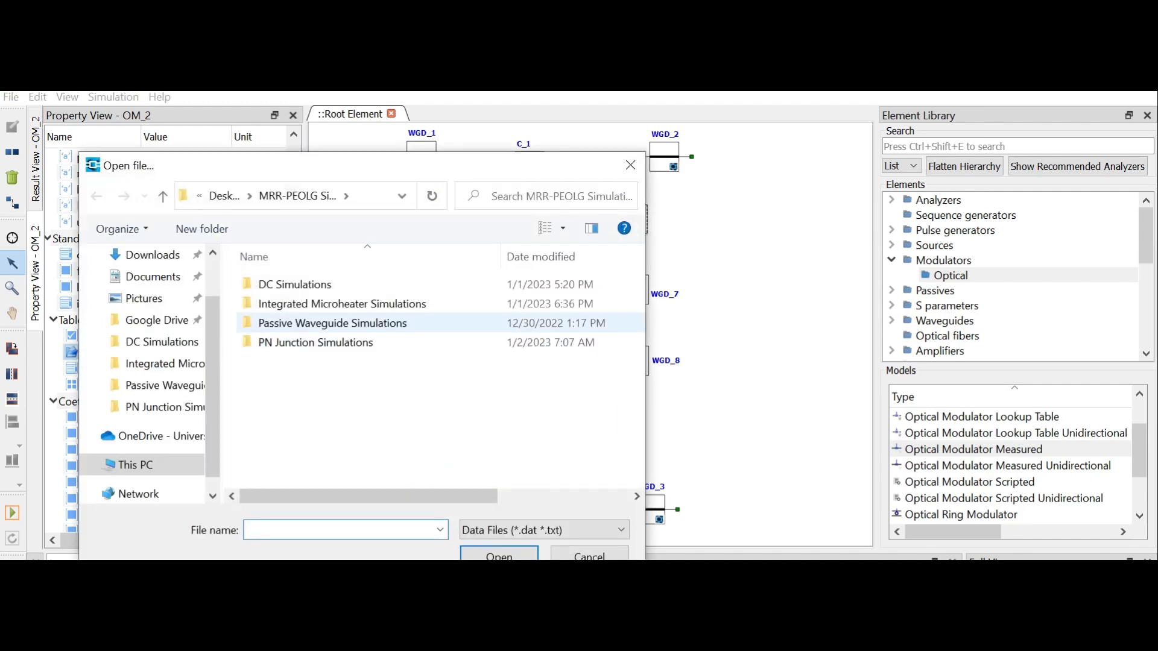
{"action": "double_click", "coordinate": [301, 341]}
{"action": "left_click", "coordinate": [293, 323]}
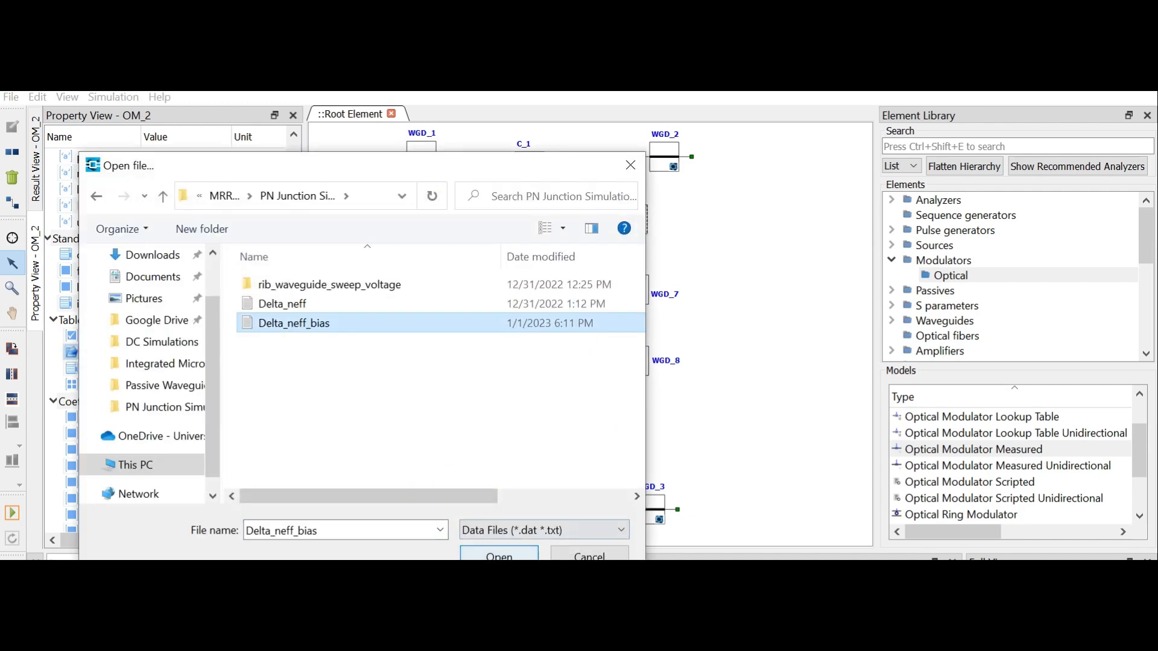
{"action": "left_click", "coordinate": [499, 556]}
{"action": "left_click", "coordinate": [538, 338]}
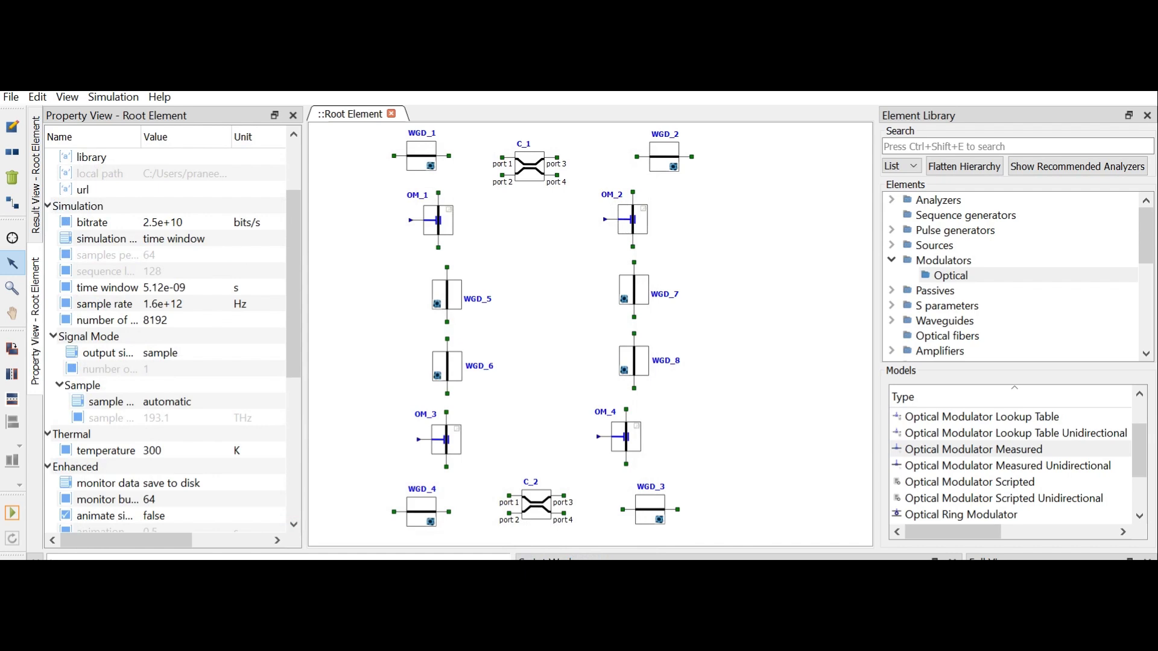
Step: Load Bent Waveguide Active FB.ldf from PN Junction Simulations as the ldf file of waveguide WGD_5
{"action": "left_click", "coordinate": [447, 295]}
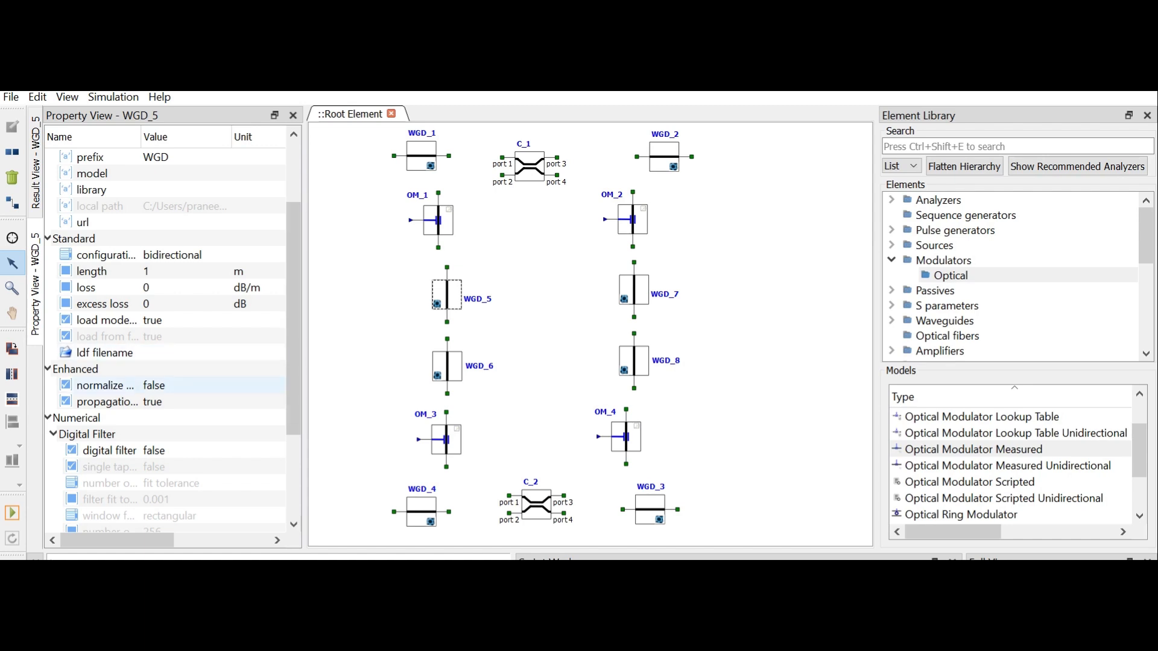
{"action": "left_click", "coordinate": [187, 353]}
{"action": "left_click", "coordinate": [187, 352]}
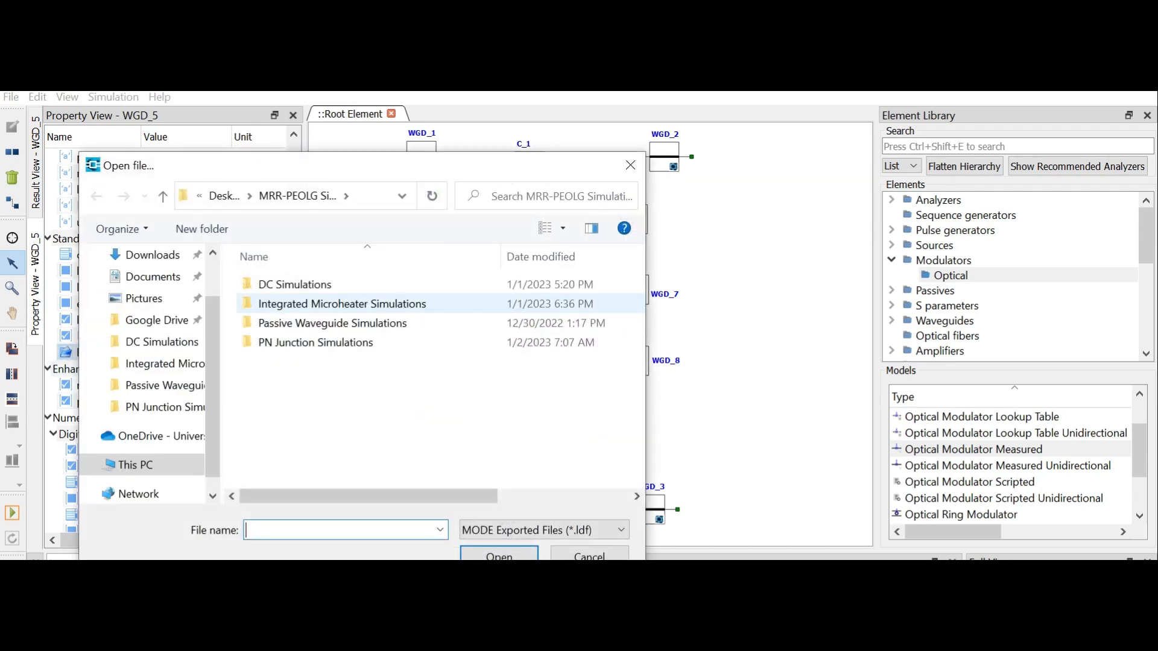
{"action": "double_click", "coordinate": [314, 342]}
{"action": "left_click", "coordinate": [327, 304]}
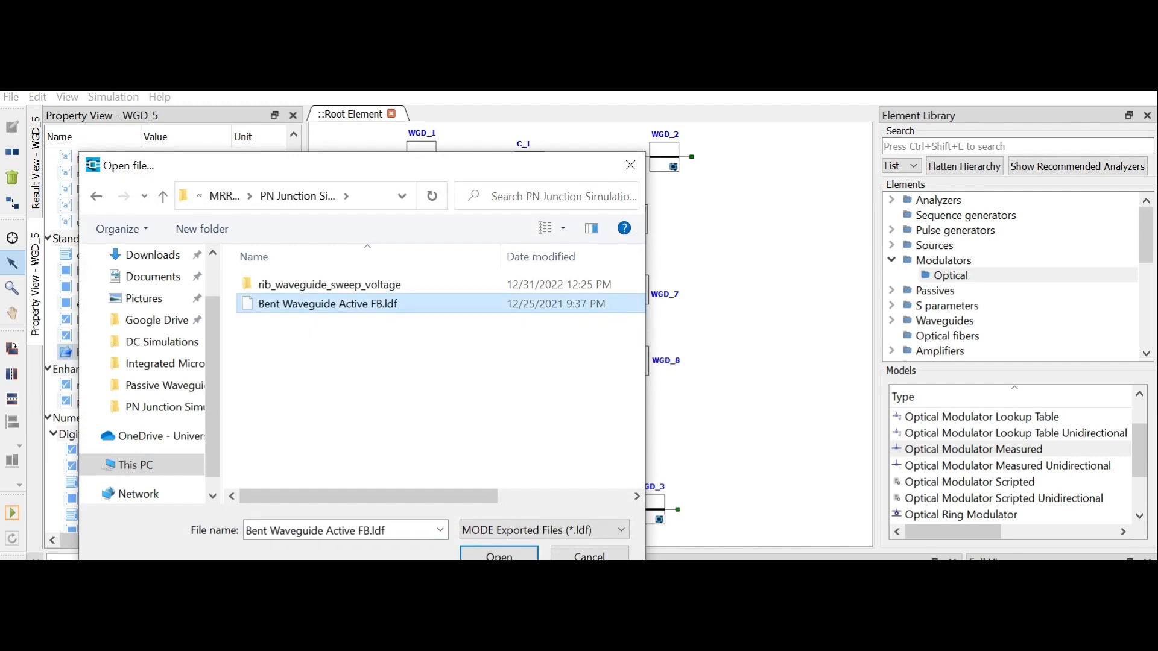
{"action": "left_click", "coordinate": [499, 555]}
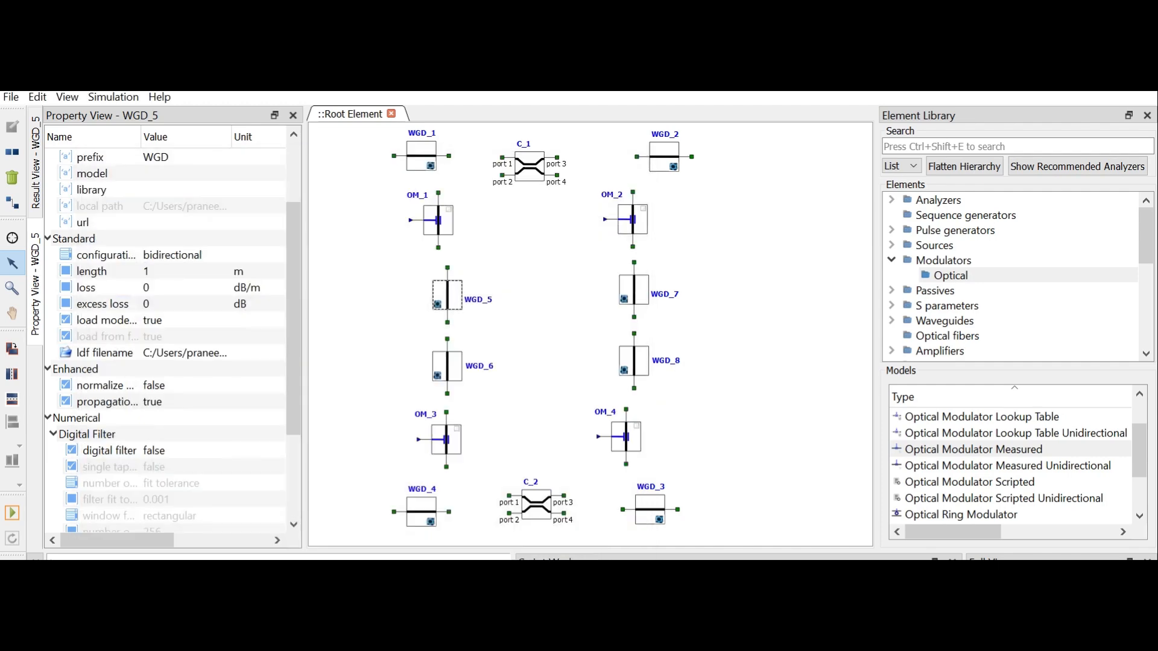
Step: Load Bent Waveguide Active FB.ldf from PN Junction Simulations as the ldf file of waveguide WGD_7
{"action": "left_click", "coordinate": [634, 290]}
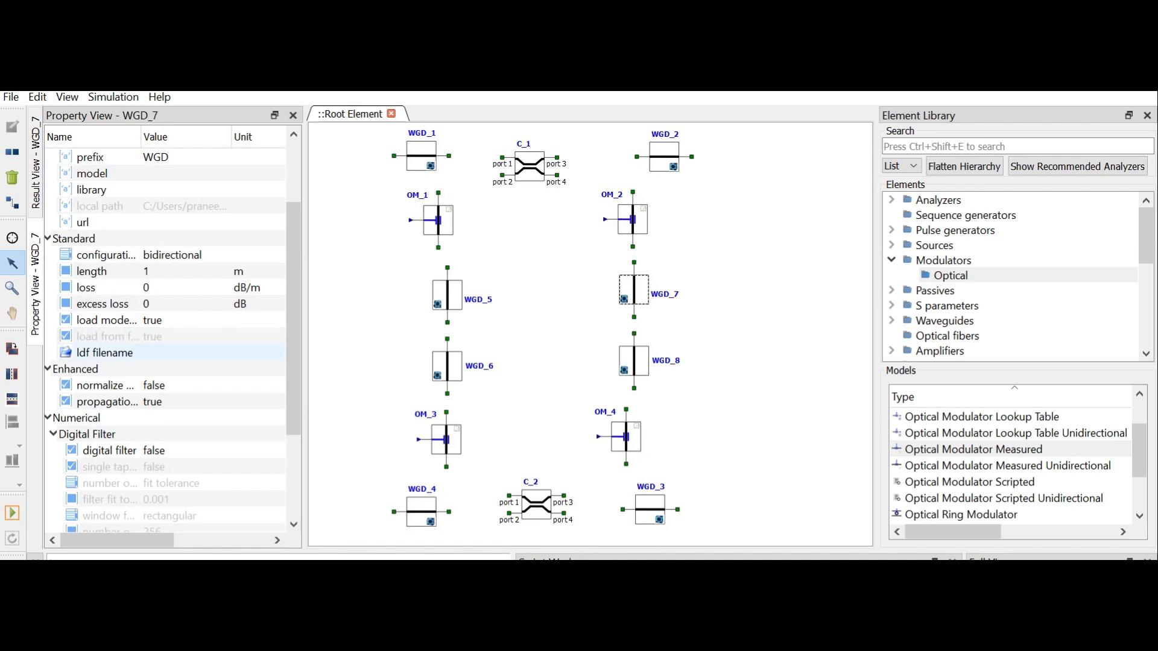
{"action": "left_click", "coordinate": [186, 352]}
{"action": "left_click", "coordinate": [186, 353]}
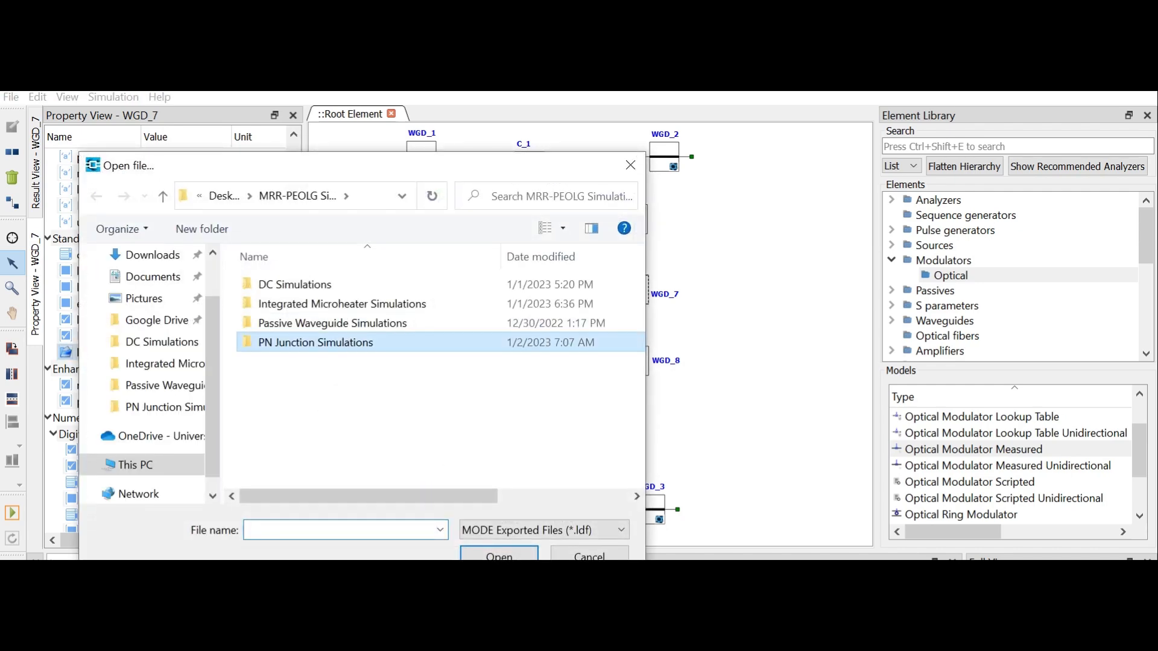
{"action": "double_click", "coordinate": [316, 342]}
{"action": "left_click", "coordinate": [328, 303]}
{"action": "left_click", "coordinate": [500, 555]}
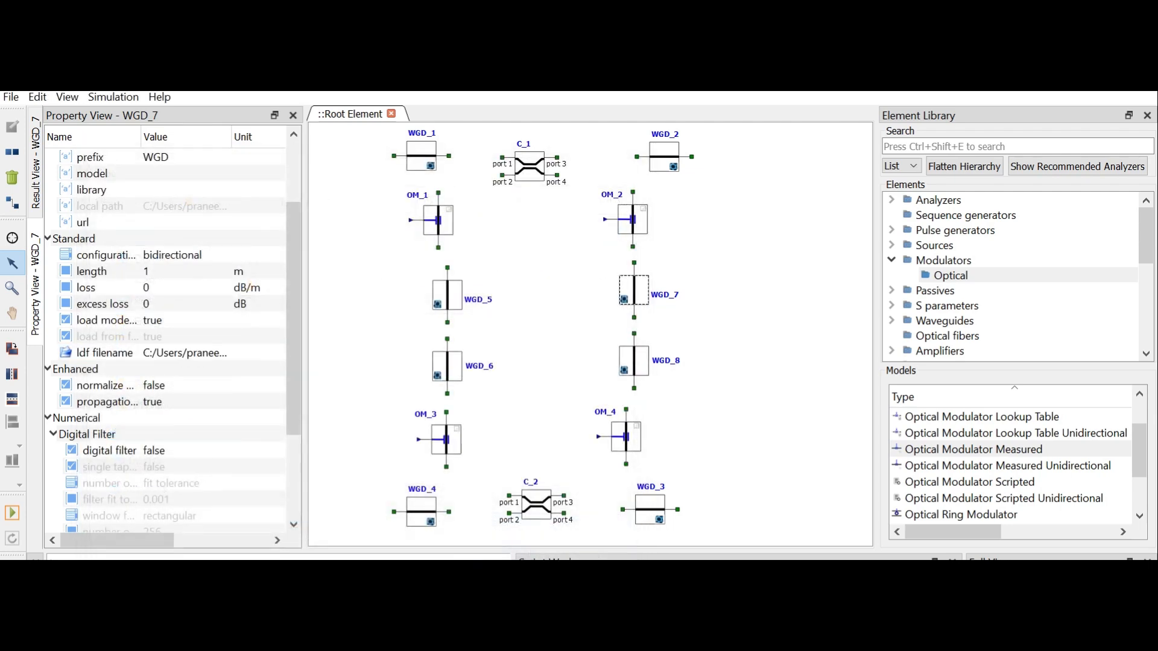
{"action": "left_click", "coordinate": [546, 361]}
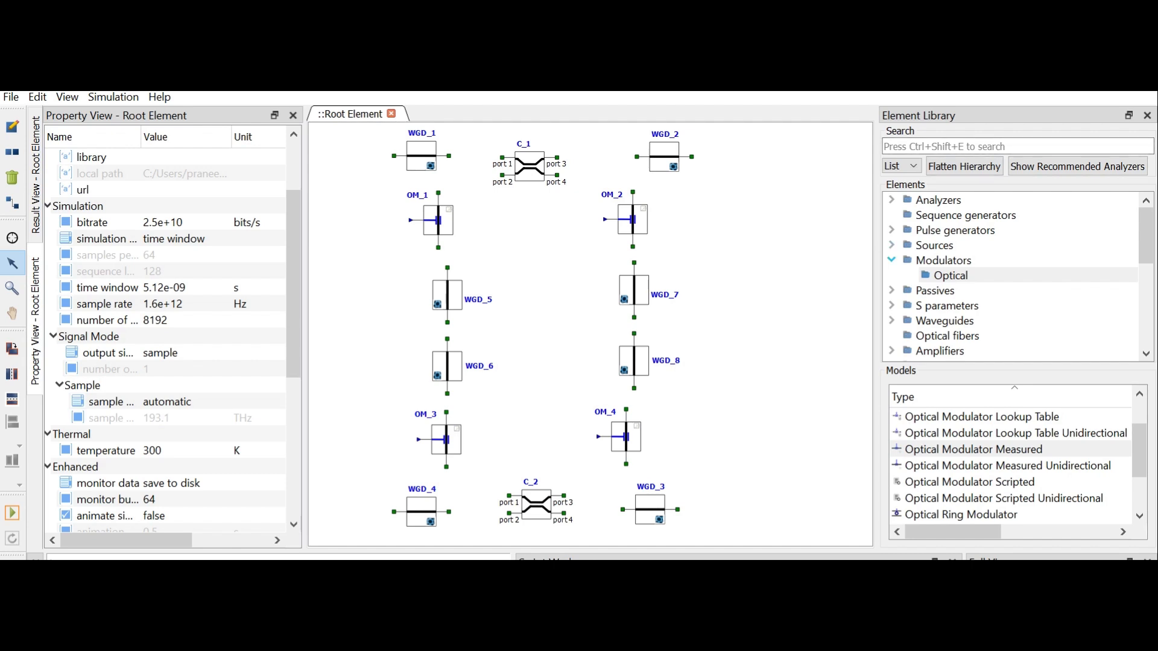
Step: Add a DC Source from the electrical sources to the schematic and duplicate it, giving one source for each upper modulator
{"action": "left_click", "coordinate": [891, 244]}
{"action": "left_click", "coordinate": [953, 261]}
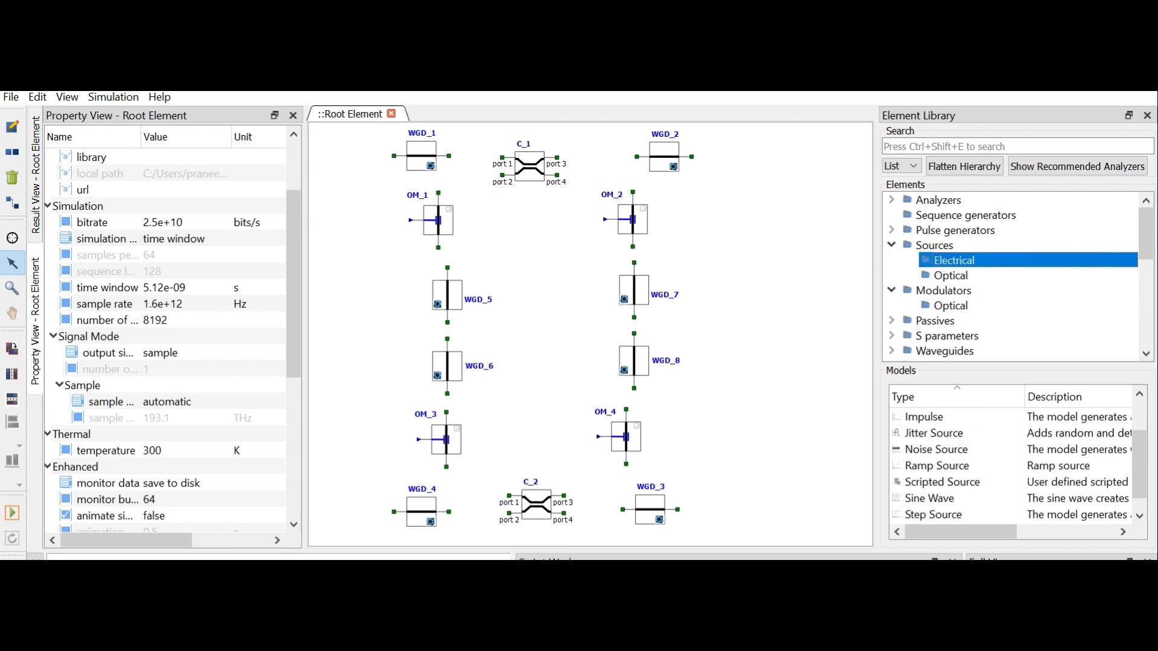
{"action": "scroll", "coordinate": [1076, 433], "scroll_direction": "down", "scroll_amount": 1}
{"action": "scroll", "coordinate": [1077, 433], "scroll_direction": "up", "scroll_amount": 2}
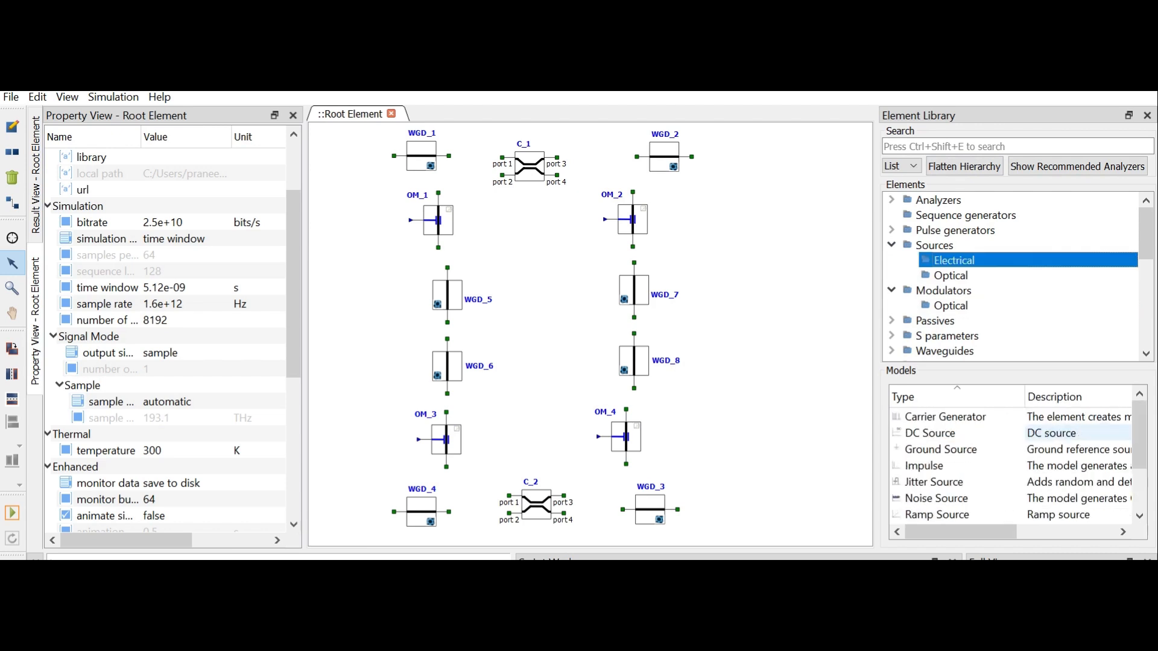
{"action": "scroll", "coordinate": [1076, 433], "scroll_direction": "down", "scroll_amount": 2}
{"action": "scroll", "coordinate": [1076, 433], "scroll_direction": "up", "scroll_amount": 2}
{"action": "left_click", "coordinate": [1076, 433]}
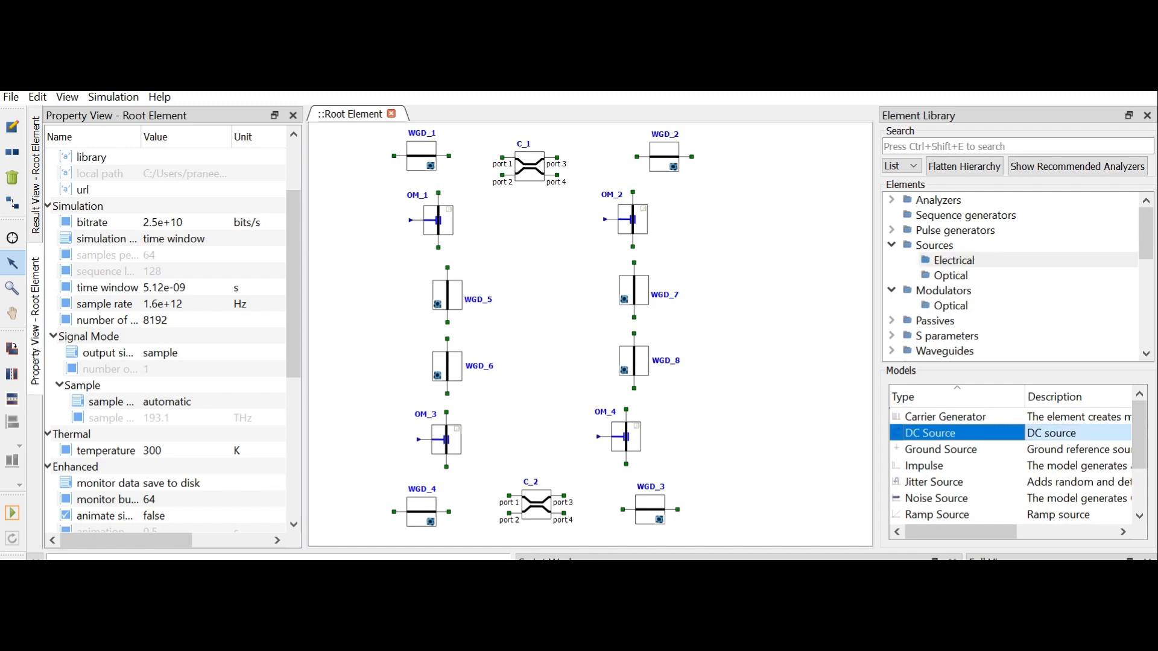
{"action": "left_click_drag", "start_coordinate": [930, 433], "coordinate": [731, 228]}
{"action": "key", "text": "ctrl+d"}
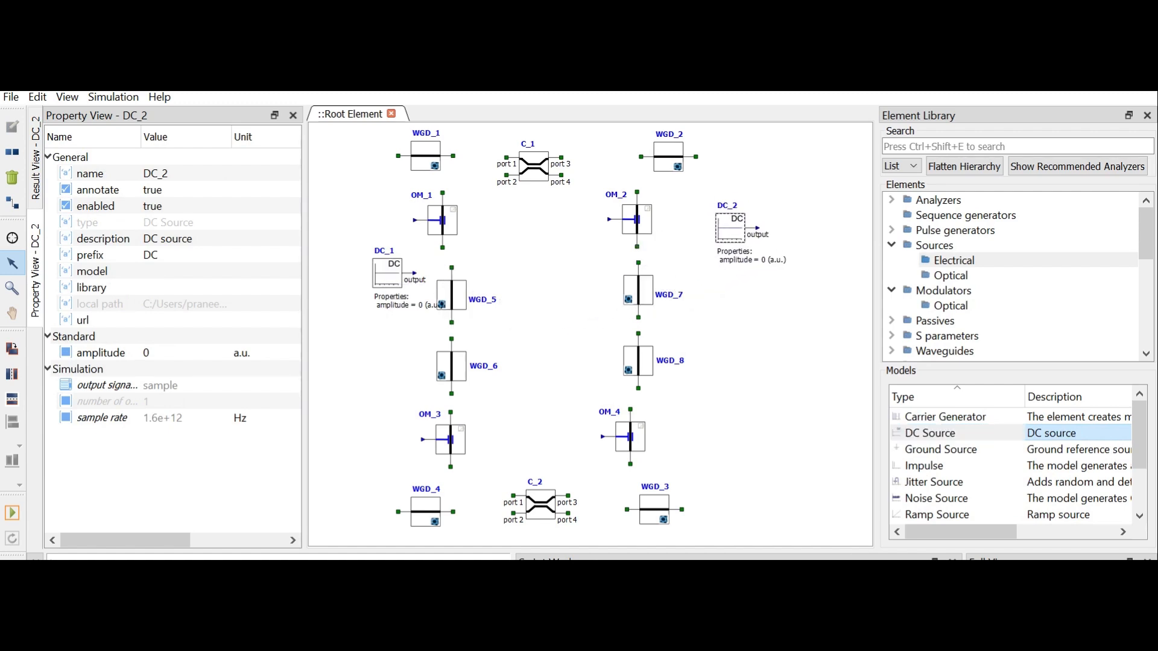
Step: Rotate modulator OM_2 by 180 degrees so its input faces DC_2, and move DC_1 beside OM_1's input
{"action": "left_click", "coordinate": [637, 220]}
{"action": "key", "text": "ctrl+r"}
{"action": "key", "text": "ctrl+r"}
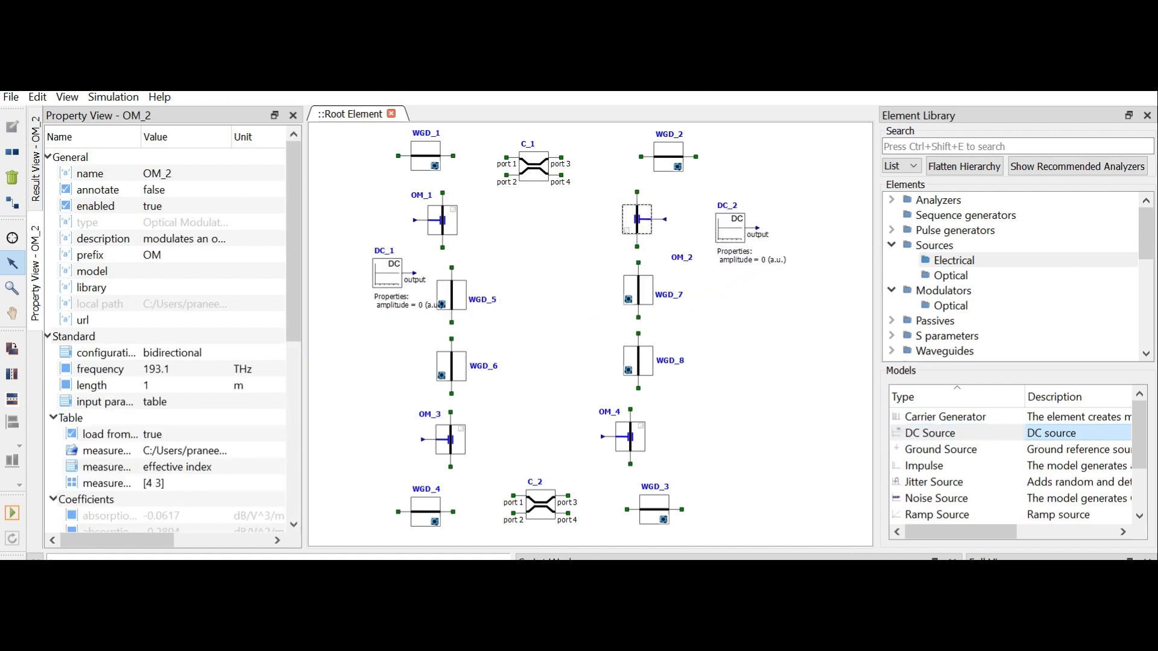
{"action": "left_click", "coordinate": [692, 234]}
{"action": "left_click_drag", "start_coordinate": [387, 273], "coordinate": [365, 217]}
{"action": "left_click", "coordinate": [381, 278]}
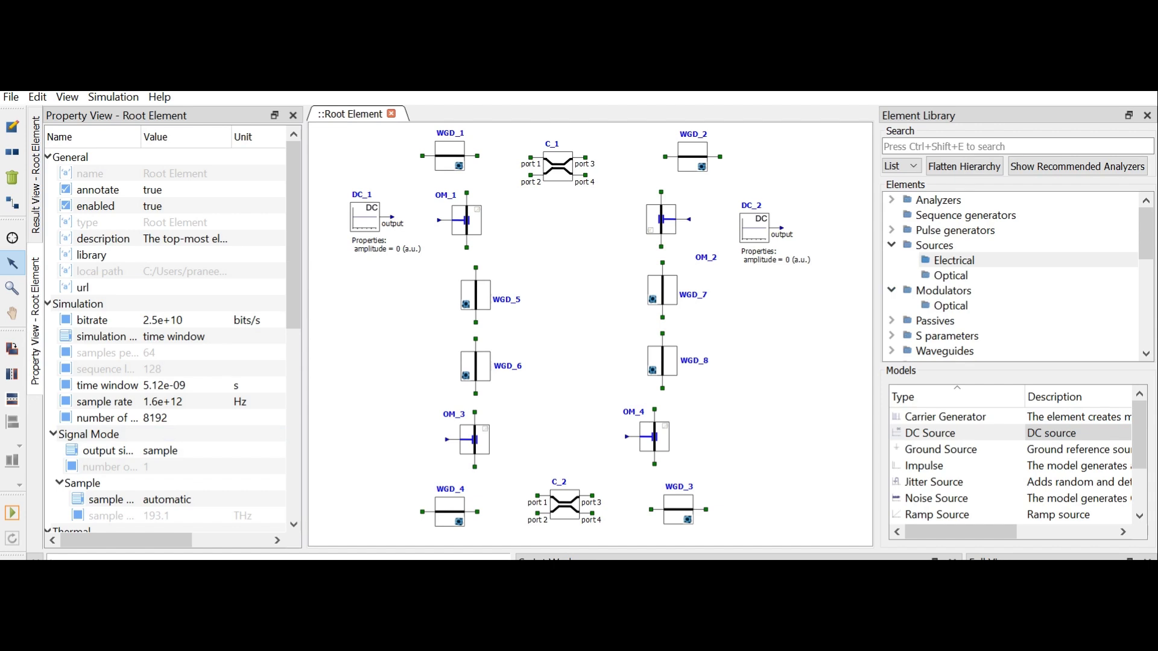
Step: Enable loading from file for modulator OM_3 and load Temp_neff from Integrated Microheater Simulations as its measurement file
{"action": "left_click", "coordinate": [474, 440]}
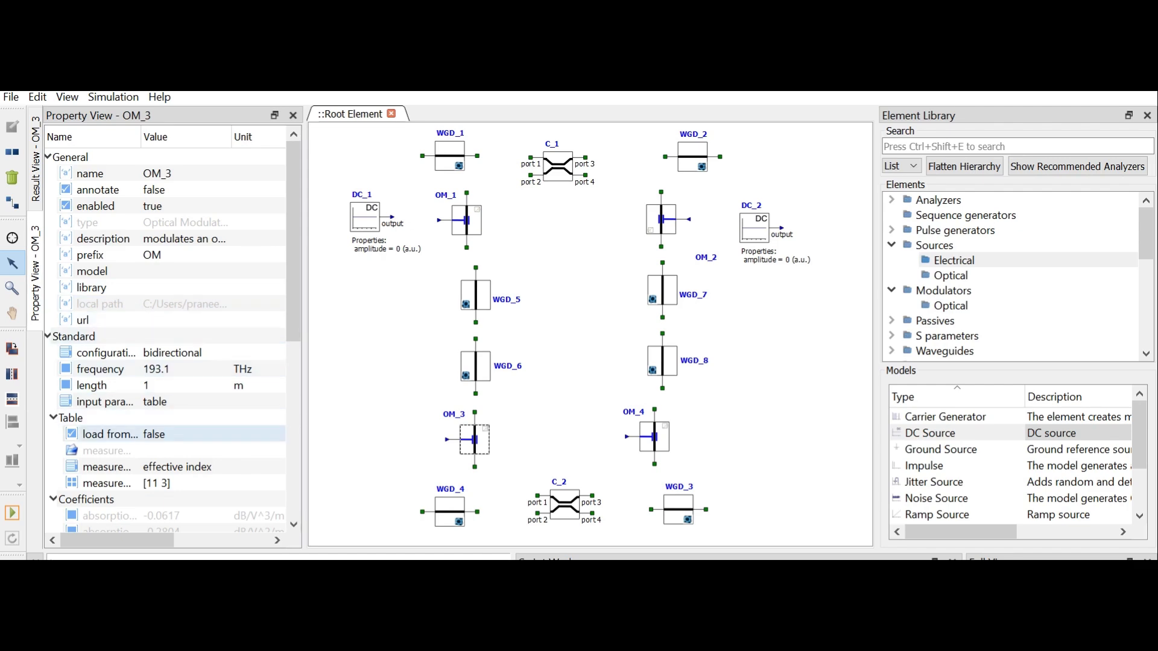
{"action": "left_click", "coordinate": [154, 434]}
{"action": "left_click", "coordinate": [154, 452]}
{"action": "left_click", "coordinate": [181, 450]}
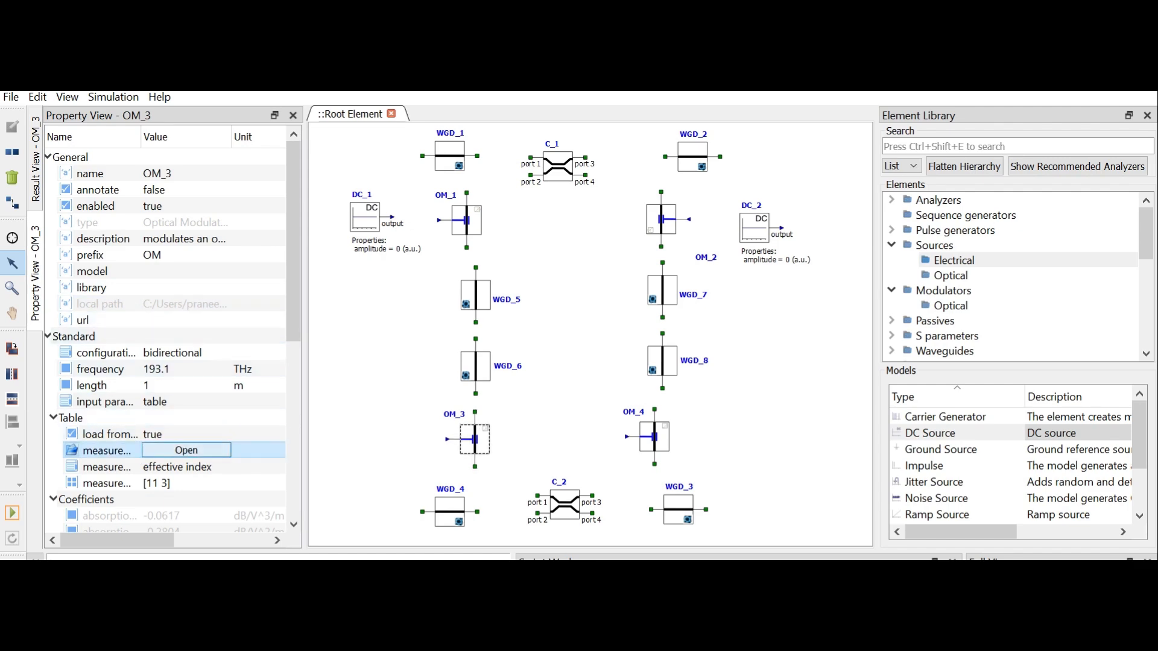
{"action": "left_click", "coordinate": [181, 451]}
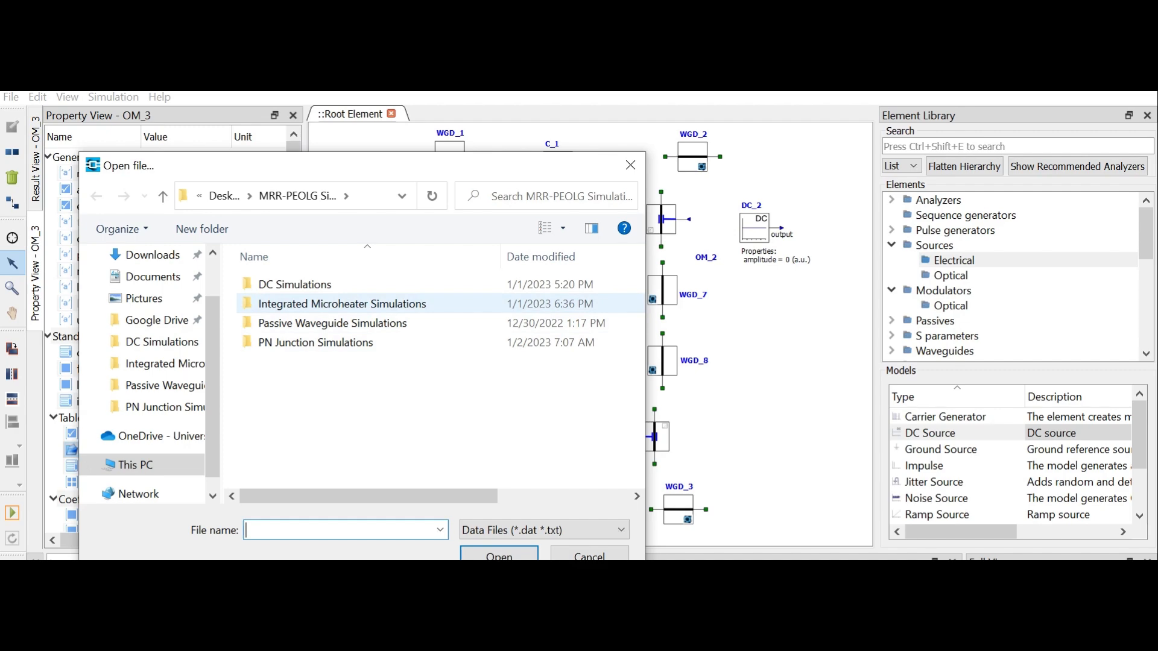
{"action": "double_click", "coordinate": [342, 303]}
{"action": "left_click", "coordinate": [283, 324]}
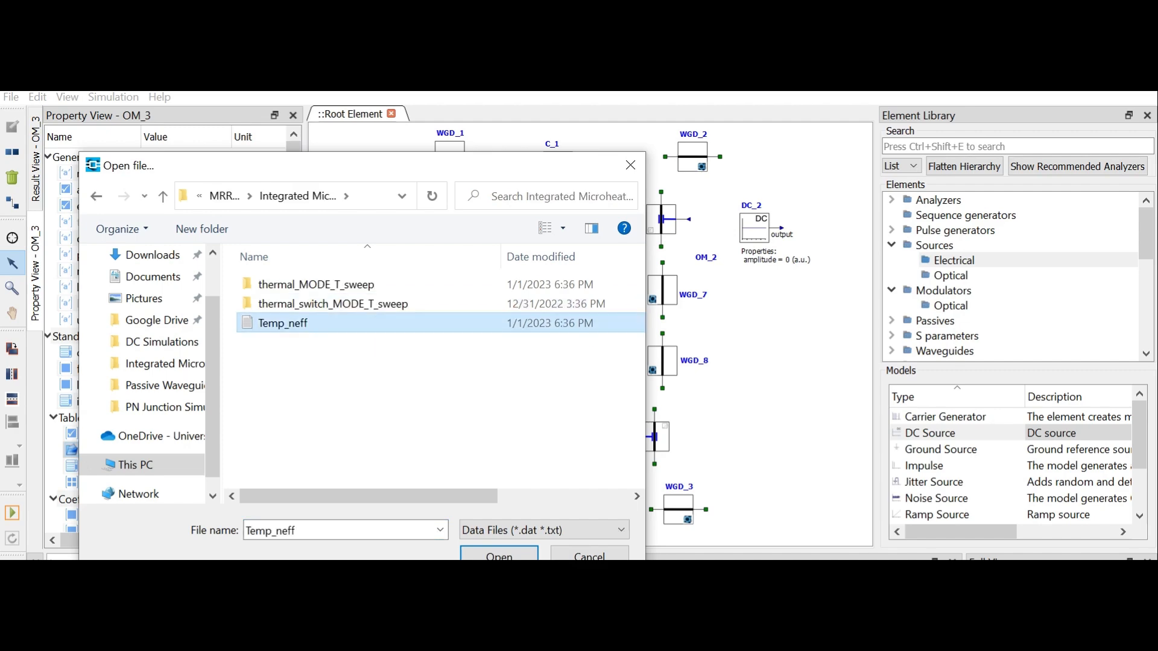
{"action": "left_click", "coordinate": [499, 555]}
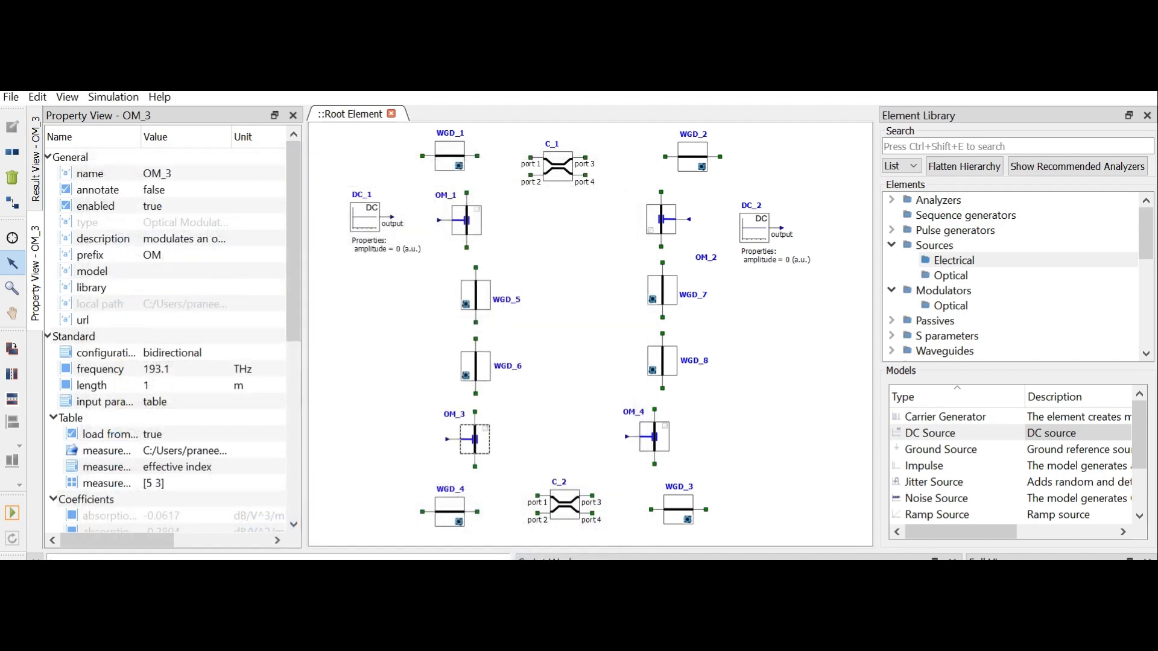
Step: Enable loading from file for modulator OM_4 and load Temp_neff from Integrated Microheater Simulations as its measurement file
{"action": "left_click", "coordinate": [654, 436]}
{"action": "left_click", "coordinate": [181, 434]}
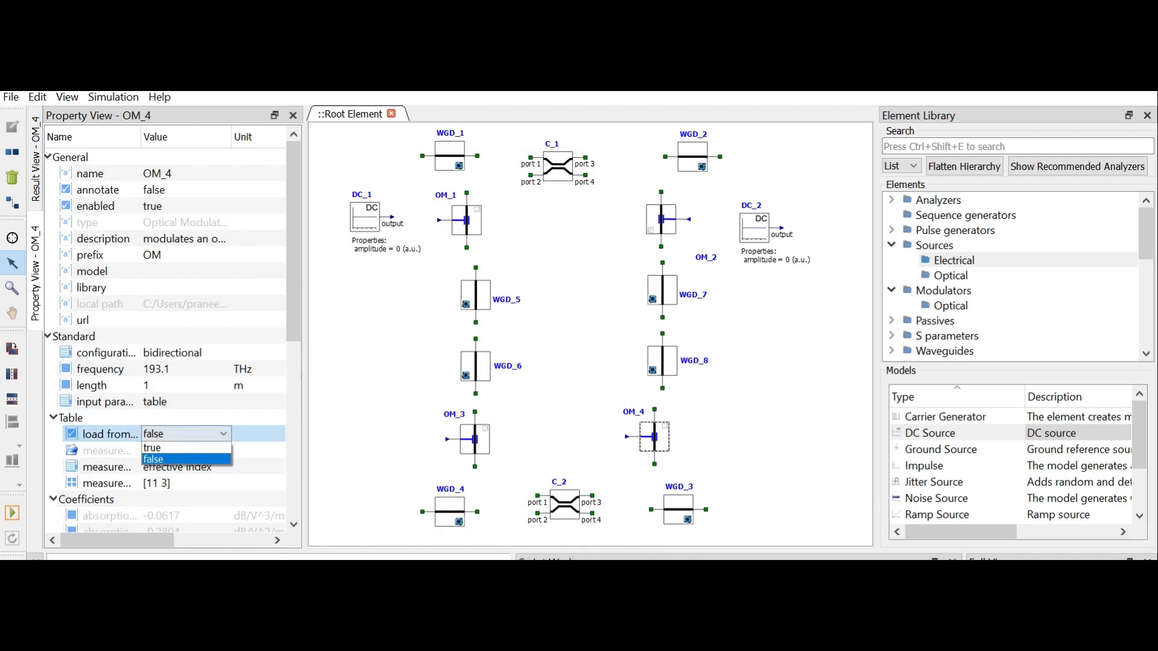
{"action": "left_click", "coordinate": [175, 448]}
{"action": "left_click", "coordinate": [185, 451]}
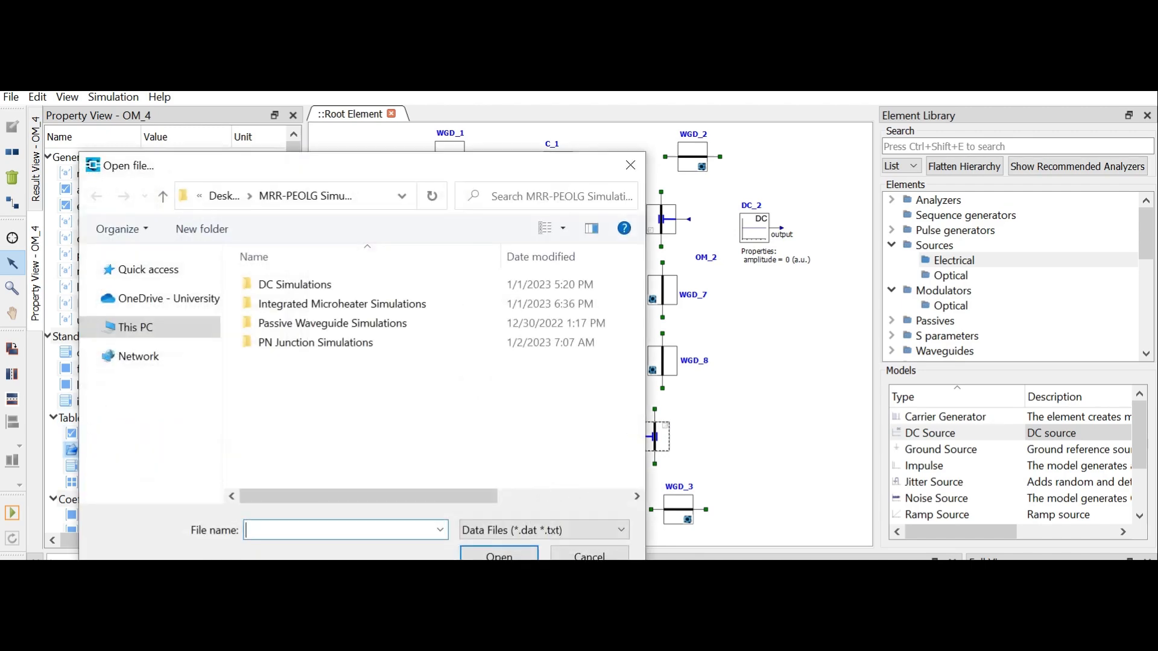
{"action": "double_click", "coordinate": [338, 304]}
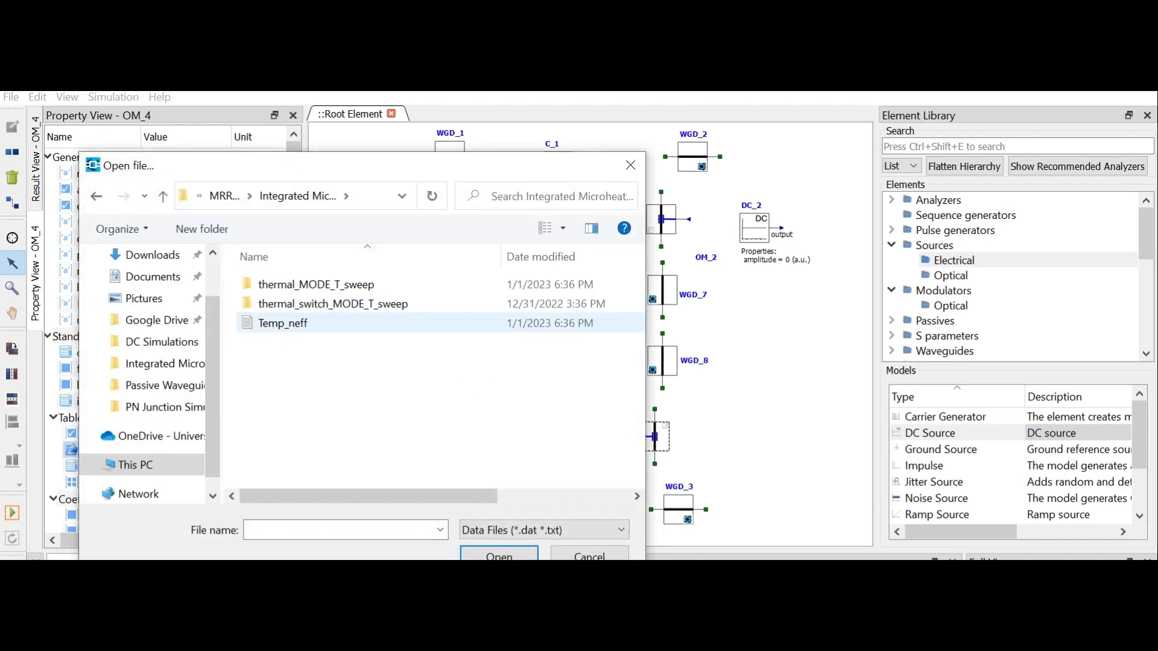
{"action": "left_click", "coordinate": [277, 323]}
{"action": "left_click", "coordinate": [500, 554]}
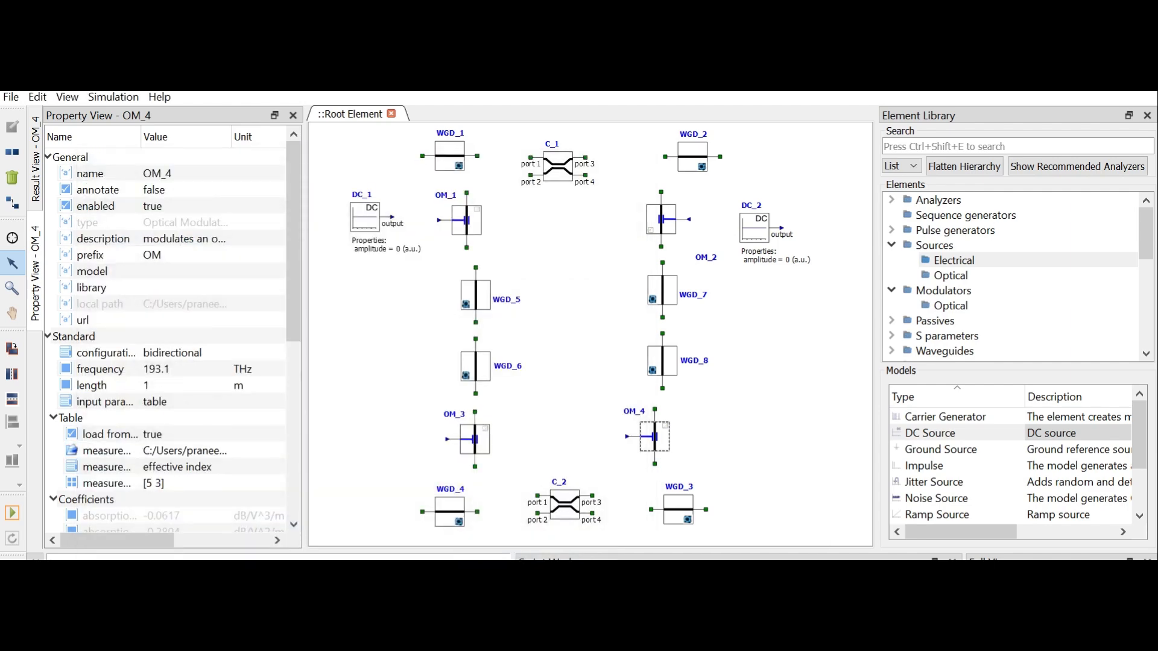
{"action": "left_click", "coordinate": [561, 410]}
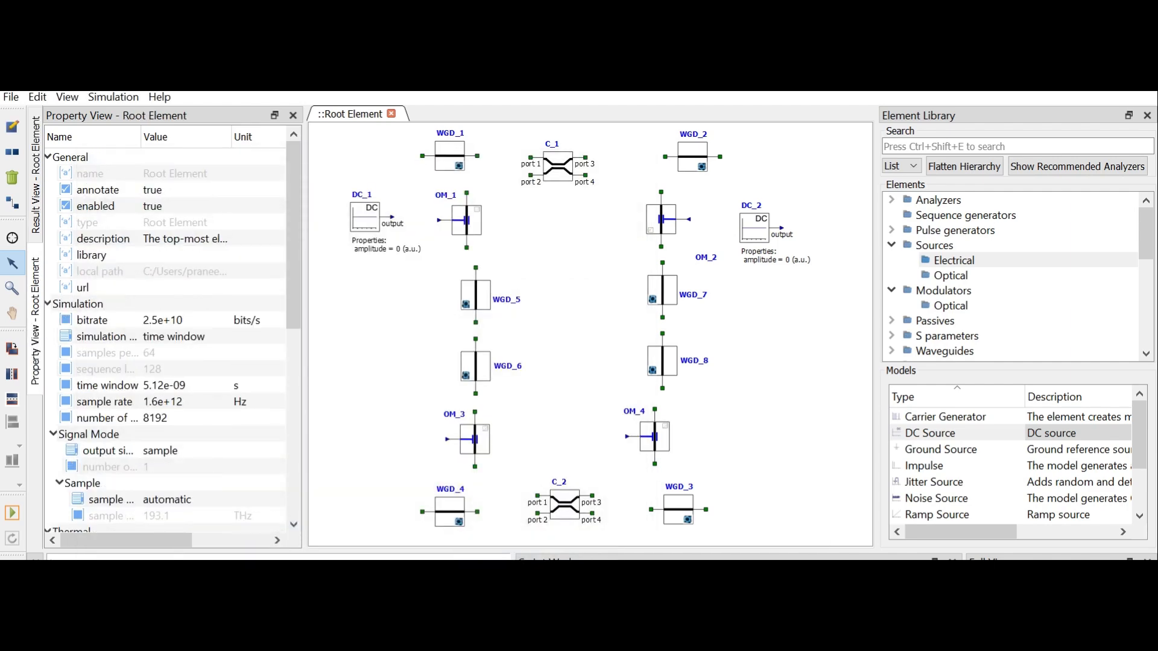
Step: Load Bent Waveguide Active FB.ldf from PN Junction Simulations as the ldf file of waveguide WGD_6
{"action": "left_click", "coordinate": [476, 366]}
{"action": "left_click", "coordinate": [662, 361]}
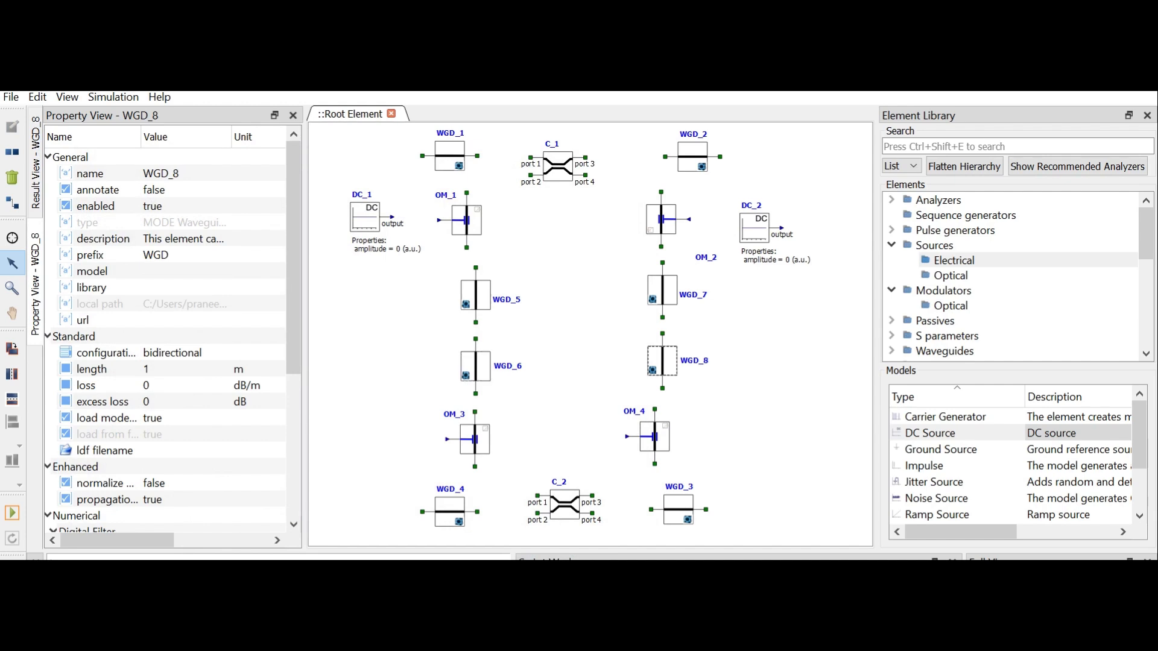
{"action": "left_click", "coordinate": [476, 367]}
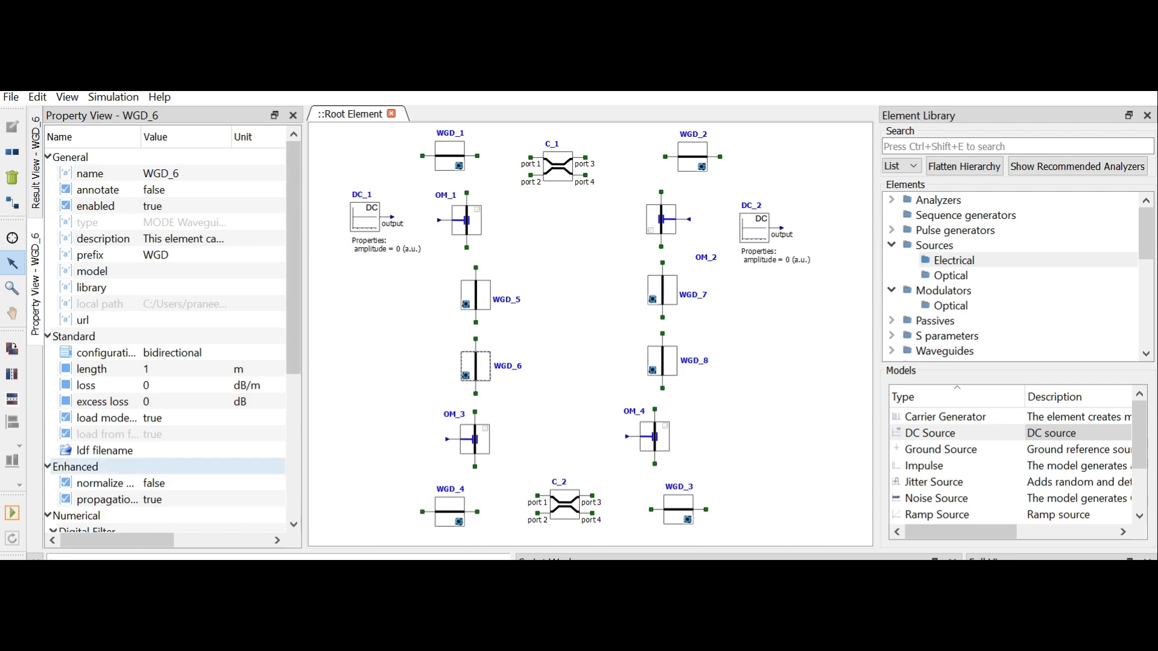
{"action": "left_click", "coordinate": [186, 450]}
{"action": "left_click", "coordinate": [186, 450]}
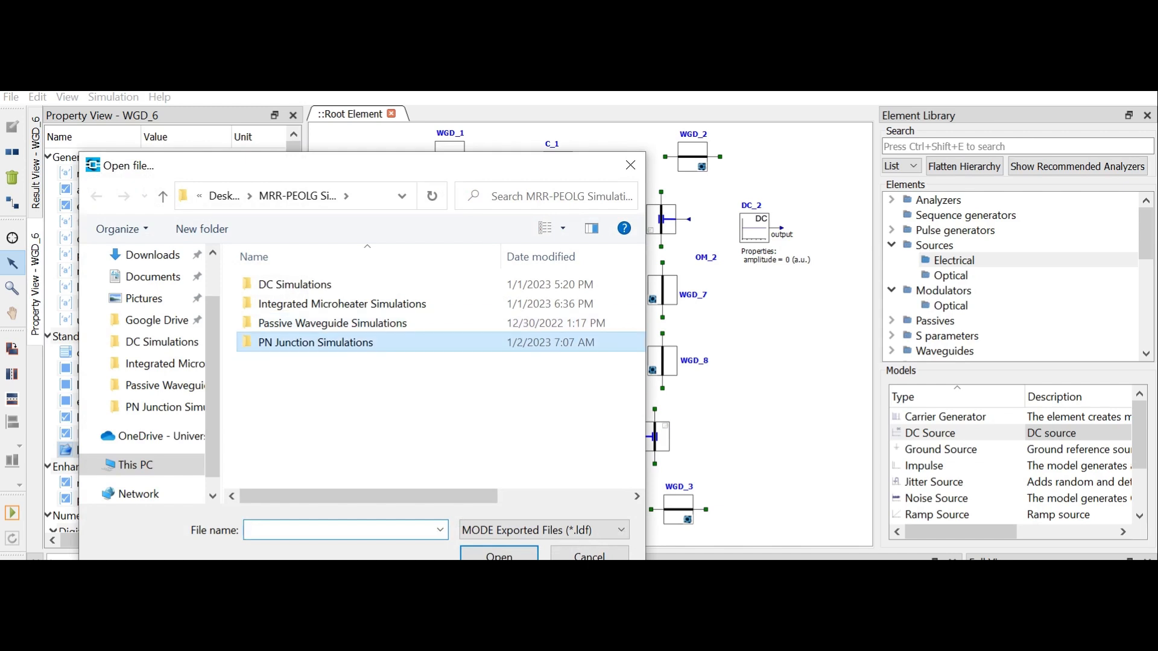
{"action": "double_click", "coordinate": [315, 342]}
{"action": "left_click", "coordinate": [328, 303]}
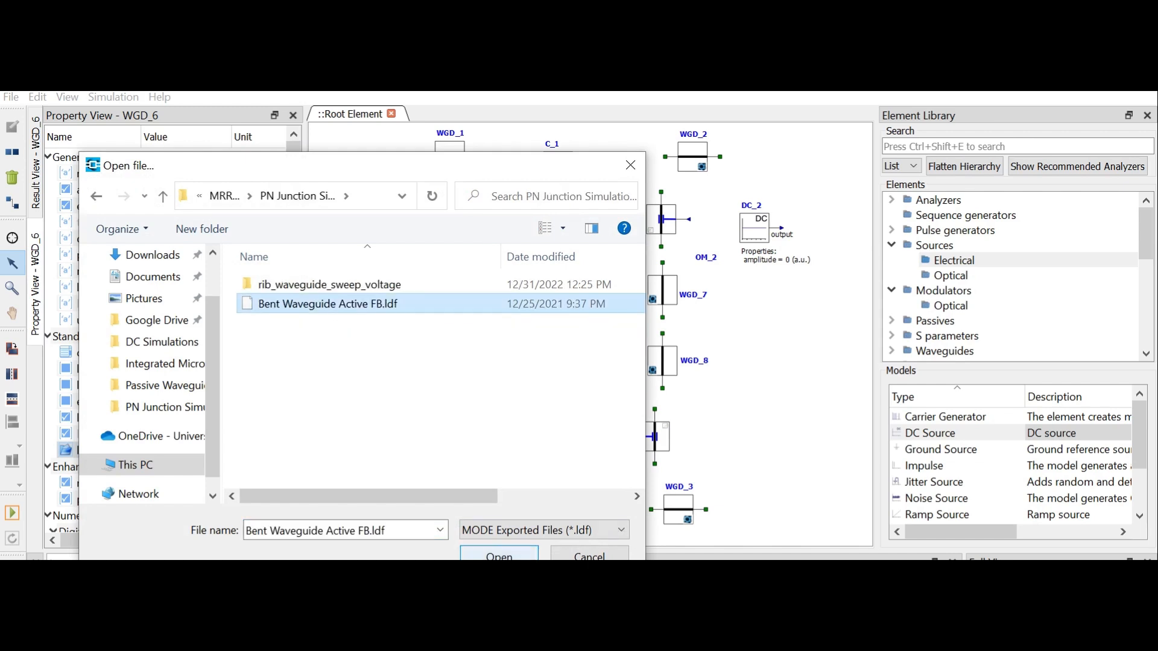
{"action": "left_click", "coordinate": [499, 555]}
Step: Load Bent Waveguide Active FB.ldf from PN Junction Simulations as the ldf file of waveguide WGD_8
{"action": "left_click", "coordinate": [662, 361]}
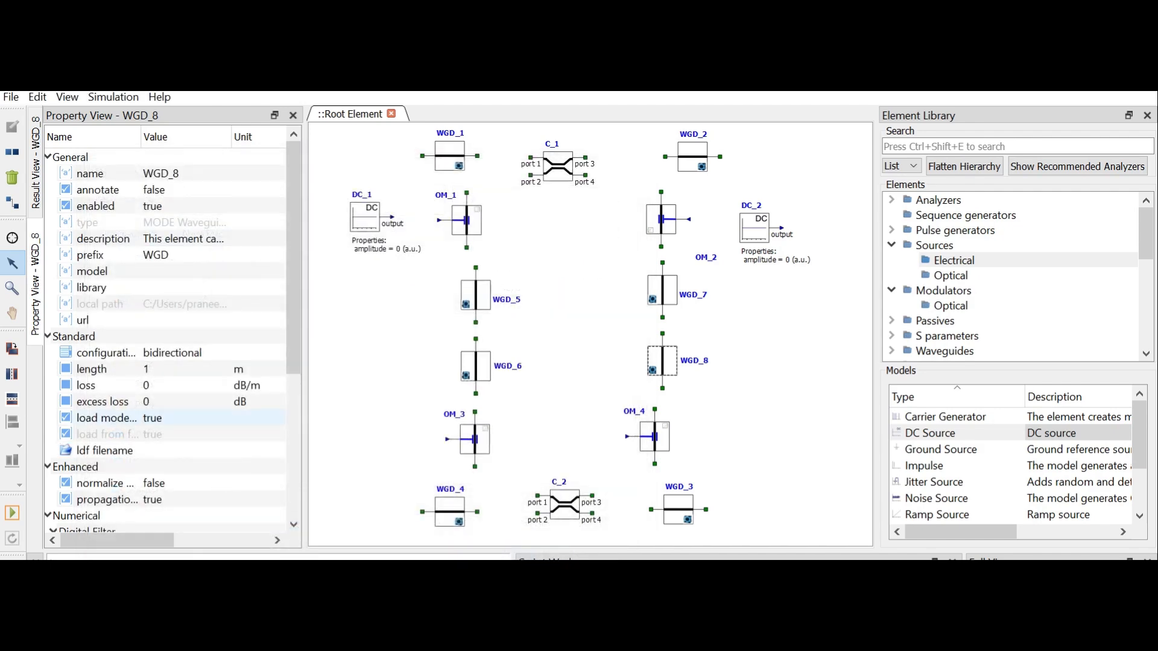
{"action": "left_click", "coordinate": [186, 451]}
{"action": "left_click", "coordinate": [186, 450]}
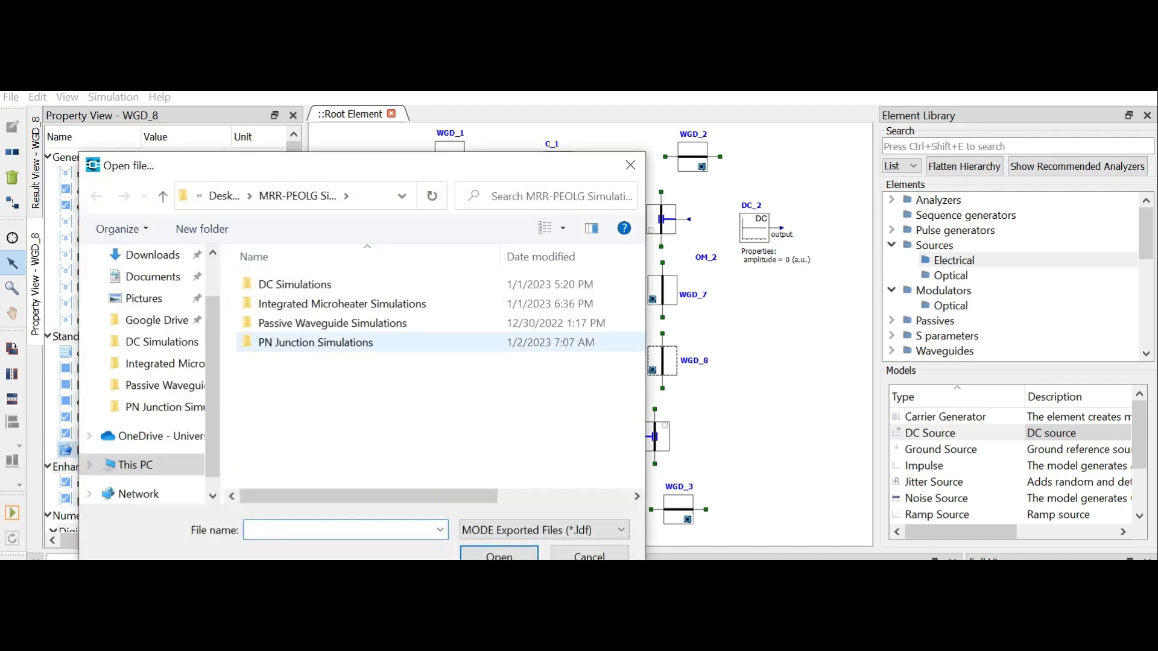
{"action": "double_click", "coordinate": [315, 342]}
{"action": "left_click", "coordinate": [327, 303]}
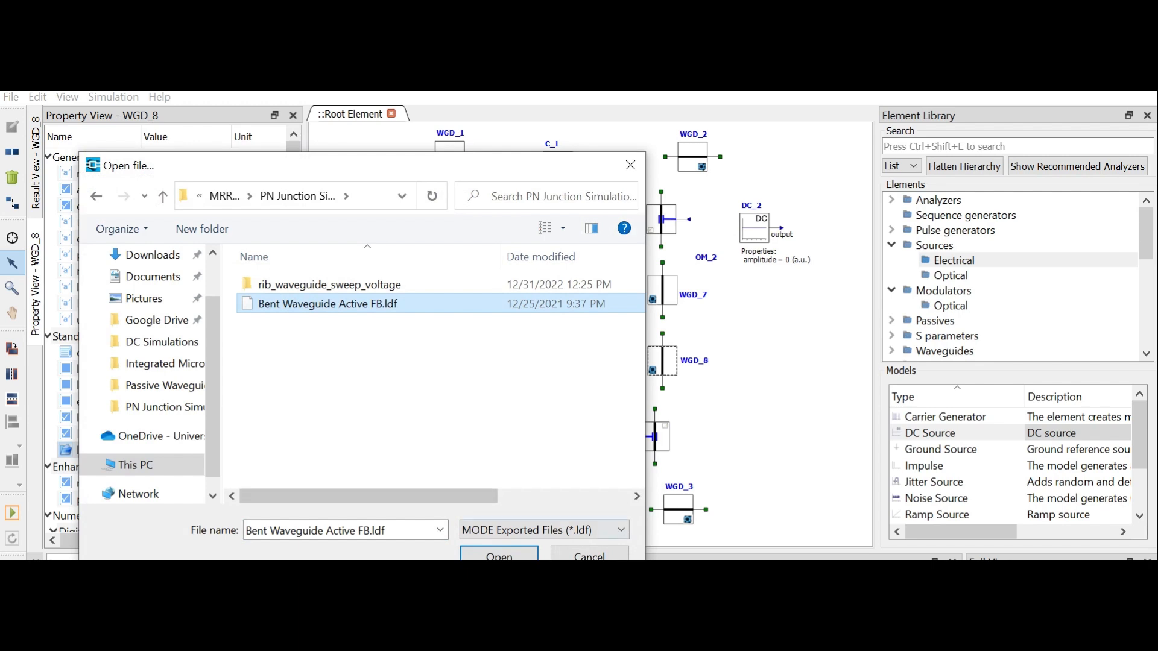
{"action": "left_click", "coordinate": [499, 553]}
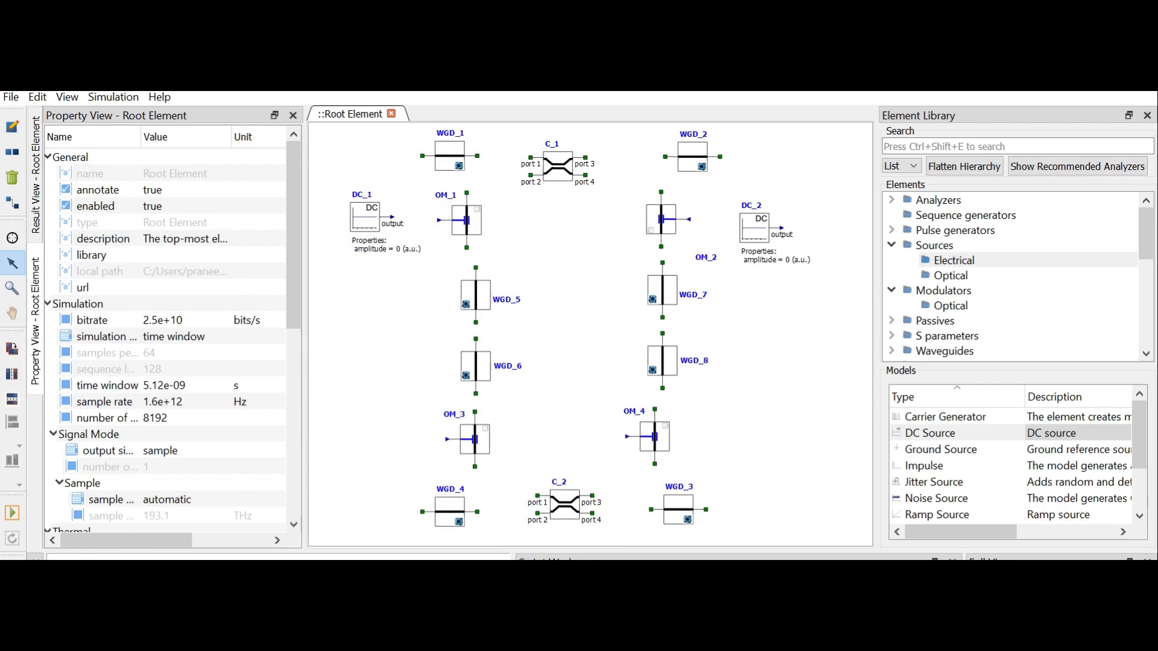
Step: Wire C_1 ports 1, 3 and 2 to WGD_1, WGD_2 and OM_1, and chain OM_1 via WGD_5, WGD_6, OM_3 and C_2 ports 1 and 3 to OM_4
{"action": "left_click_drag", "start_coordinate": [477, 156], "coordinate": [665, 157]}
{"action": "left_click_drag", "start_coordinate": [467, 191], "coordinate": [530, 176]}
{"action": "left_click_drag", "start_coordinate": [467, 247], "coordinate": [476, 268]}
{"action": "left_click_drag", "start_coordinate": [475, 322], "coordinate": [476, 339]}
{"action": "left_click_drag", "start_coordinate": [476, 394], "coordinate": [474, 411]}
{"action": "mouse_move", "coordinate": [475, 466]}
{"action": "left_mouse_down"}
{"action": "mouse_move", "coordinate": [525, 495]}
{"action": "mouse_move", "coordinate": [655, 465]}
{"action": "left_mouse_up"}
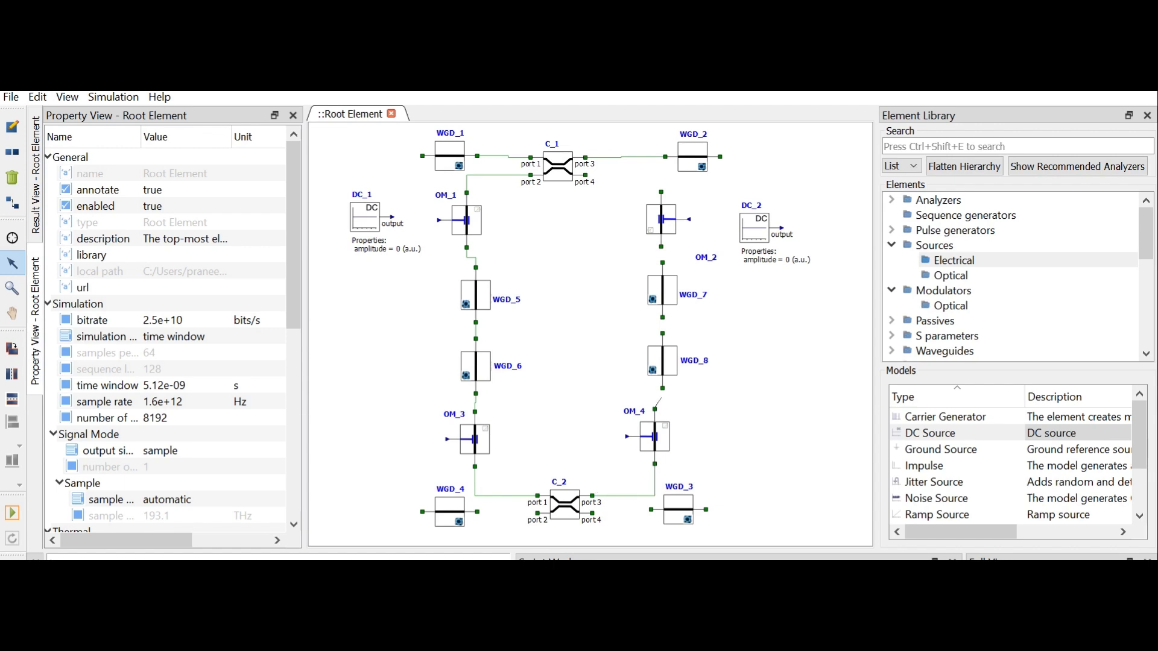
Step: Chain OM_4 through WGD_8, WGD_7 and OM_2 to port 4 of coupler C_1, closing the ring
{"action": "left_click_drag", "start_coordinate": [655, 405], "coordinate": [655, 405]}
{"action": "left_click_drag", "start_coordinate": [662, 318], "coordinate": [662, 333]}
{"action": "left_click_drag", "start_coordinate": [661, 192], "coordinate": [585, 176]}
{"action": "left_click", "coordinate": [365, 217]}
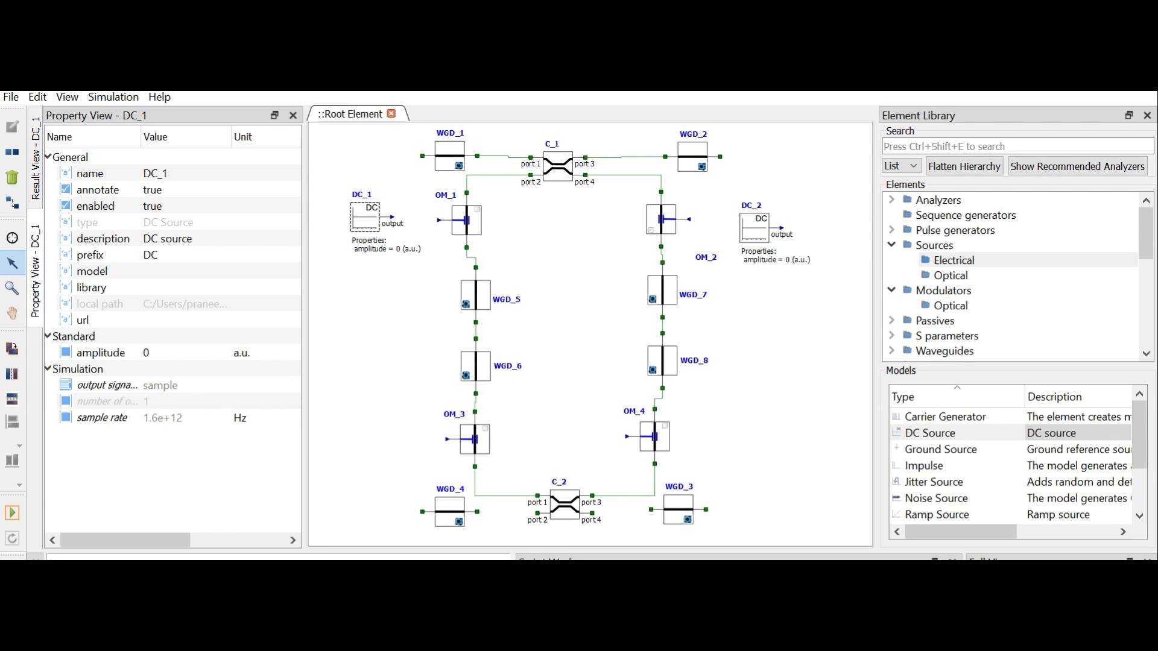
{"action": "left_click", "coordinate": [401, 209]}
{"action": "left_click", "coordinate": [365, 217]}
{"action": "left_click", "coordinate": [398, 205]}
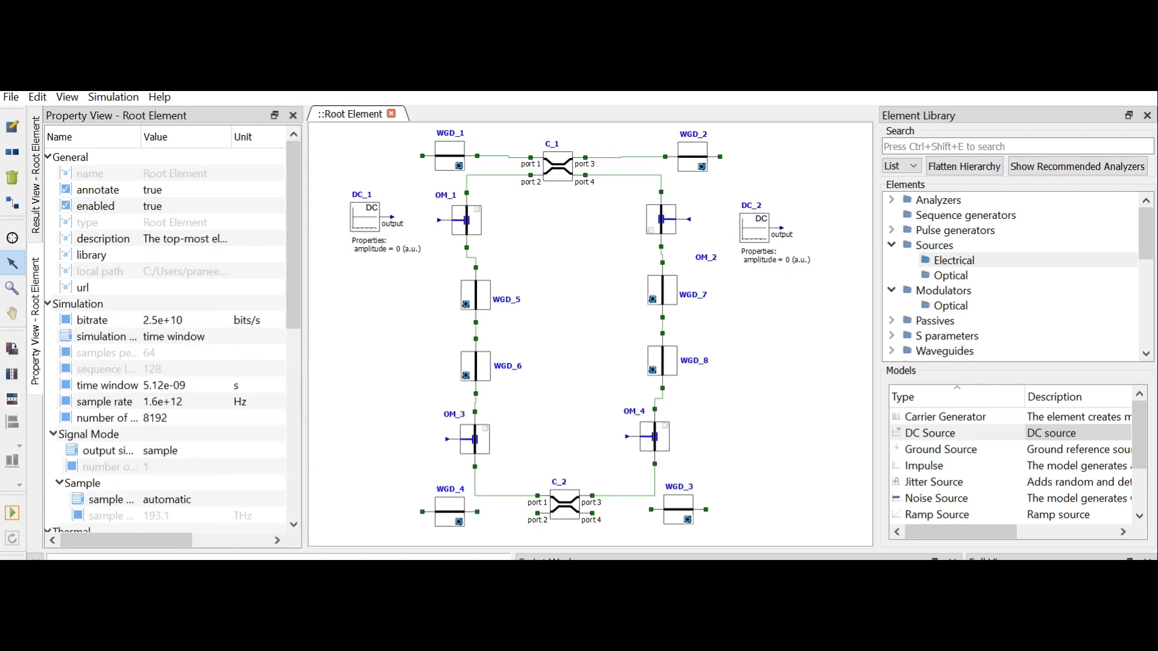
Step: Duplicate DC sources DC_1 and DC_2 and place the copies beside modulators OM_3 and OM_4
{"action": "left_click", "coordinate": [365, 217]}
{"action": "left_click", "coordinate": [754, 228], "text": "ctrl"}
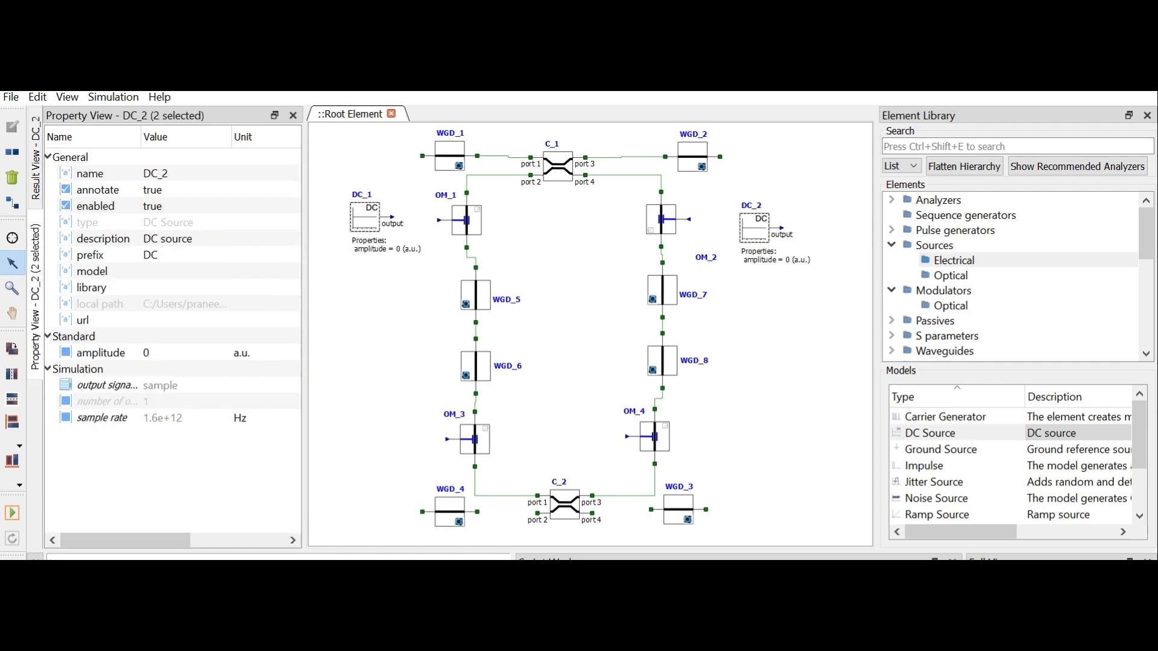
{"action": "key", "text": "ctrl+v"}
{"action": "left_click_drag", "start_coordinate": [380, 226], "coordinate": [374, 437]}
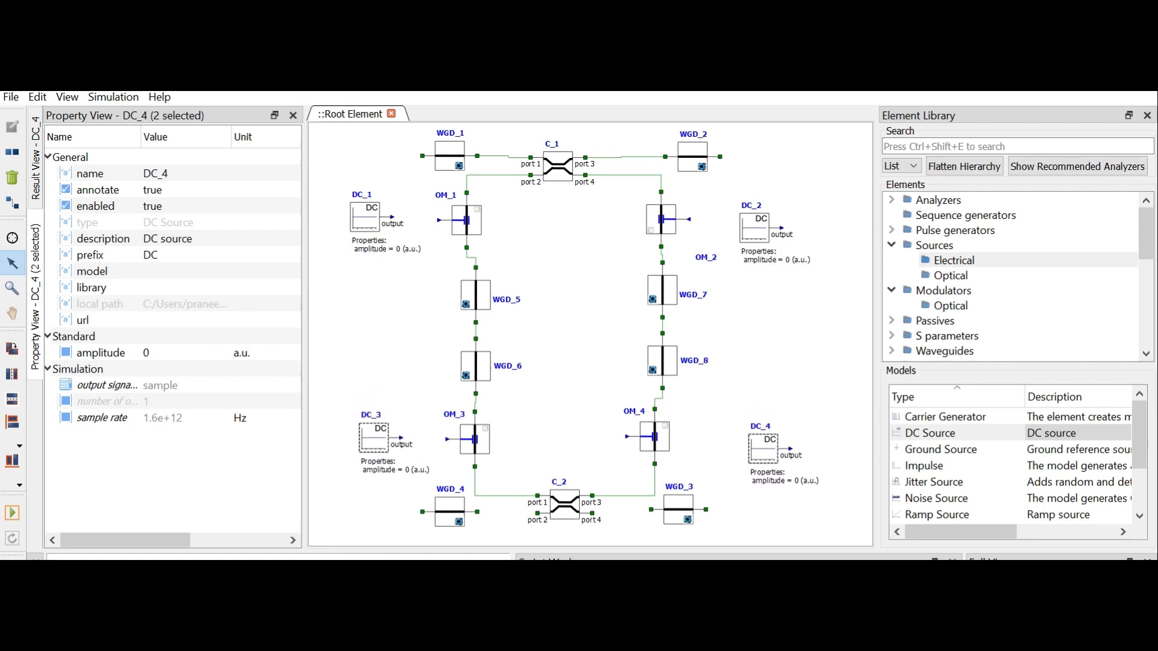
Step: Connect DC_1, DC_2, DC_3 and DC_4 to the modulation inputs of OM_1, OM_2, OM_3 and OM_4, and reposition DC_2 and DC_4
{"action": "left_click", "coordinate": [654, 436]}
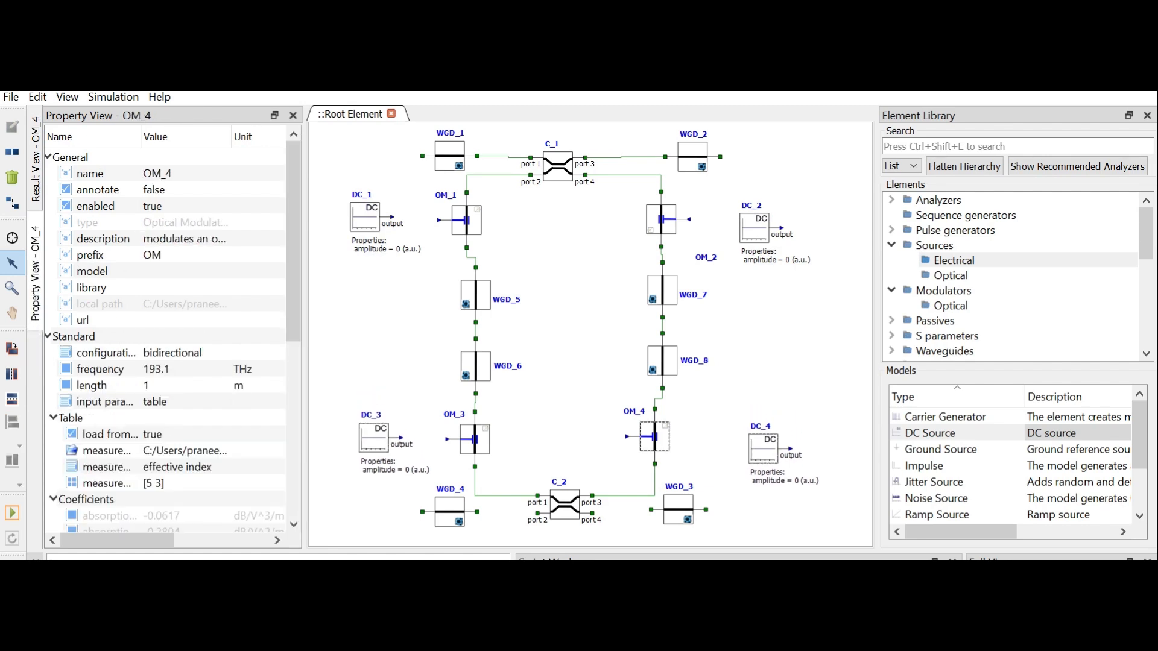
{"action": "left_click_drag", "start_coordinate": [627, 436], "coordinate": [791, 450]}
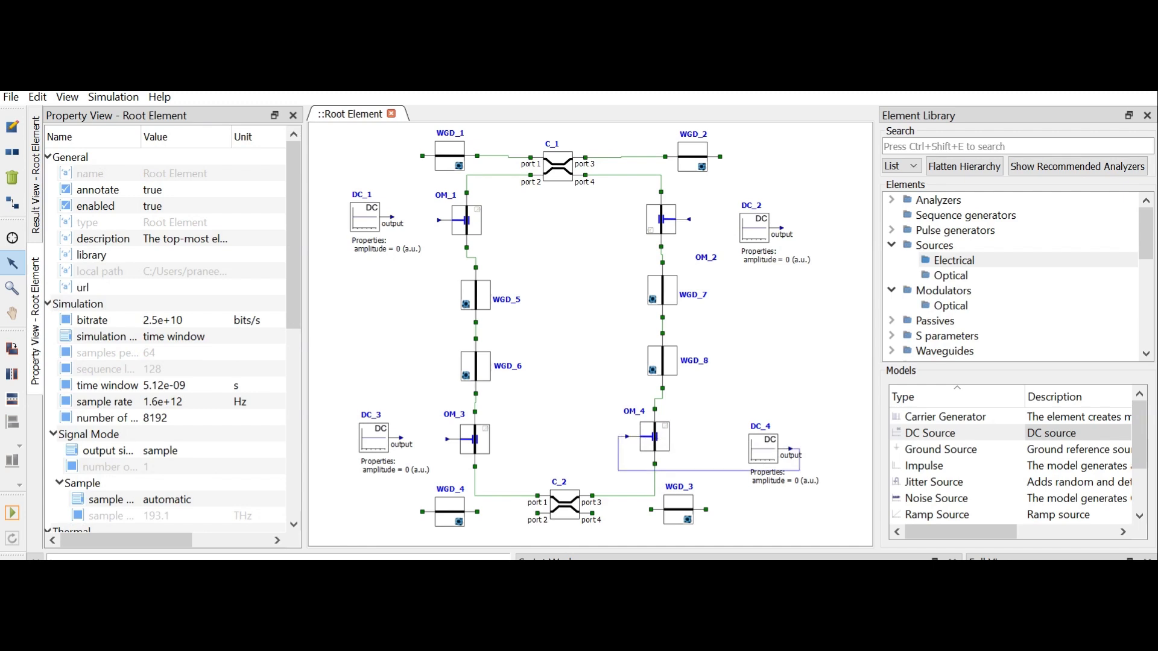
{"action": "left_click_drag", "start_coordinate": [401, 437], "coordinate": [447, 440]}
{"action": "left_click_drag", "start_coordinate": [393, 217], "coordinate": [438, 220]}
{"action": "left_click_drag", "start_coordinate": [688, 219], "coordinate": [768, 260]}
{"action": "left_click_drag", "start_coordinate": [762, 449], "coordinate": [765, 432]}
{"action": "left_click", "coordinate": [748, 364]}
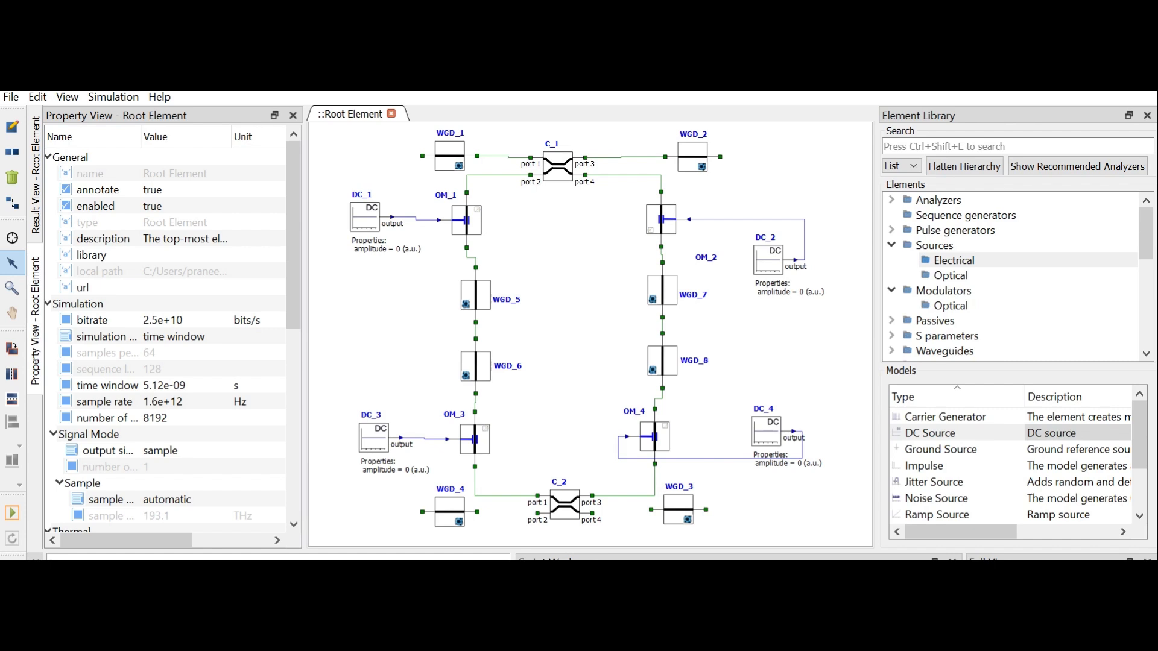
Step: Review the properties of the four DC sources DC_3, DC_1, DC_2 and DC_4
{"action": "left_click", "coordinate": [374, 438]}
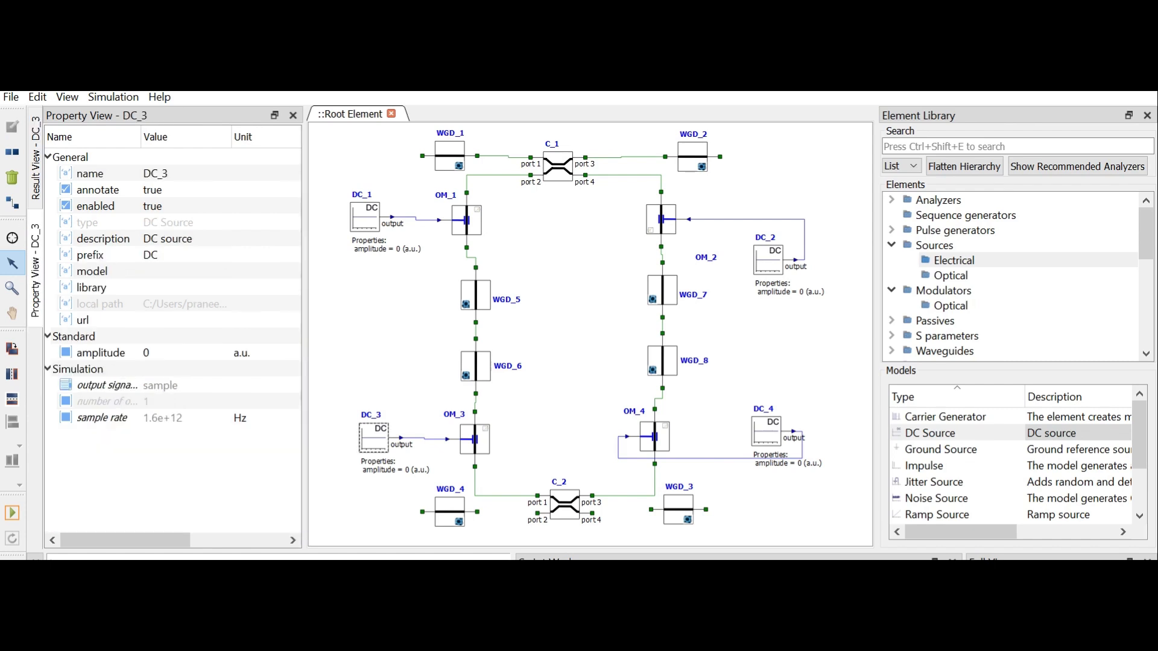
{"action": "left_click", "coordinate": [364, 217]}
{"action": "left_click", "coordinate": [768, 260]}
{"action": "left_click", "coordinate": [766, 431]}
{"action": "left_click", "coordinate": [748, 368]}
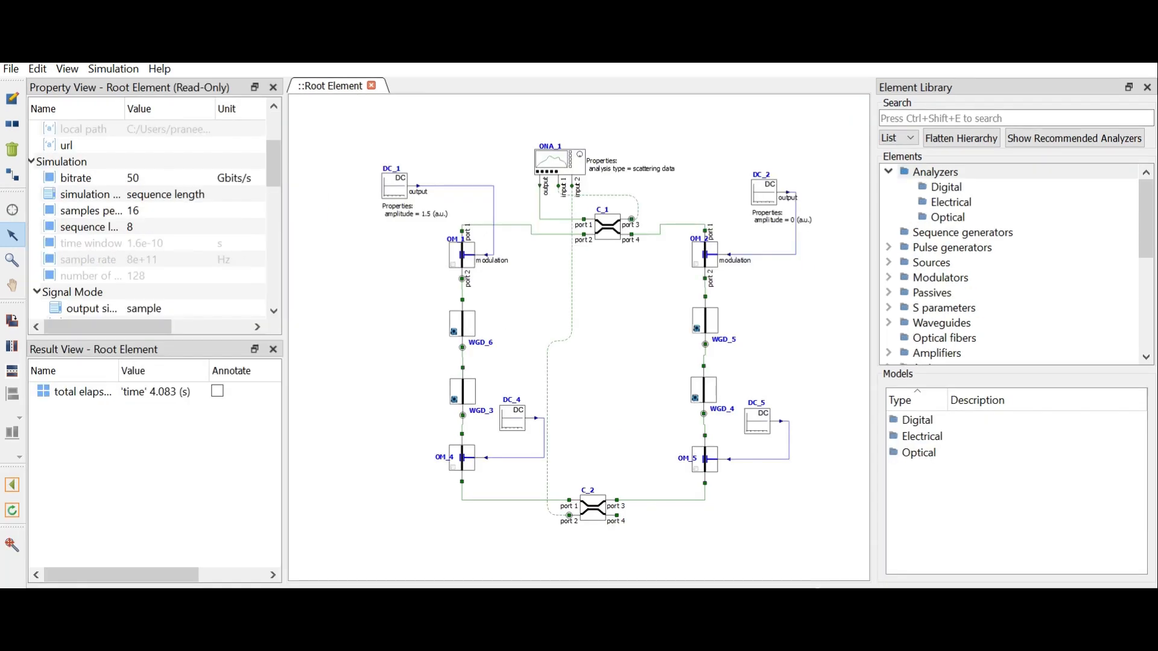
Step: Examine the settings of optical network analyzer ONA_1 in the completed circuit, including its inputs, wavelength range and number of points
{"action": "left_click", "coordinate": [560, 162]}
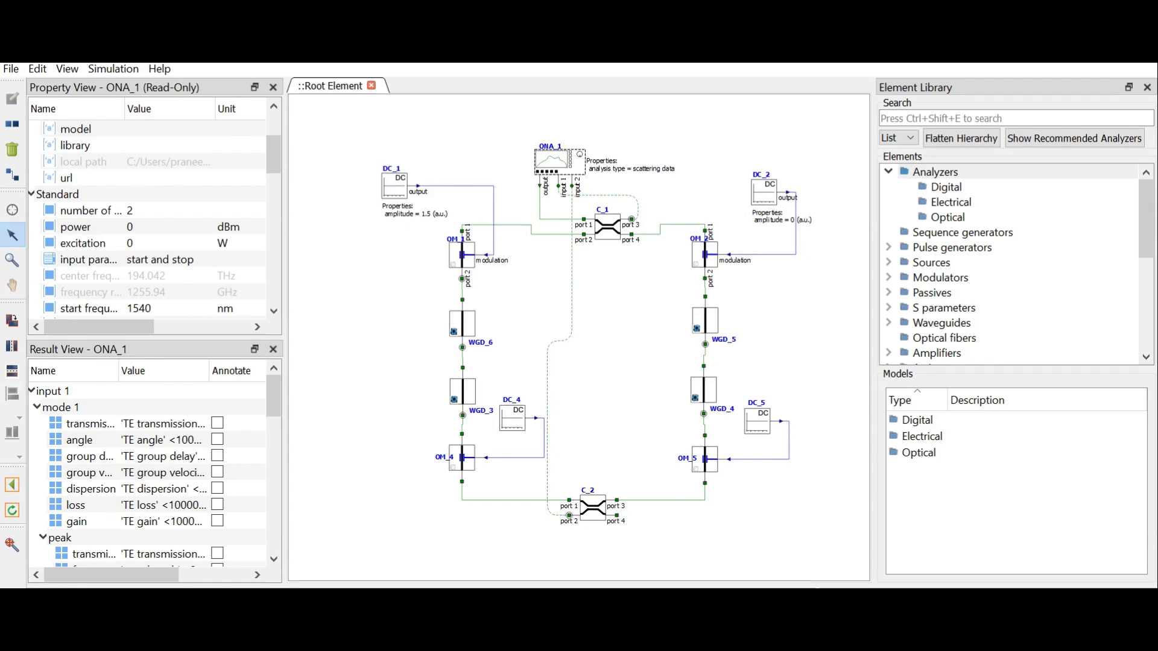
{"action": "left_click", "coordinate": [935, 172]}
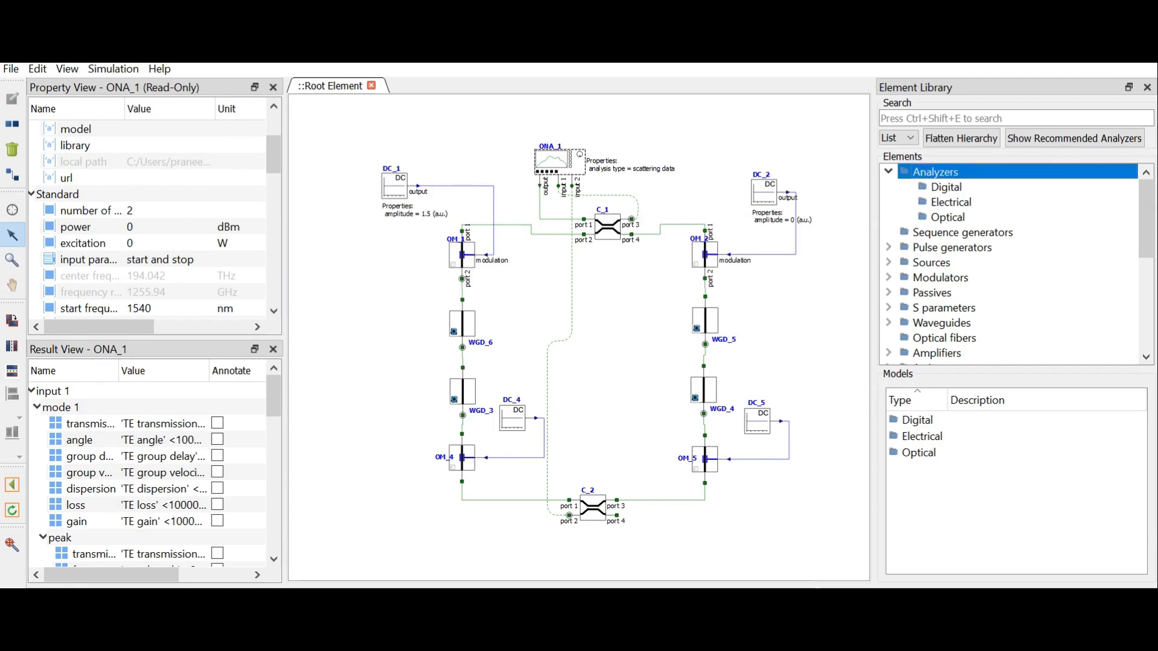
{"action": "left_click", "coordinate": [639, 338]}
{"action": "left_click", "coordinate": [560, 162]}
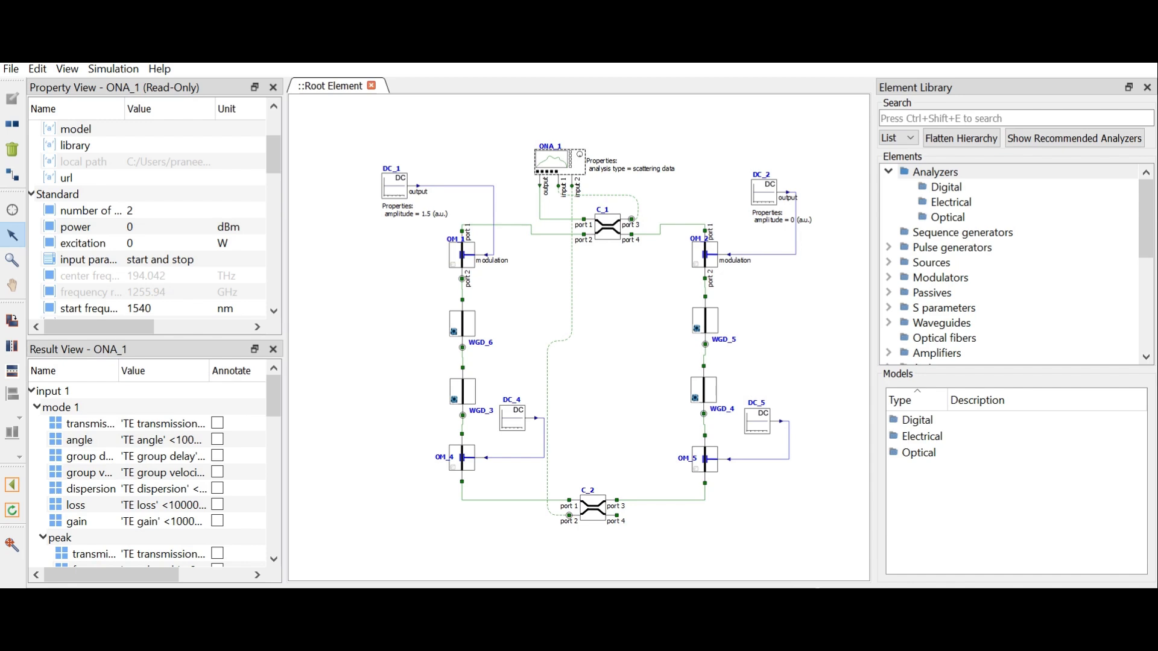
{"action": "scroll", "coordinate": [151, 241], "scroll_direction": "up", "scroll_amount": 2}
{"action": "scroll", "coordinate": [150, 242], "scroll_direction": "down", "scroll_amount": 3}
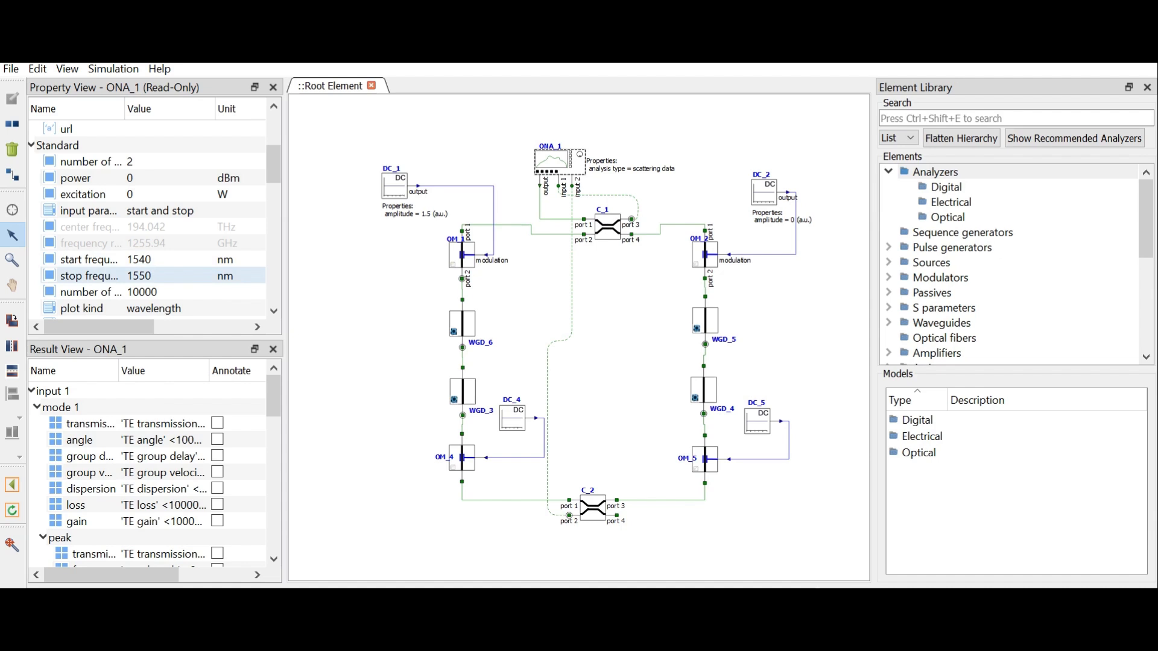
{"action": "scroll", "coordinate": [151, 275], "scroll_direction": "down", "scroll_amount": 1}
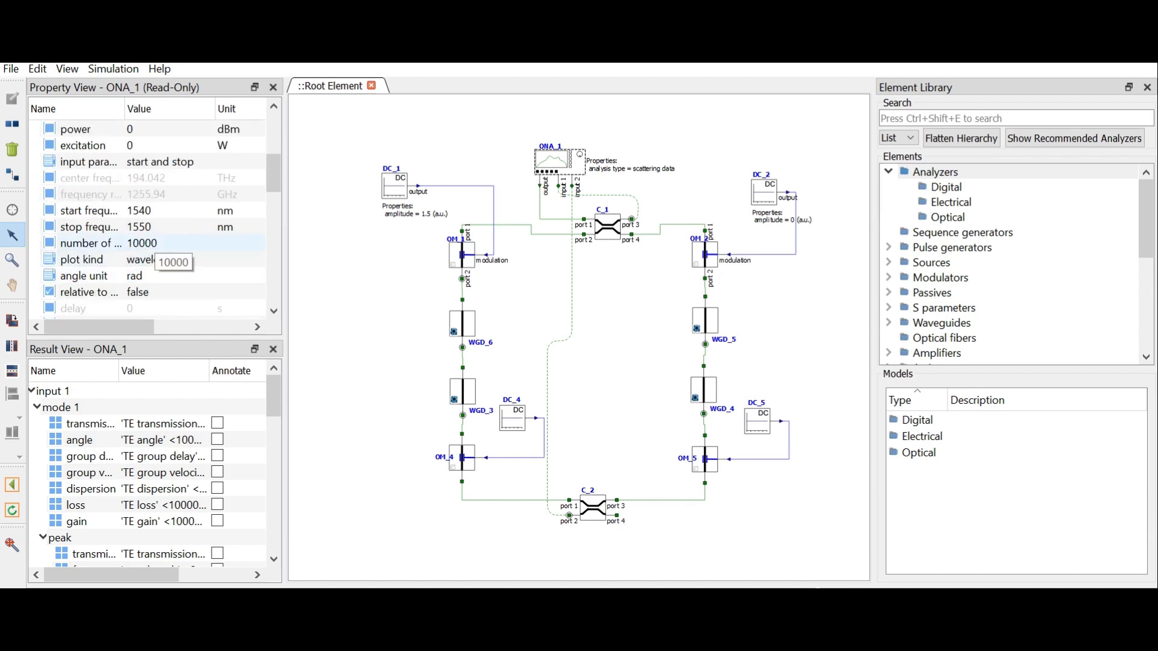
{"action": "scroll", "coordinate": [148, 218], "scroll_direction": "up", "scroll_amount": 5}
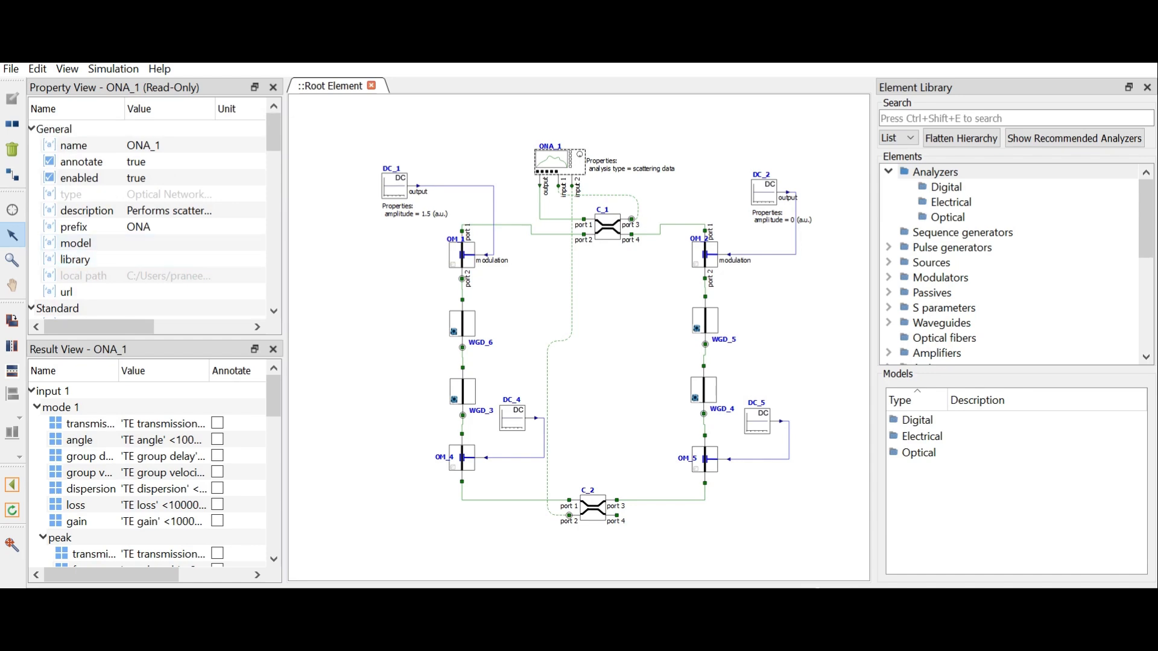
{"action": "left_click", "coordinate": [639, 349]}
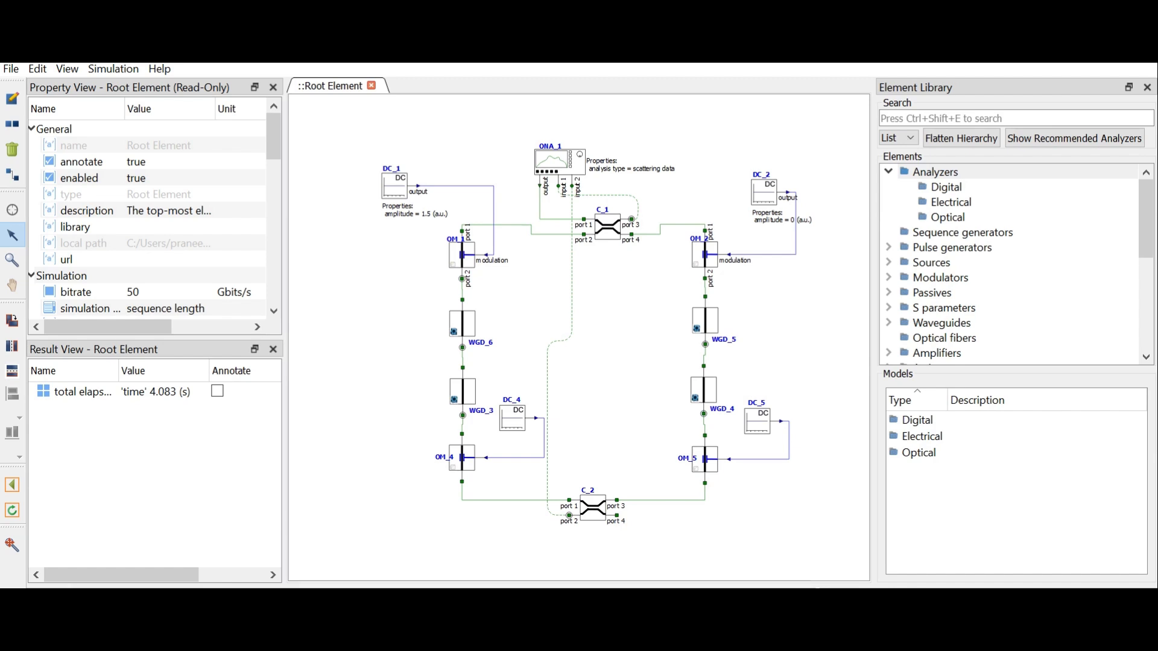
Step: Check the amplitudes of DC_4 and DC_5, the sources driving modulators OM_4 and OM_5
{"action": "left_click", "coordinate": [512, 418]}
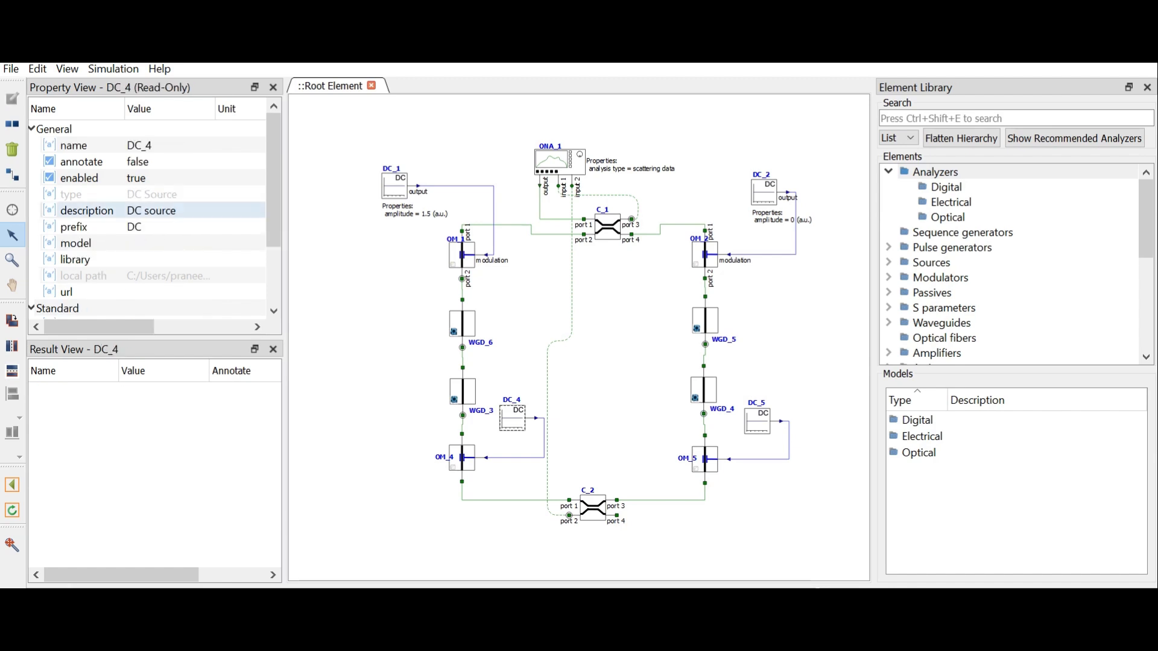
{"action": "scroll", "coordinate": [148, 217], "scroll_direction": "down", "scroll_amount": 2}
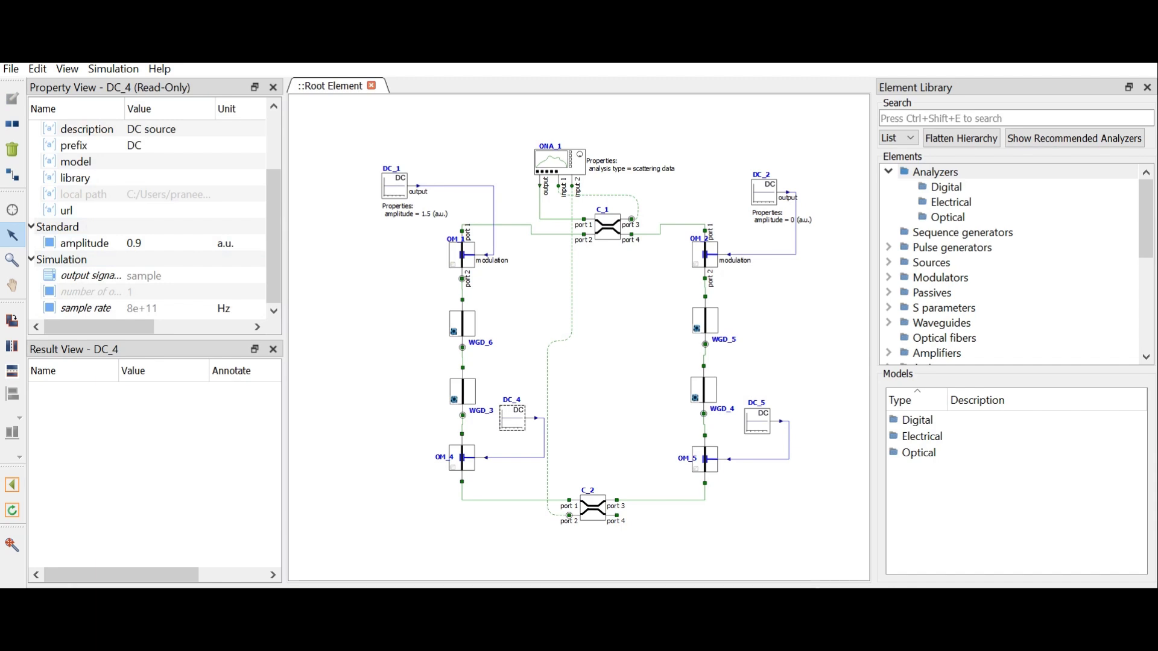
{"action": "left_click", "coordinate": [757, 421]}
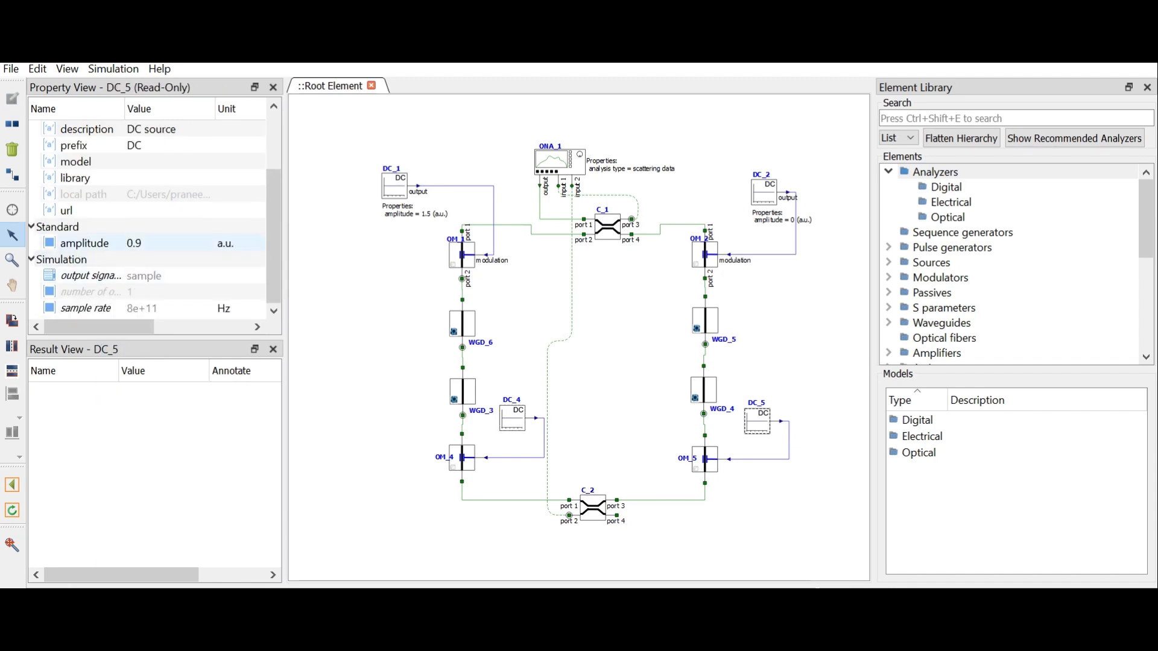
{"action": "left_click", "coordinate": [639, 362]}
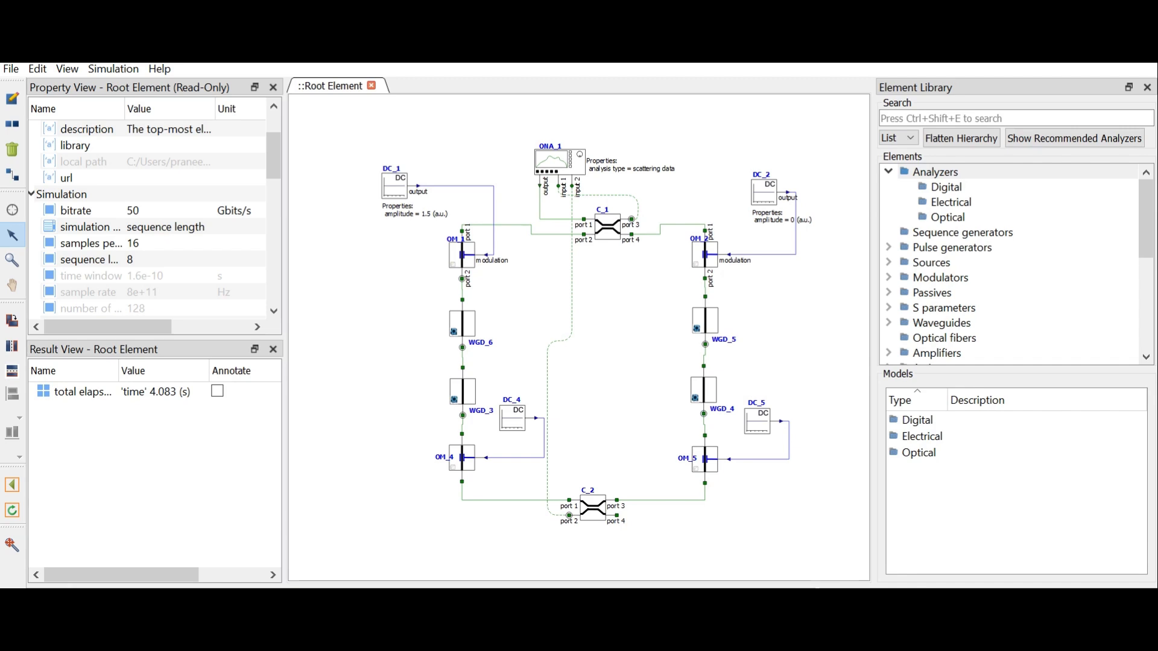
Step: Return the circuit to design mode and set the amplitude of source DC_1 to 0
{"action": "left_click", "coordinate": [395, 187]}
{"action": "left_click", "coordinate": [139, 243]}
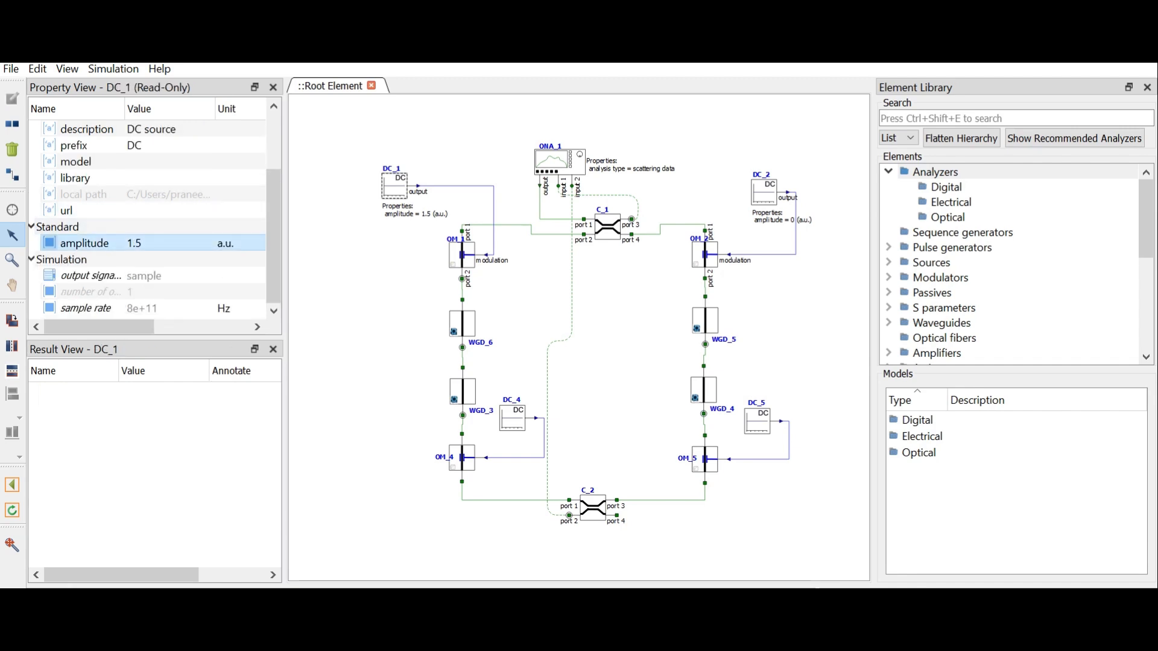
{"action": "left_click", "coordinate": [12, 485]}
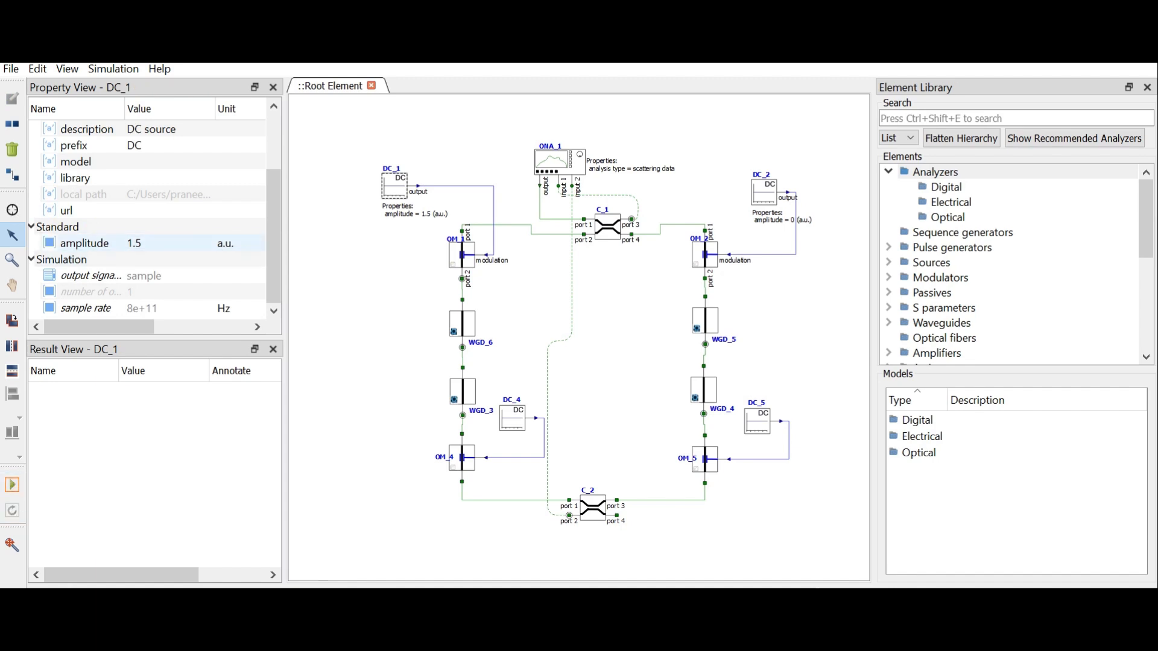
{"action": "double_click", "coordinate": [140, 243]}
{"action": "type", "text": "0"}
{"action": "left_click", "coordinate": [356, 260]}
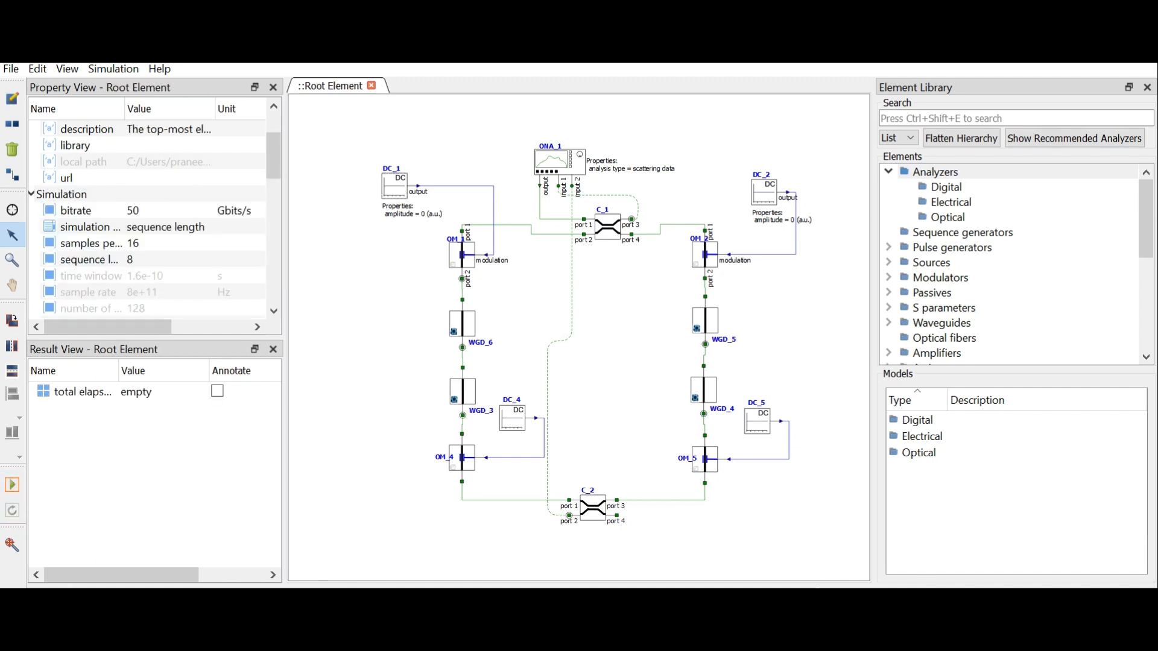
Step: Check the amplitude of source DC_2 and run the circuit simulation
{"action": "left_click", "coordinate": [763, 192]}
{"action": "left_click", "coordinate": [356, 259]}
{"action": "left_click", "coordinate": [12, 485]}
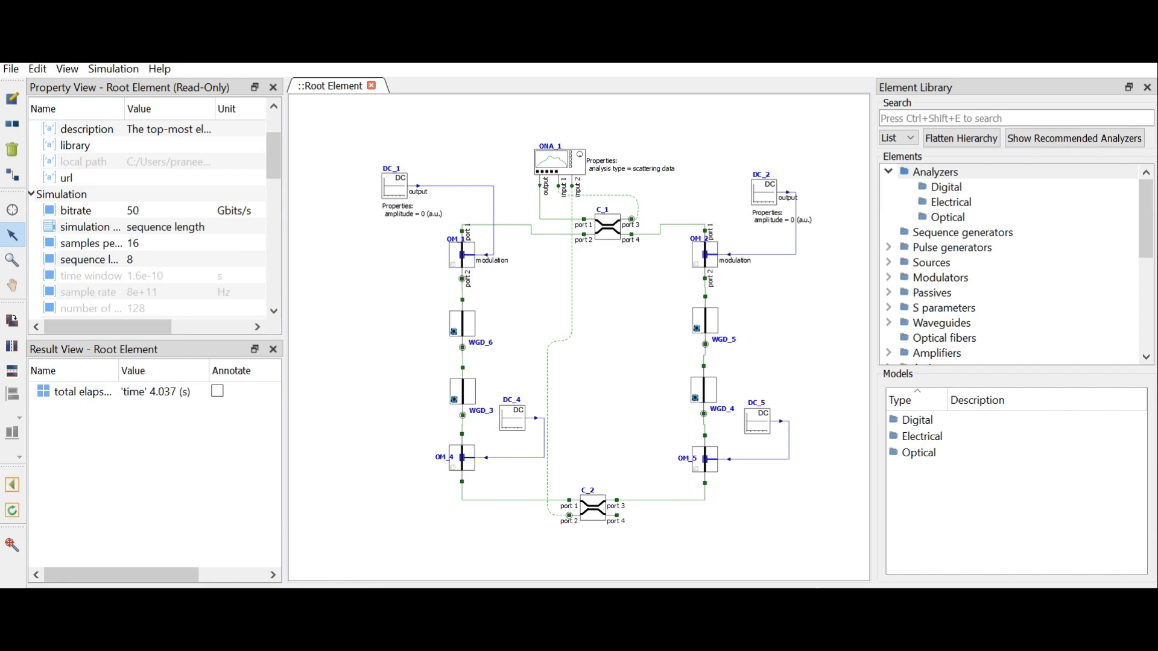
Step: Plot the peak TE transmission of ONA_1's input 1, mode 1, in a visualizer and close the plot
{"action": "left_click", "coordinate": [559, 162]}
{"action": "scroll", "coordinate": [156, 440], "scroll_direction": "down", "scroll_amount": 4}
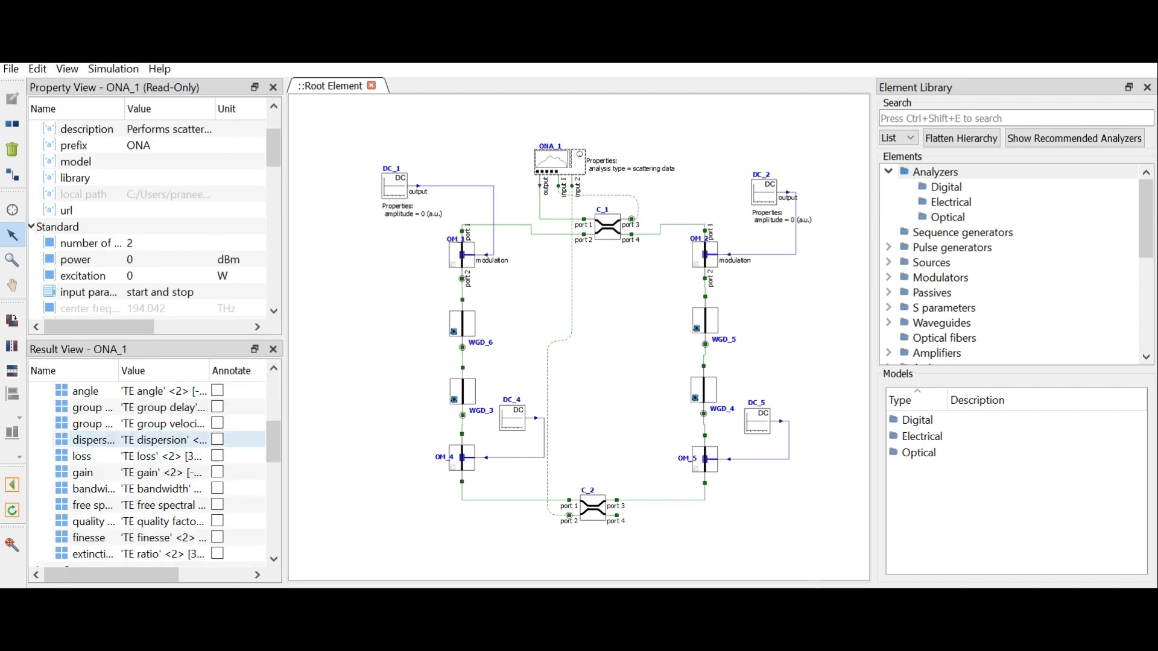
{"action": "scroll", "coordinate": [157, 440], "scroll_direction": "down", "scroll_amount": 2}
{"action": "scroll", "coordinate": [157, 440], "scroll_direction": "up", "scroll_amount": 3}
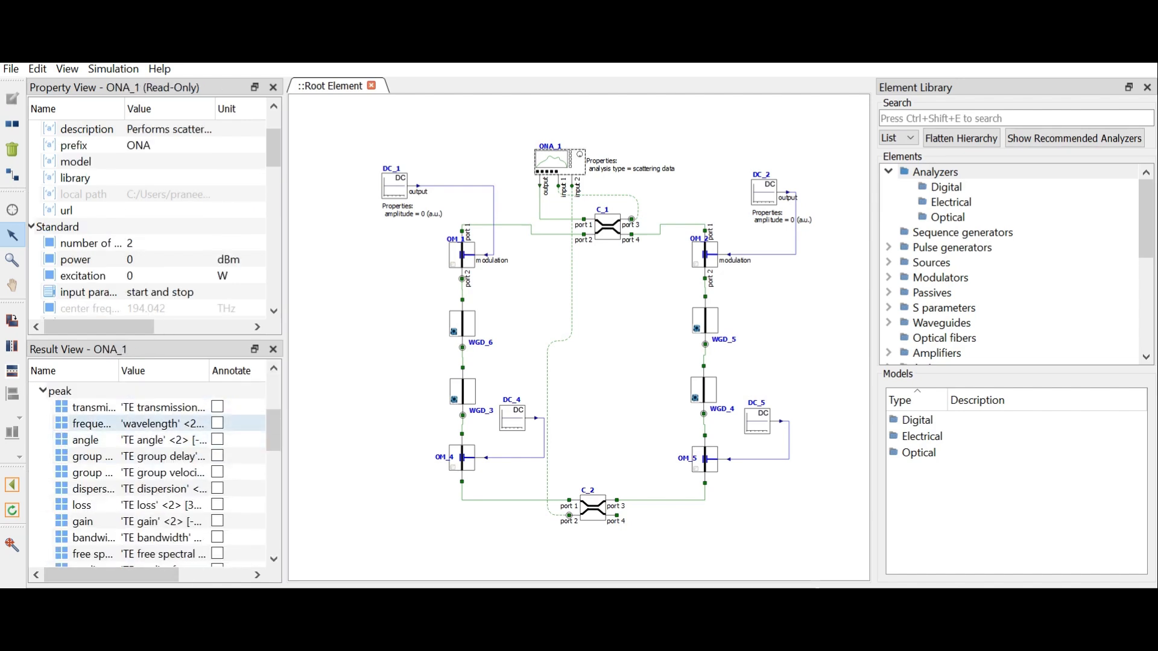
{"action": "left_click", "coordinate": [93, 408]}
{"action": "double_click", "coordinate": [93, 407]}
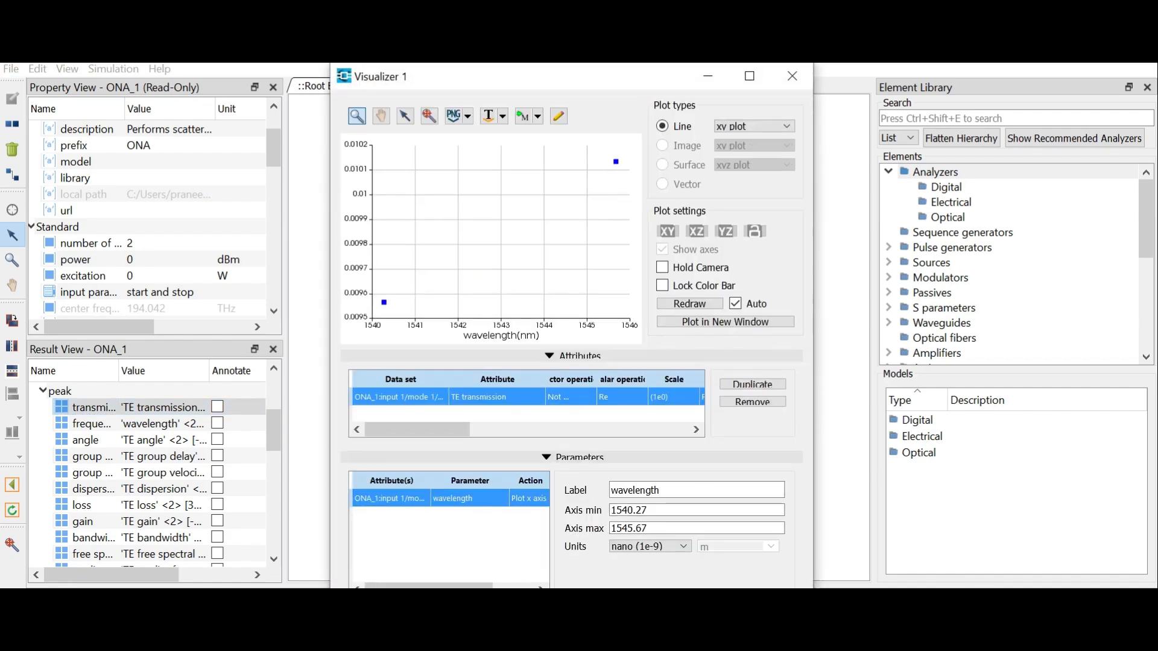
{"action": "left_click", "coordinate": [792, 74]}
Step: Plot the TE transmission of ONA_1's input 2, mode 1, in a new visualizer and enlarge the plot to full screen
{"action": "scroll", "coordinate": [154, 477], "scroll_direction": "up", "scroll_amount": 3}
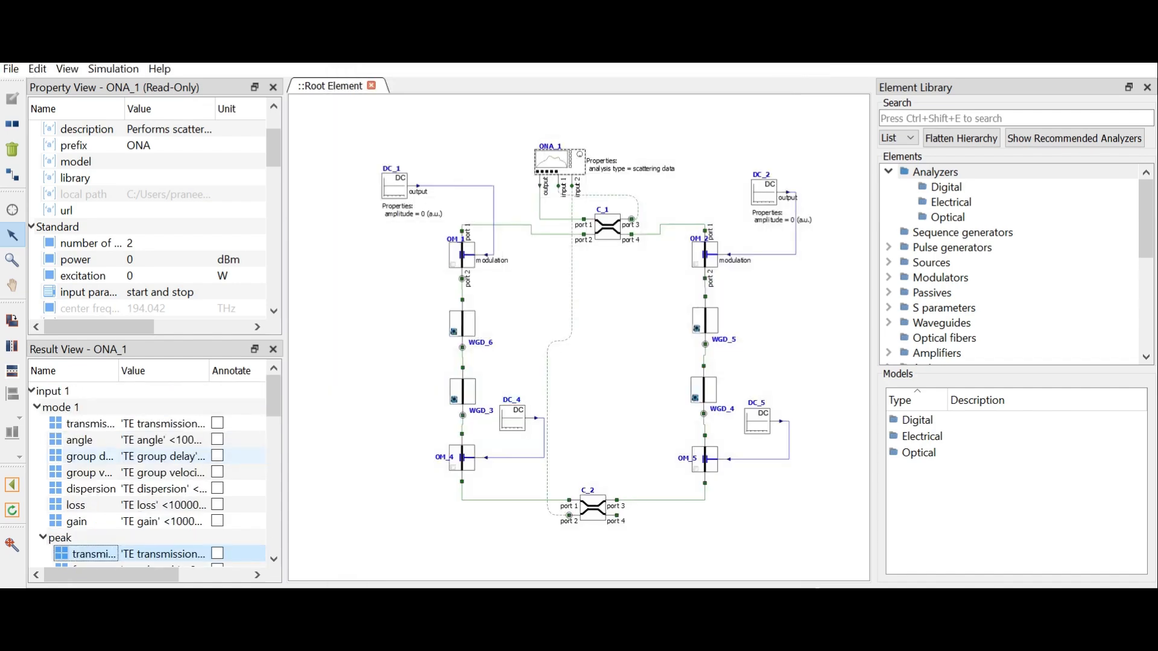
{"action": "scroll", "coordinate": [154, 425], "scroll_direction": "down", "scroll_amount": 8}
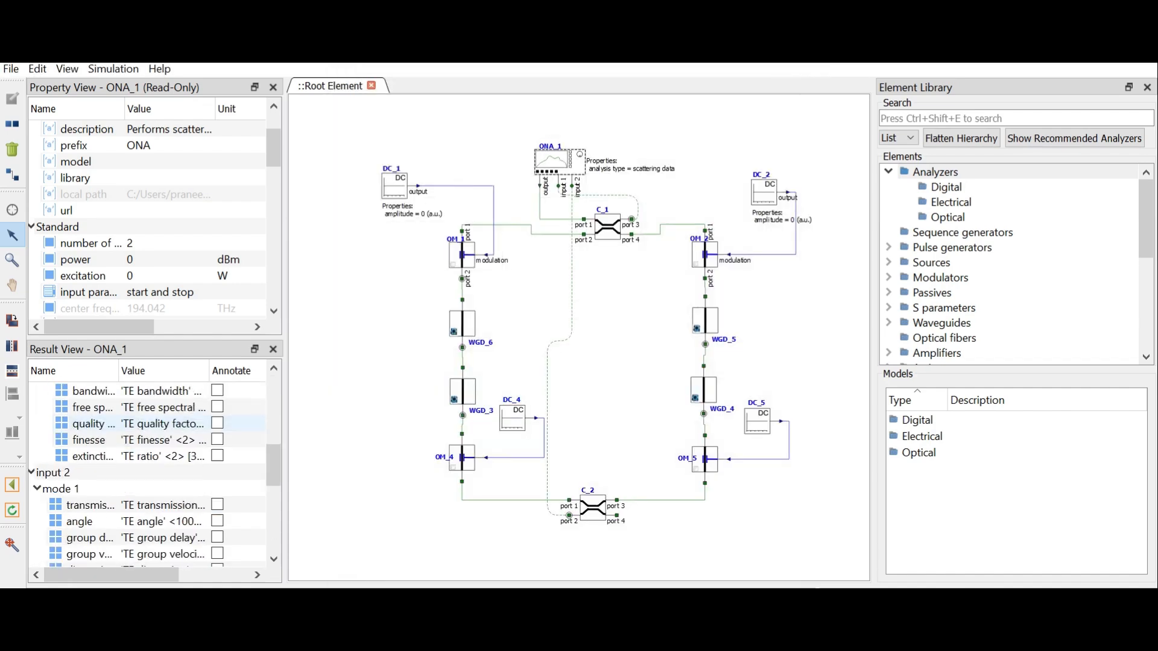
{"action": "scroll", "coordinate": [154, 440], "scroll_direction": "up", "scroll_amount": 2}
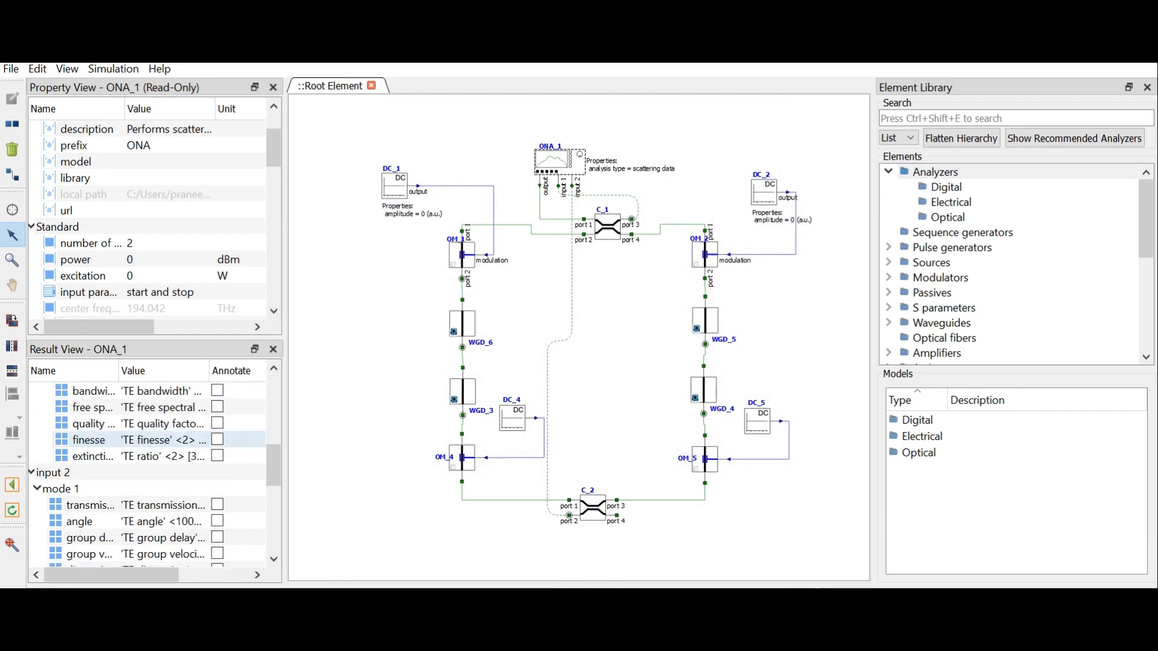
{"action": "left_click", "coordinate": [90, 505]}
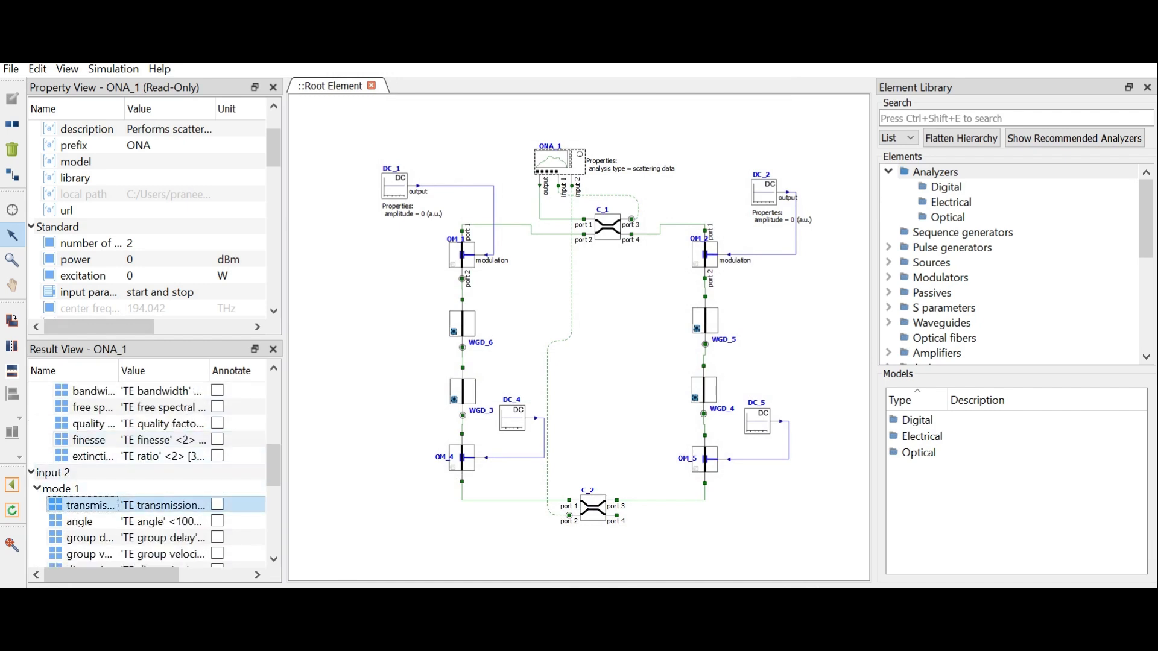
{"action": "left_click", "coordinate": [749, 76]}
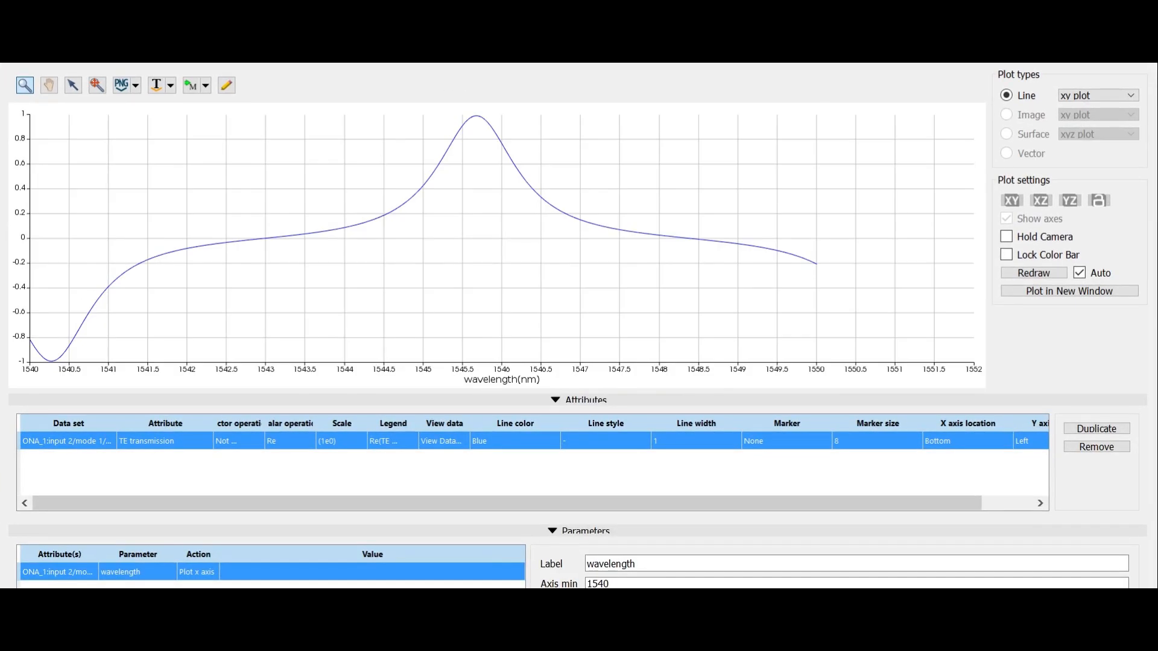
Step: Plot the blue transmission curve as Abs^2 with a line width of 5 and return to the circuit
{"action": "left_click", "coordinate": [290, 442]}
{"action": "left_click", "coordinate": [280, 506]}
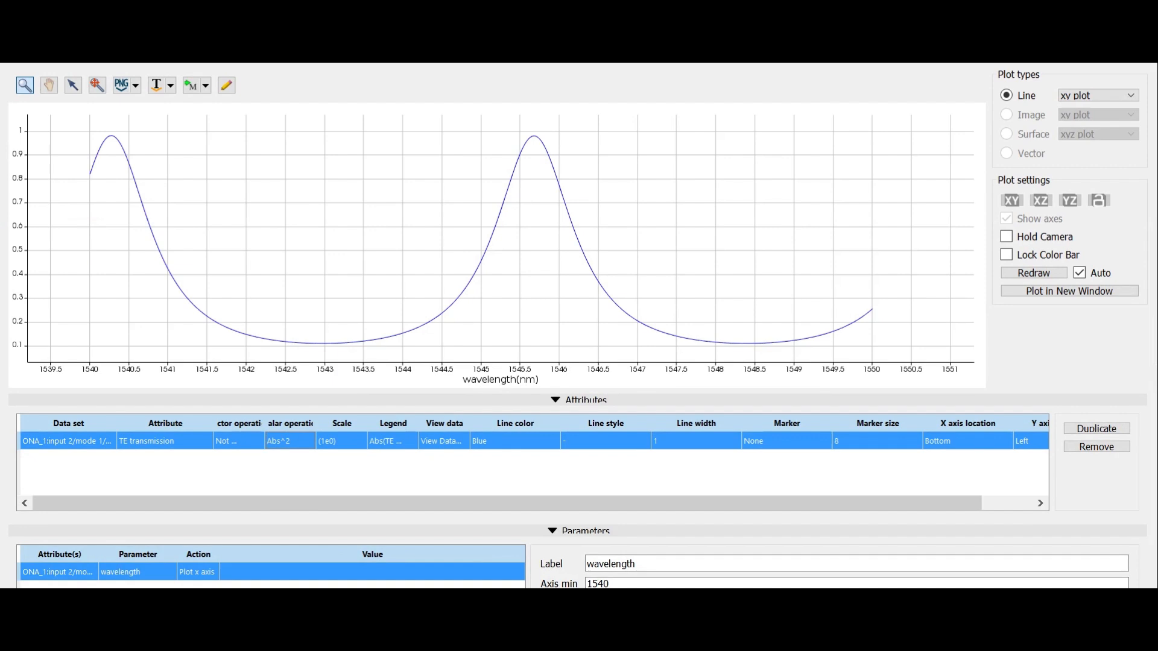
{"action": "double_click", "coordinate": [696, 441]}
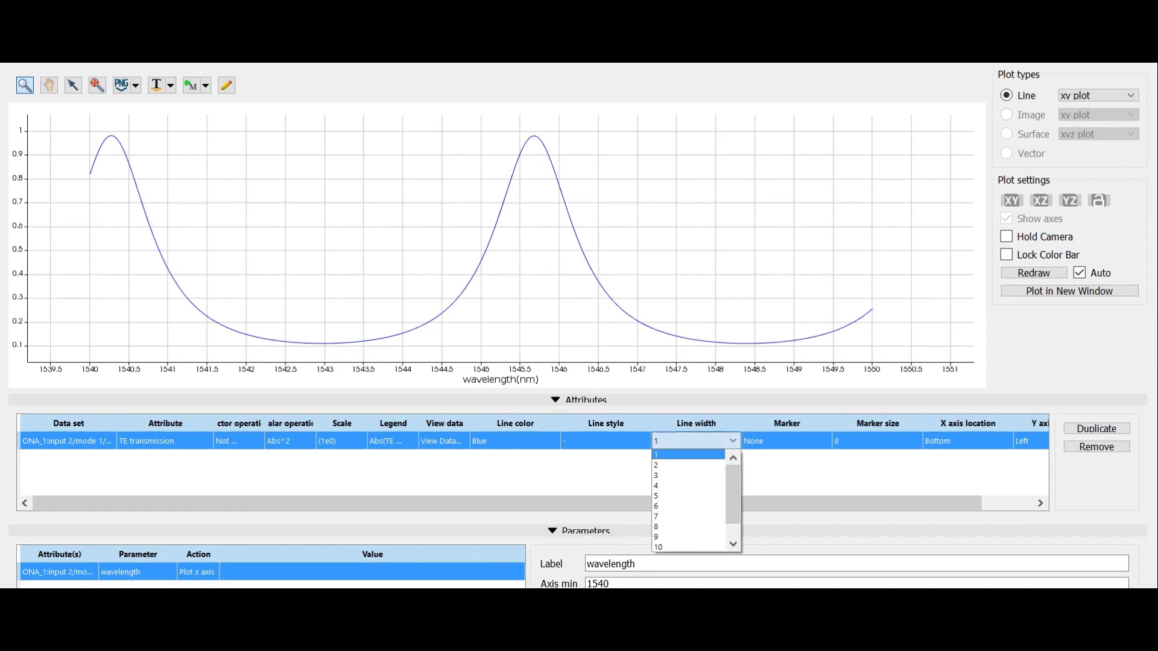
{"action": "left_click", "coordinate": [693, 507]}
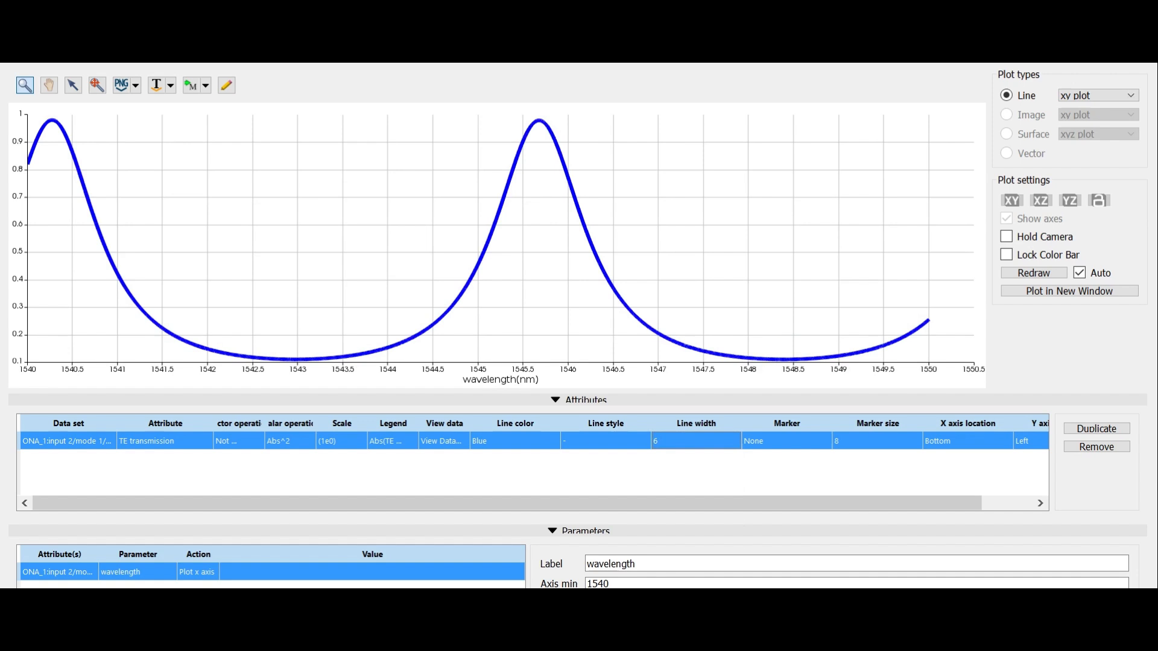
{"action": "left_click", "coordinate": [695, 441]}
{"action": "left_click", "coordinate": [696, 441]}
{"action": "left_click", "coordinate": [693, 496]}
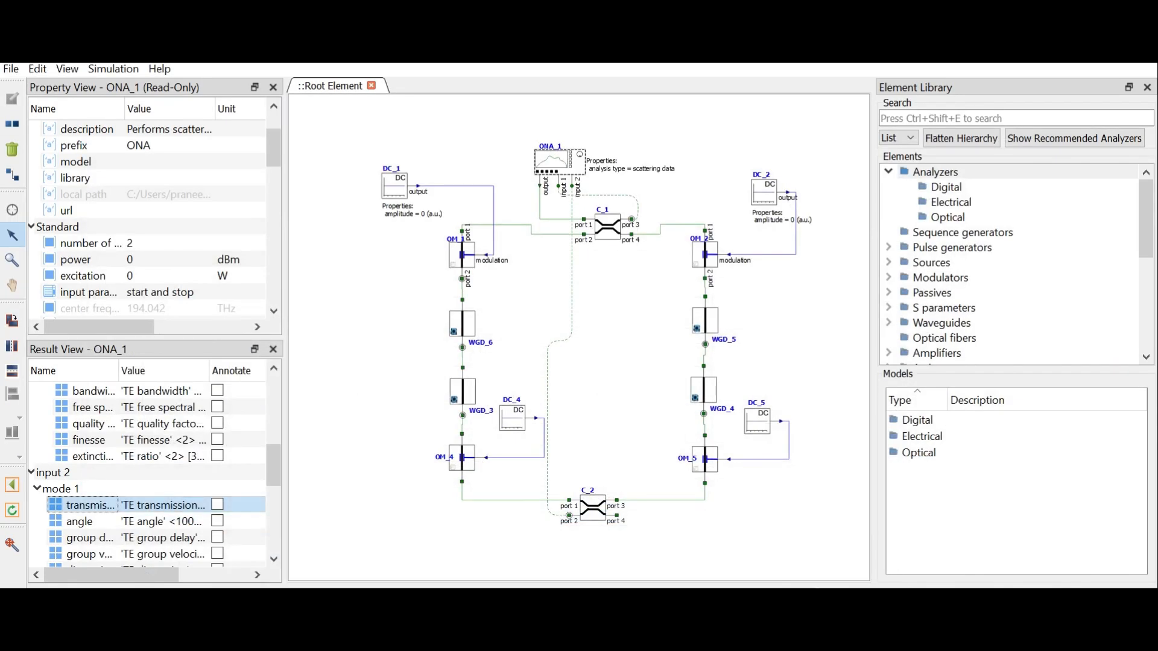
{"action": "key", "text": "Escape"}
Step: Return the circuit to design mode and set the amplitude of source DC_1 to 1.5
{"action": "left_click", "coordinate": [12, 484]}
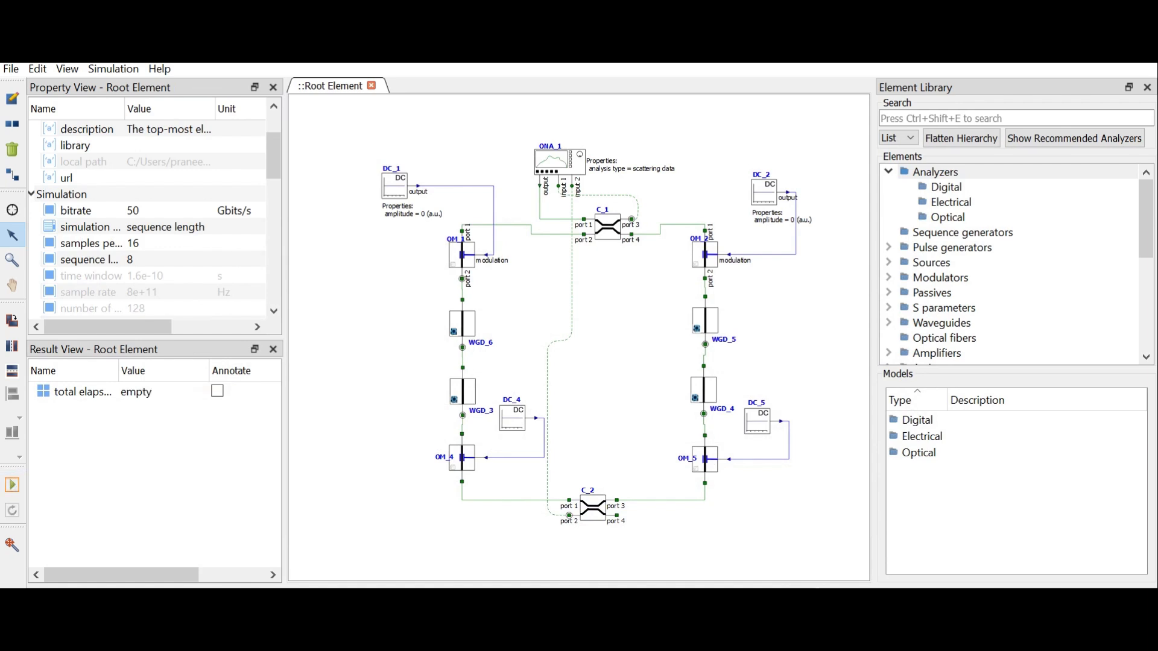
{"action": "left_click", "coordinate": [395, 186]}
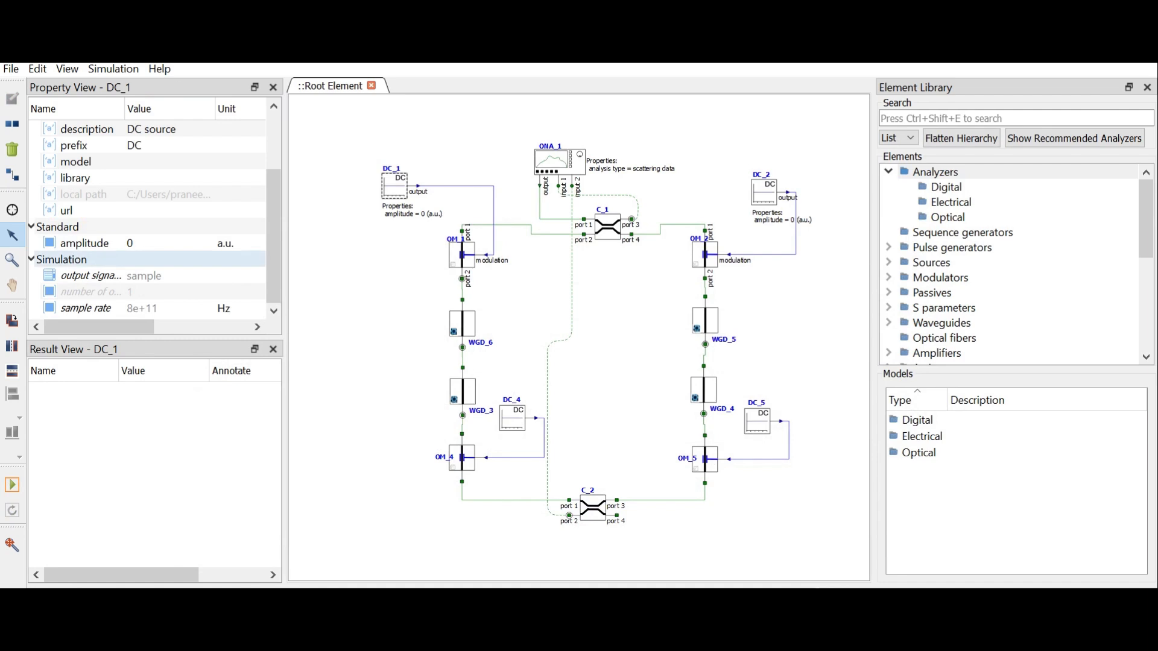
{"action": "double_click", "coordinate": [155, 242]}
{"action": "type", "text": "1.5"}
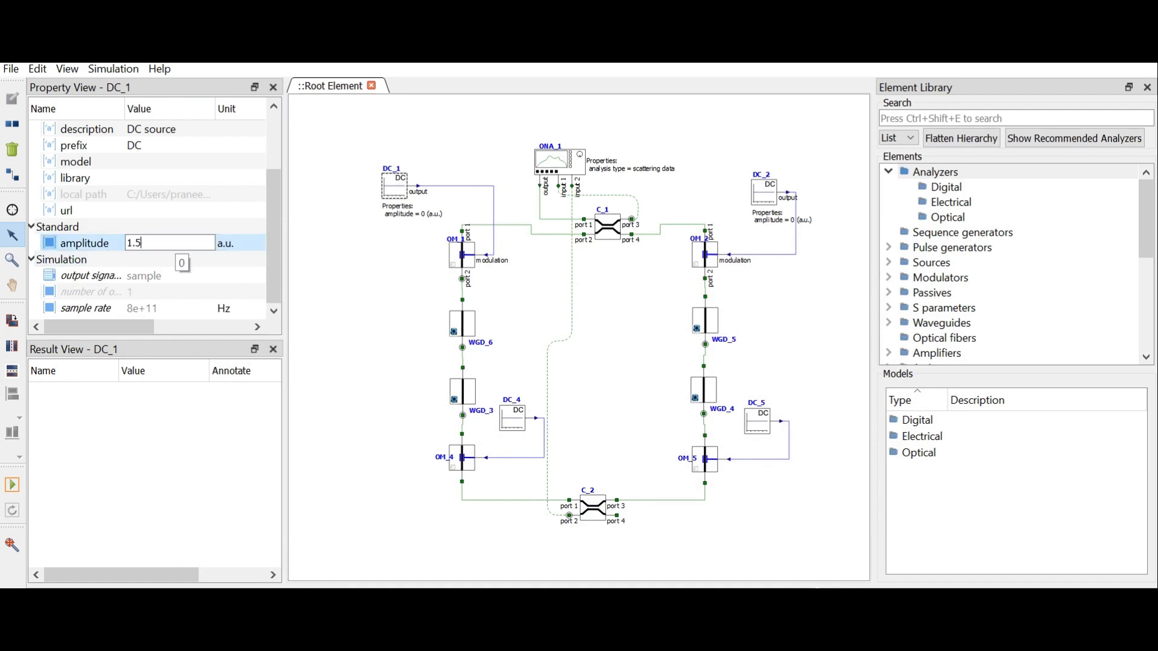
{"action": "left_click", "coordinate": [344, 253]}
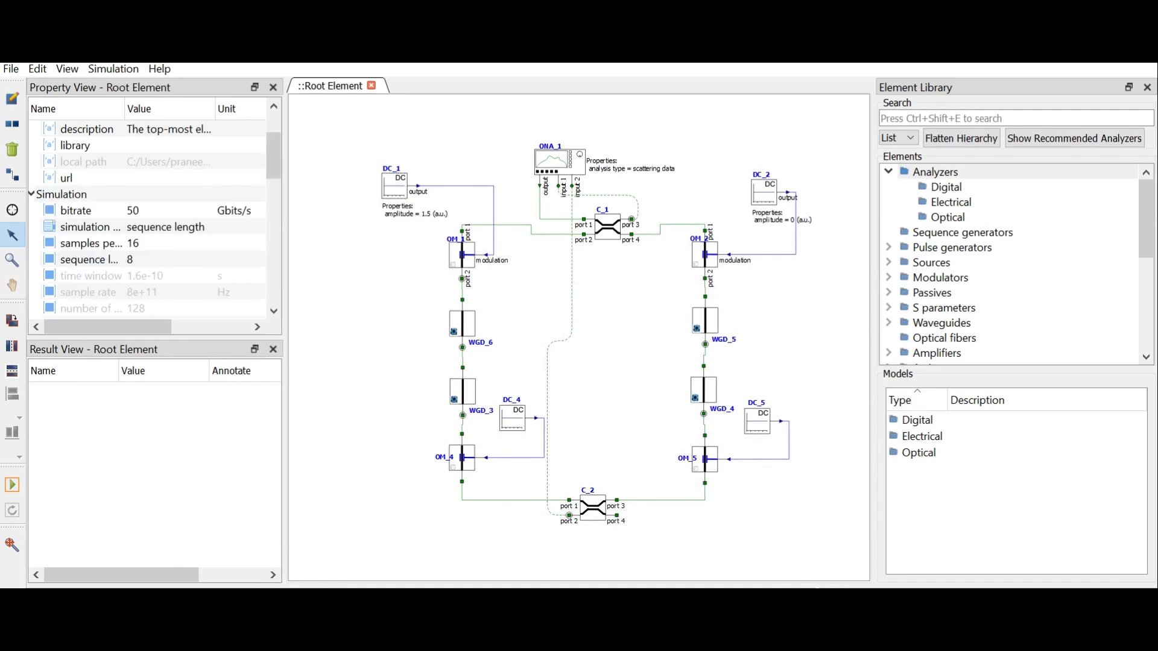
Step: Look at source DC_2 and run the circuit simulation with the new DC_1 amplitude
{"action": "left_click", "coordinate": [763, 192]}
{"action": "left_click", "coordinate": [714, 181]}
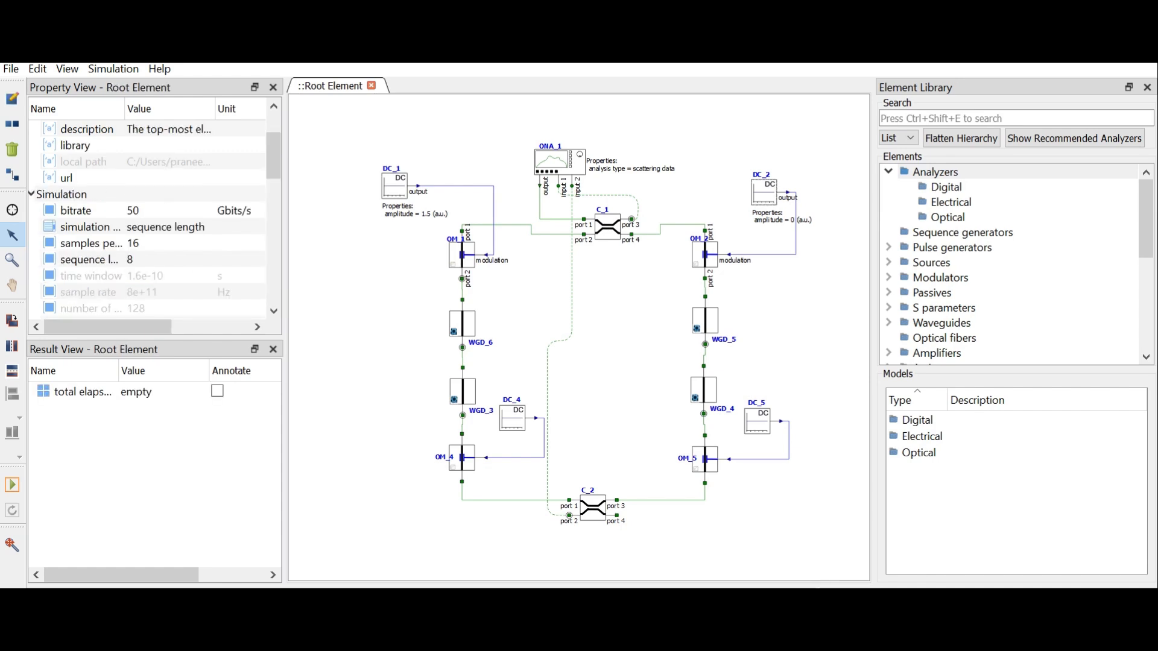
{"action": "left_click", "coordinate": [12, 485]}
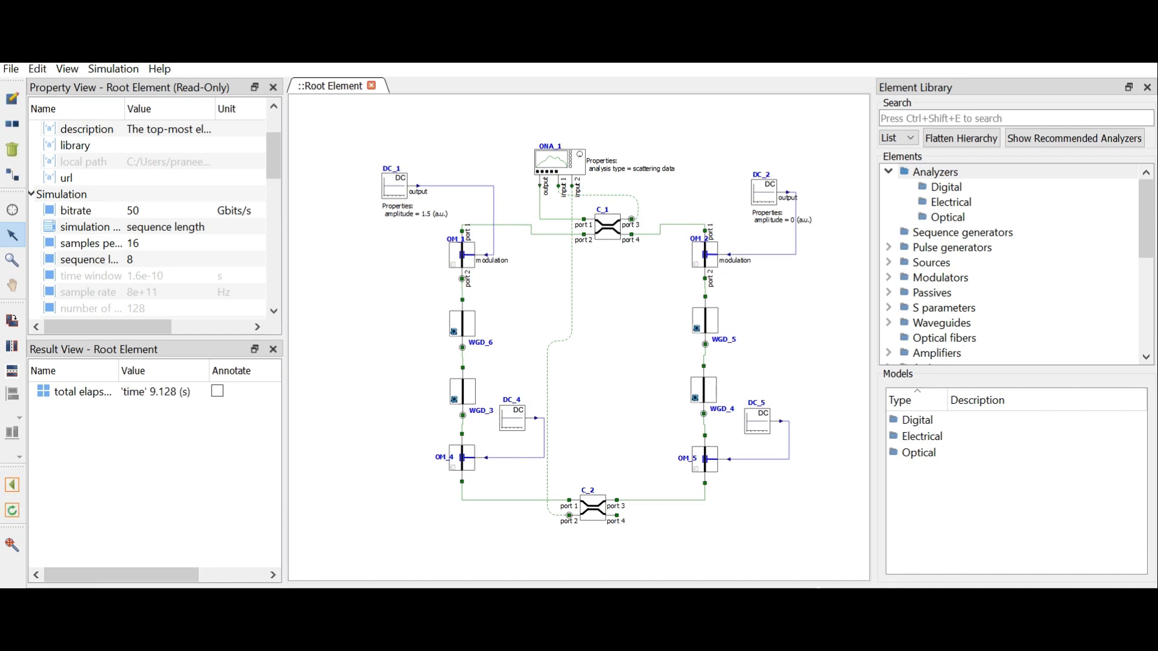
Step: Add the TE transmission of ONA_1's input 2, mode 1, to the existing Visualizer 1 and show that plot
{"action": "left_click", "coordinate": [559, 162]}
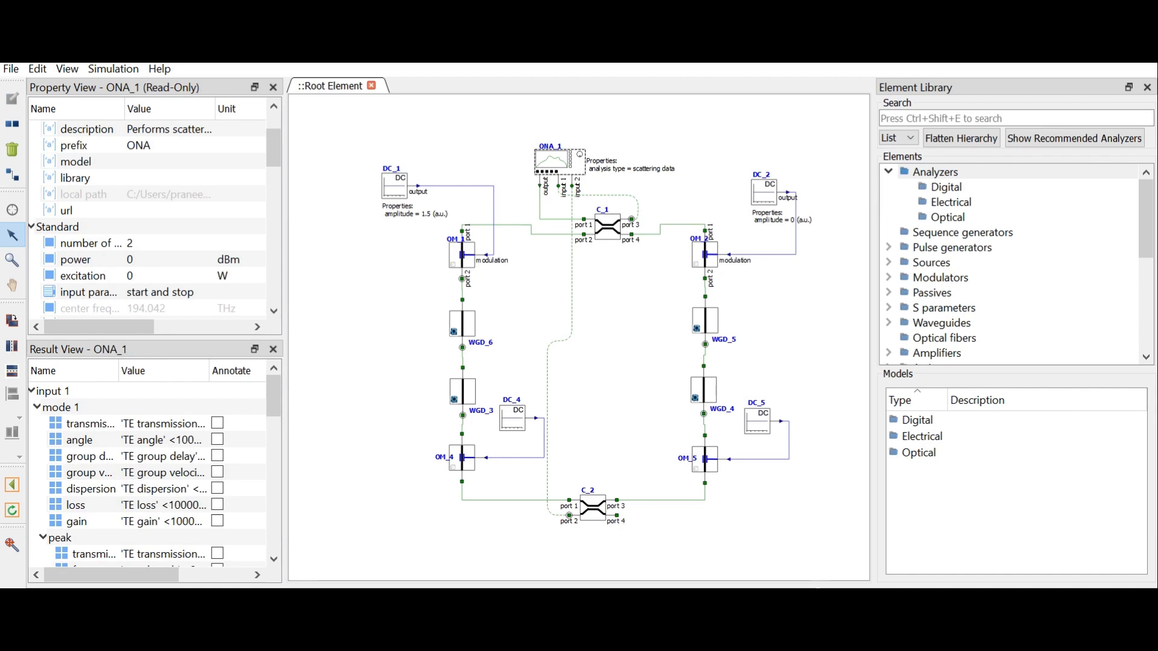
{"action": "scroll", "coordinate": [151, 440], "scroll_direction": "down", "scroll_amount": 3}
{"action": "scroll", "coordinate": [151, 440], "scroll_direction": "down", "scroll_amount": 2}
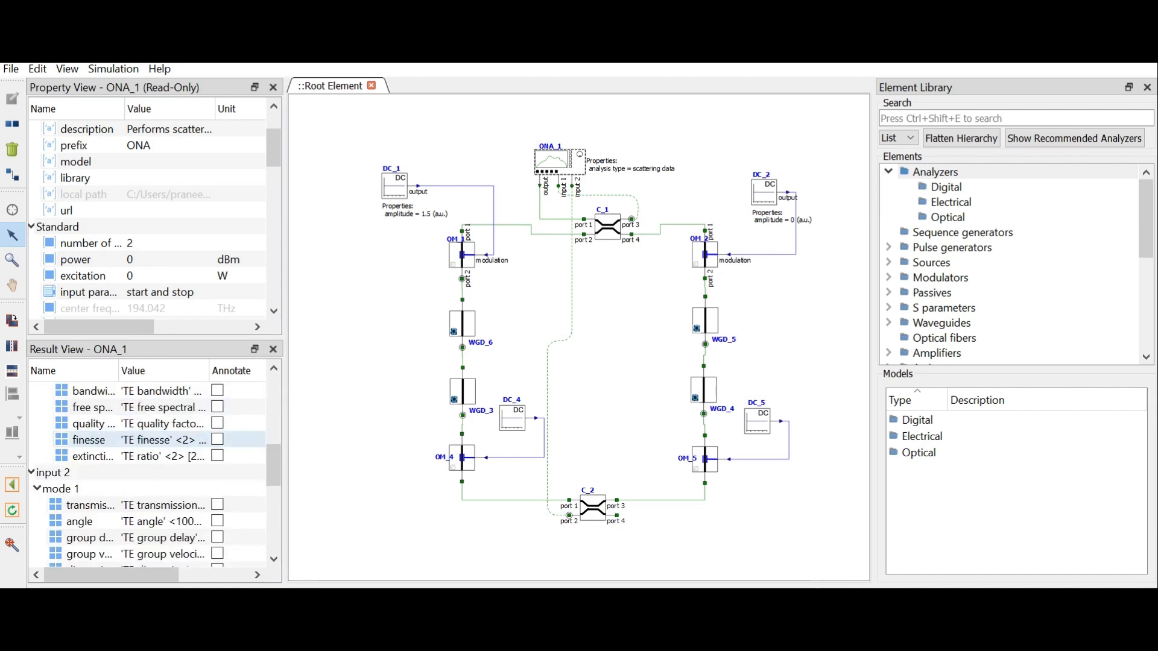
{"action": "right_click", "coordinate": [78, 505]}
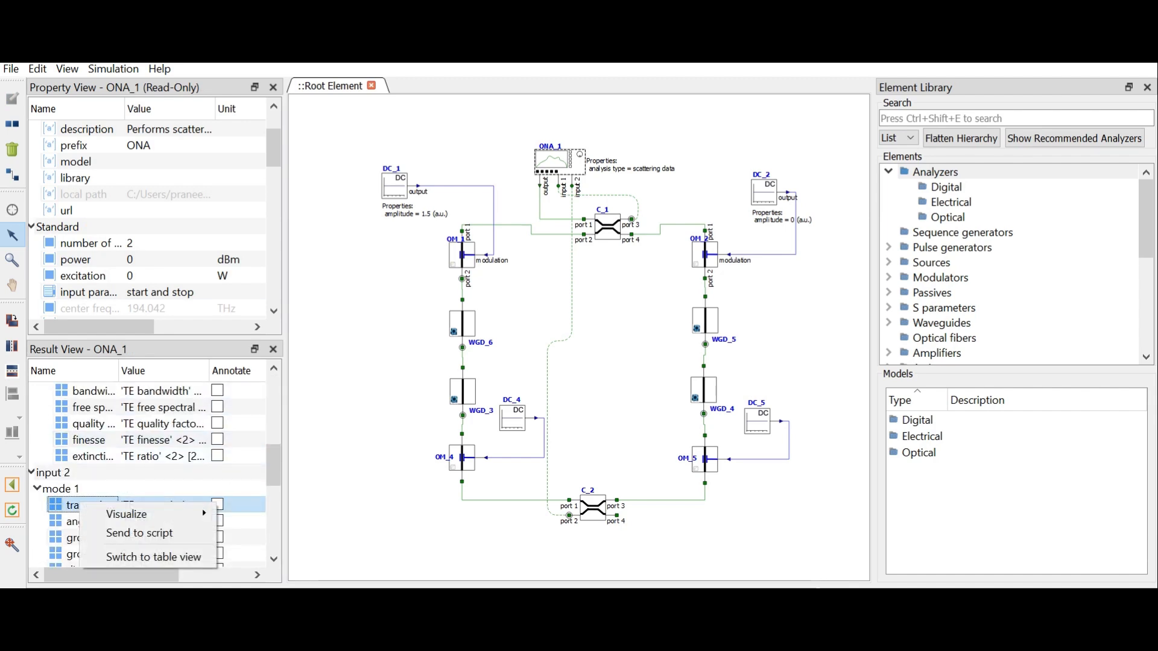
{"action": "mouse_move", "coordinate": [139, 513]}
{"action": "left_click", "coordinate": [273, 515]}
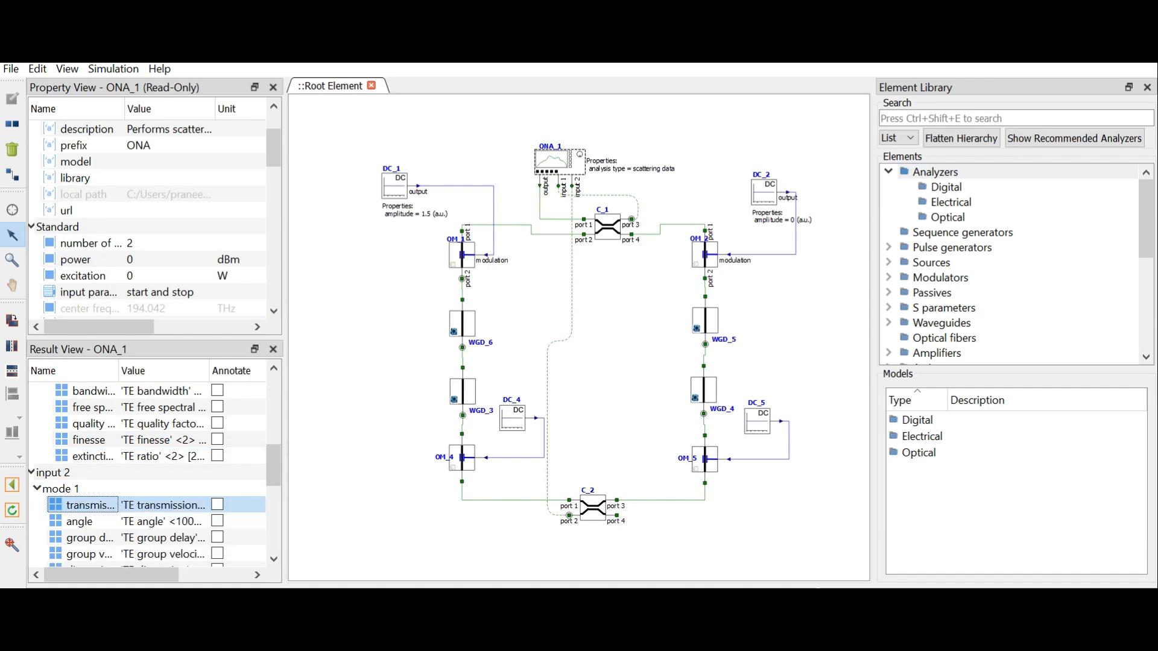
{"action": "mouse_move", "coordinate": [528, 603]}
{"action": "left_click", "coordinate": [728, 561]}
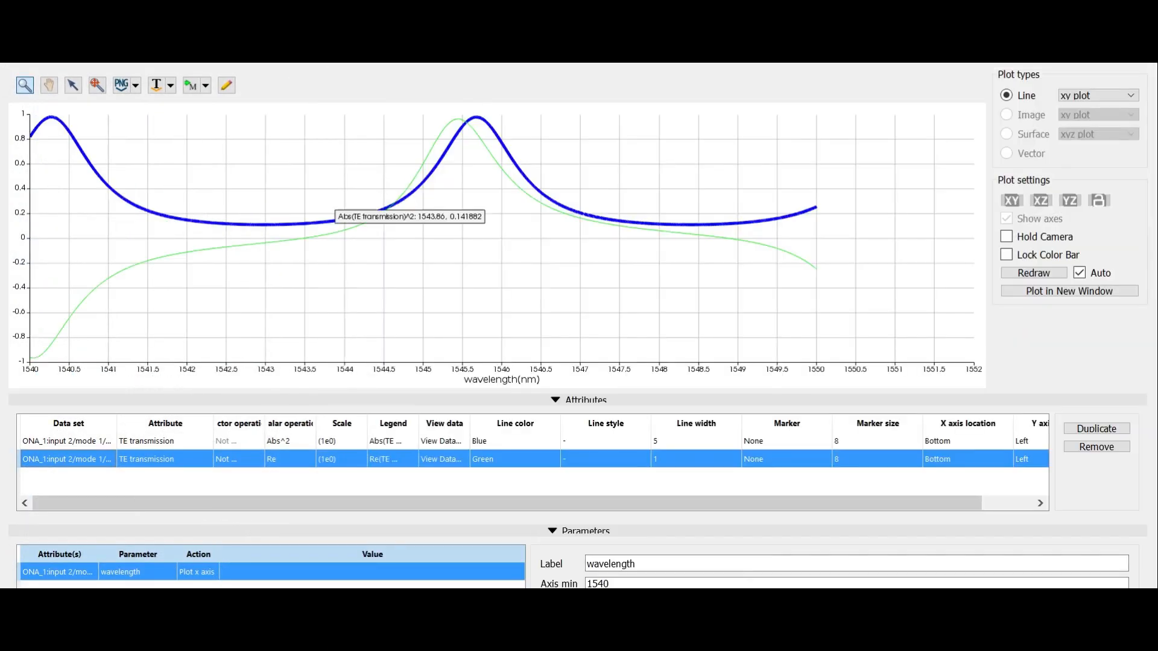
Step: Plot the green transmission curve as Abs^2 with a line width of 5 and return to the circuit
{"action": "left_click", "coordinate": [290, 459]}
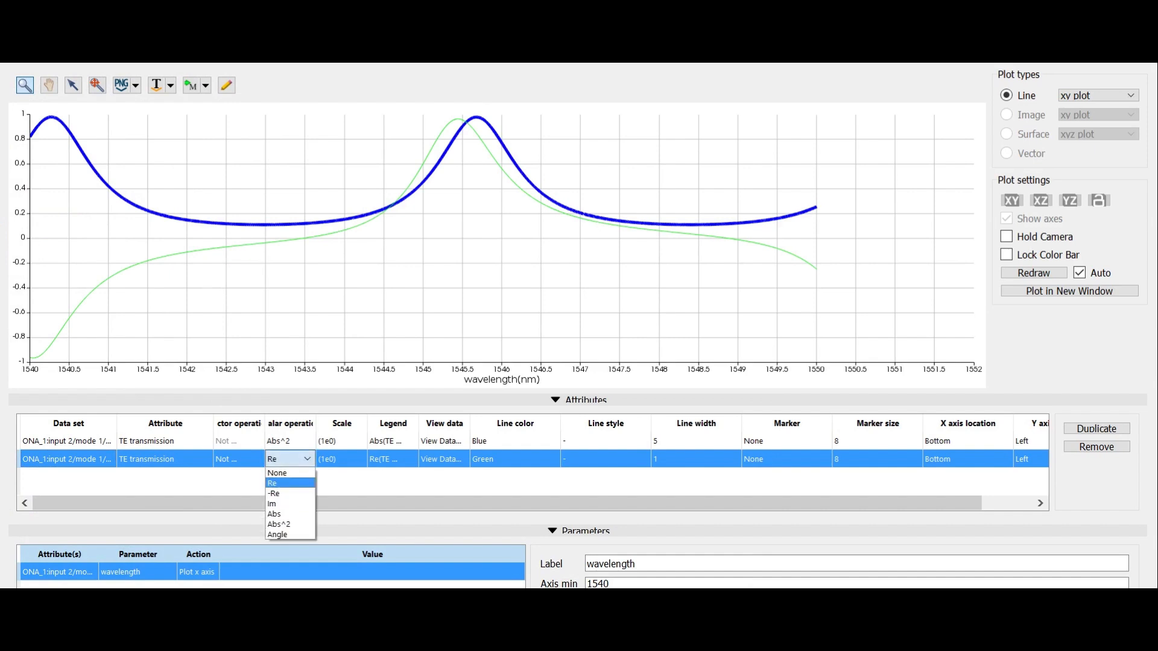
{"action": "left_click", "coordinate": [278, 524]}
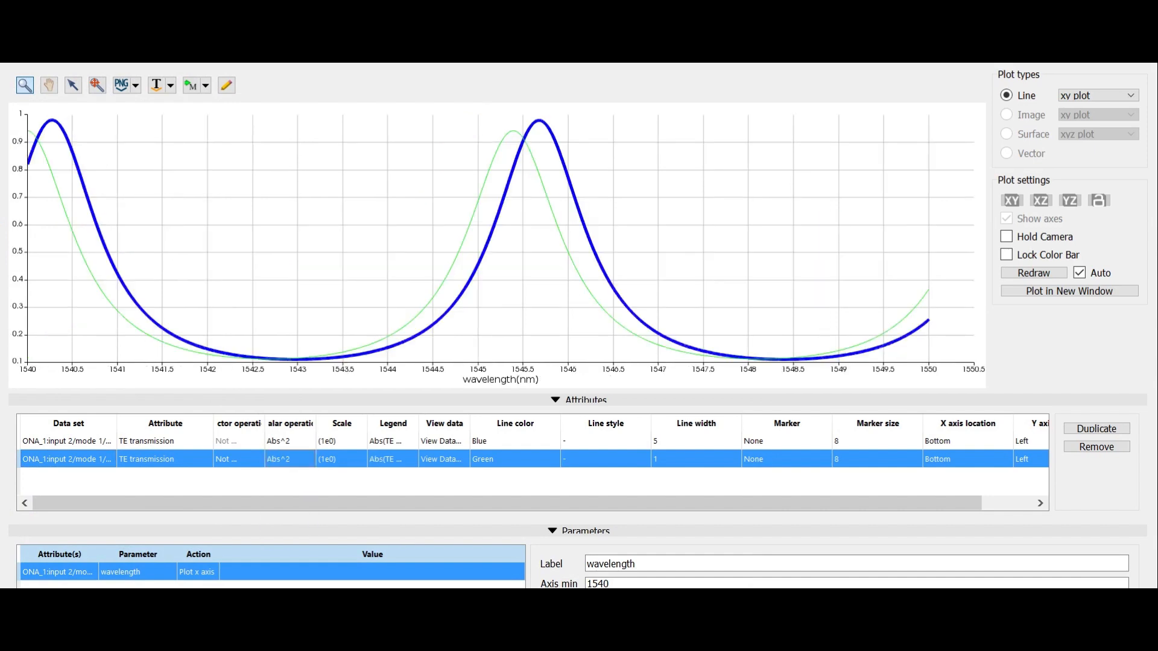
{"action": "left_click", "coordinate": [696, 459]}
{"action": "left_click", "coordinate": [687, 514]}
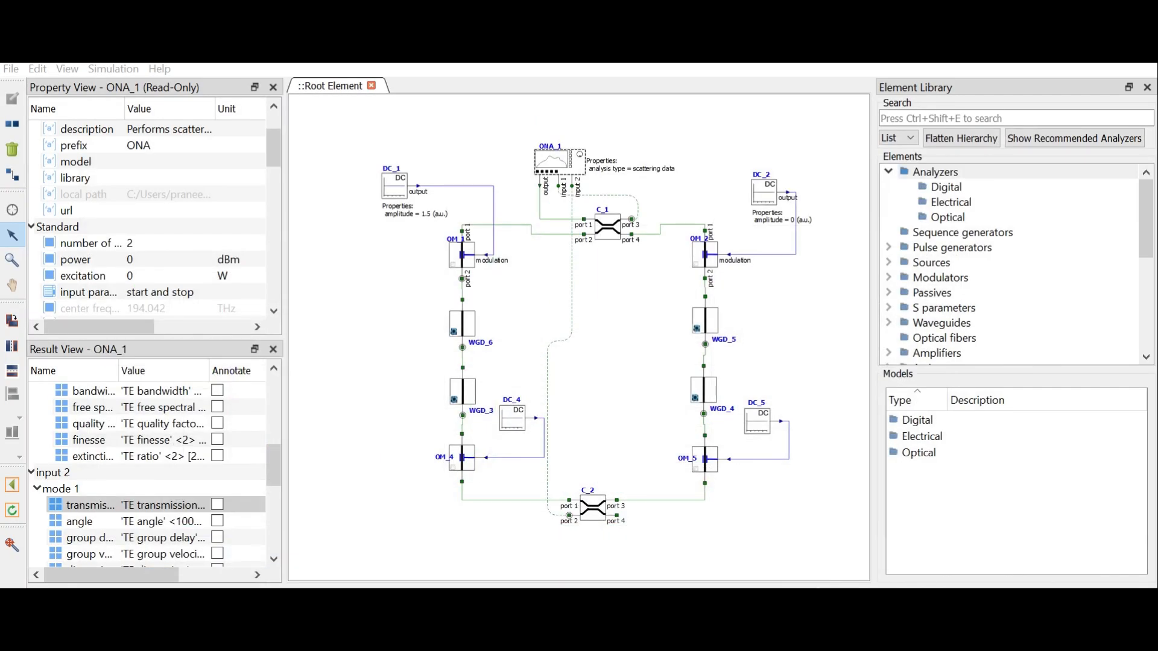
{"action": "key", "text": "Escape"}
Step: Switch the circuit back to design mode and set the amplitude of source DC_2 to 1.5
{"action": "left_click", "coordinate": [12, 485]}
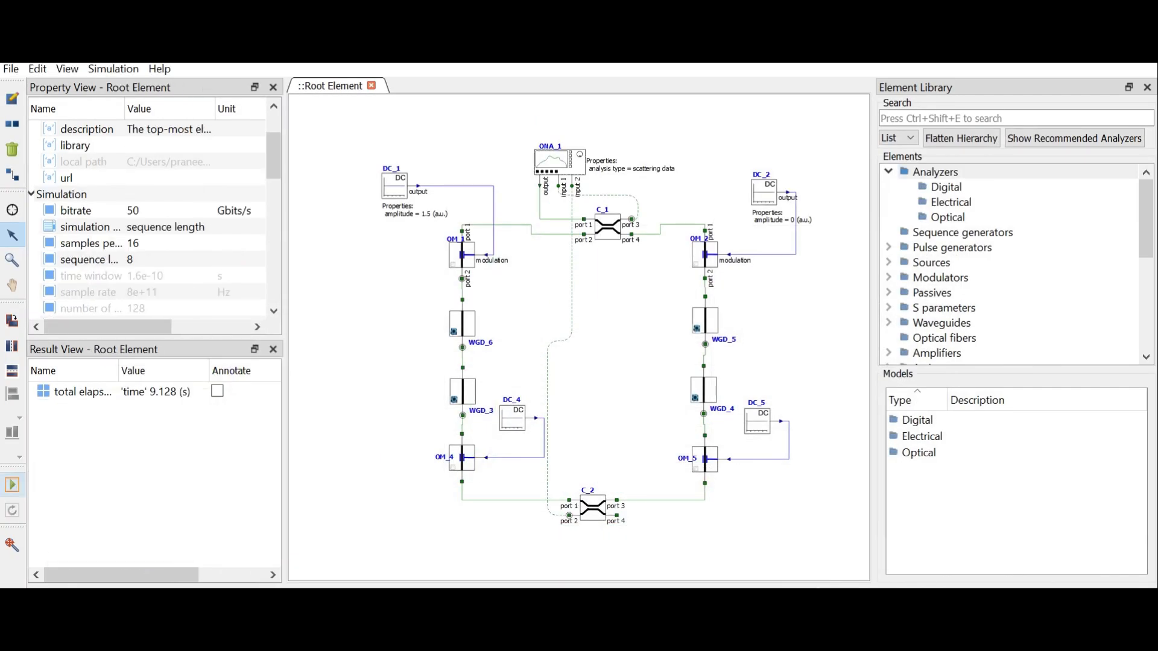
{"action": "left_click", "coordinate": [395, 186]}
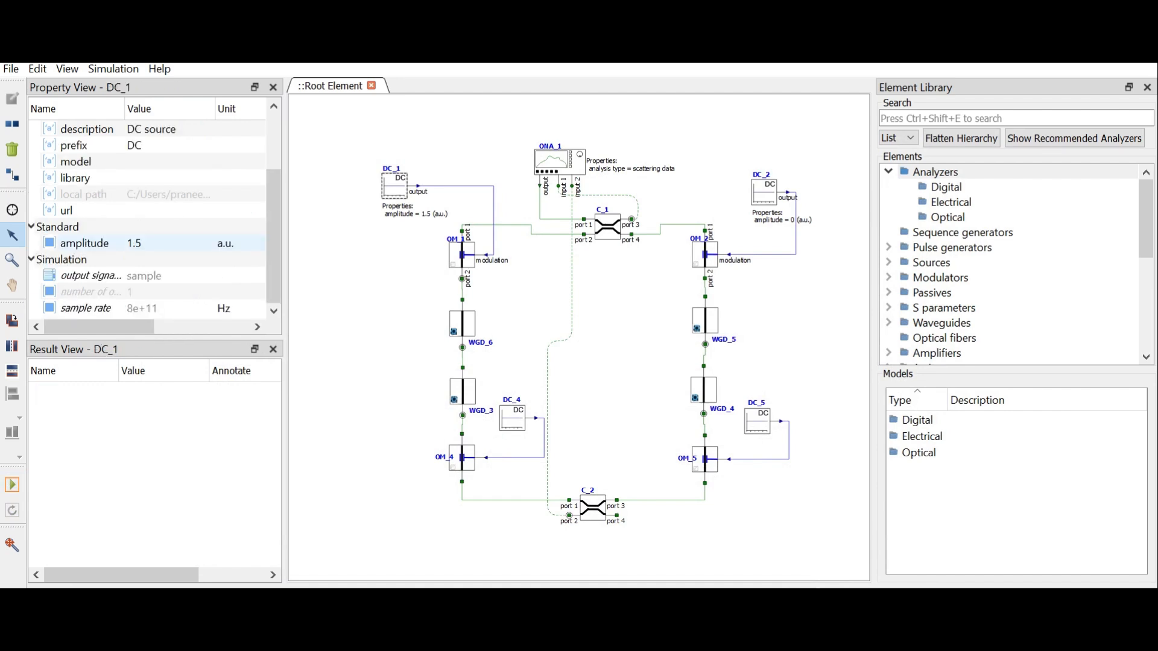
{"action": "left_click", "coordinate": [170, 243]}
{"action": "left_click", "coordinate": [763, 191]}
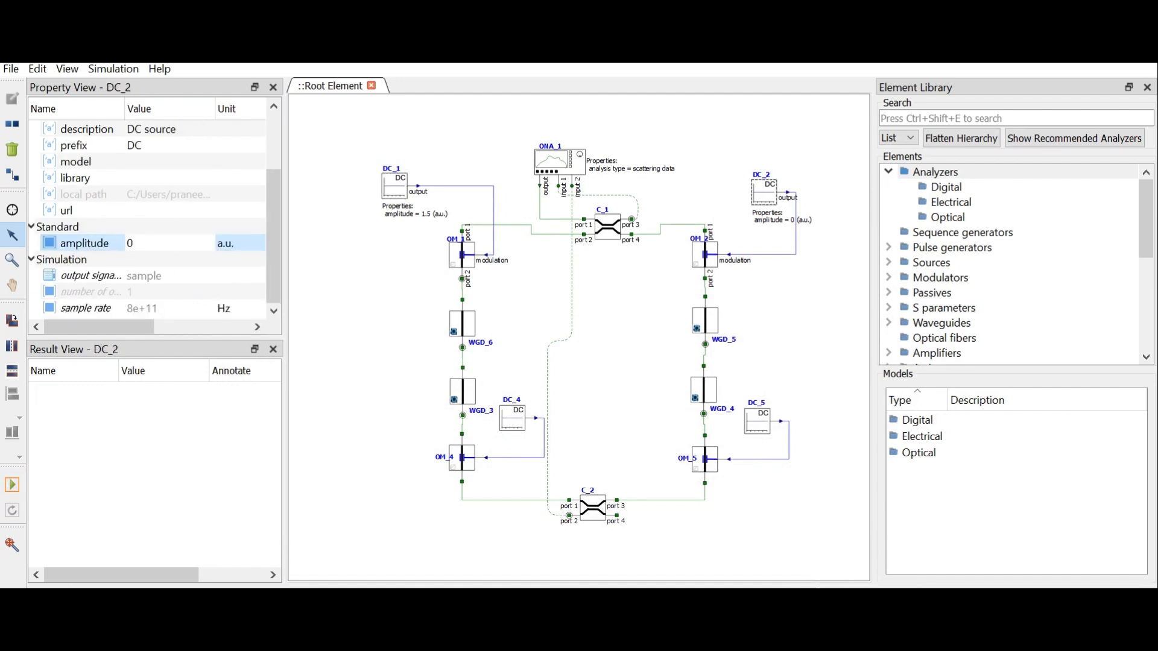
{"action": "left_click", "coordinate": [169, 243]}
{"action": "type", "text": "1.5"}
{"action": "key", "text": "Return"}
{"action": "left_click", "coordinate": [639, 337]}
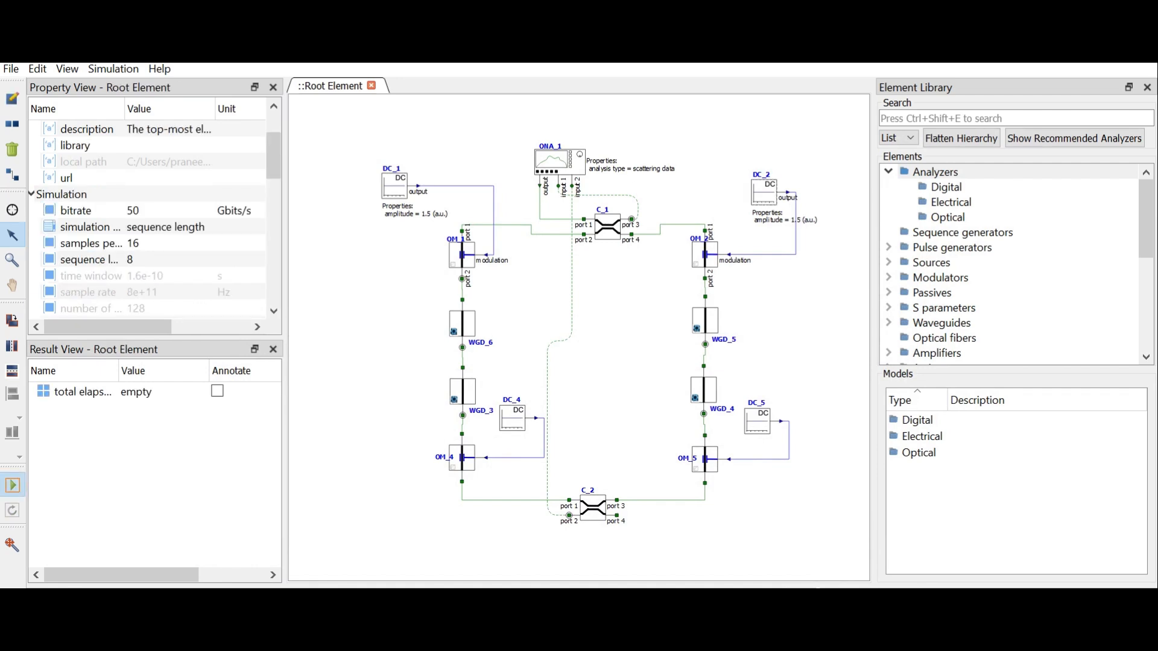
Step: Run the simulation and add the new TE transmission of ONA_1's input 2, mode 1, to Visualizer 1
{"action": "left_click", "coordinate": [12, 485]}
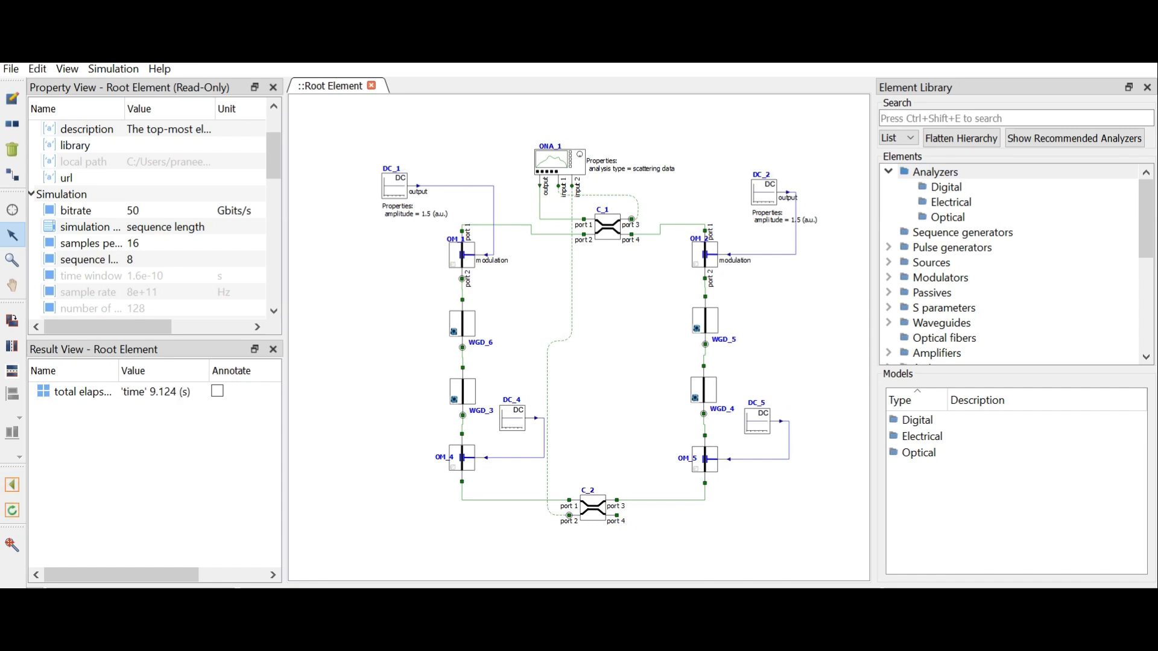
{"action": "left_click", "coordinate": [560, 162]}
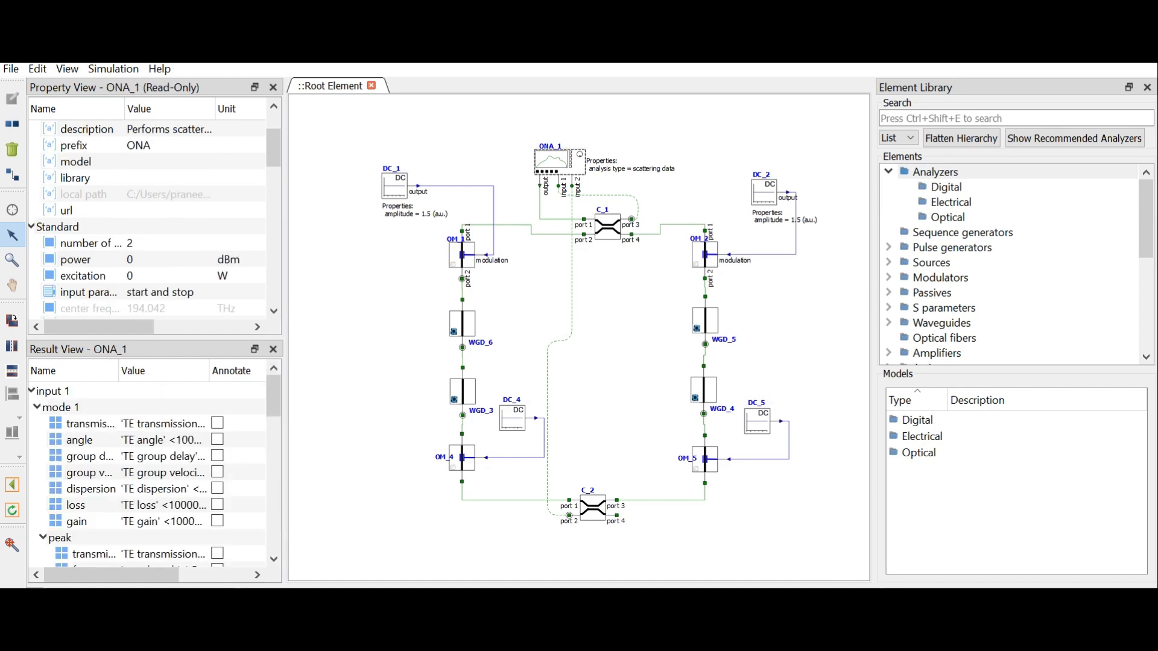
{"action": "scroll", "coordinate": [162, 457], "scroll_direction": "down", "scroll_amount": 5}
{"action": "scroll", "coordinate": [154, 458], "scroll_direction": "down", "scroll_amount": 1}
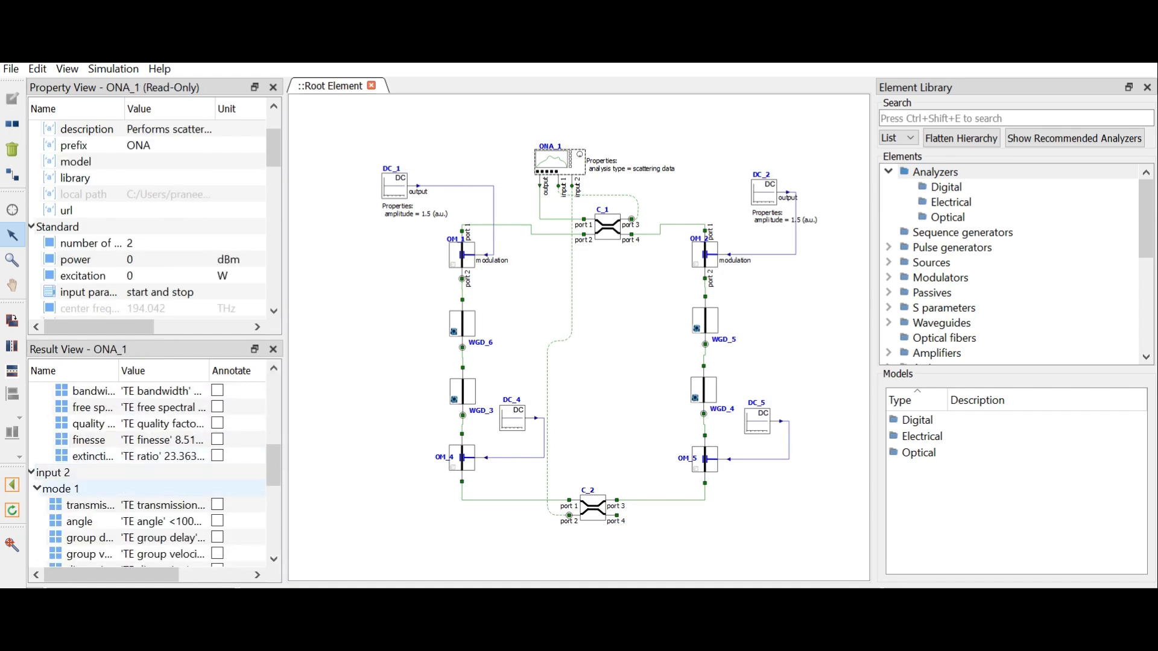
{"action": "right_click", "coordinate": [84, 504]}
{"action": "mouse_move", "coordinate": [139, 513]}
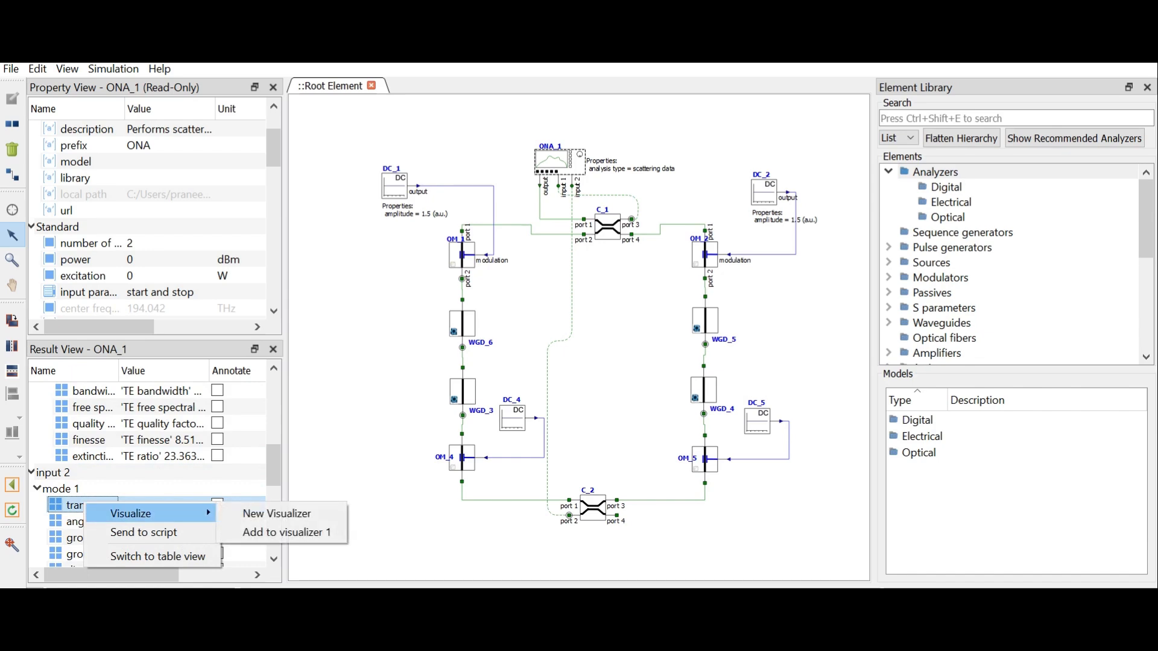
{"action": "left_click", "coordinate": [276, 514]}
{"action": "mouse_move", "coordinate": [528, 603]}
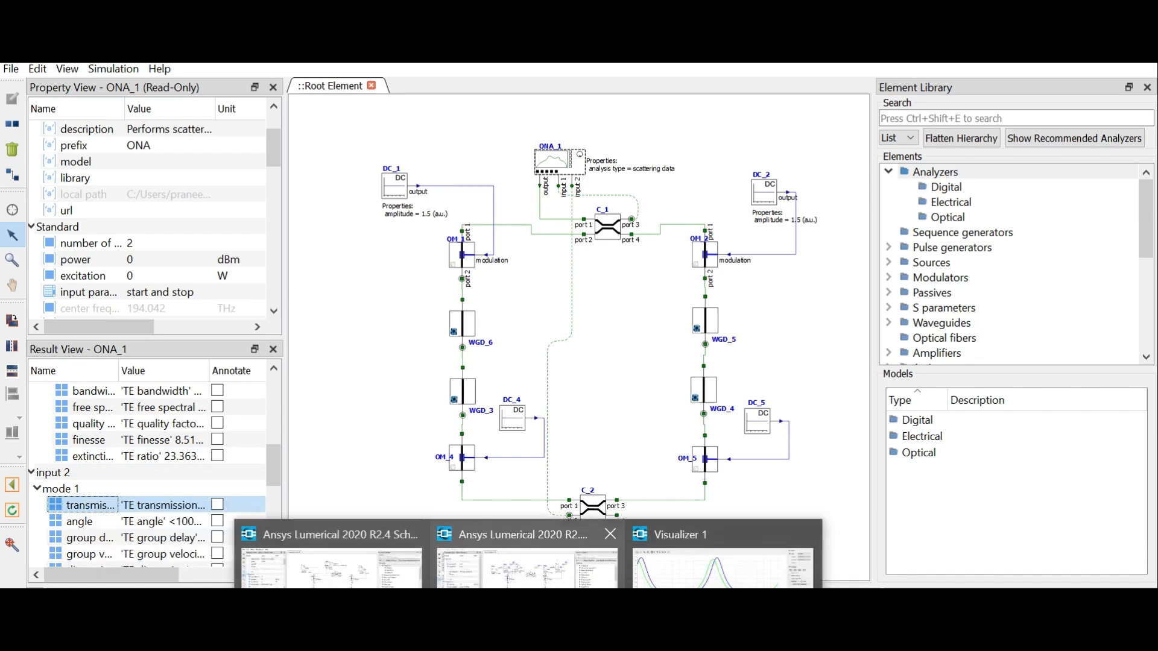
{"action": "left_click", "coordinate": [722, 557]}
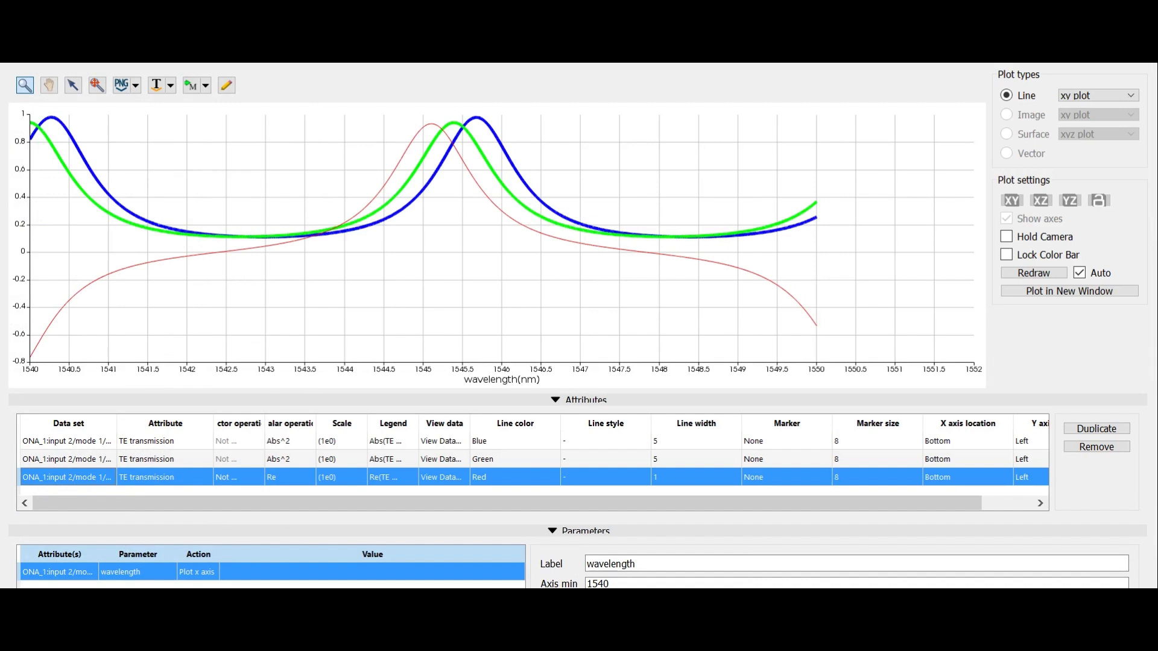
Step: Plot the red transmission curve as Abs^2 with a line width of 5
{"action": "left_click", "coordinate": [290, 477]}
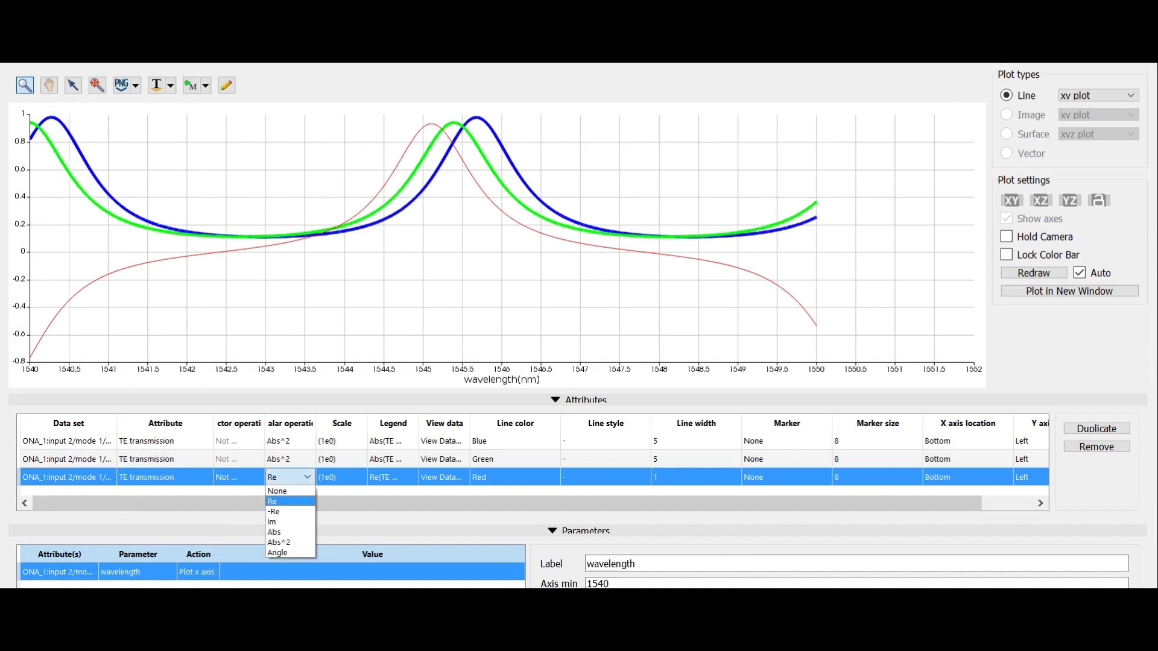
{"action": "left_click", "coordinate": [280, 541]}
{"action": "left_click", "coordinate": [695, 476]}
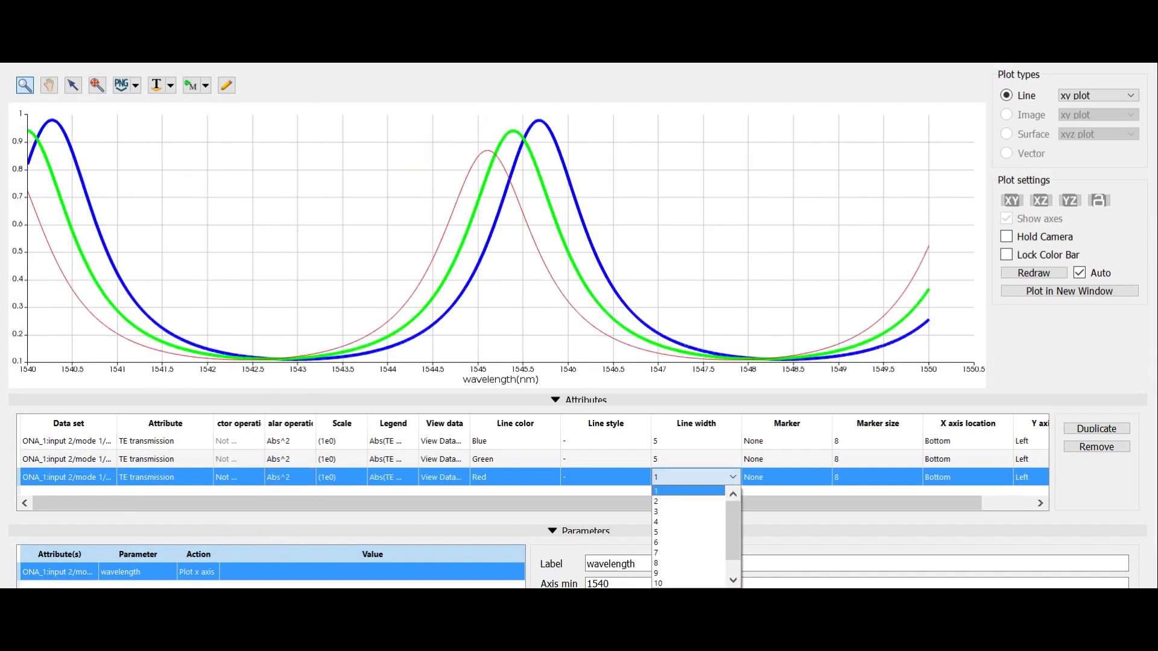
{"action": "left_click", "coordinate": [681, 532]}
Step: Zoom in on the three resonance peaks between about 1543.4 and 1547.6 nm and read the blue and green curves near their maxima
{"action": "scroll", "coordinate": [500, 239], "scroll_direction": "down", "scroll_amount": 1}
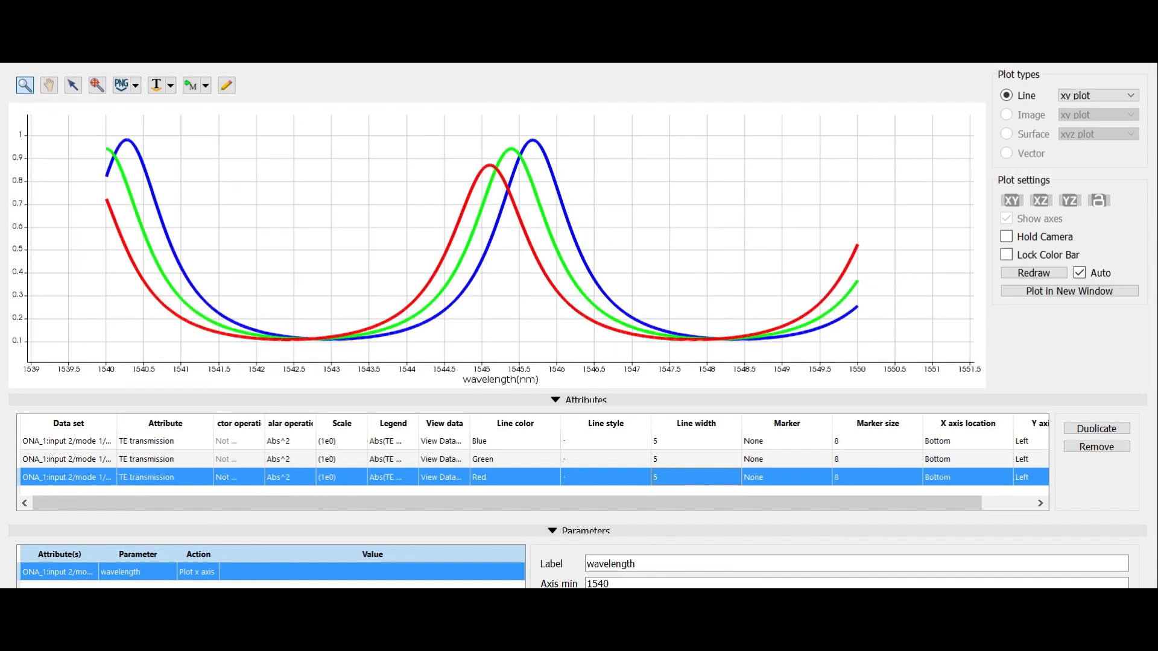
{"action": "left_click_drag", "start_coordinate": [360, 123], "coordinate": [680, 354]}
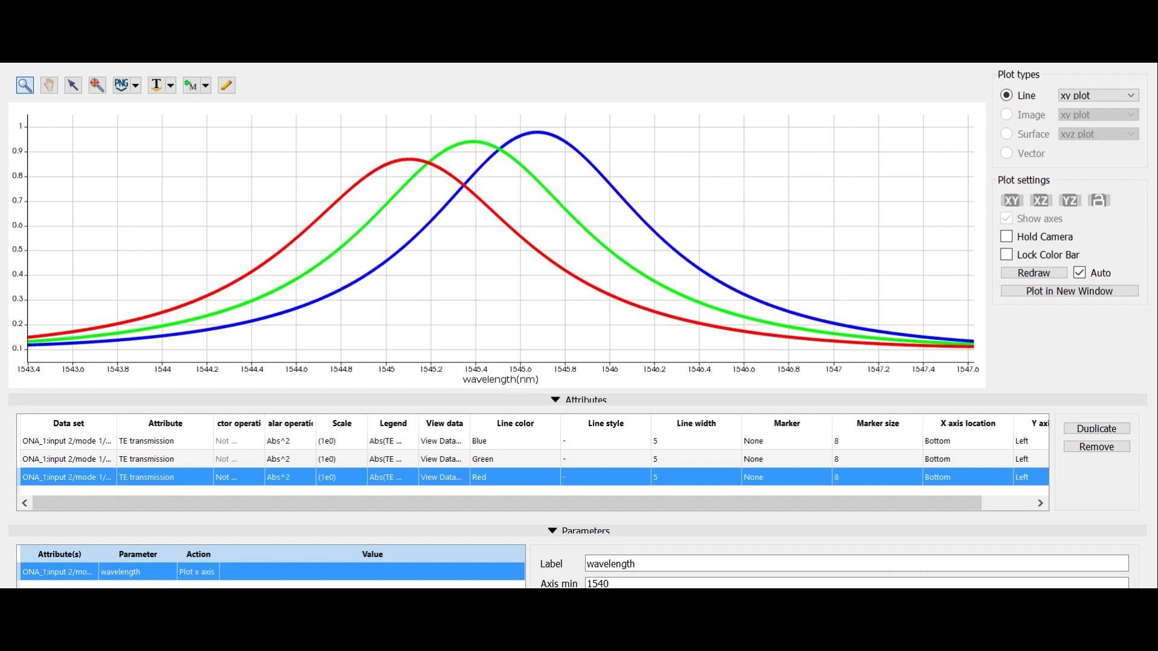
{"action": "mouse_move", "coordinate": [545, 133]}
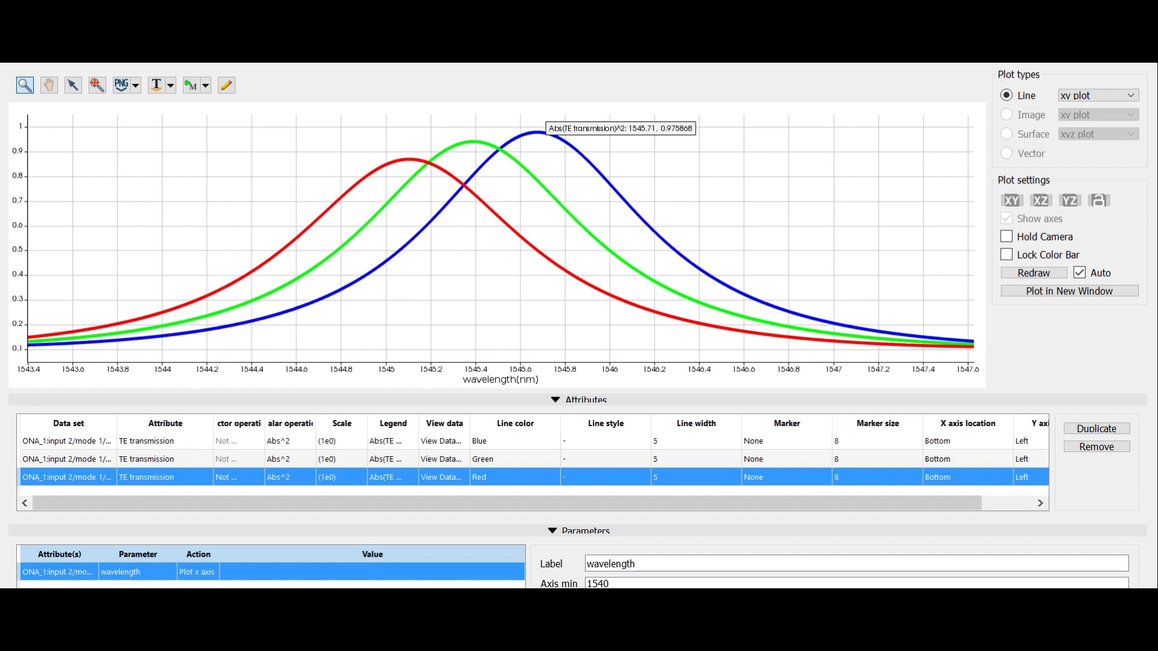
{"action": "mouse_move", "coordinate": [467, 142]}
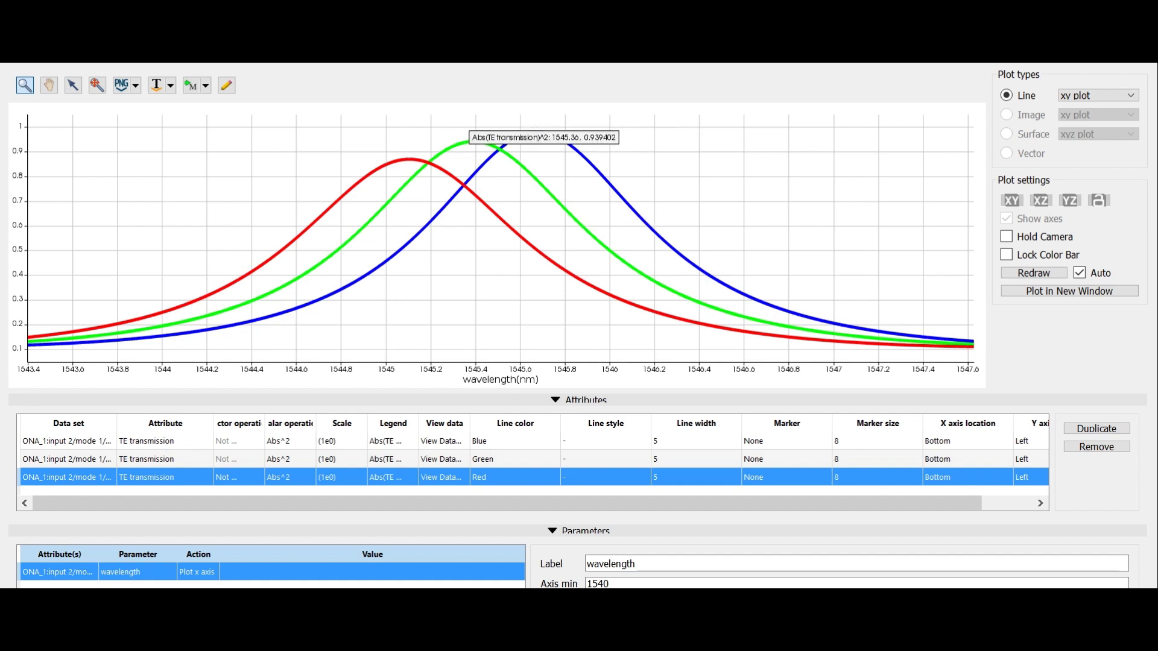
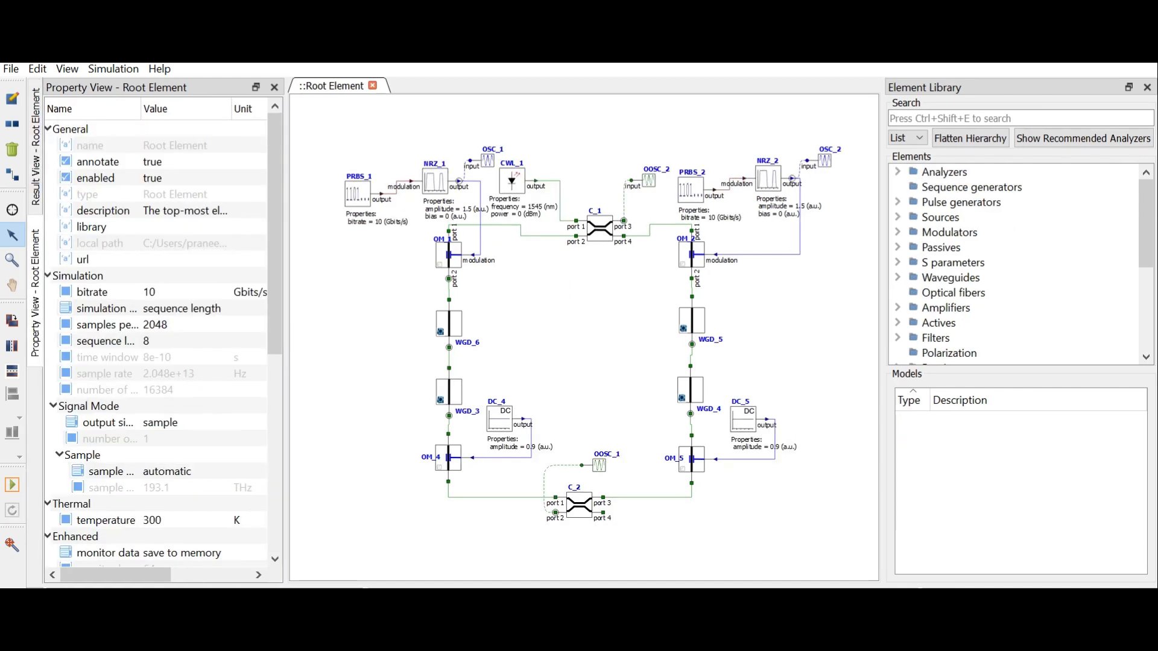
Step: Inspect the codewords of PRBS_1 and PRBS_2, the pulse settings of NRZ_1 and NRZ_2, and the root element's bitrate
{"action": "left_click", "coordinate": [357, 194]}
{"action": "left_click", "coordinate": [691, 190]}
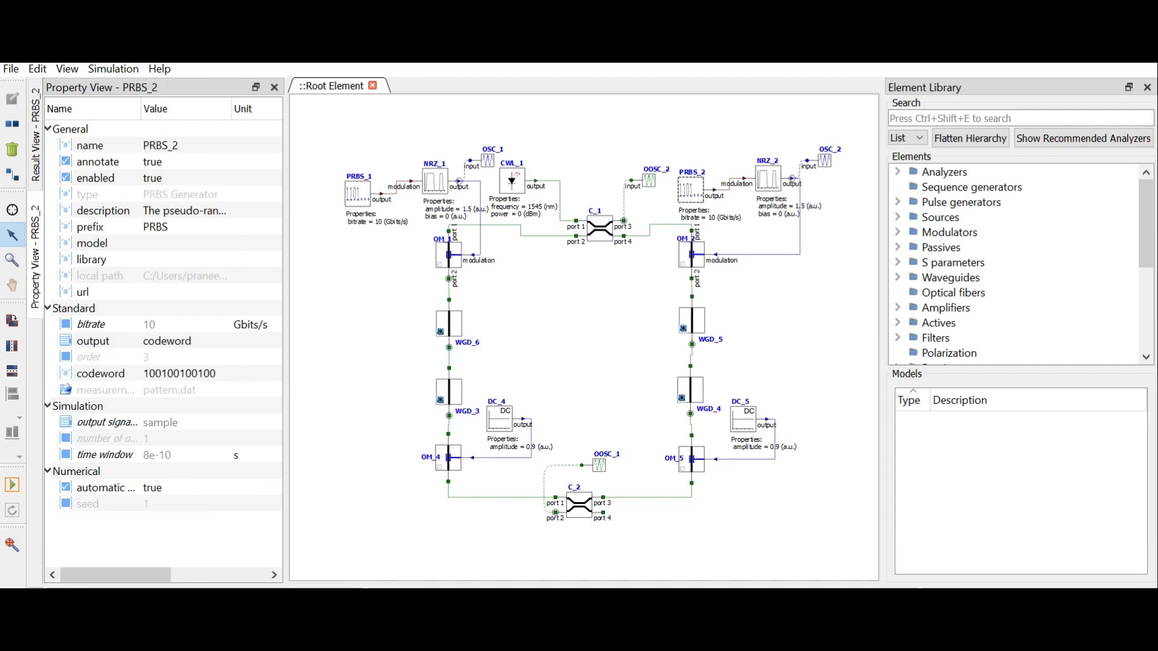
{"action": "left_click_drag", "start_coordinate": [435, 181], "coordinate": [437, 181]}
{"action": "left_click", "coordinate": [768, 178]}
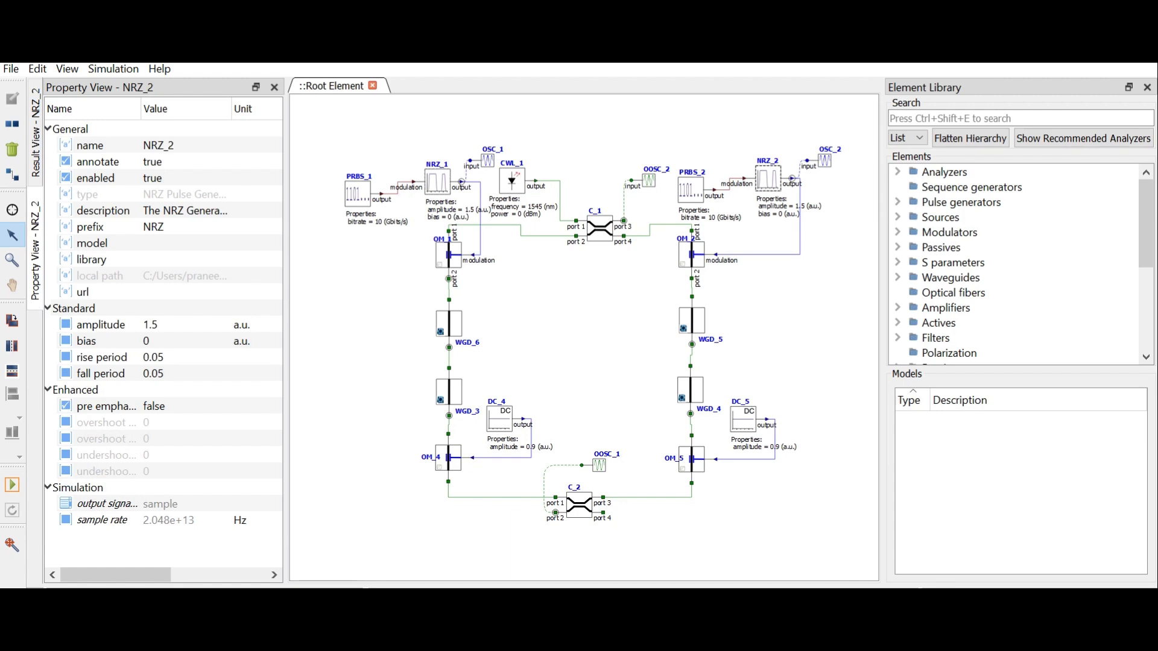
{"action": "left_click", "coordinate": [358, 193]}
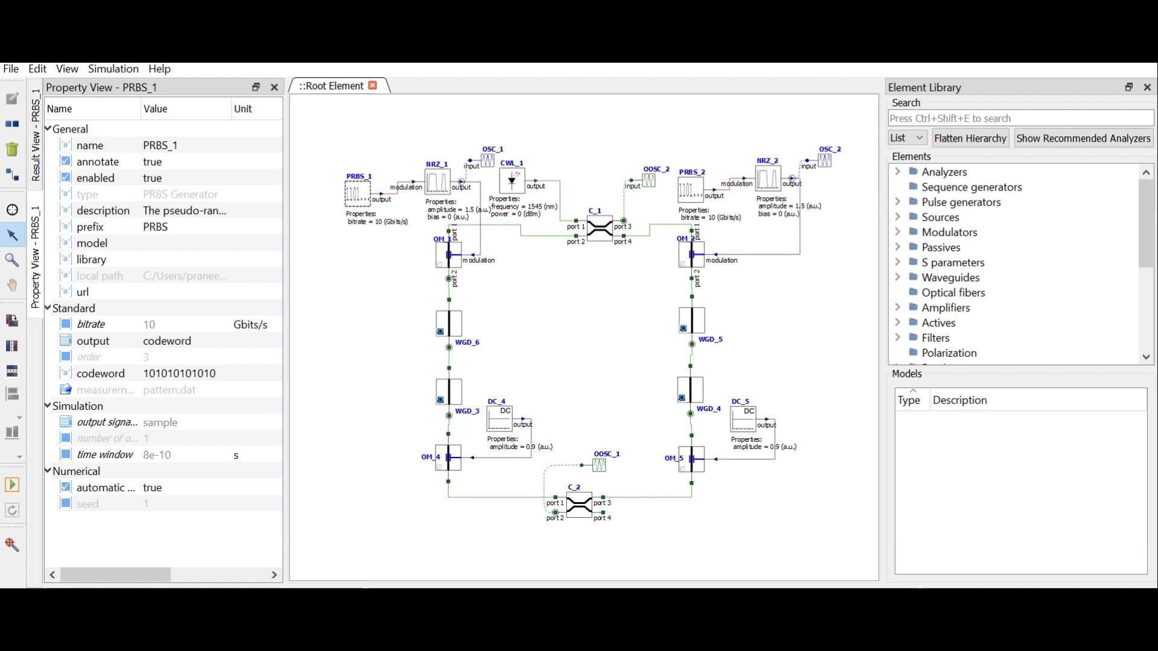
{"action": "left_click", "coordinate": [347, 356]}
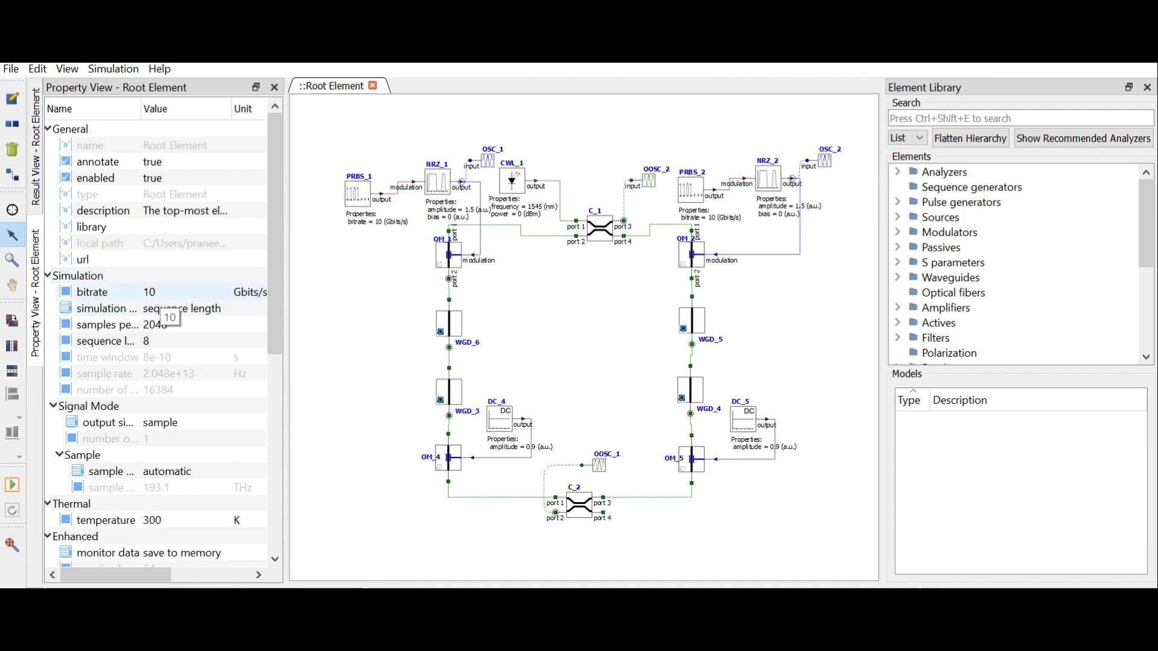
{"action": "left_click", "coordinate": [358, 193]}
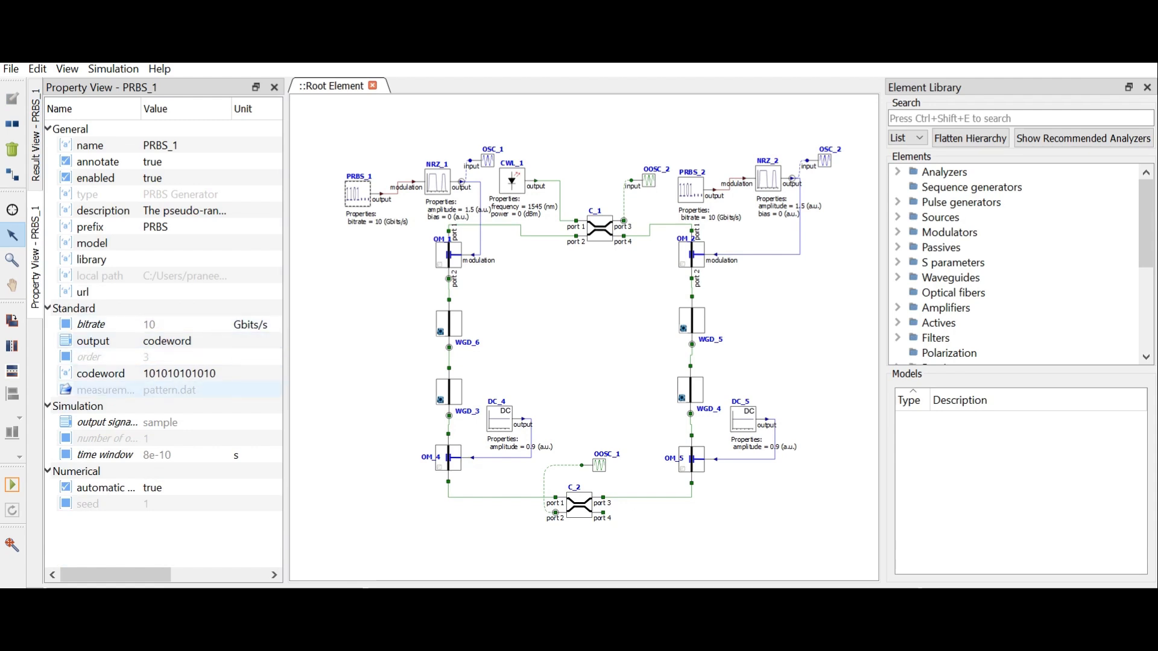
{"action": "left_click", "coordinate": [691, 190]}
{"action": "left_click", "coordinate": [368, 337]}
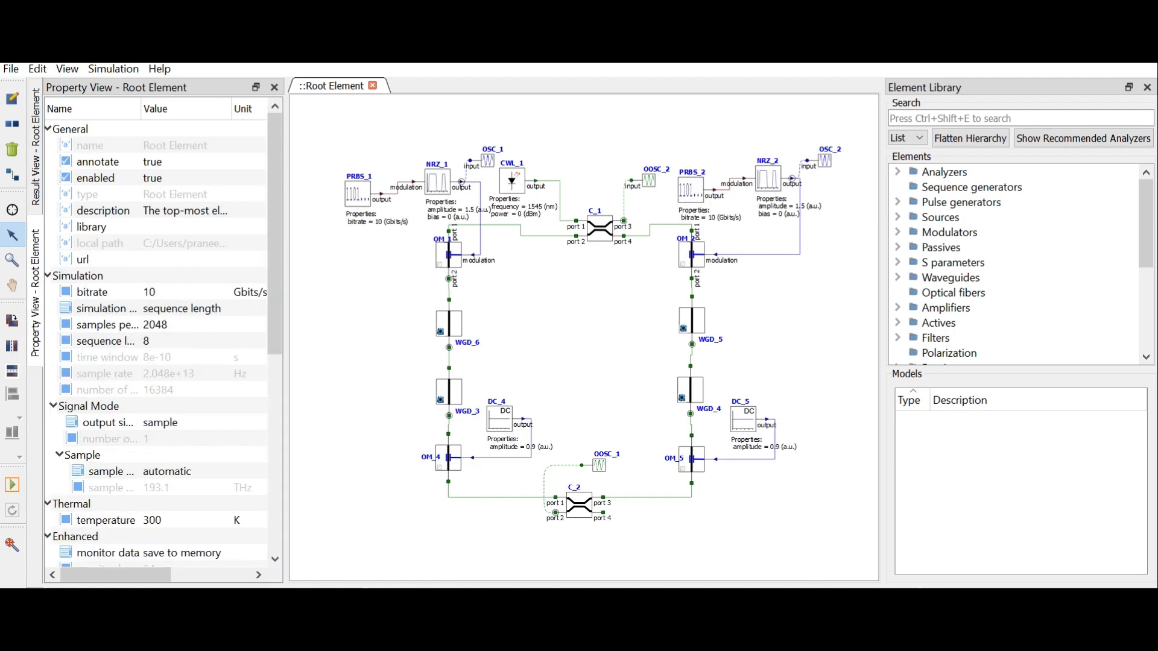
Step: Check the amplitude settings of sources DC_4 and DC_5
{"action": "left_click", "coordinate": [499, 419]}
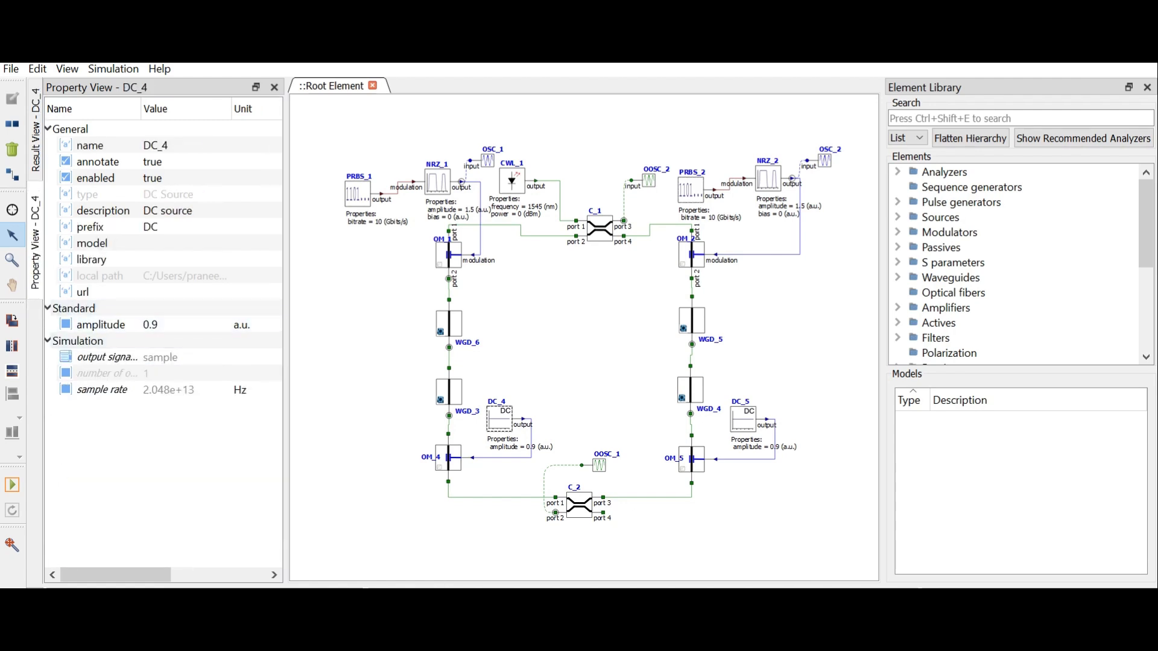
{"action": "left_click", "coordinate": [742, 419]}
{"action": "left_click", "coordinate": [609, 365]}
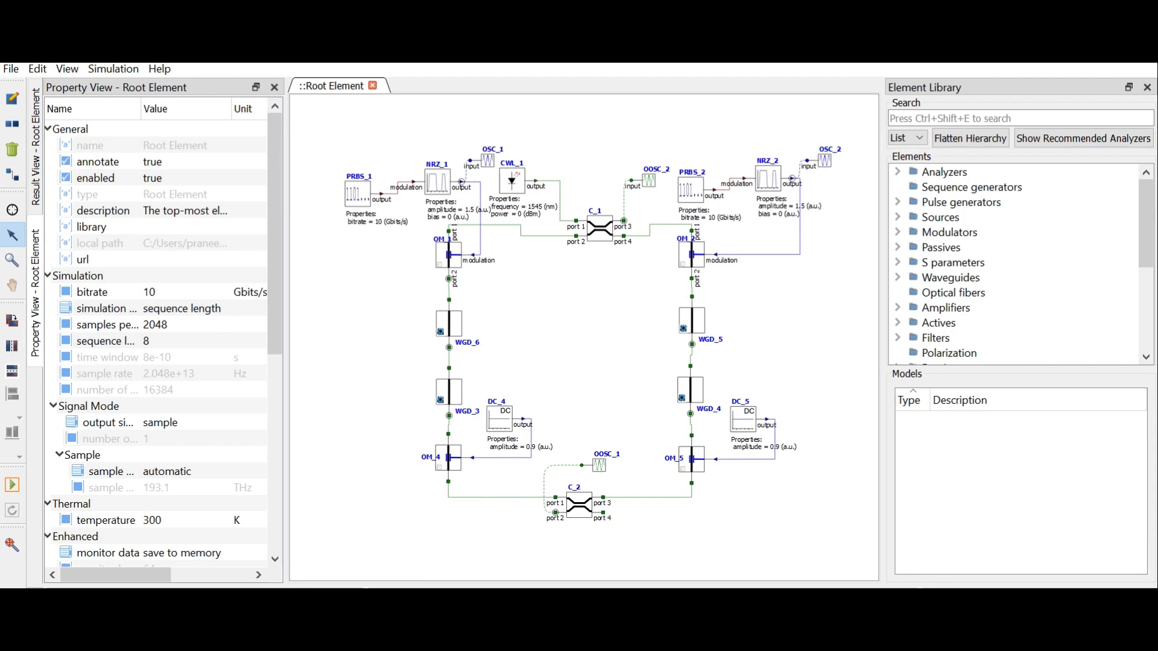
Step: Run the simulation and visualize the sum signal of optical oscilloscope OOSC_1 in a maximized window
{"action": "left_click", "coordinate": [13, 485]}
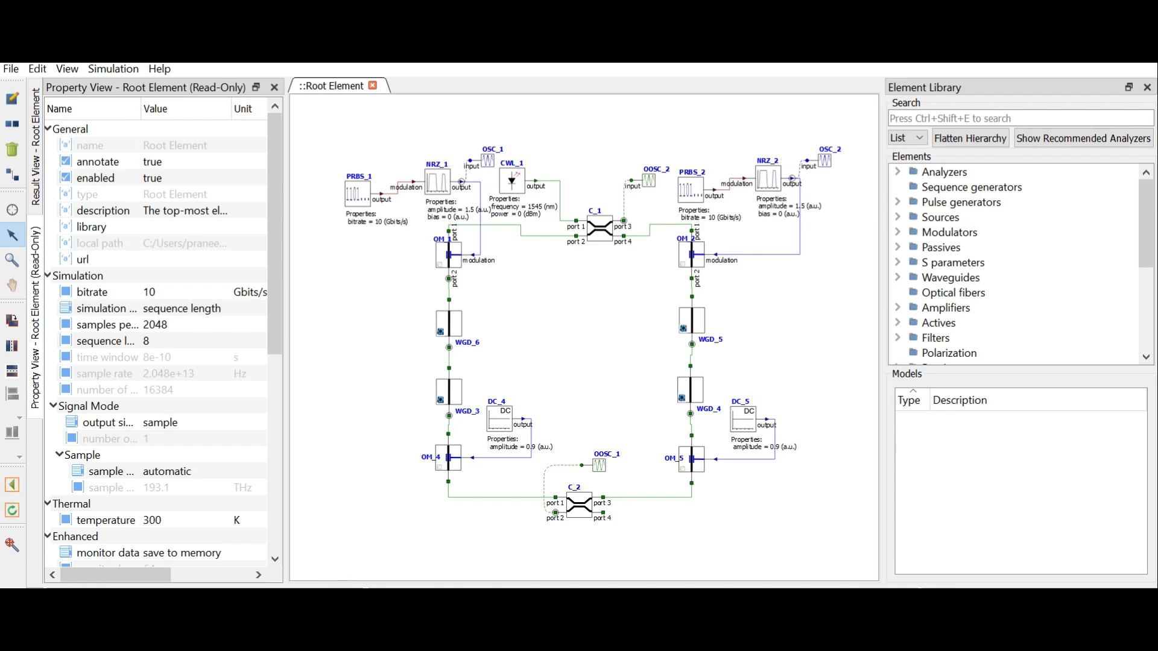
{"action": "left_click", "coordinate": [599, 465]}
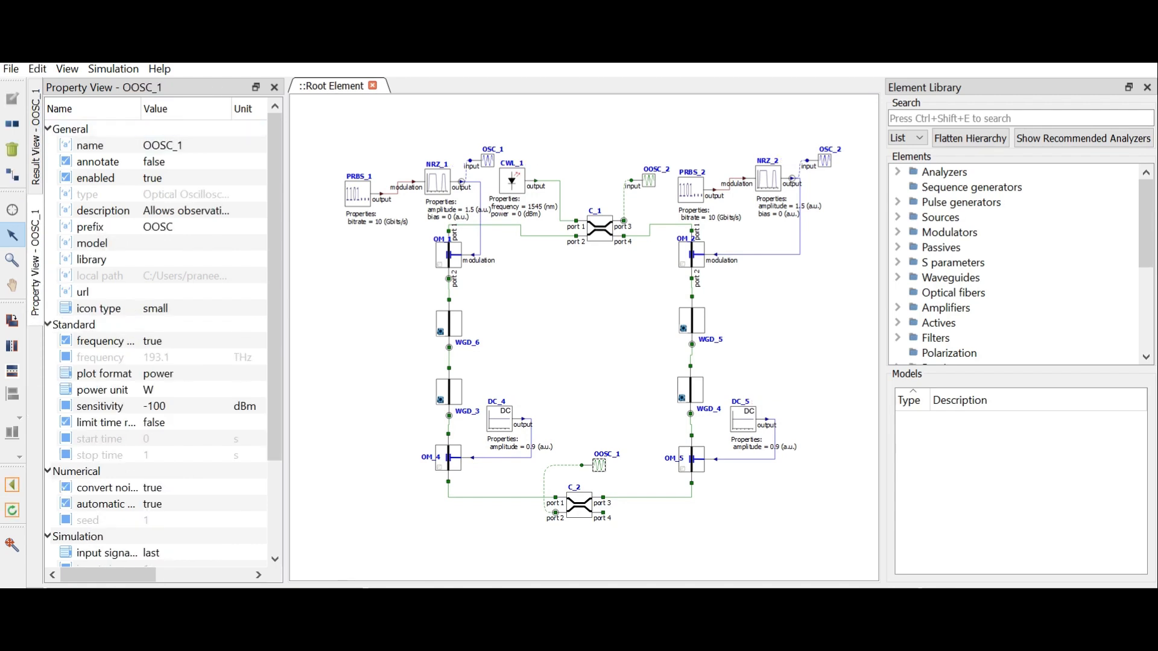
{"action": "left_click", "coordinate": [35, 137]}
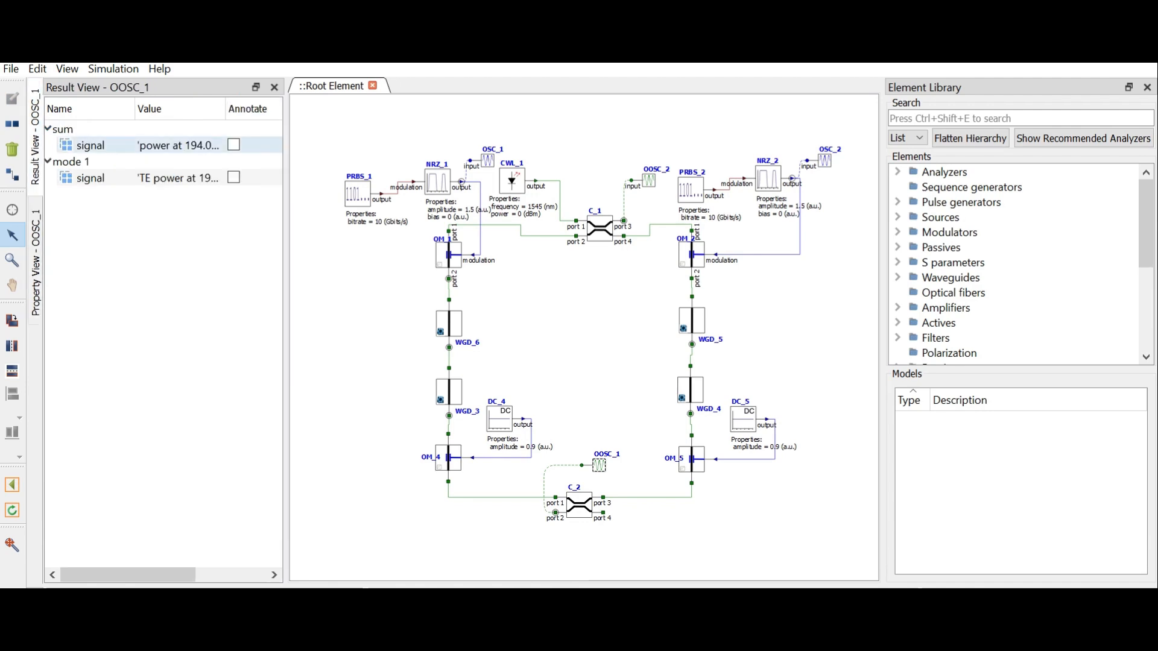
{"action": "left_click", "coordinate": [91, 145]}
{"action": "double_click", "coordinate": [91, 145]}
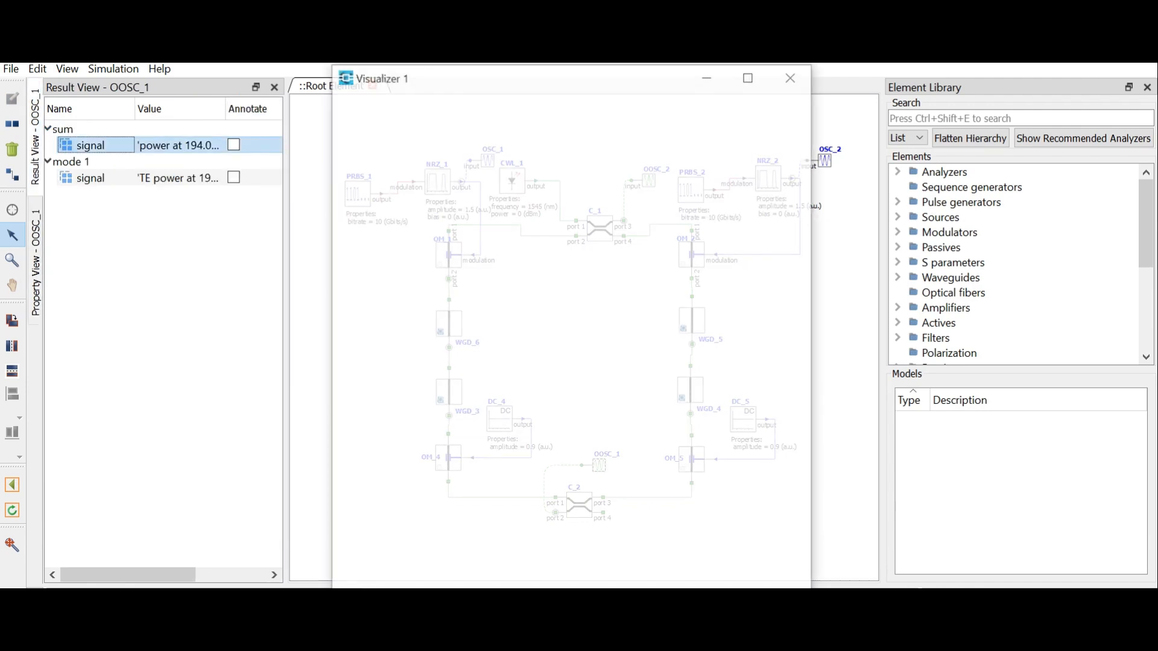
{"action": "left_click", "coordinate": [749, 76]}
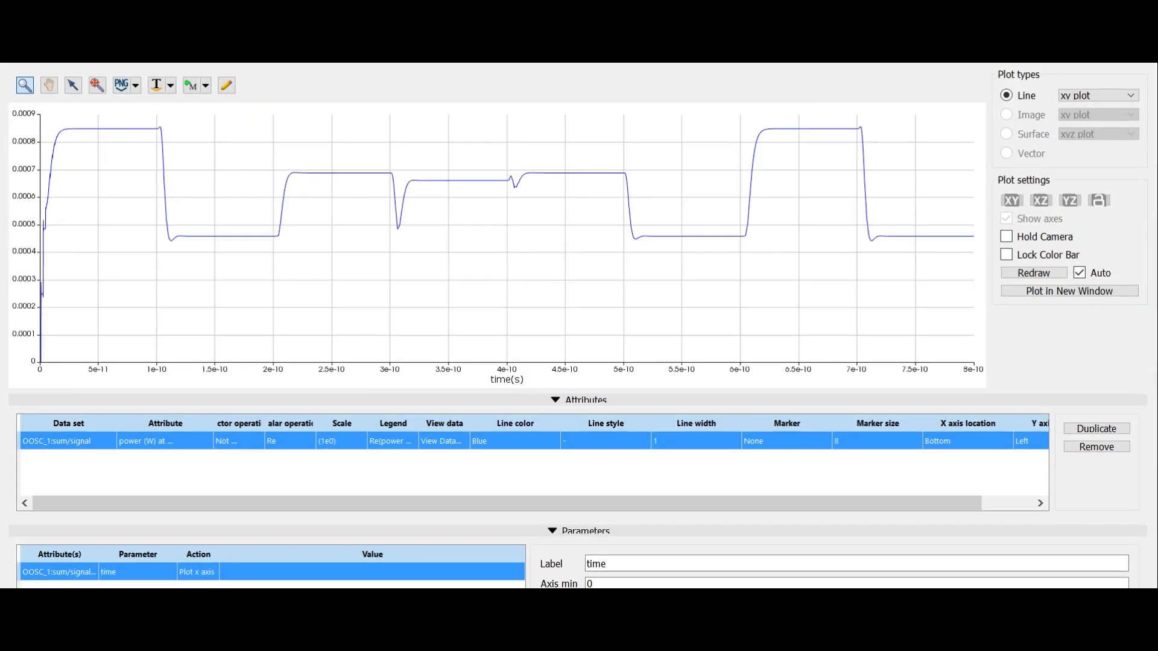
Step: Set the OOSC_1 power curve's line width to 5, restore the plot window's size and minimize it
{"action": "left_click", "coordinate": [516, 441]}
{"action": "left_click", "coordinate": [516, 440]}
{"action": "left_click", "coordinate": [696, 441]}
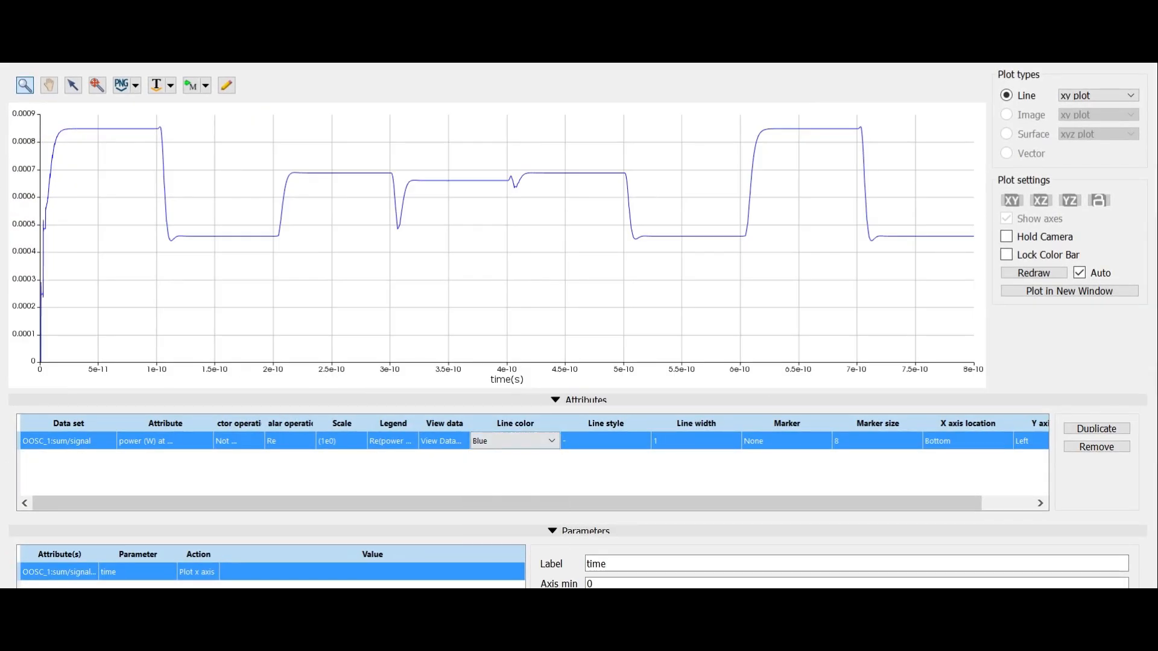
{"action": "left_click", "coordinate": [697, 441]}
{"action": "left_click", "coordinate": [697, 441]}
{"action": "left_click", "coordinate": [687, 495]}
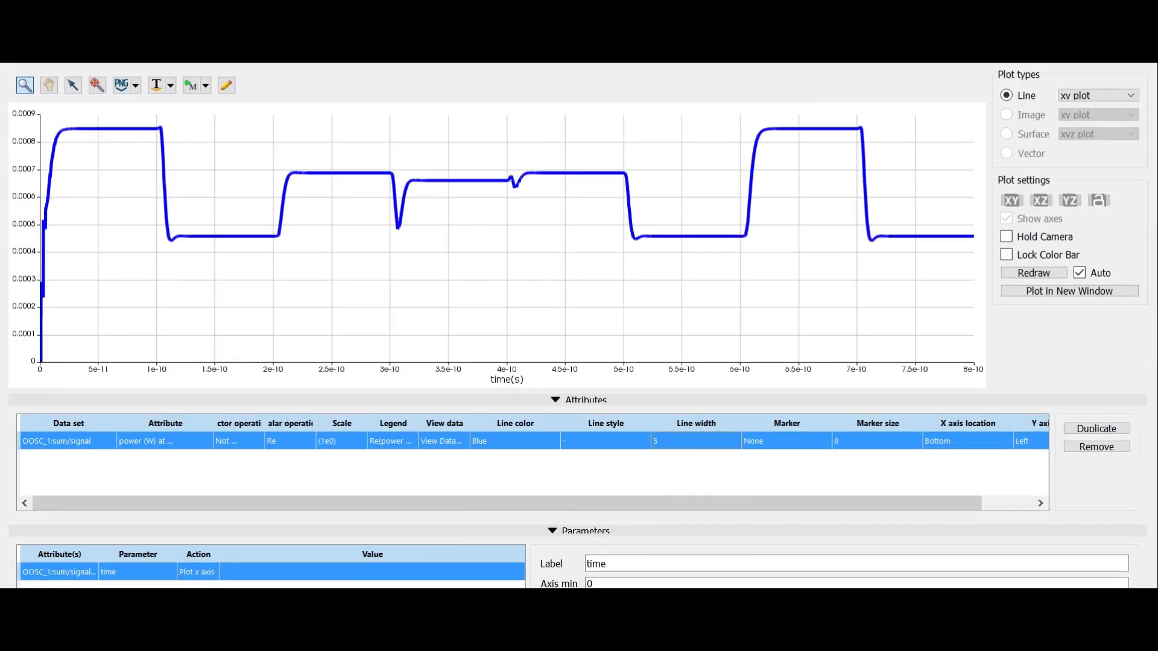
{"action": "left_click", "coordinate": [1095, 49]}
{"action": "left_click_drag", "start_coordinate": [593, 78], "coordinate": [946, 105]}
{"action": "left_click", "coordinate": [1145, 102]}
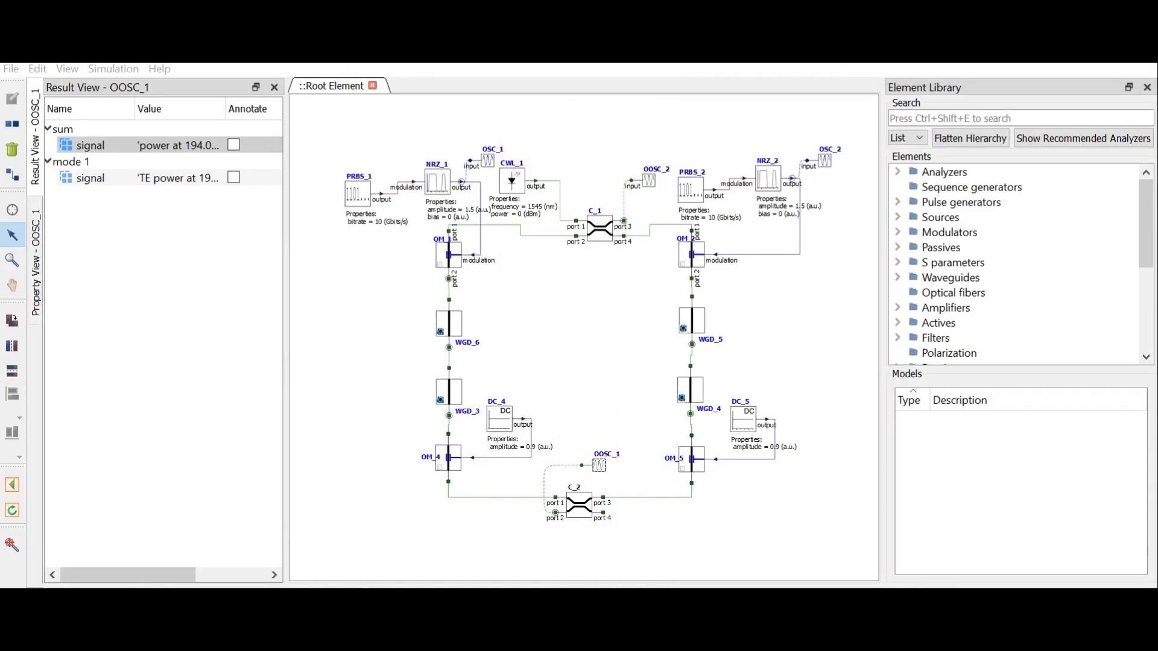
Step: Visualize the signal result of oscilloscope OSC_1 in a new plot window
{"action": "left_click", "coordinate": [488, 160]}
{"action": "left_click", "coordinate": [36, 250]}
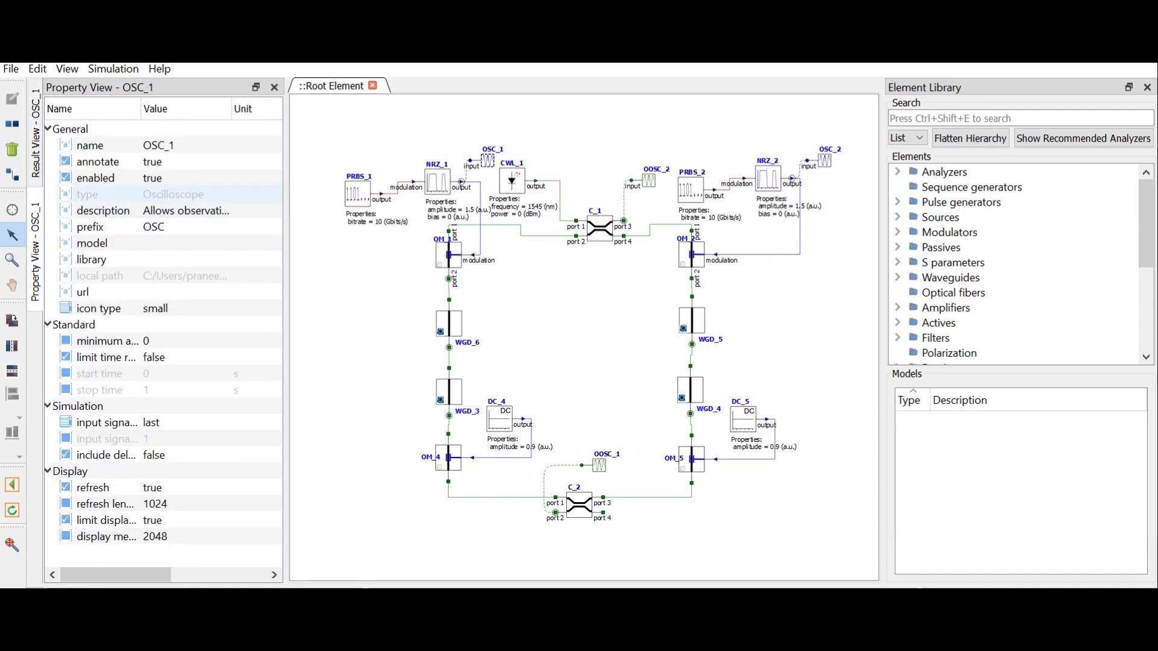
{"action": "left_click", "coordinate": [36, 133]}
{"action": "left_click", "coordinate": [85, 129]}
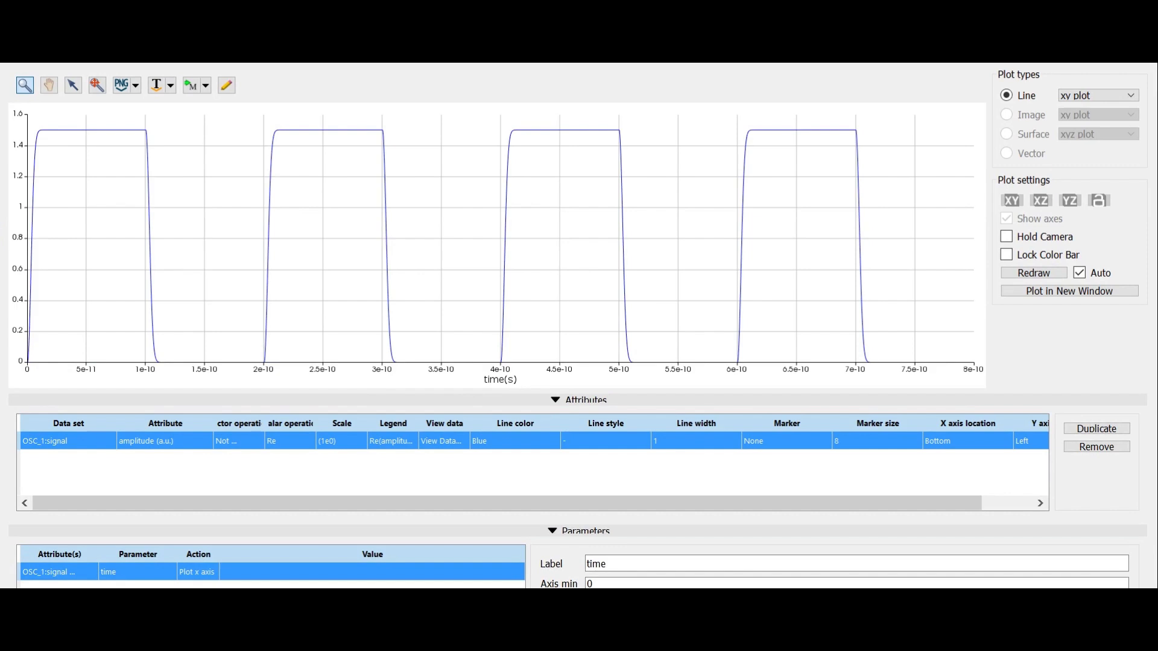
Step: Set the OSC_1 amplitude curve's line width to 5, then restore and minimize its plot window
{"action": "left_click", "coordinate": [697, 440]}
{"action": "left_click", "coordinate": [696, 441]}
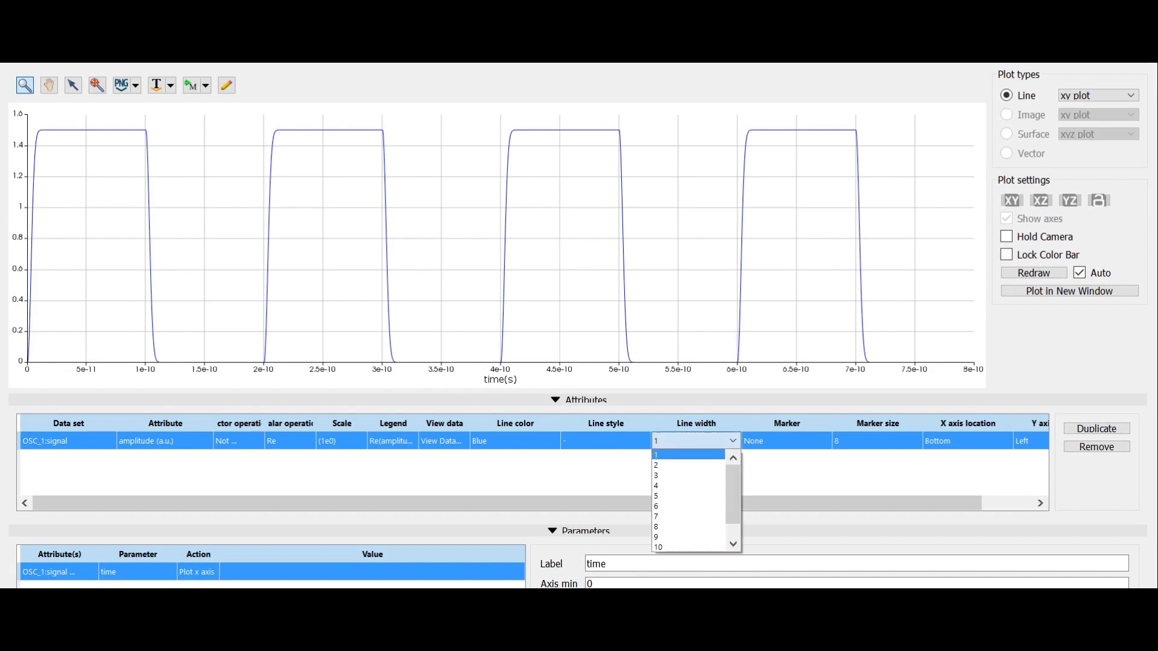
{"action": "left_click", "coordinate": [693, 494]}
{"action": "left_click", "coordinate": [1093, 49]}
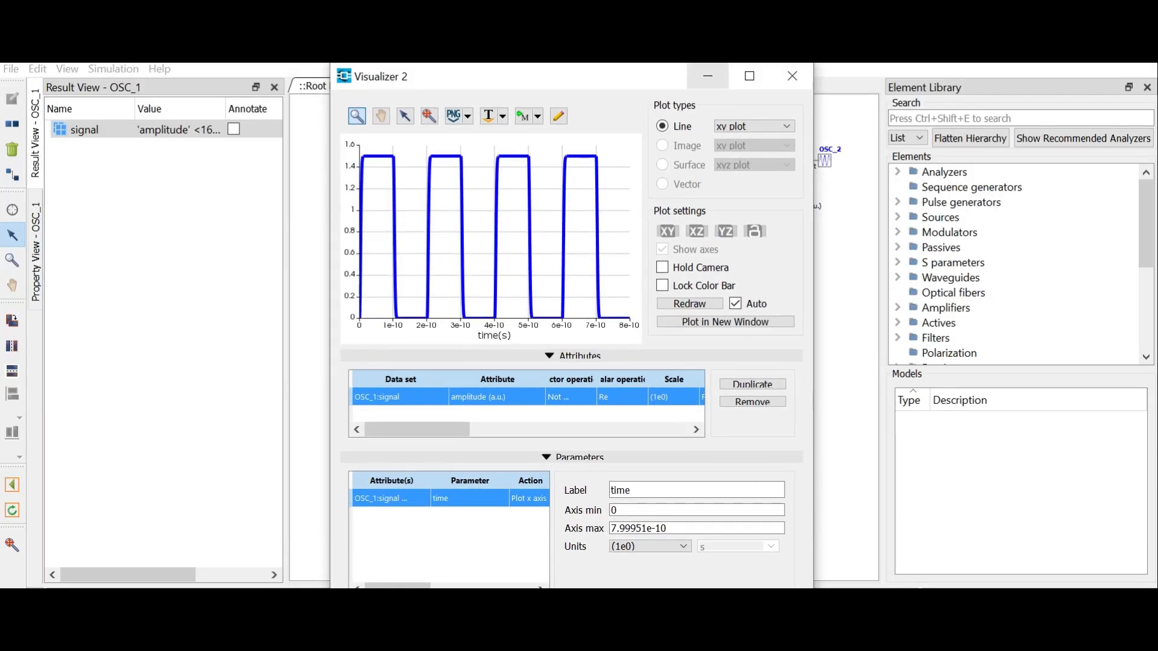
{"action": "left_click", "coordinate": [708, 77]}
Step: Visualize the signal result of oscilloscope OSC_2 in a new, maximized plot window
{"action": "left_click", "coordinate": [824, 160]}
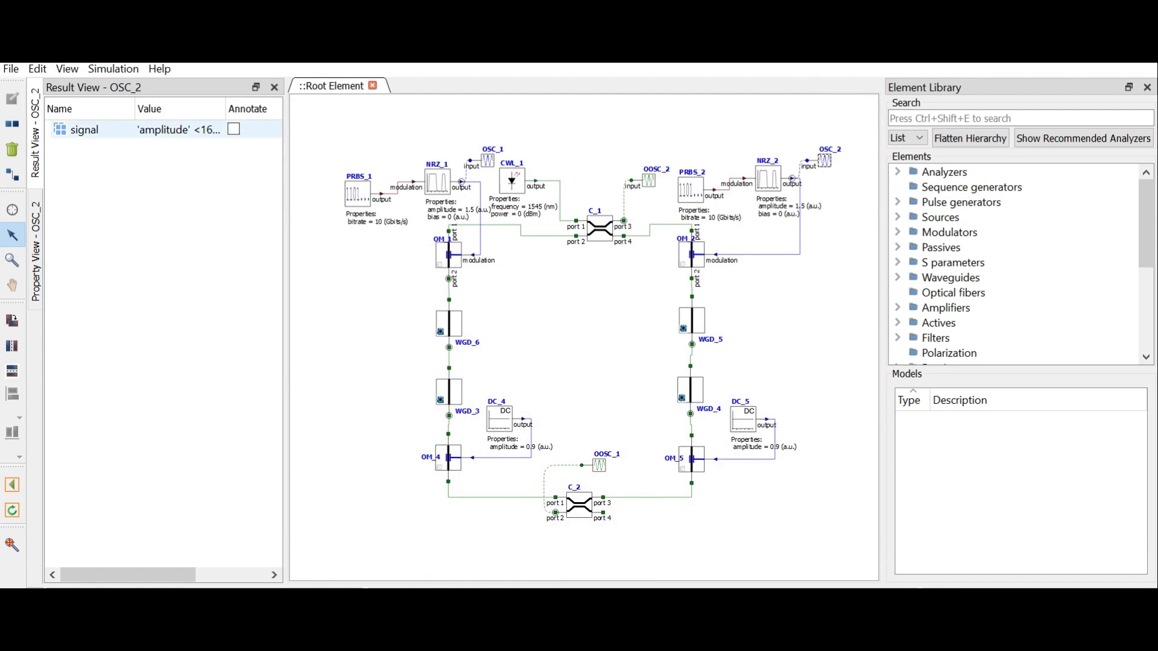
{"action": "left_click", "coordinate": [85, 129]}
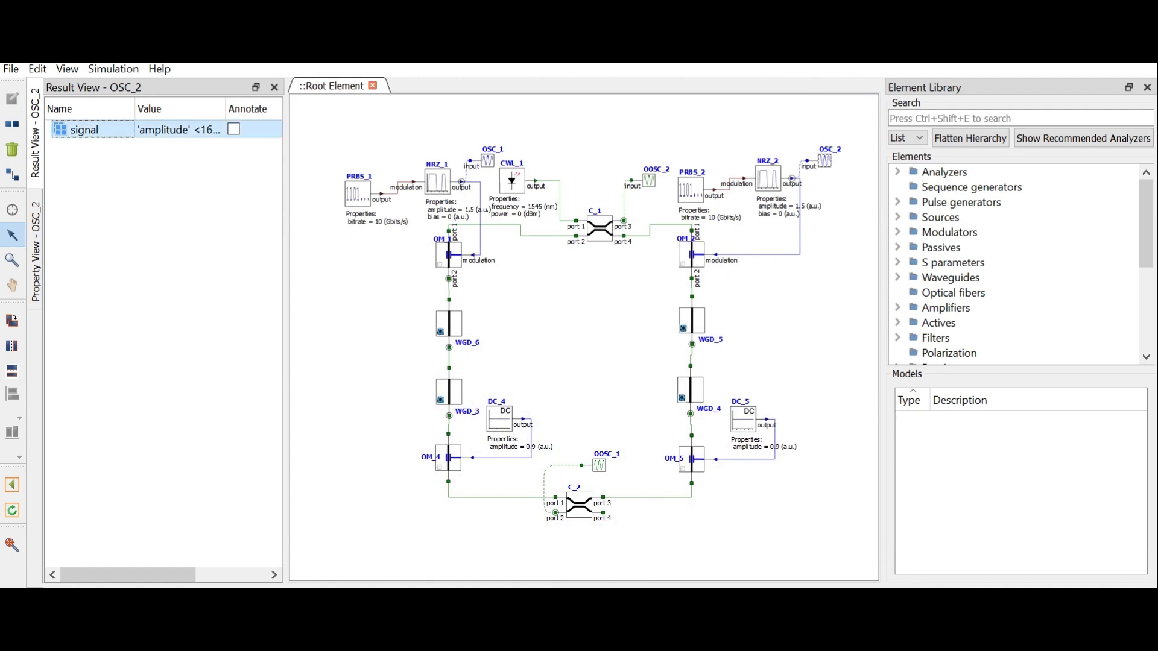
{"action": "double_click", "coordinate": [85, 130]}
{"action": "left_click", "coordinate": [736, 76]}
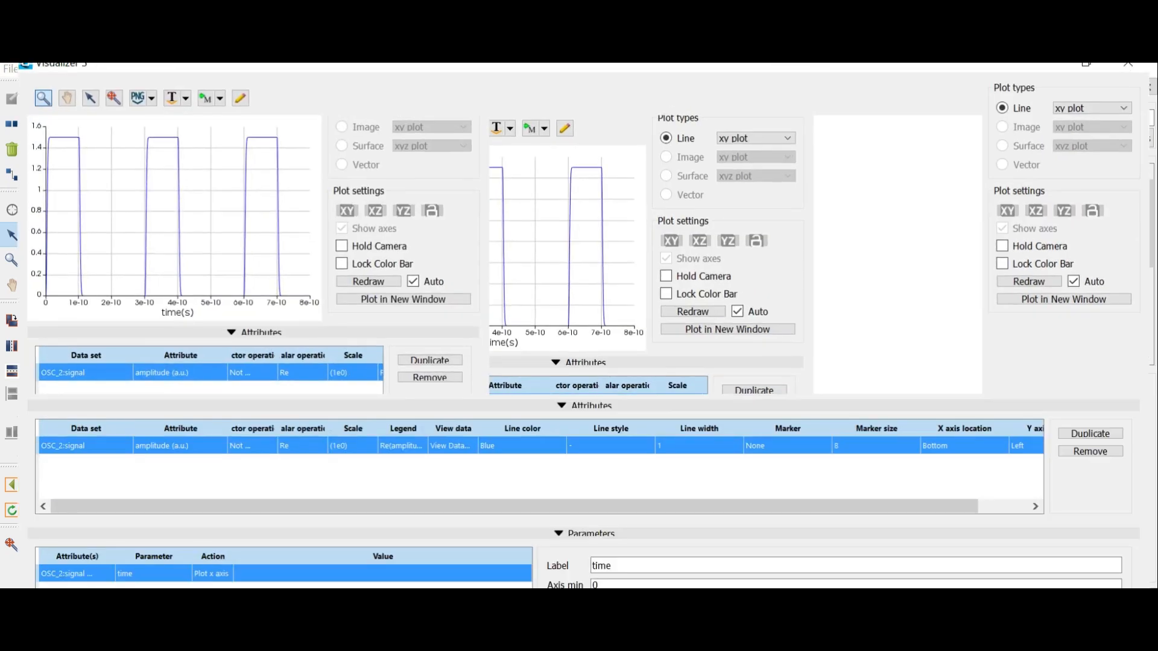
Step: Set the OSC_2 amplitude curve's line width to 5 and move its restored plot window to one side of the circuit
{"action": "double_click", "coordinate": [696, 441]}
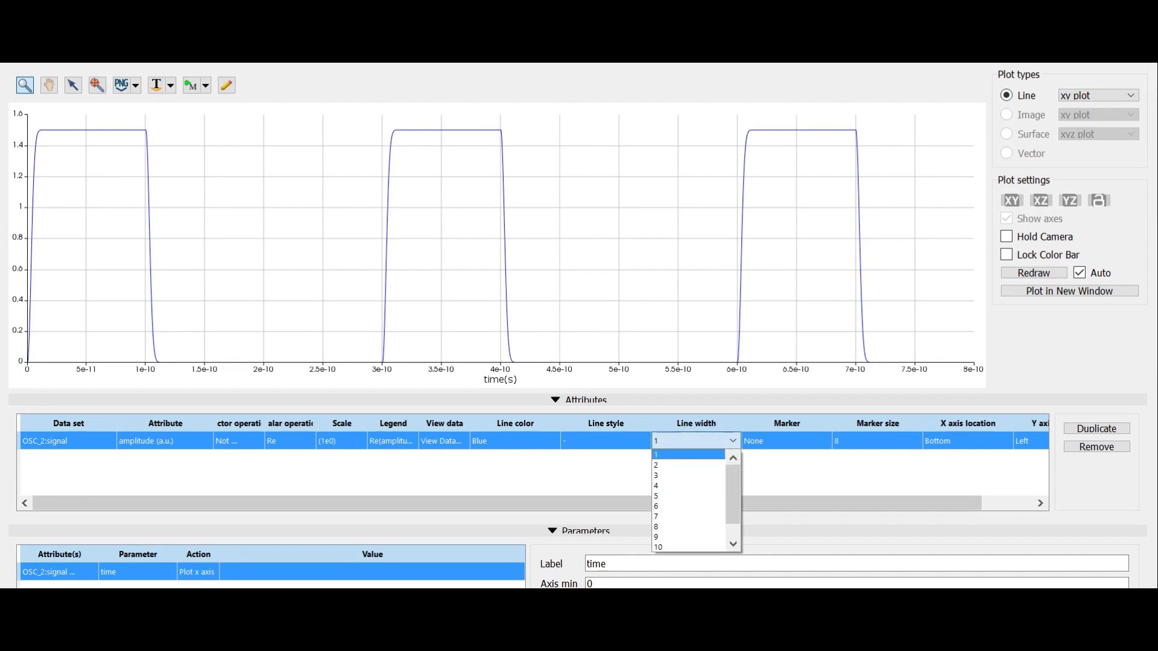
{"action": "left_click", "coordinate": [688, 495]}
{"action": "left_click", "coordinate": [1094, 49]}
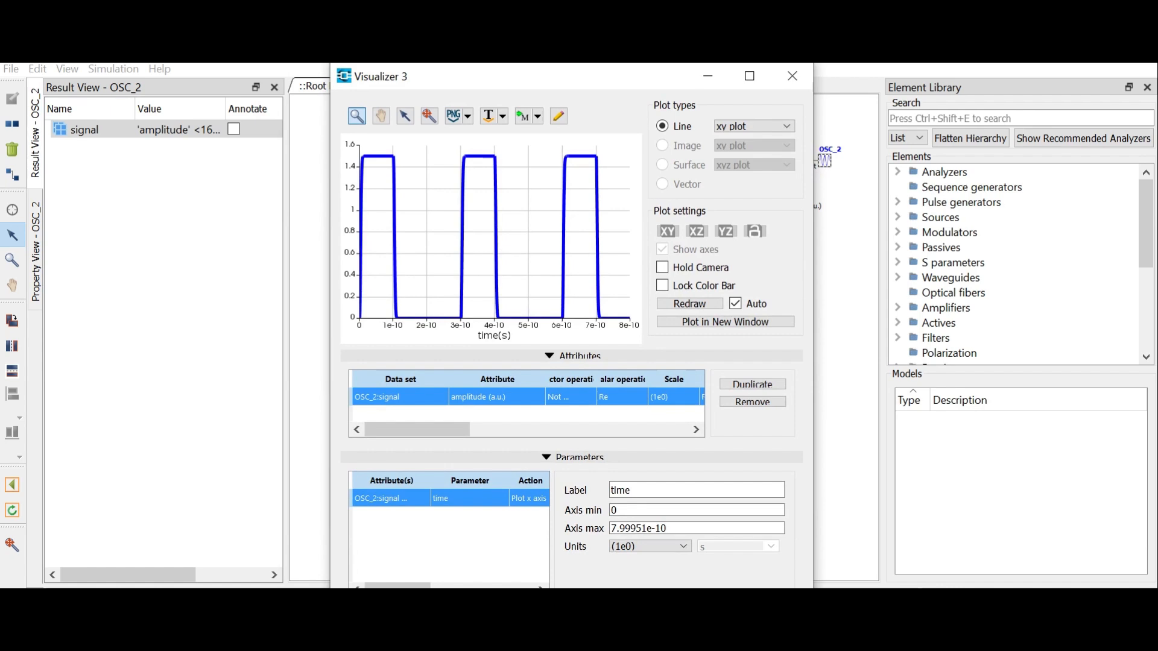
{"action": "left_click_drag", "start_coordinate": [635, 77], "coordinate": [938, 77]}
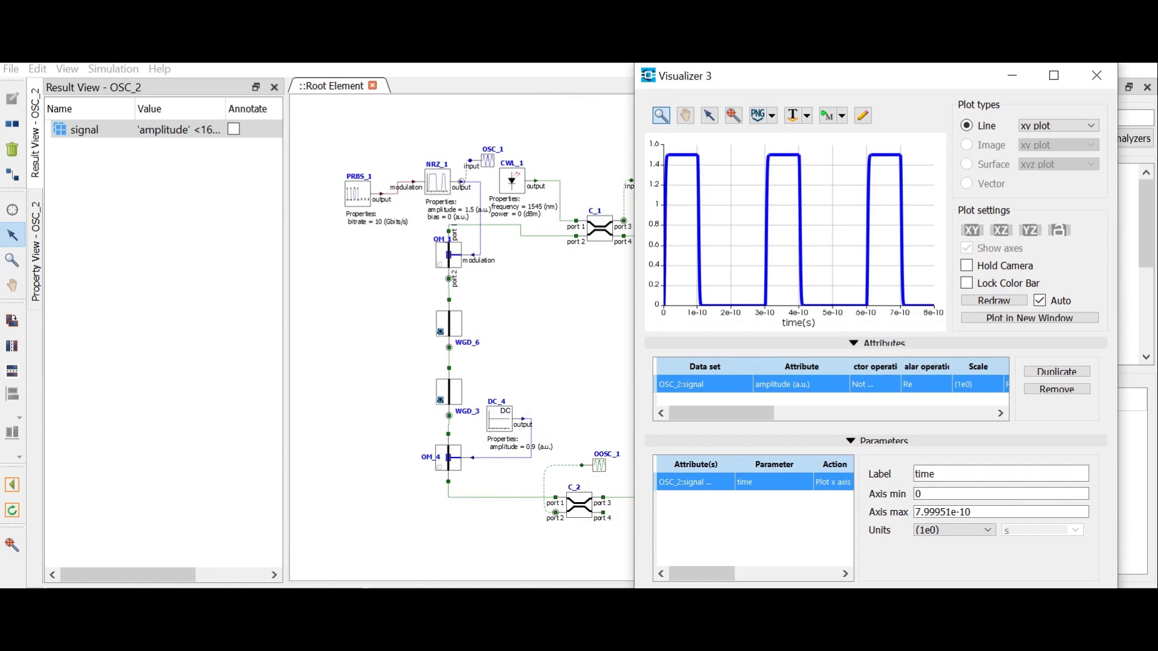
Step: Arrange Visualizer 1 beside Visualizer 3 and a narrowed Visualizer 2 below Visualizer 3 so all three waveforms can be compared
{"action": "mouse_move", "coordinate": [529, 603]}
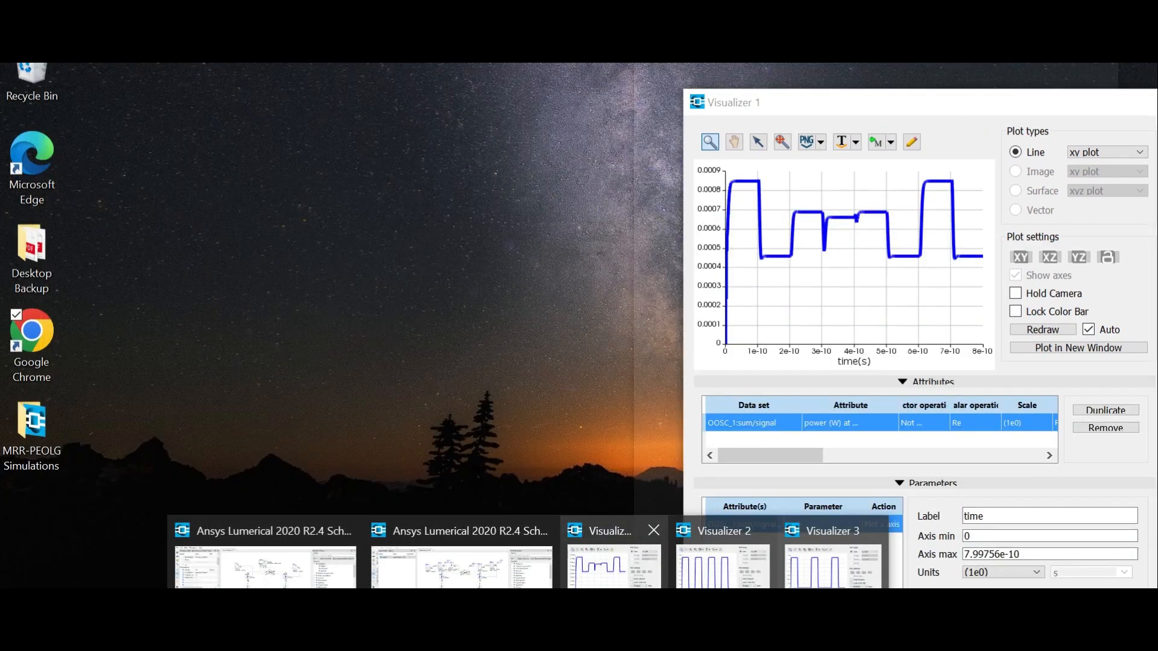
{"action": "left_click", "coordinate": [614, 564]}
{"action": "left_click_drag", "start_coordinate": [854, 109], "coordinate": [196, 65]}
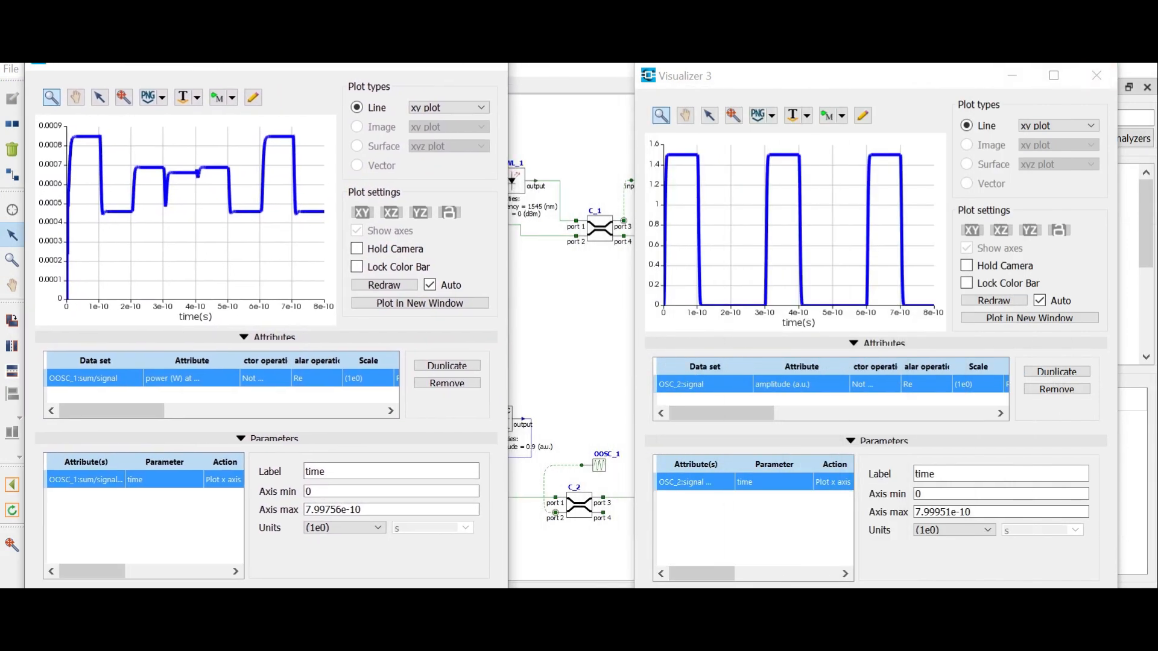
{"action": "left_click", "coordinate": [528, 646]}
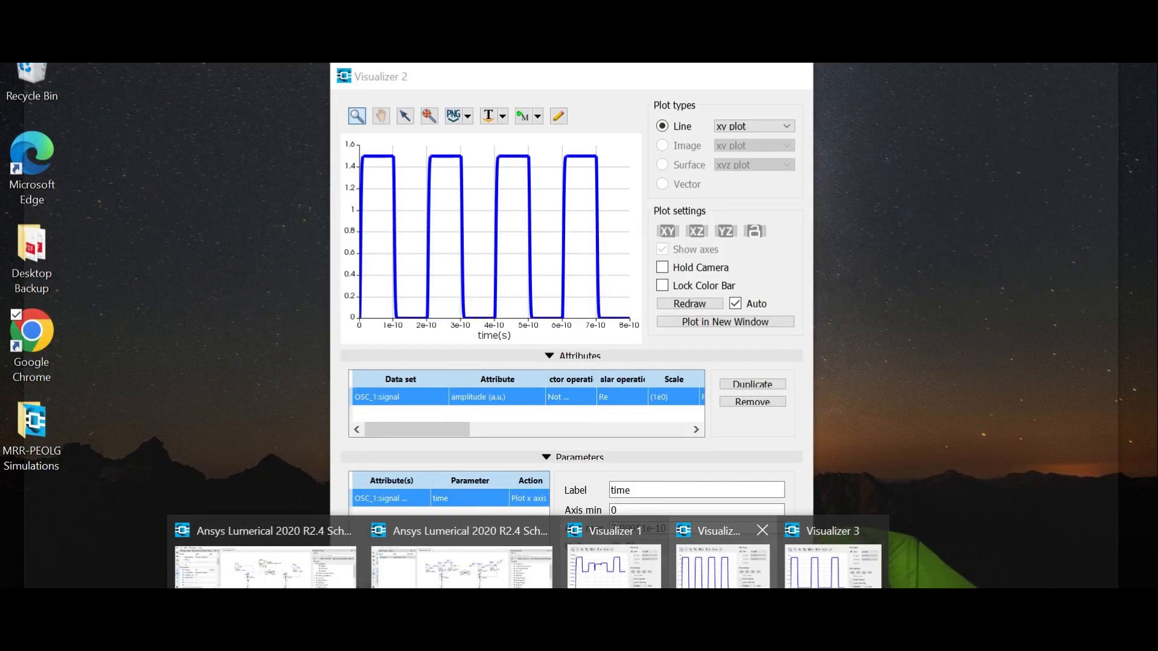
{"action": "left_click", "coordinate": [722, 566]}
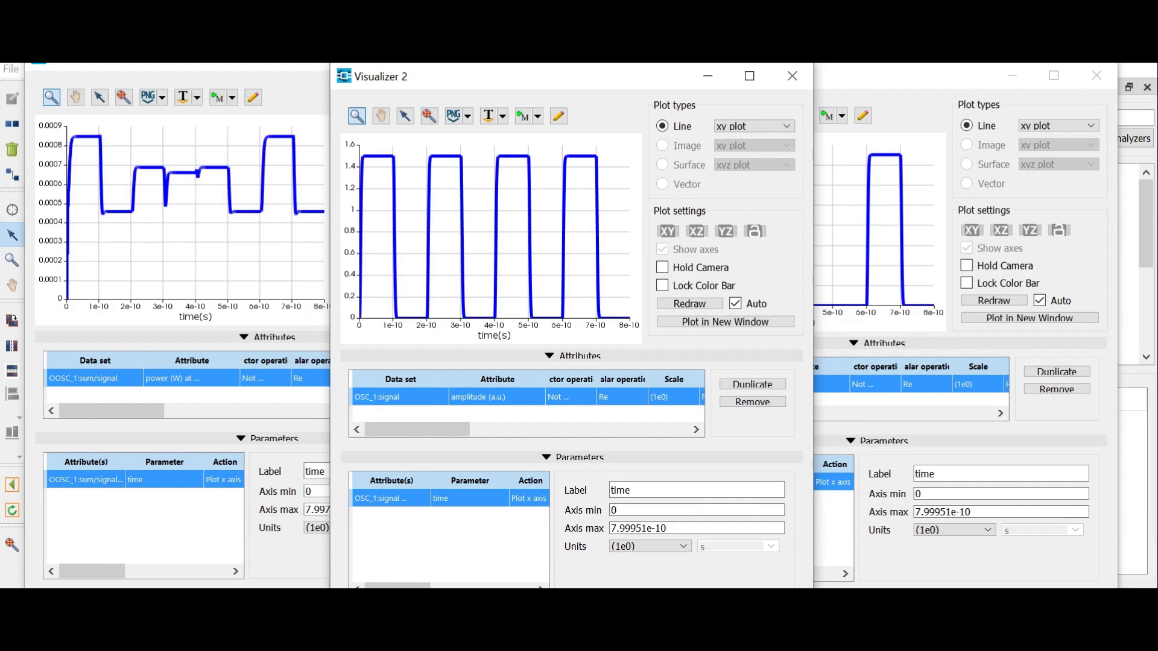
{"action": "left_click_drag", "start_coordinate": [813, 471], "coordinate": [724, 470]}
{"action": "left_click_drag", "start_coordinate": [565, 85], "coordinate": [876, 353]}
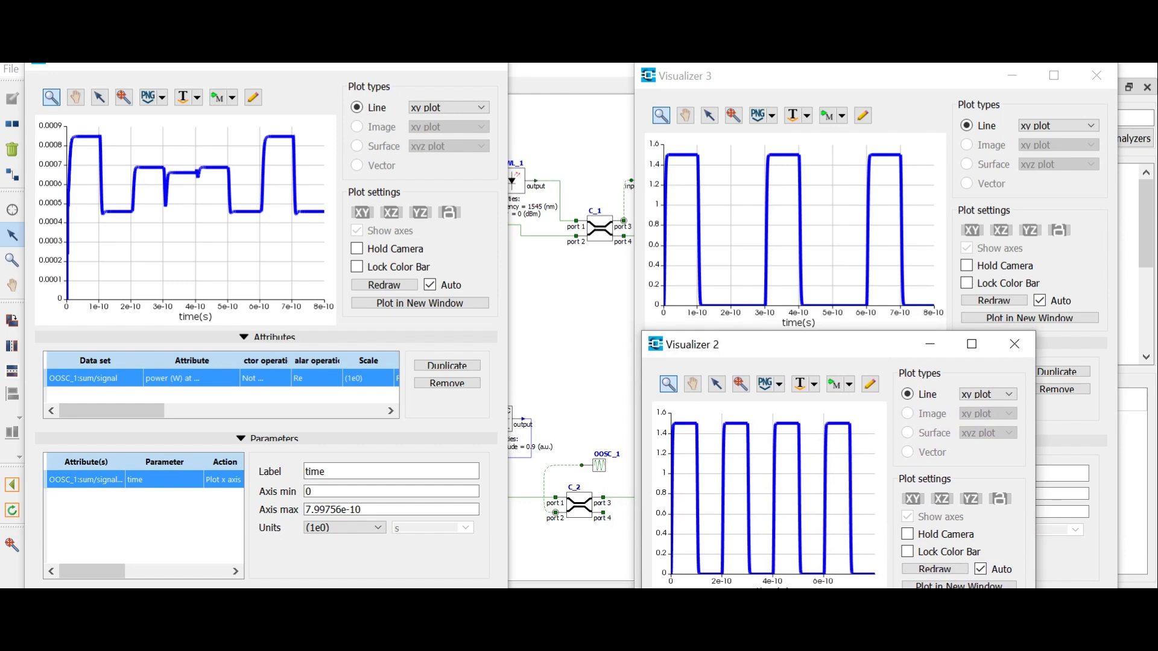